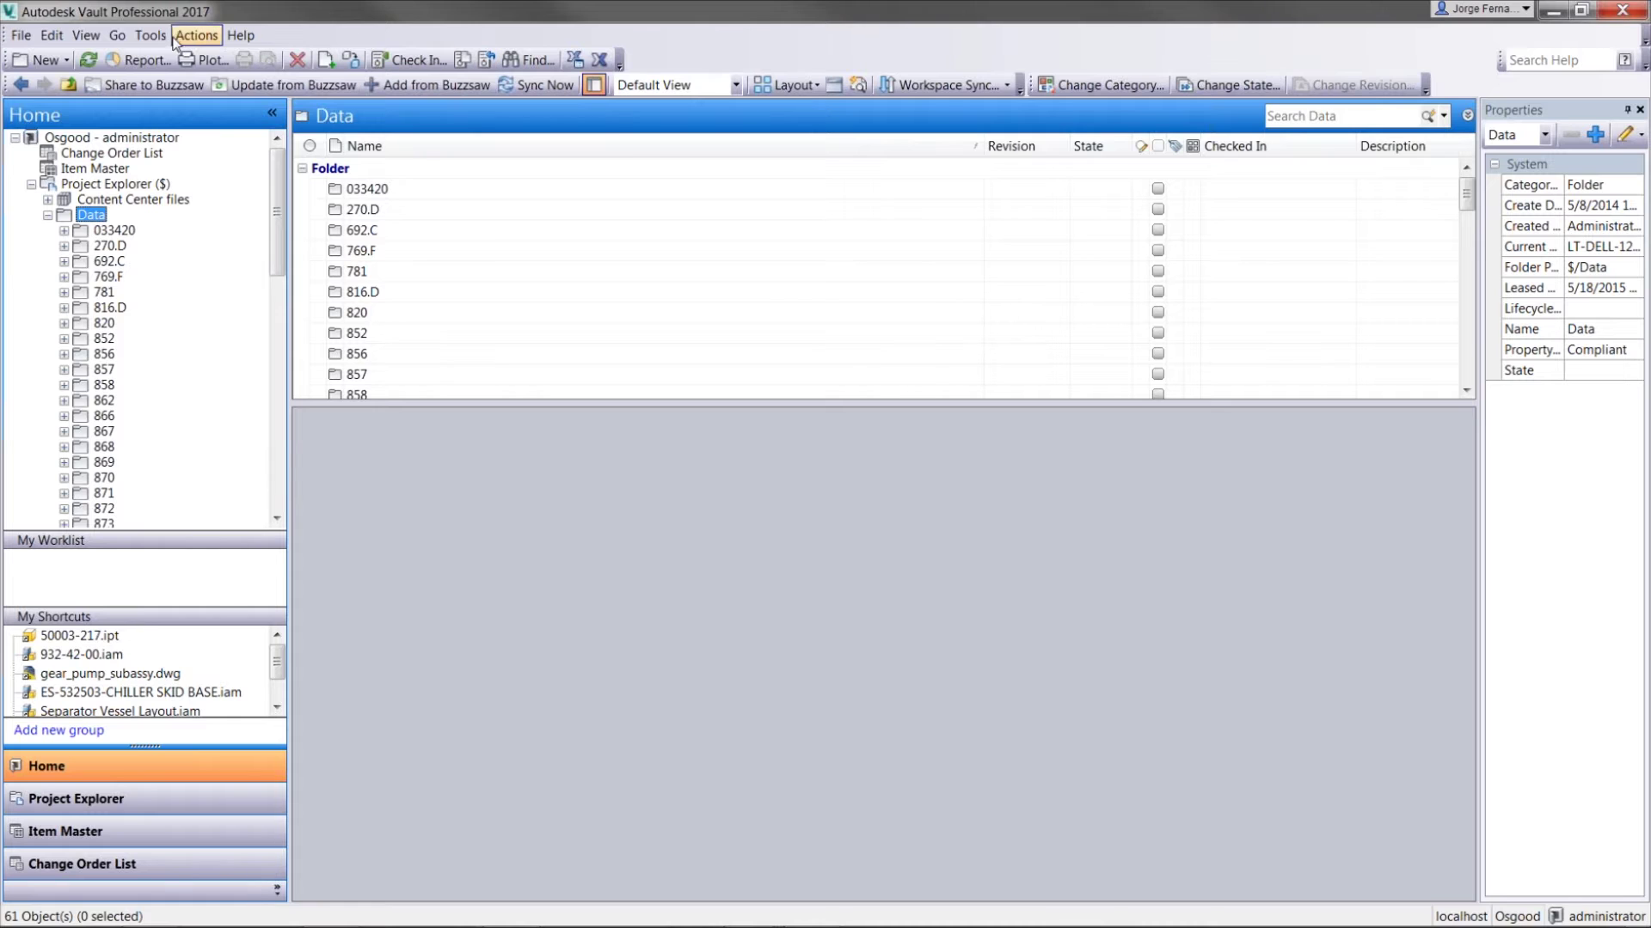
# - Examine the roles and members of the ADMINISTRATORS group in the global security settings, leaving the group as it is
pyautogui.click(152, 36)
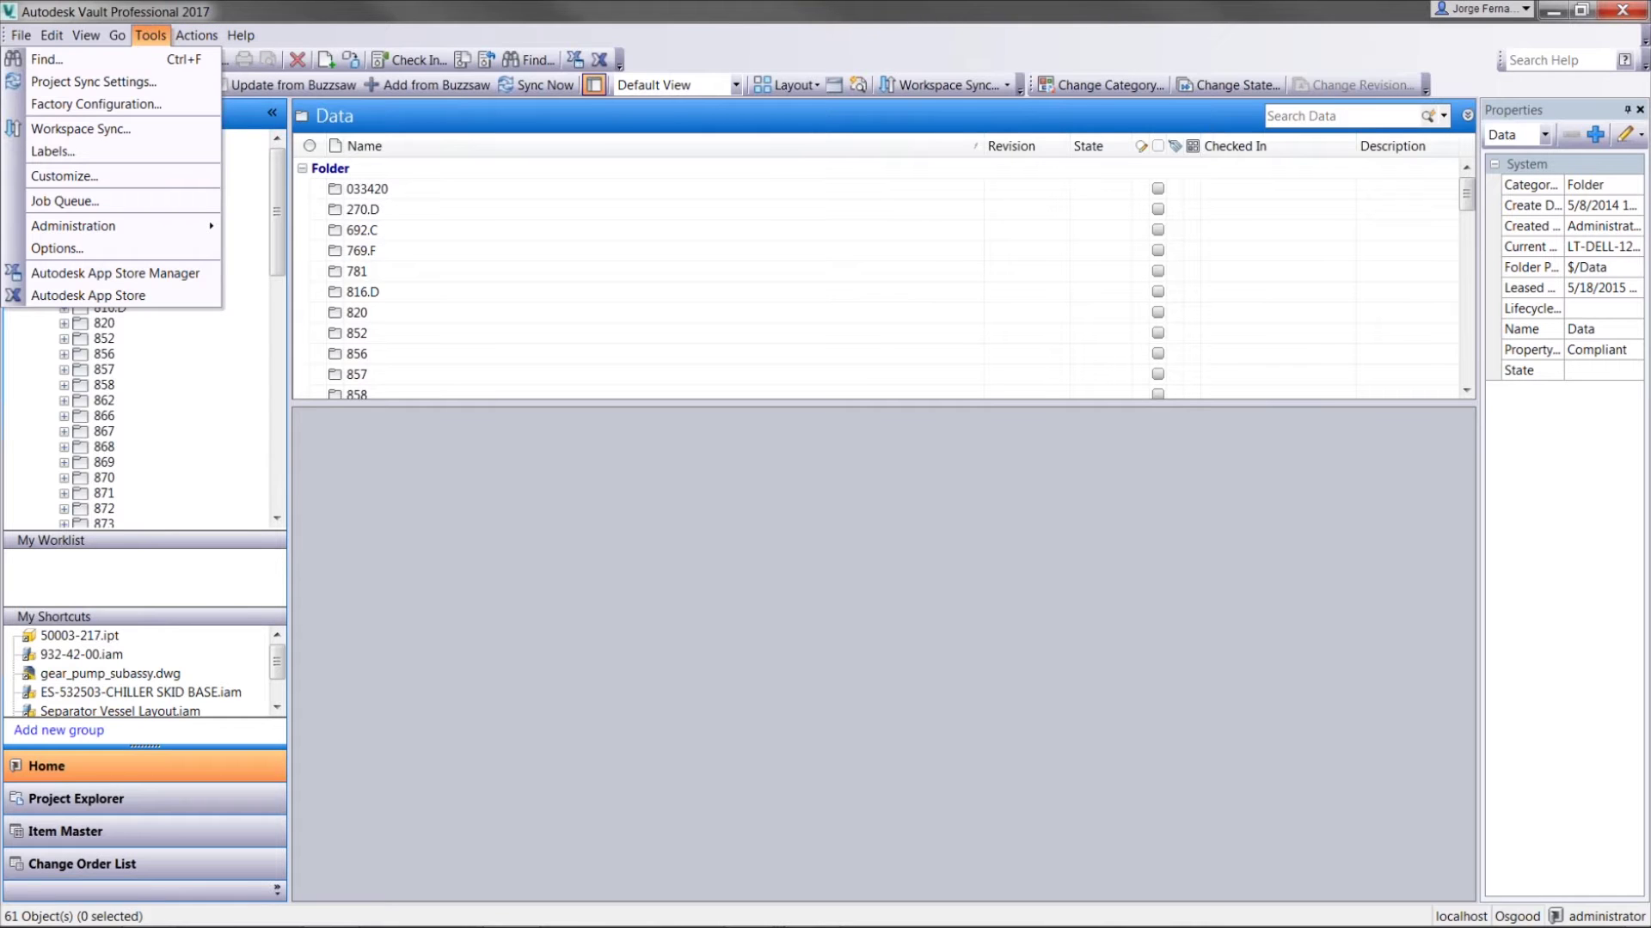
pyautogui.moveTo(181, 228)
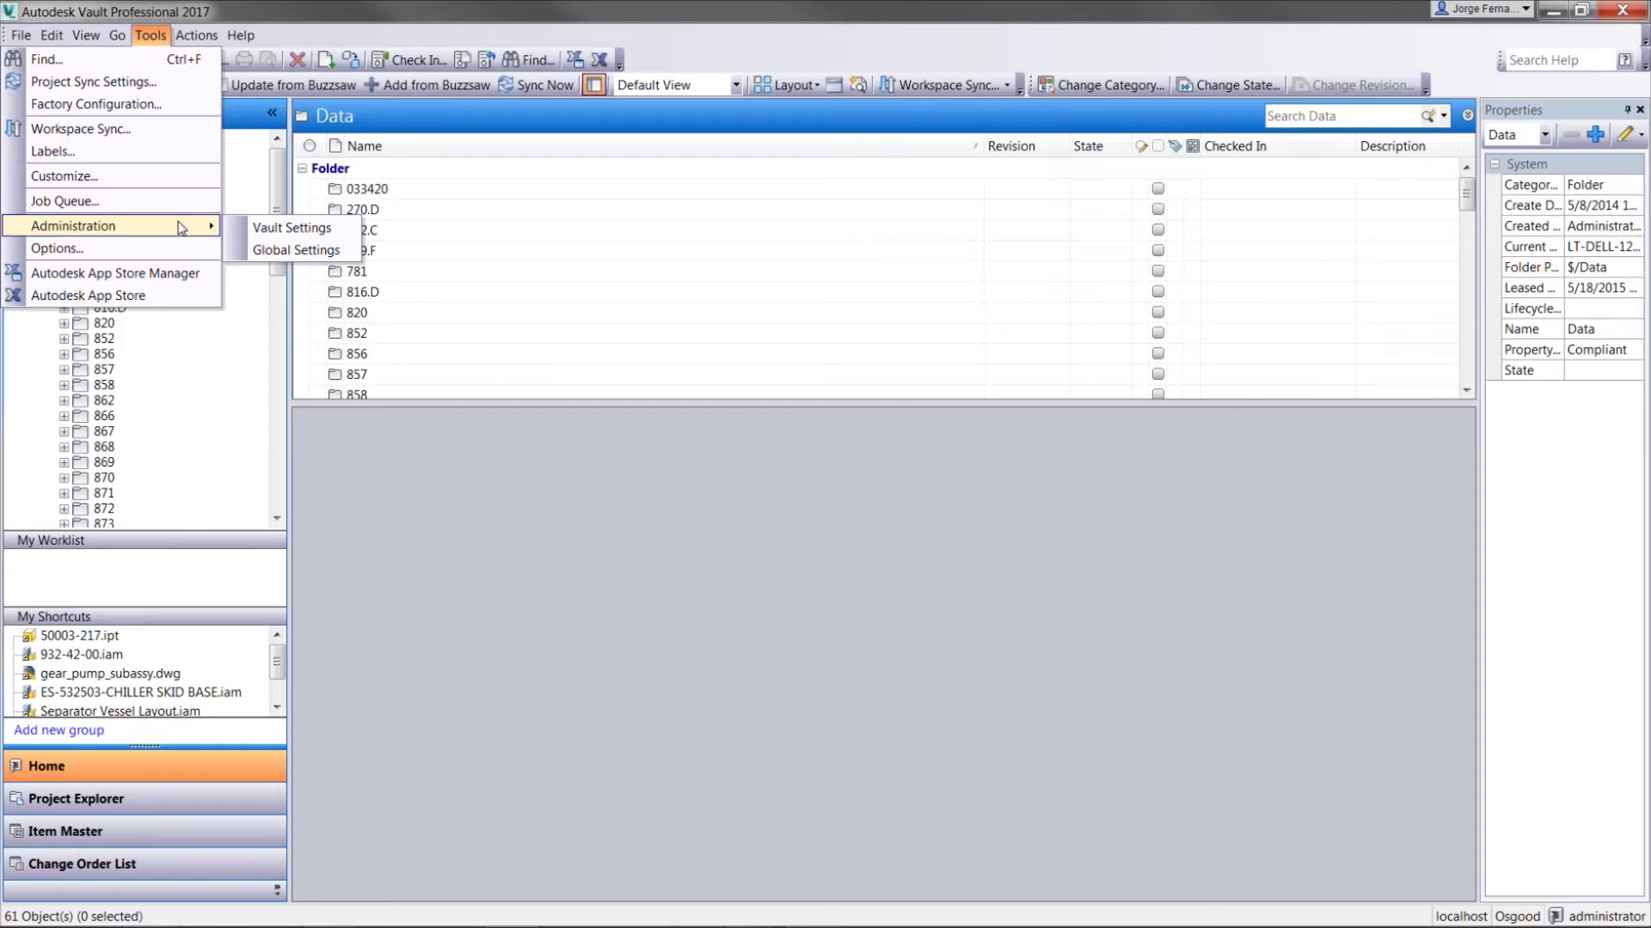
pyautogui.click(318, 250)
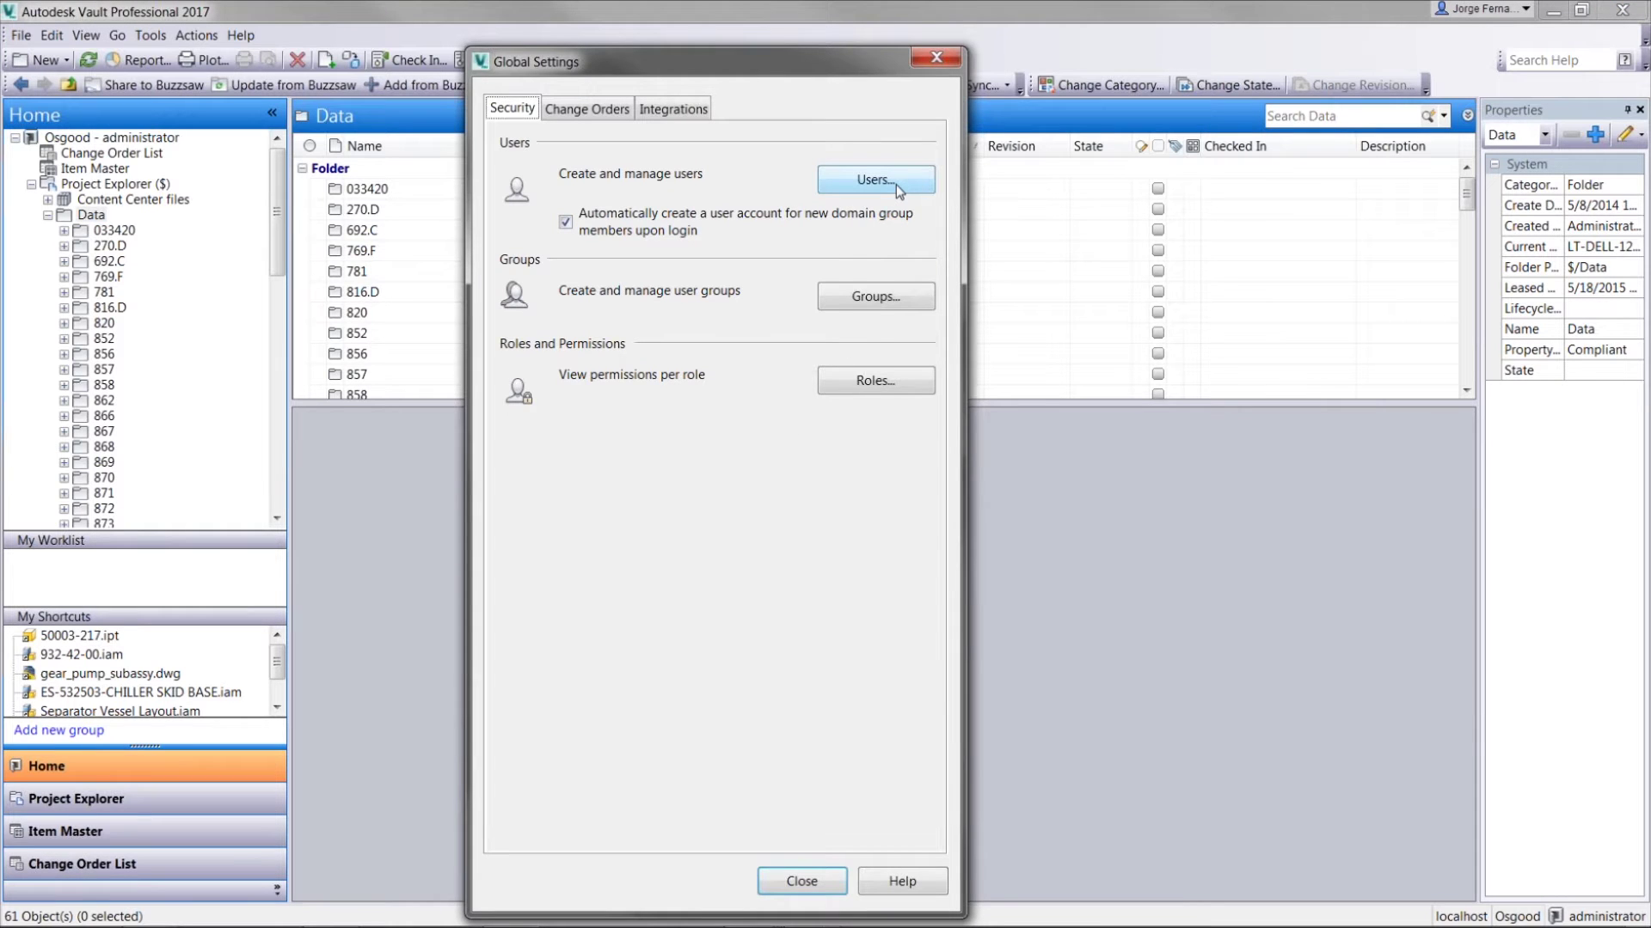
pyautogui.click(899, 301)
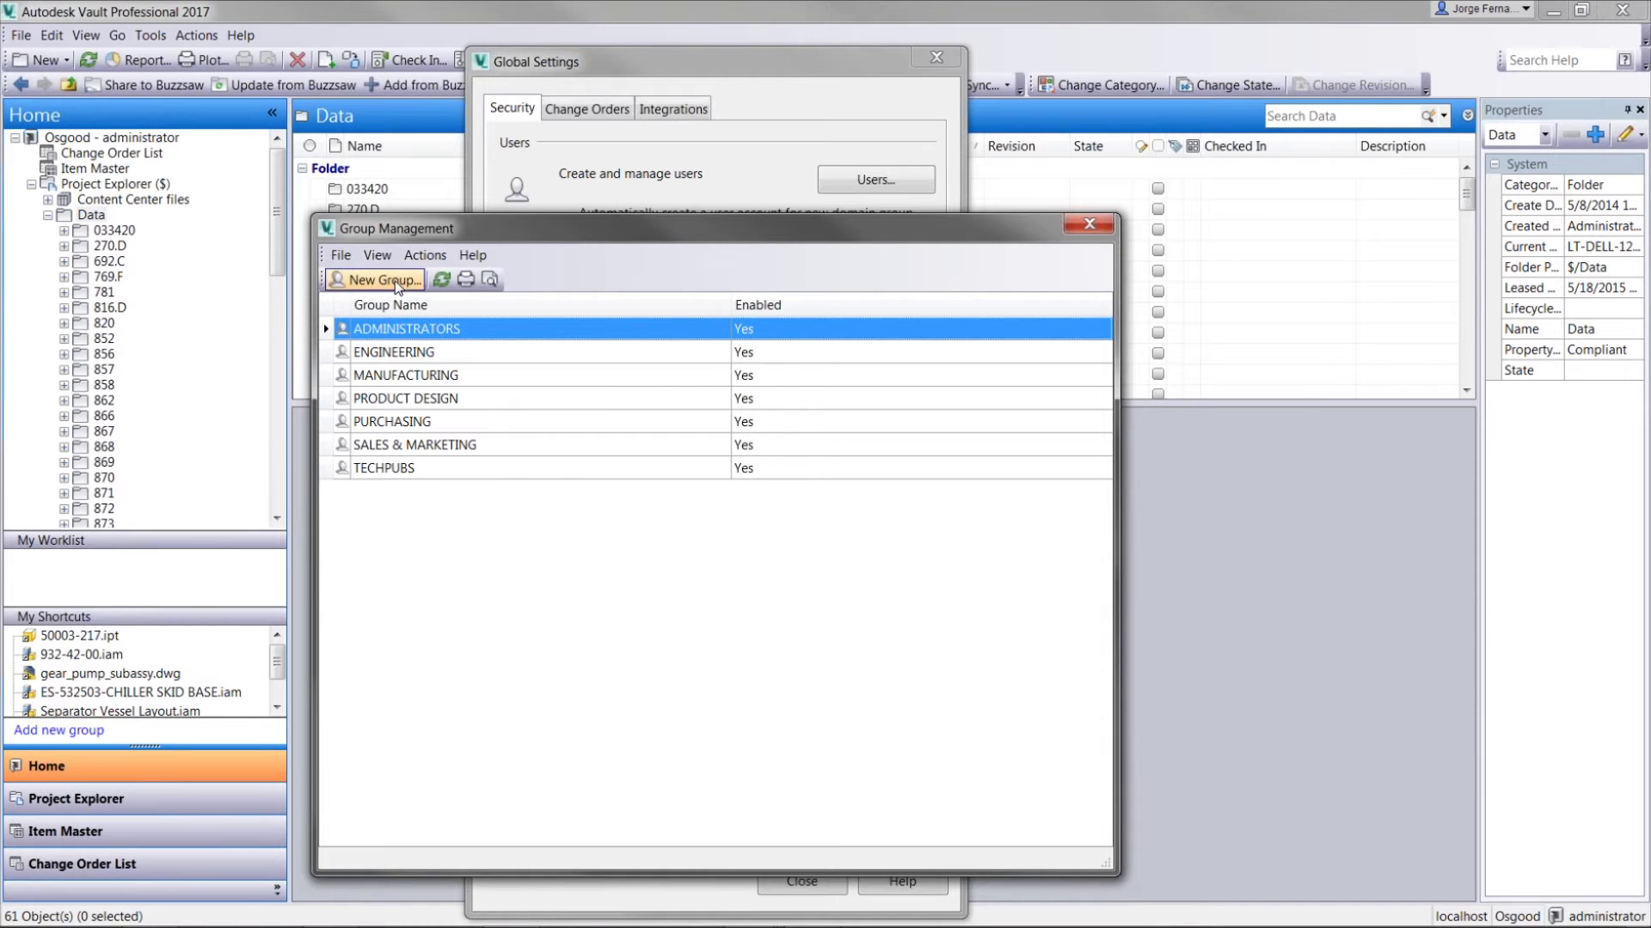
pyautogui.rightClick(403, 334)
pyautogui.click(434, 344)
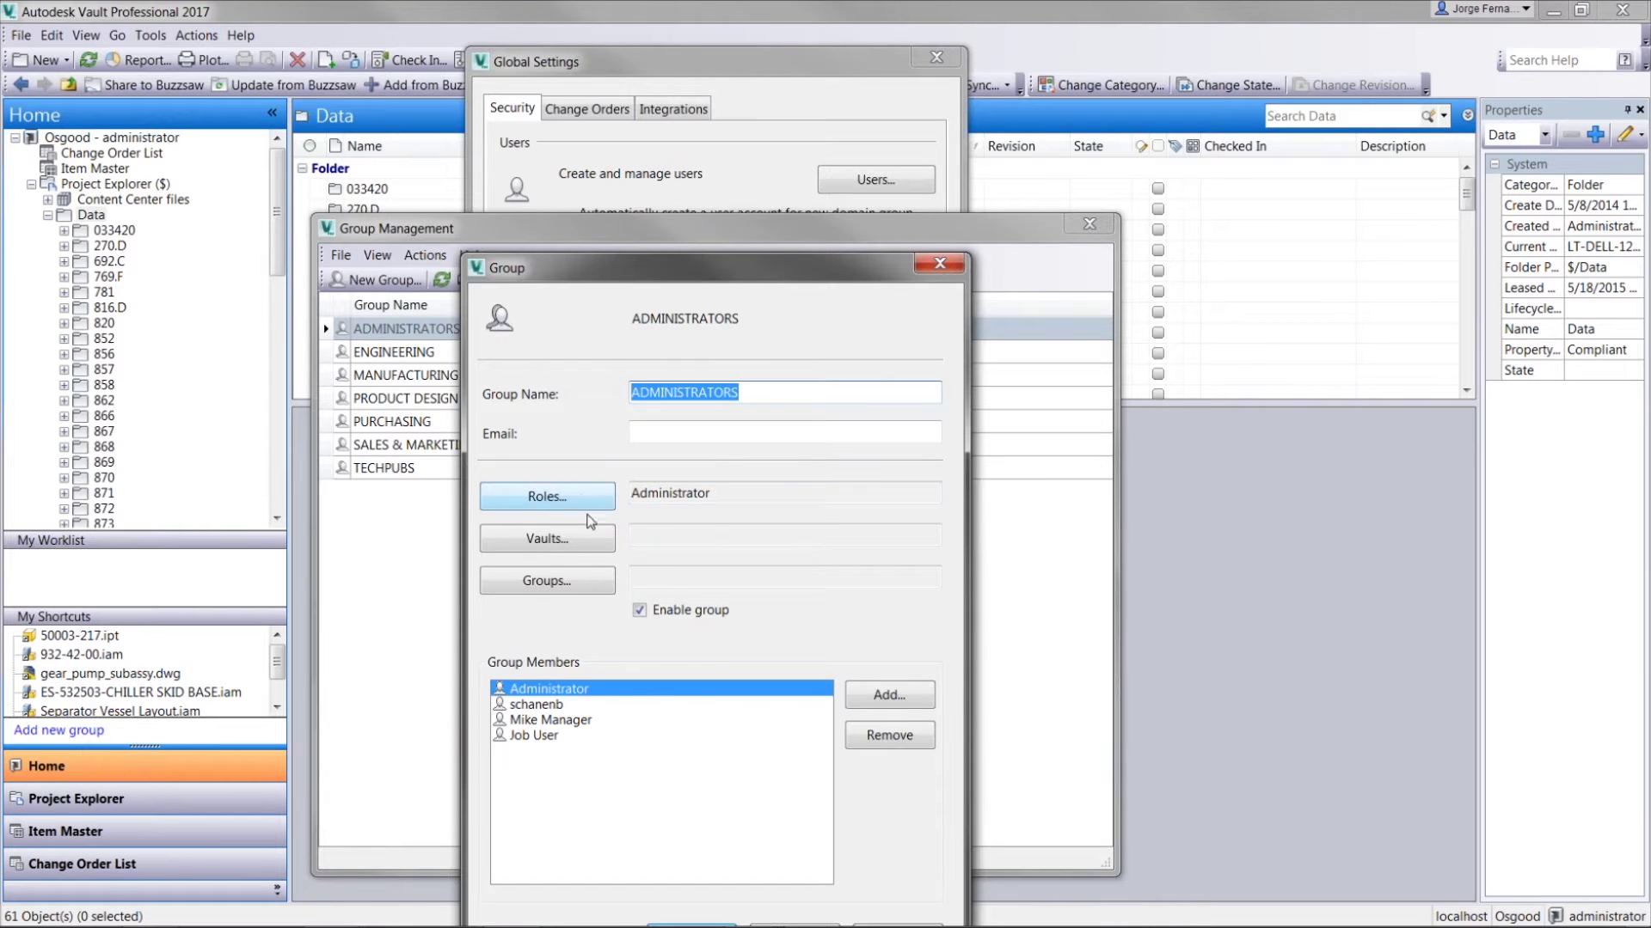
pyautogui.moveTo(737, 279); pyautogui.dragTo(667, 108)
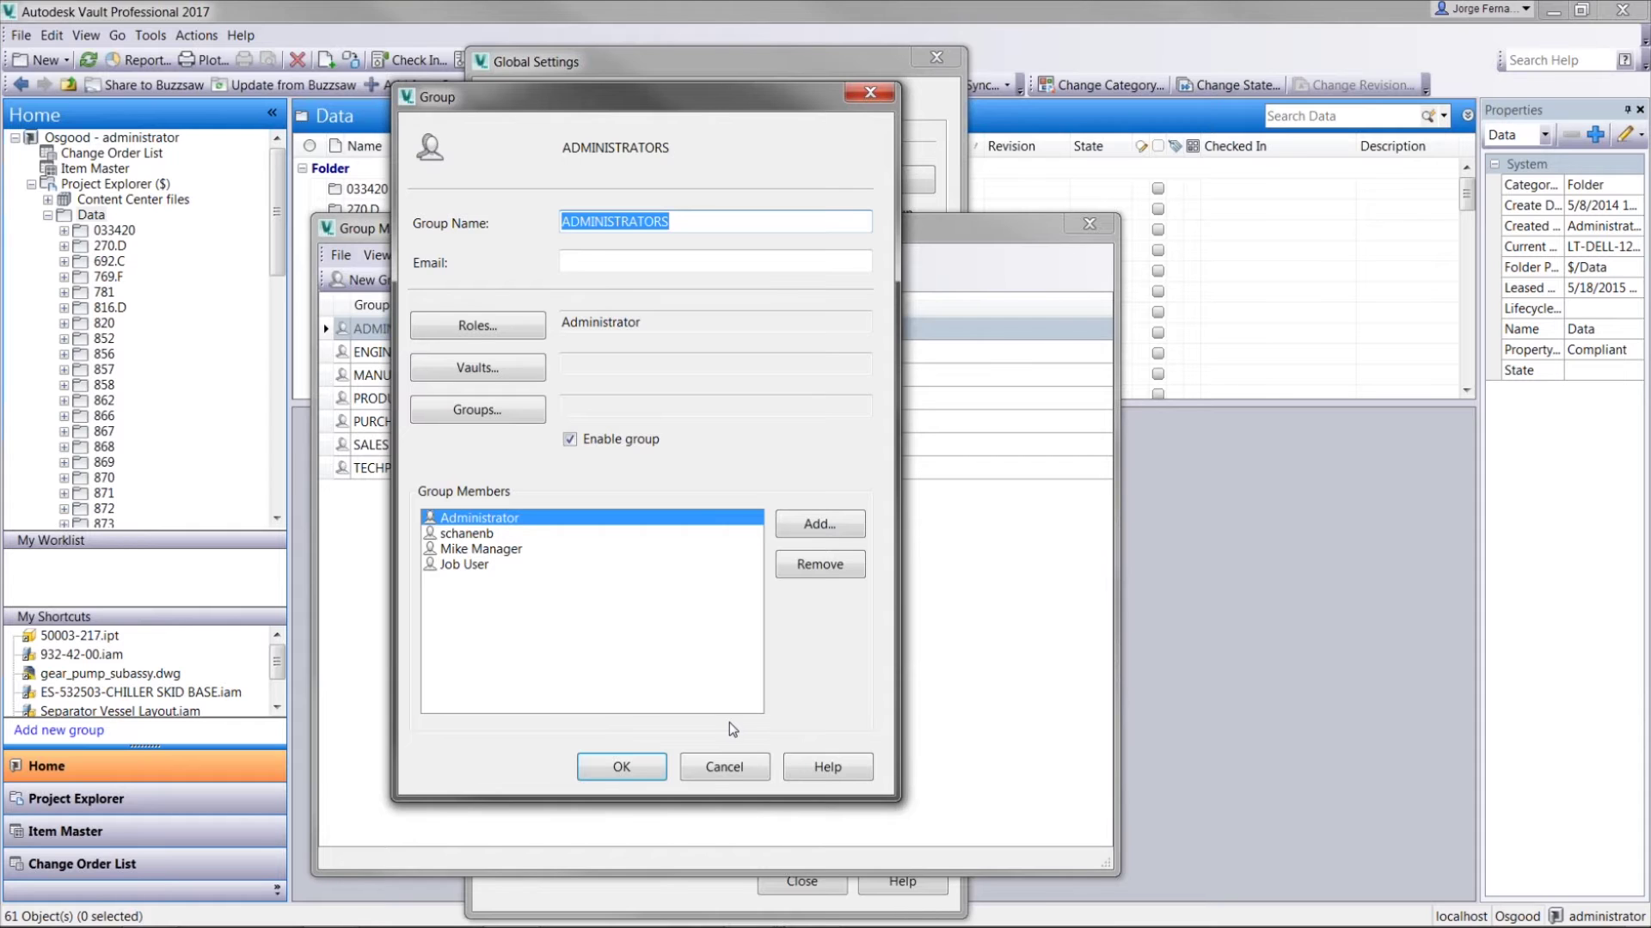
pyautogui.click(724, 767)
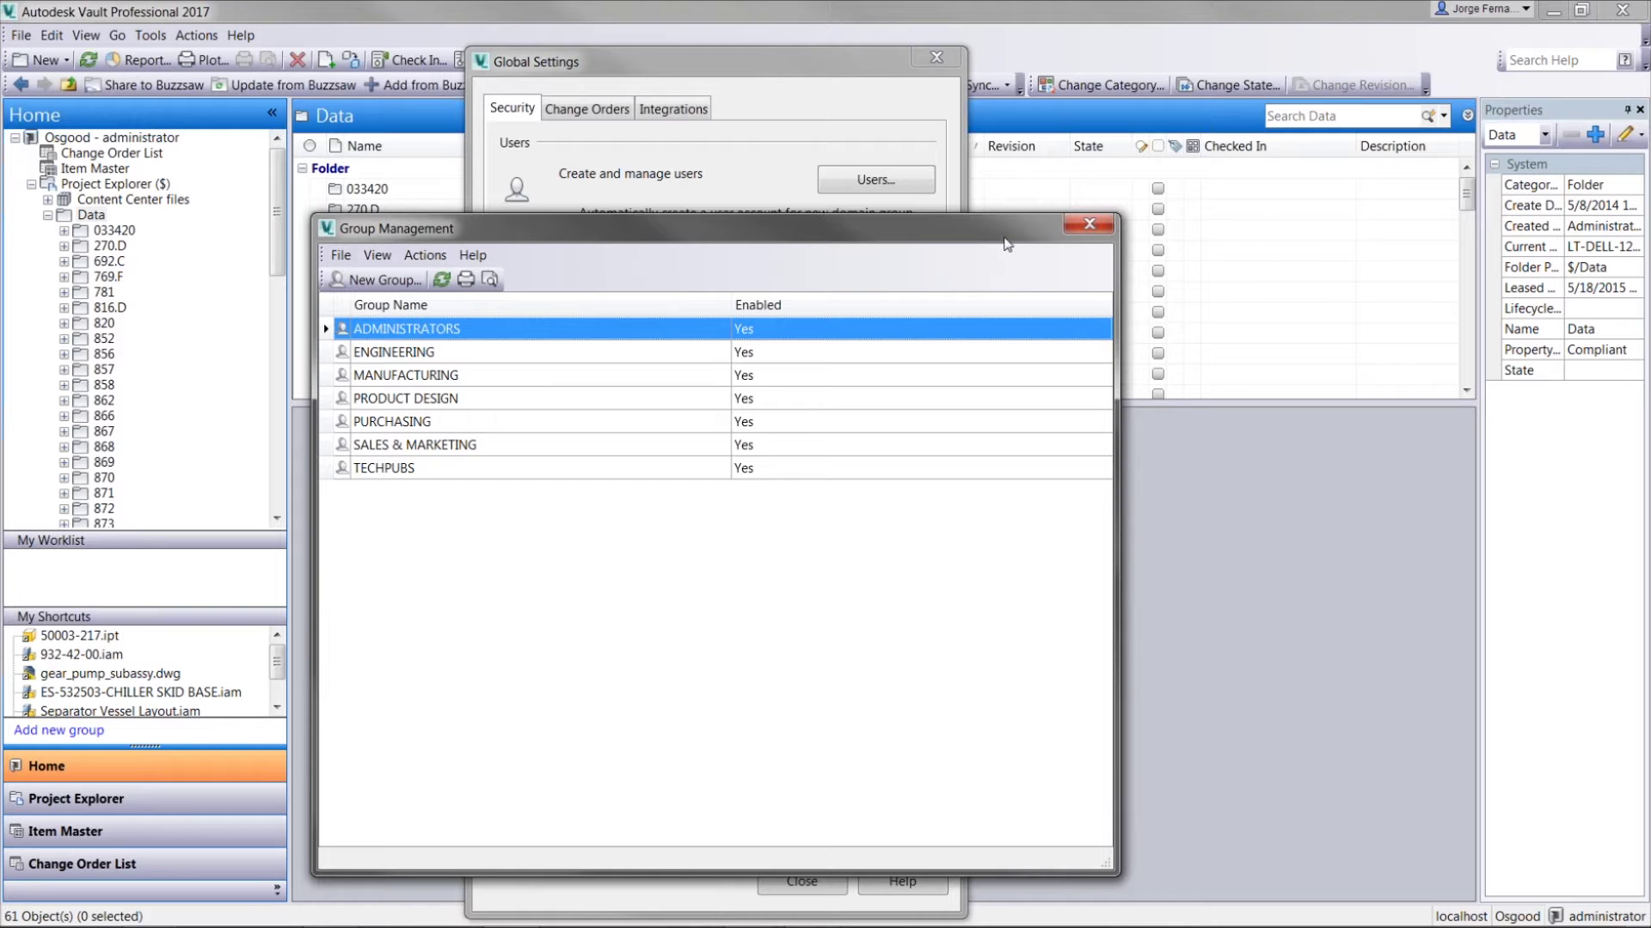
pyautogui.click(1080, 227)
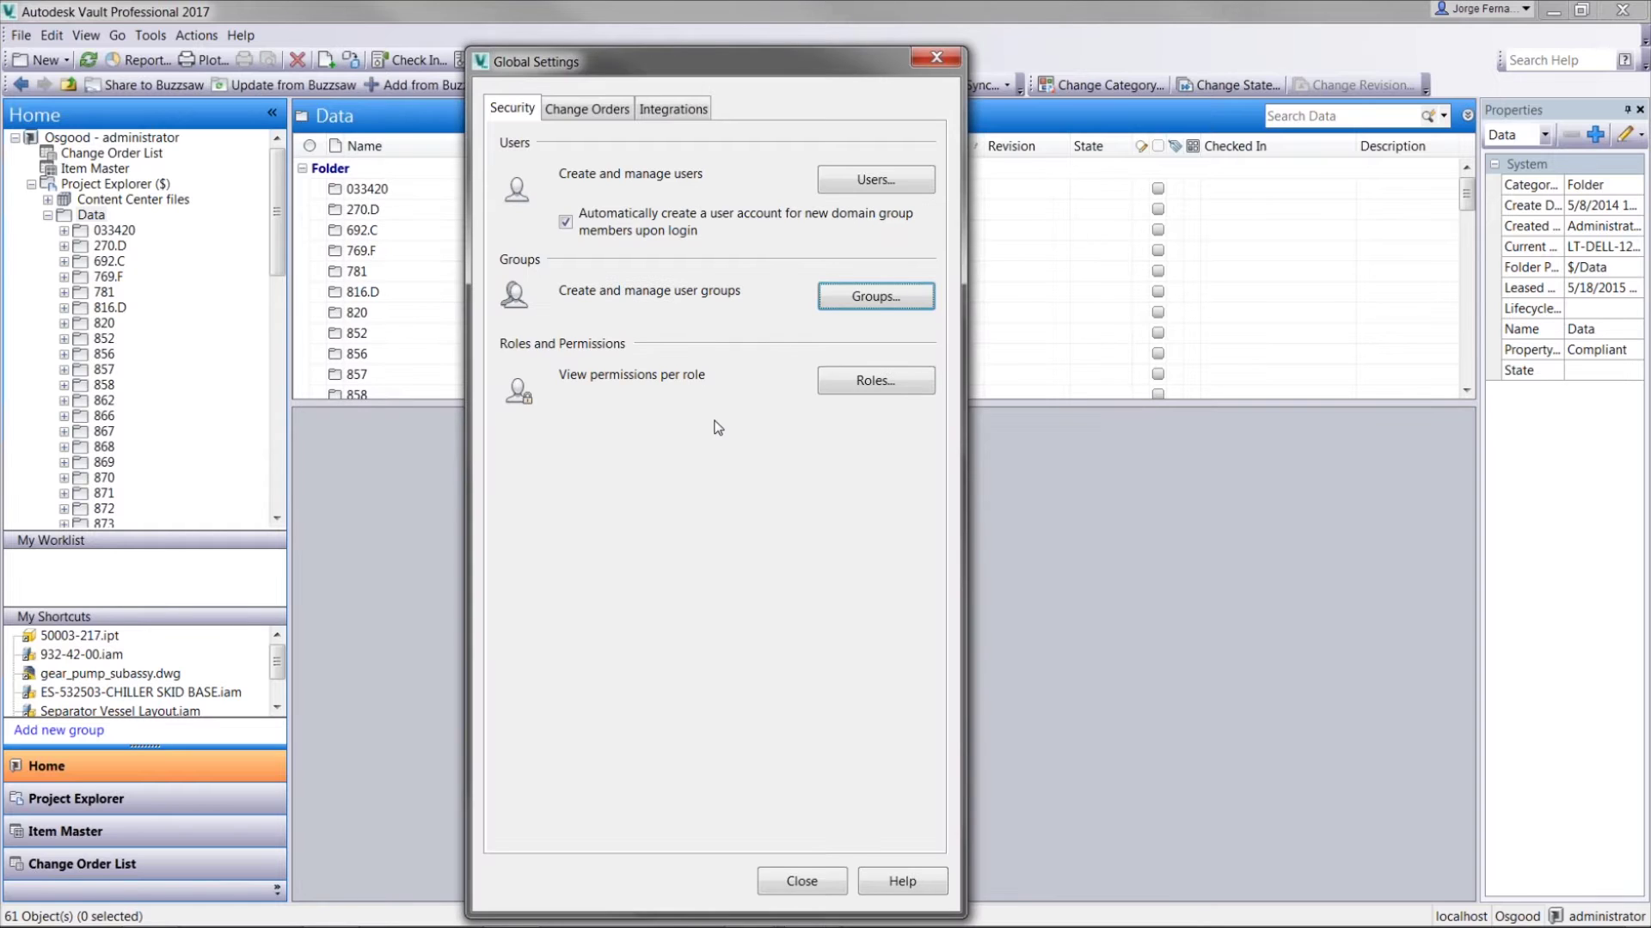
pyautogui.click(936, 57)
# - Open the vault's lifecycle definitions and examine the states of Basic Release Process and Flexible Release Process
pyautogui.click(151, 35)
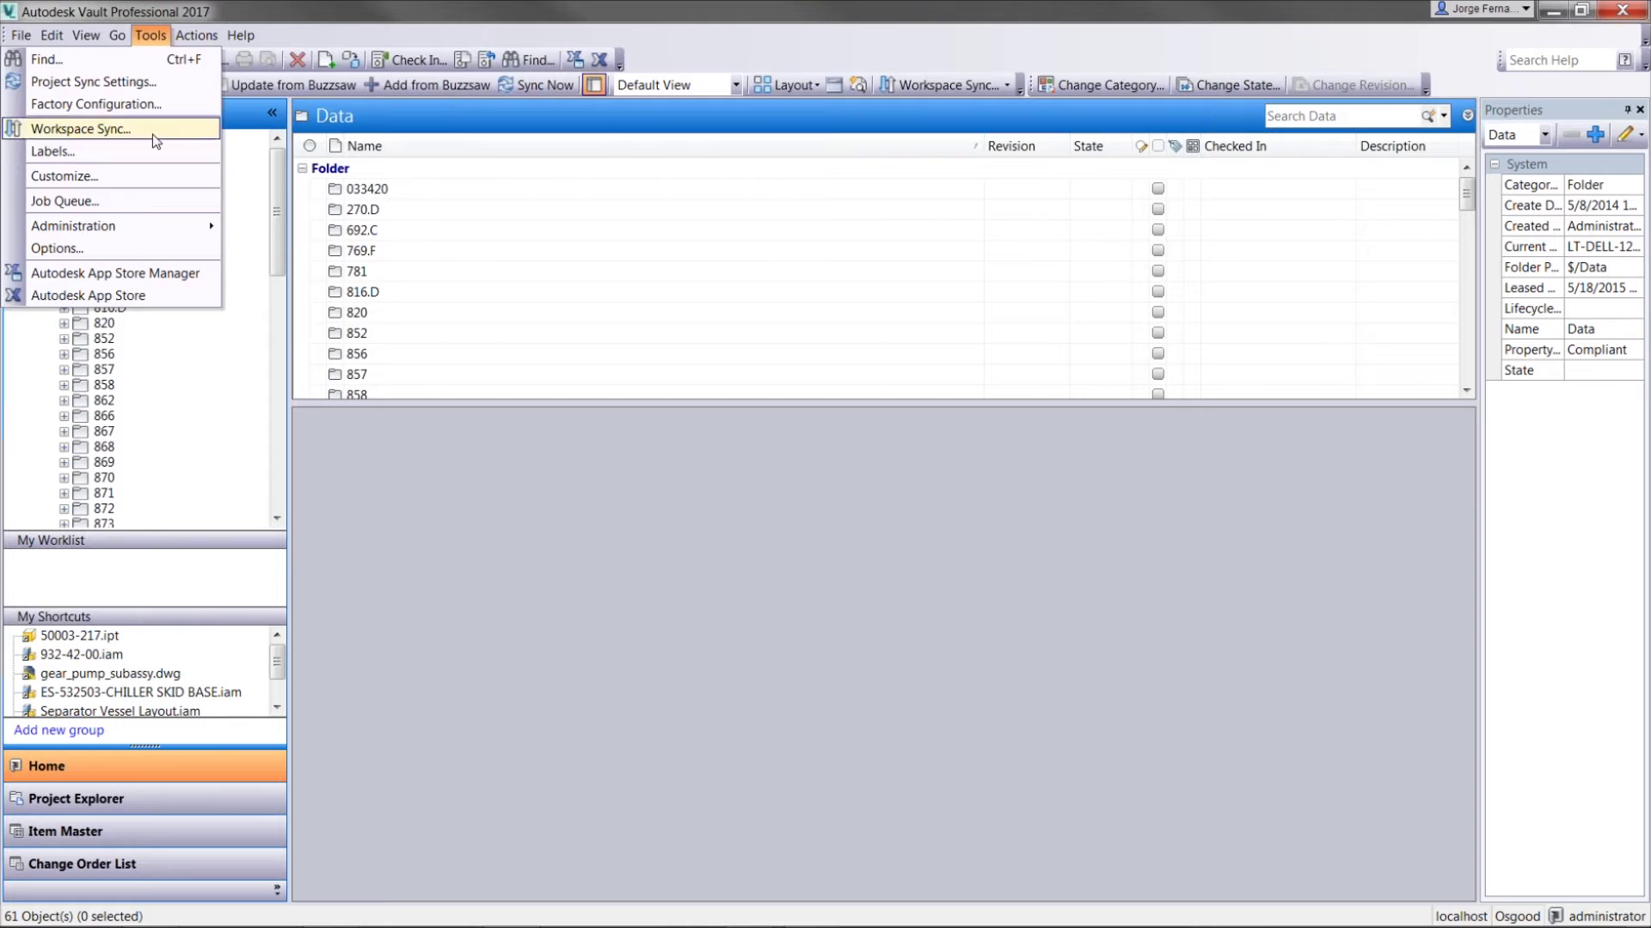
pyautogui.moveTo(196, 232)
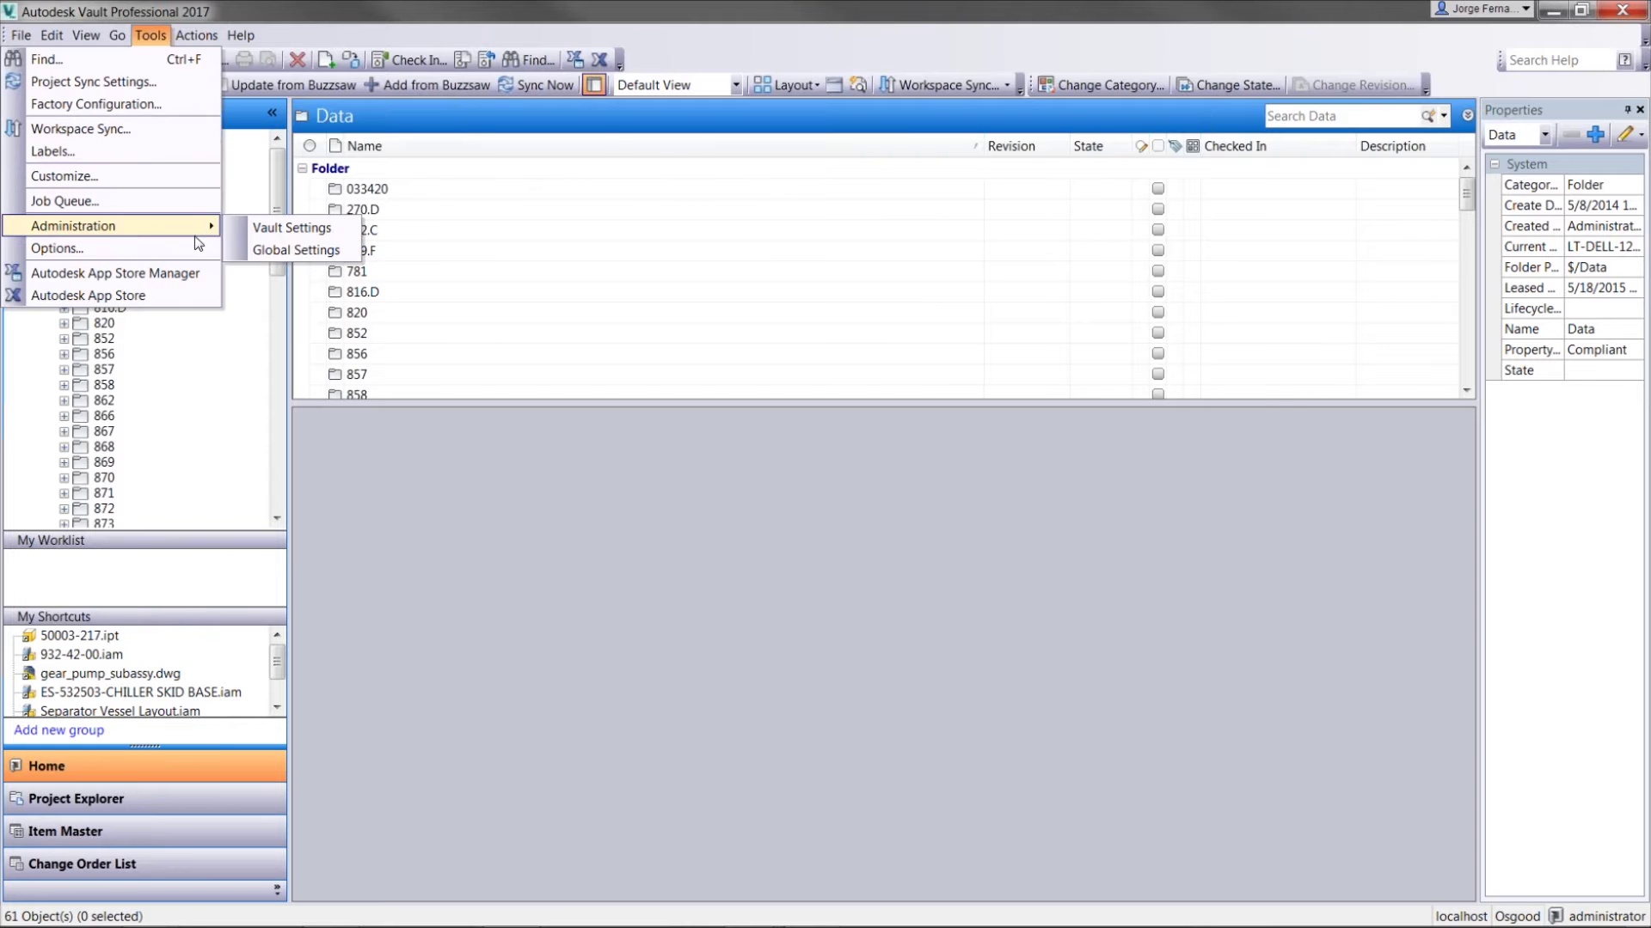
pyautogui.click(276, 227)
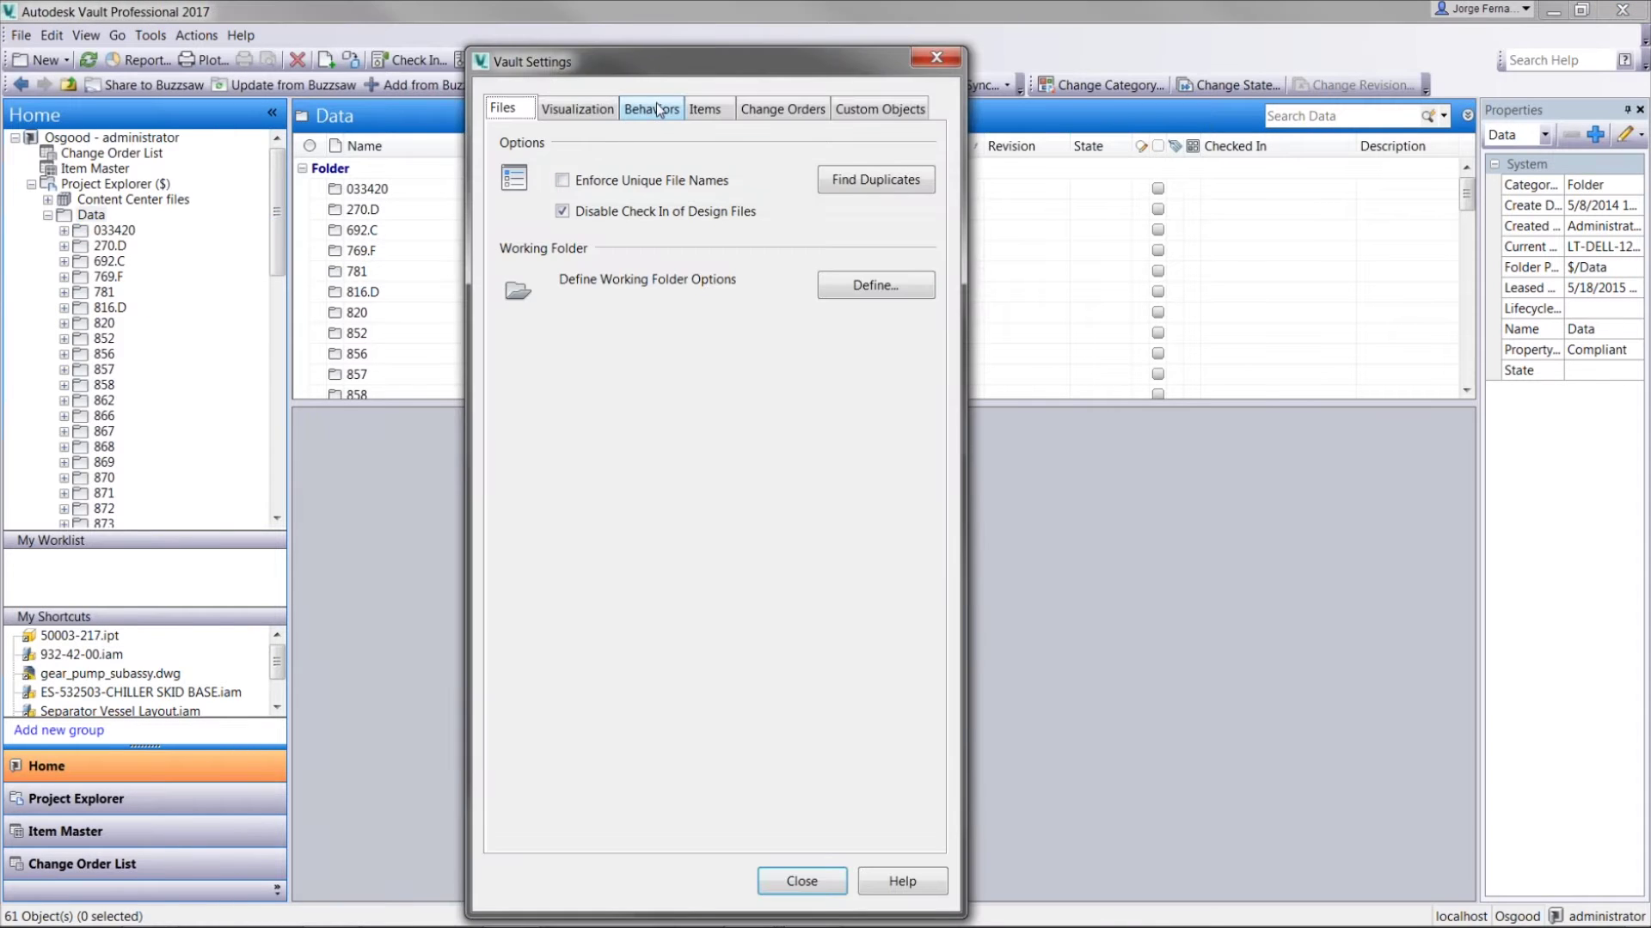
pyautogui.click(657, 110)
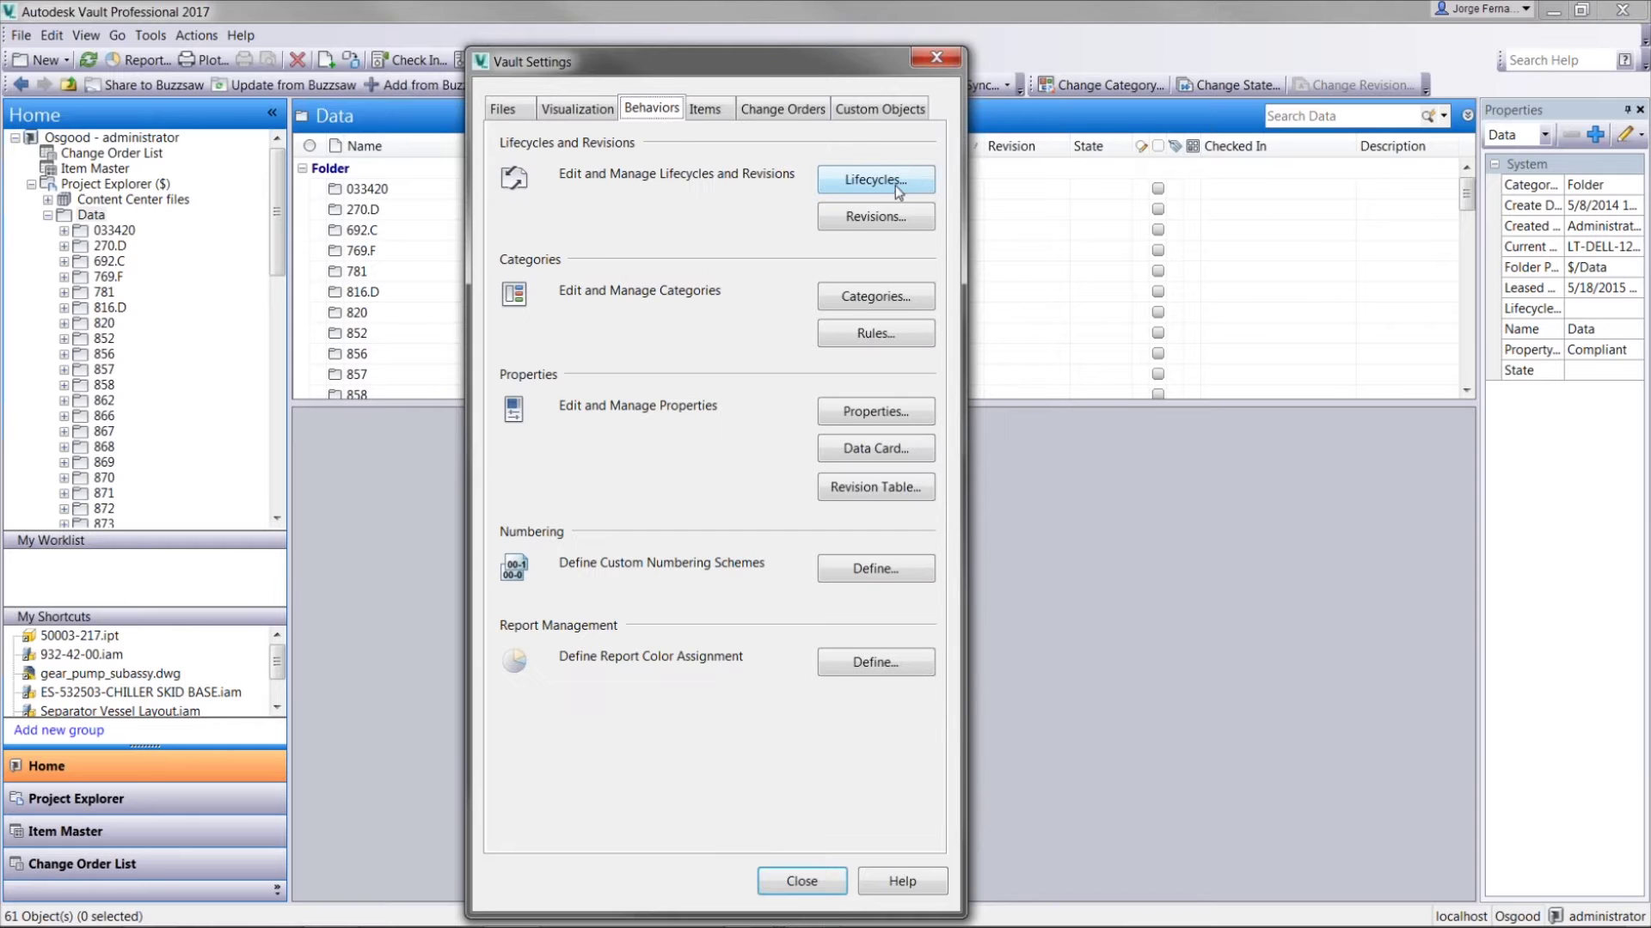
pyautogui.click(898, 190)
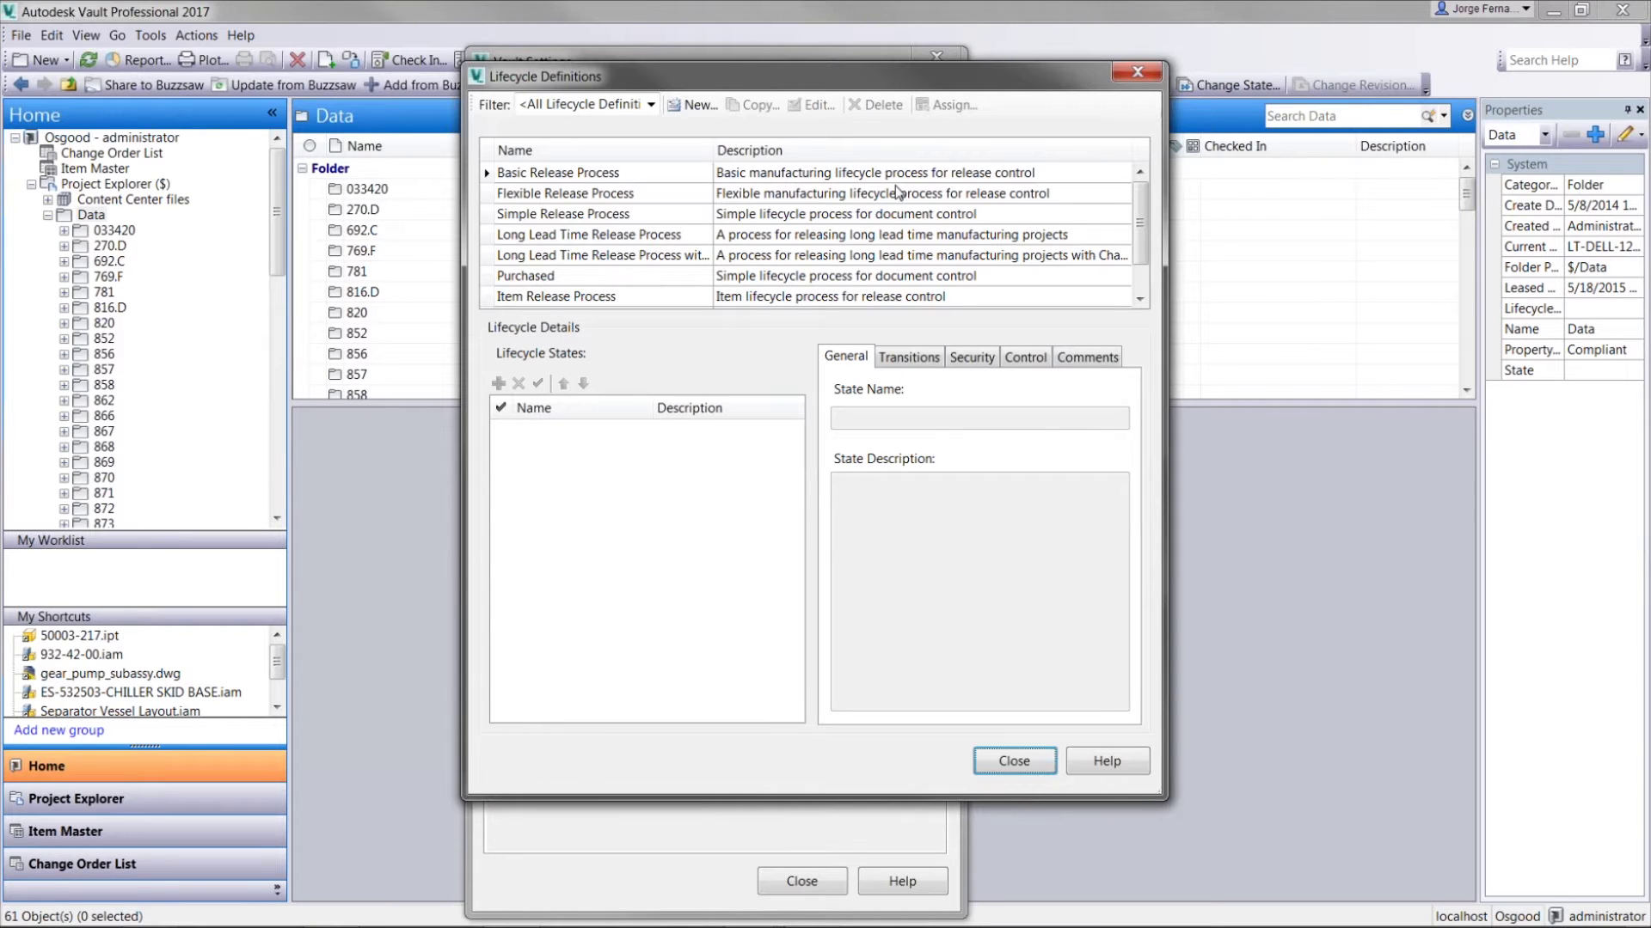
pyautogui.click(614, 175)
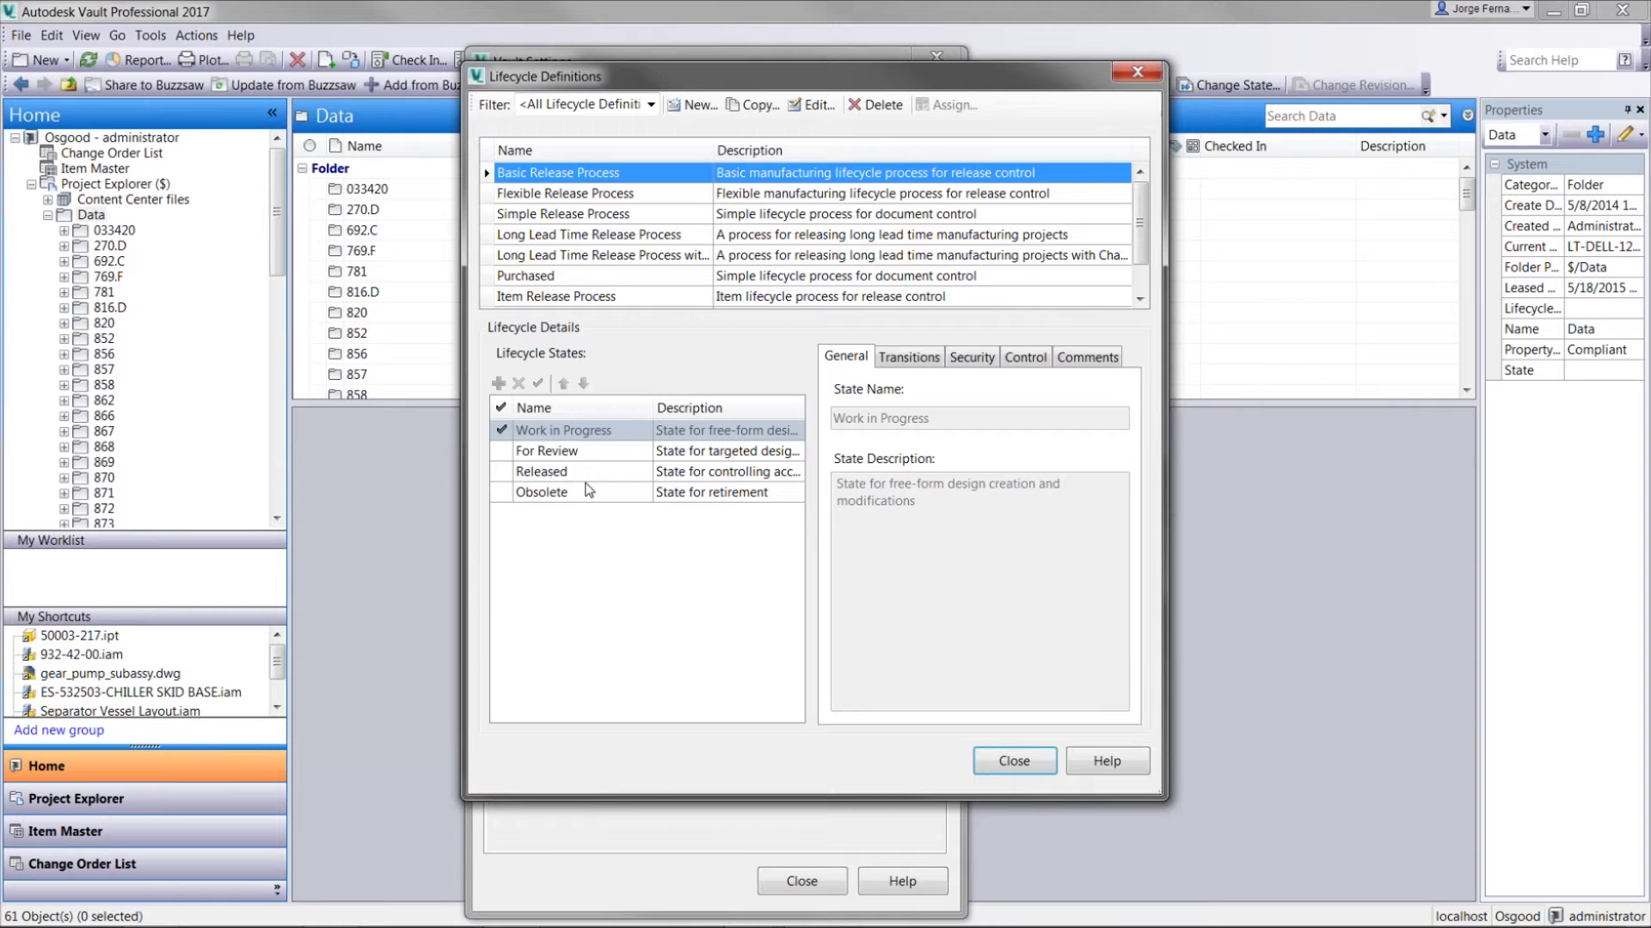
pyautogui.click(635, 198)
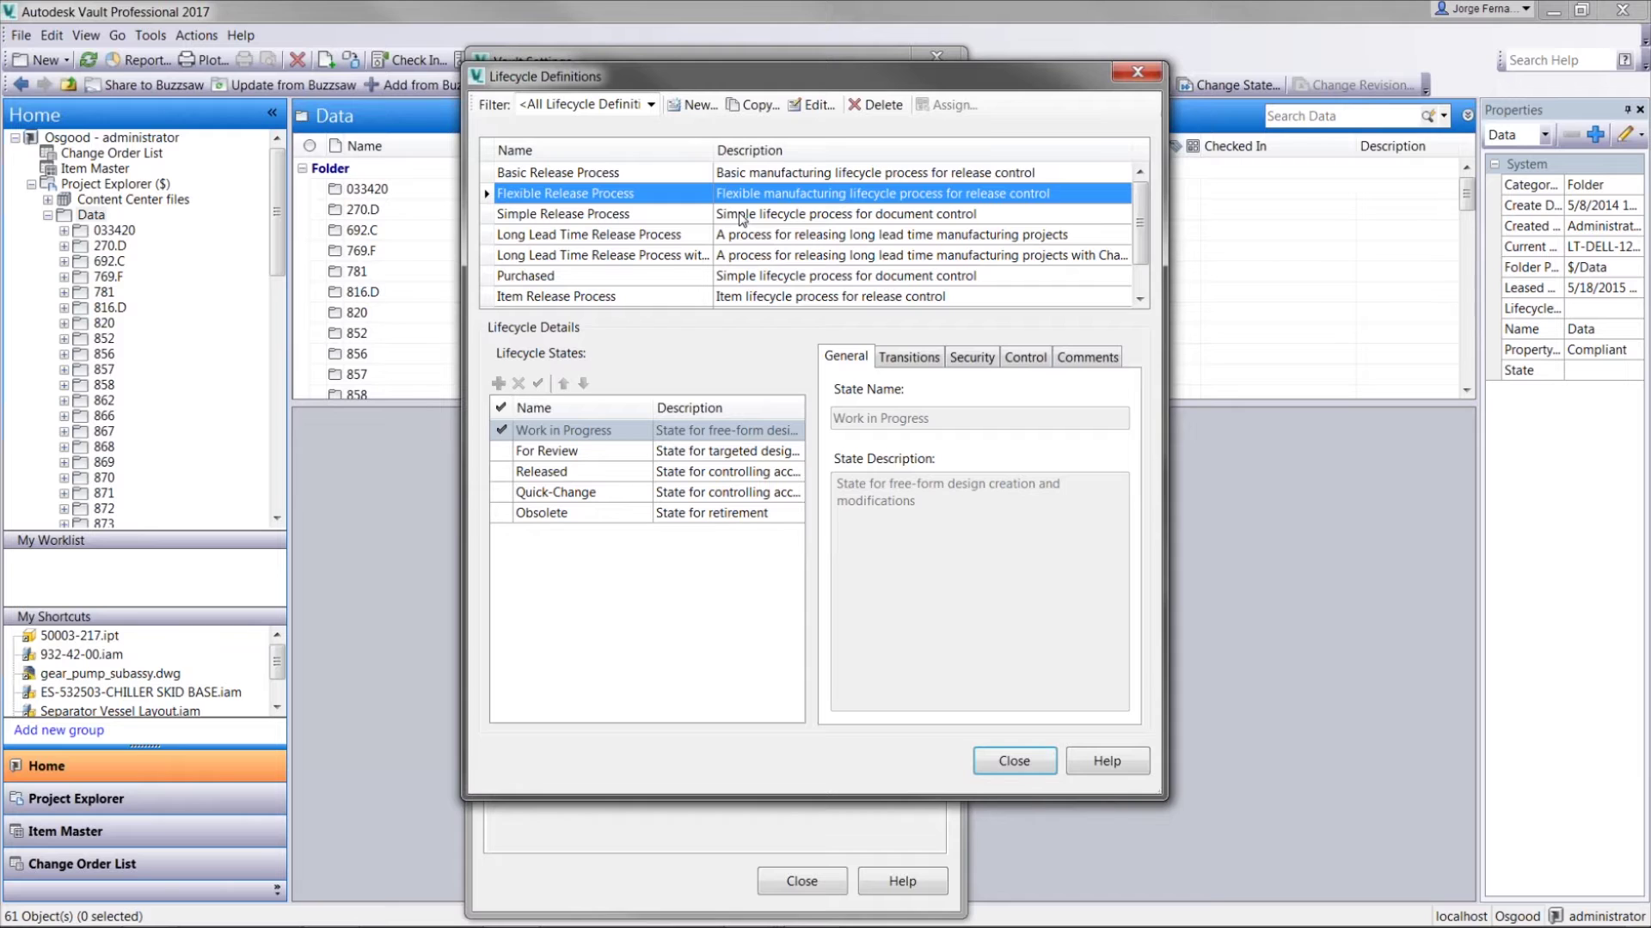
# - Create a new lifecycle definition named "AVA lifecycle" and assign it to the Engineering file category
pyautogui.click(699, 108)
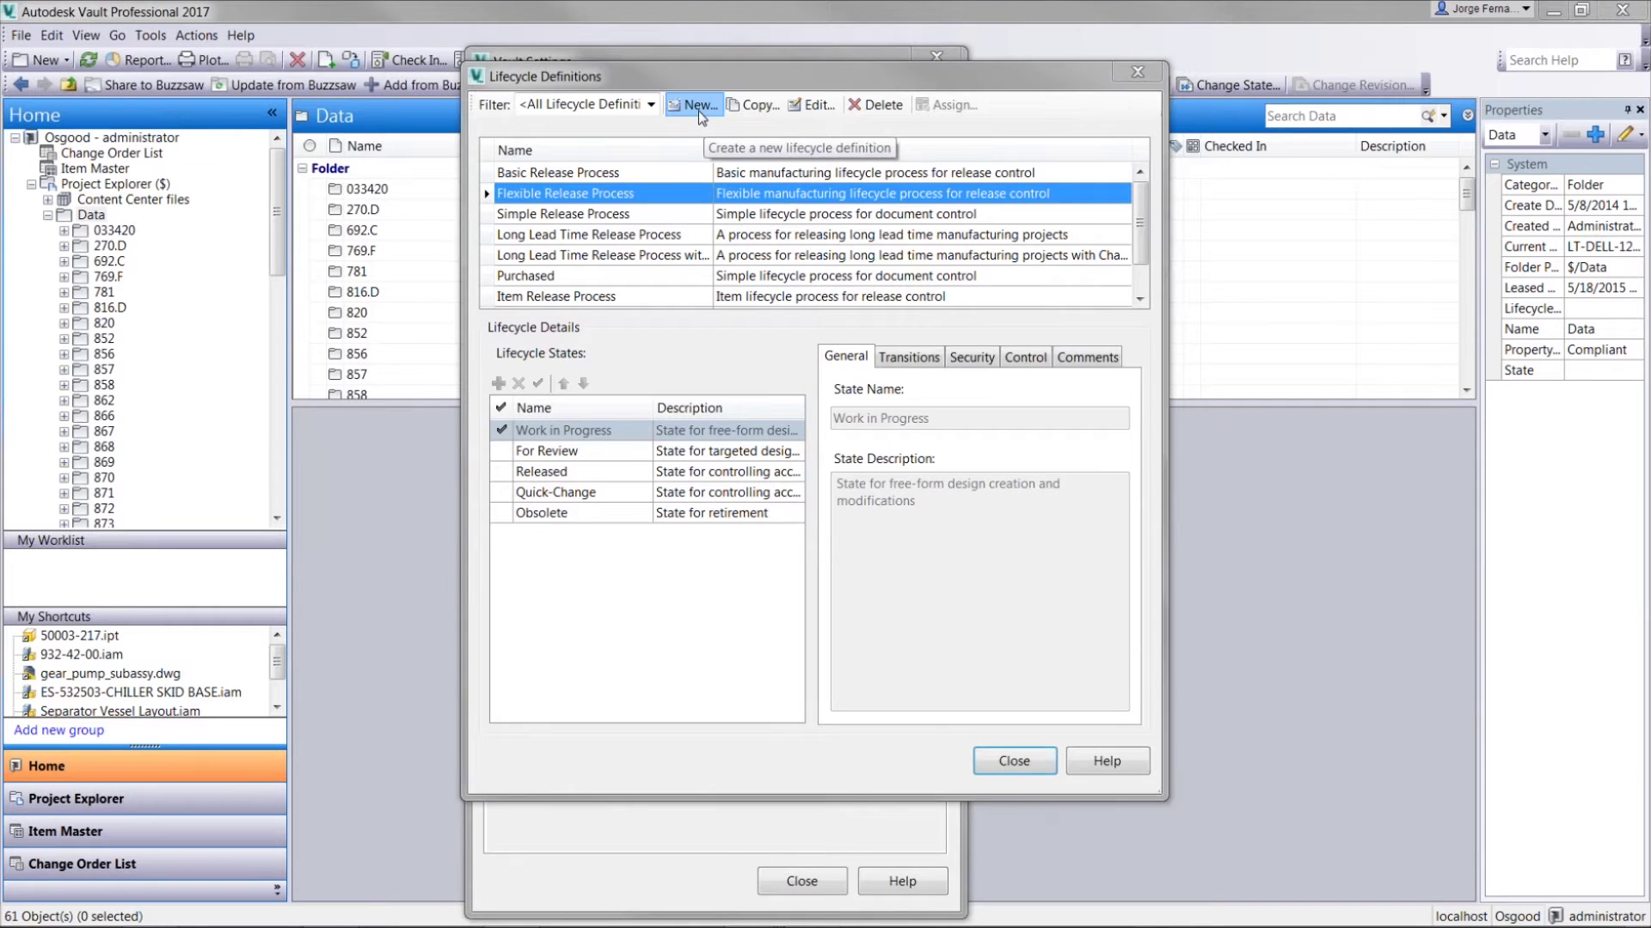
pyautogui.write('AV')
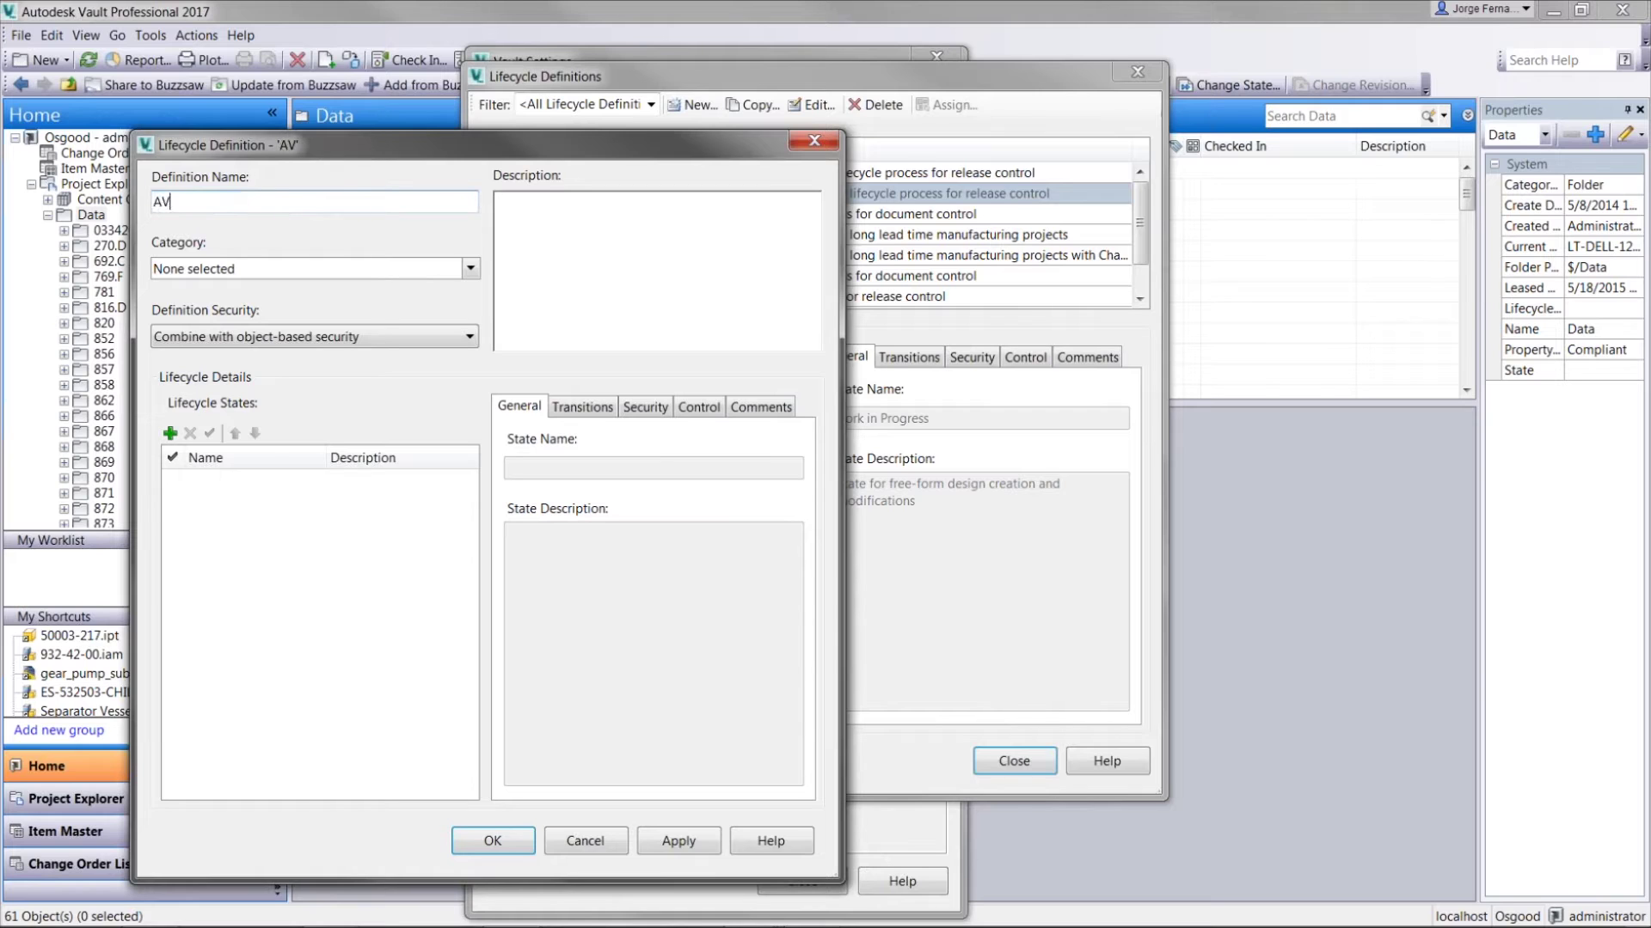
pyautogui.write('A lifecycle')
pyautogui.click(336, 270)
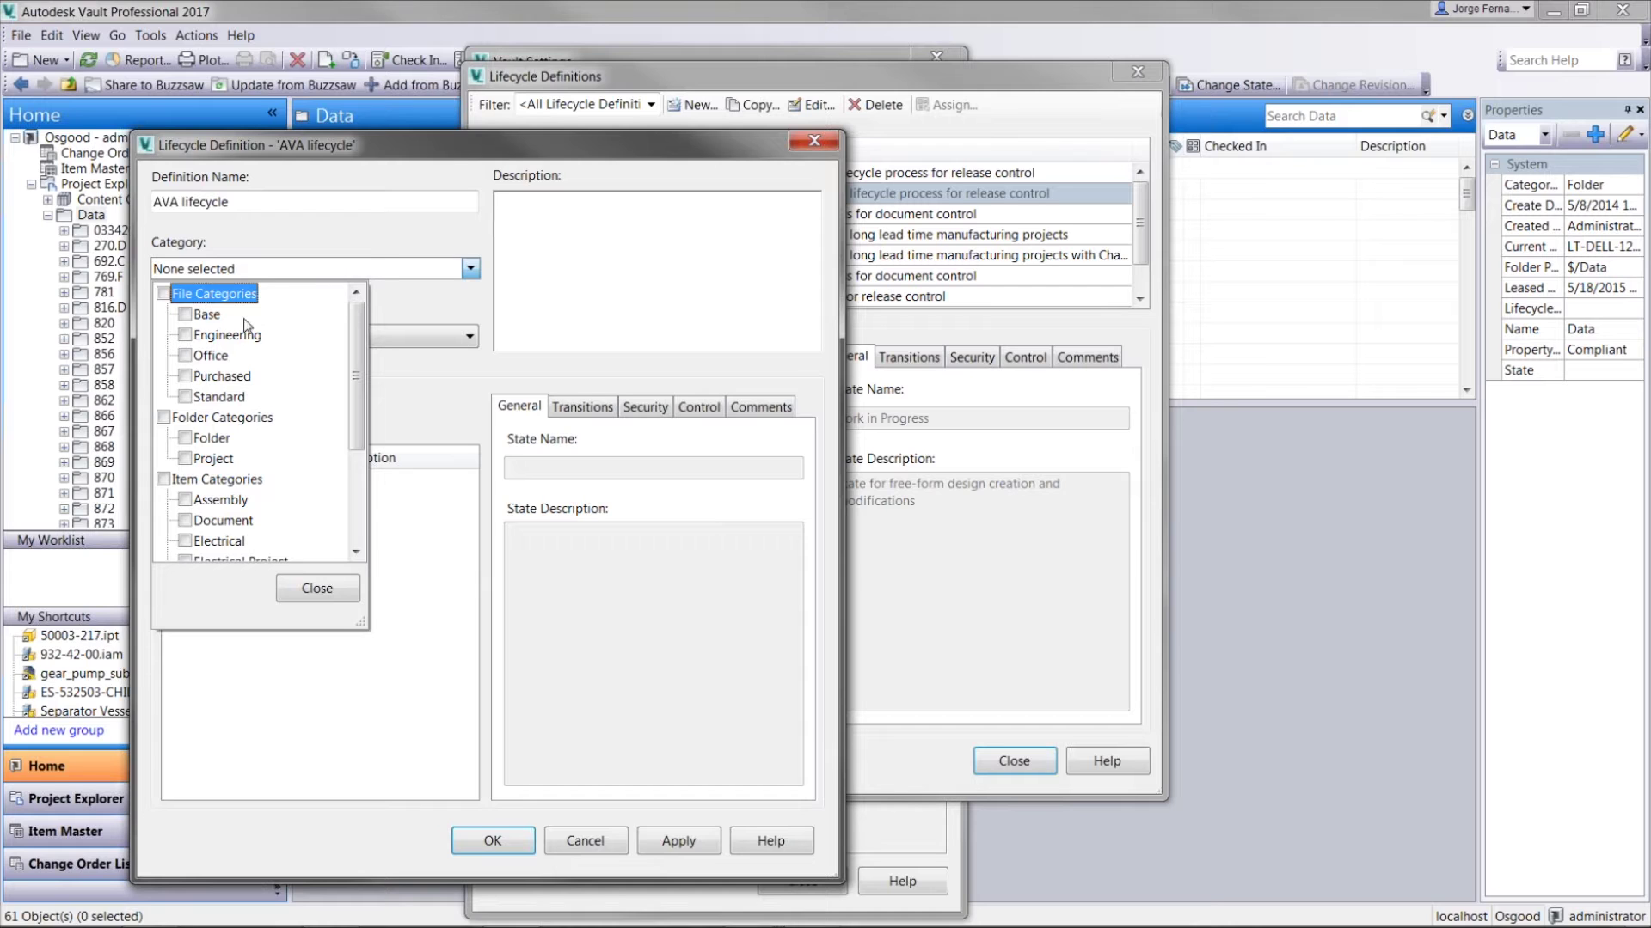
pyautogui.click(184, 334)
pyautogui.moveTo(360, 363); pyautogui.dragTo(351, 436)
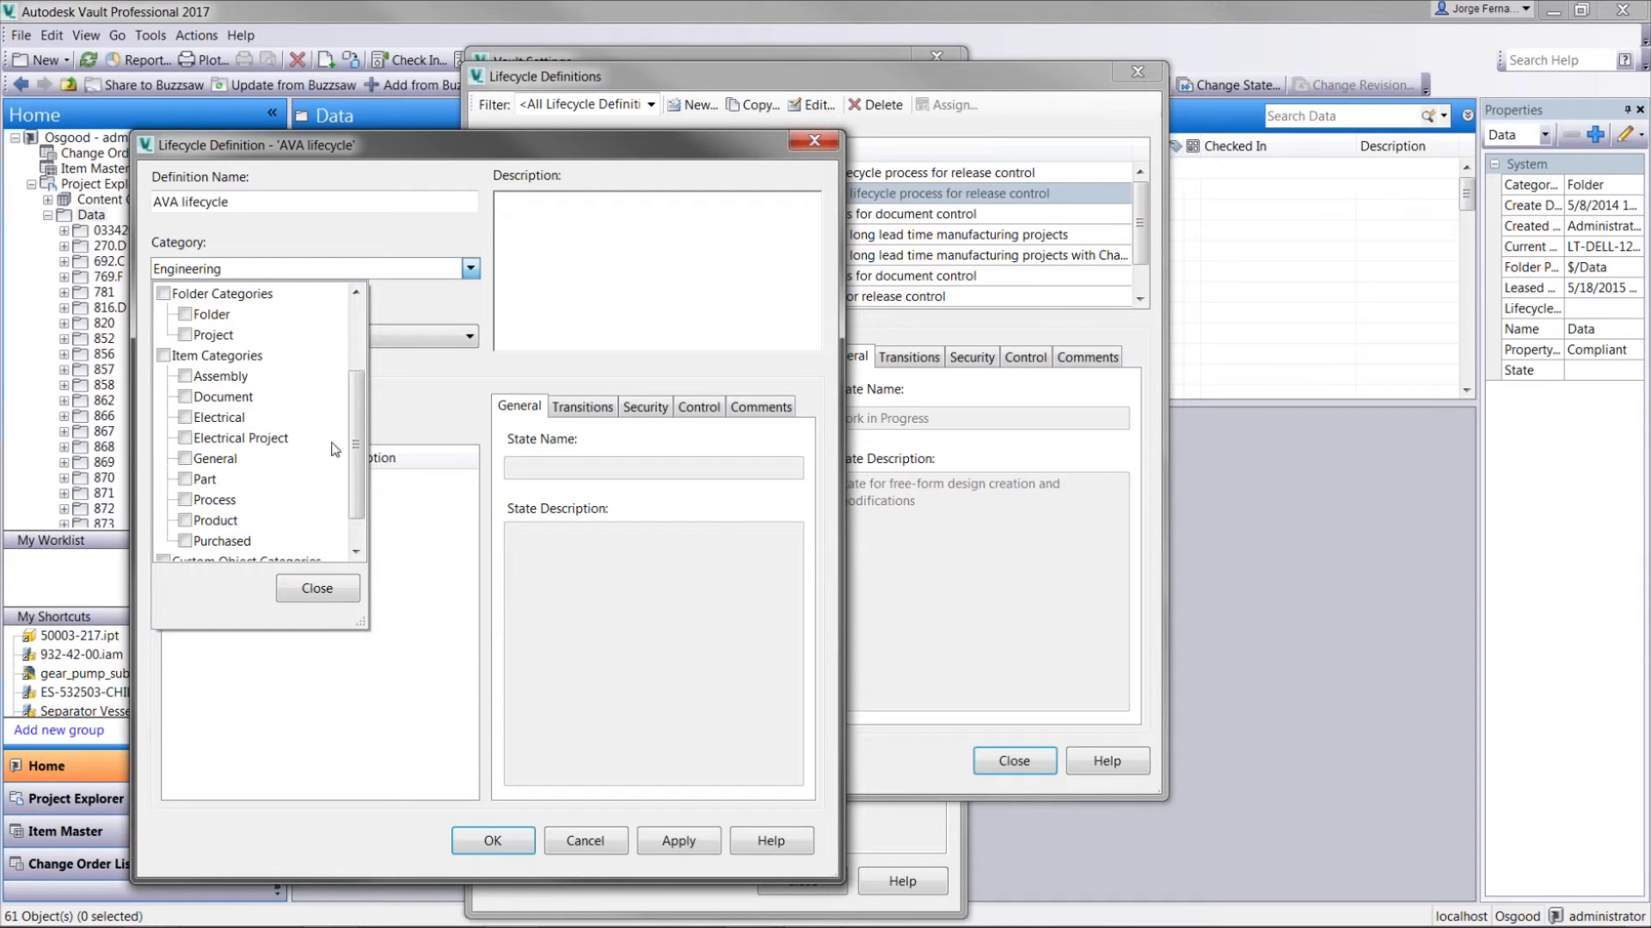
pyautogui.scroll(-1, 344, 542)
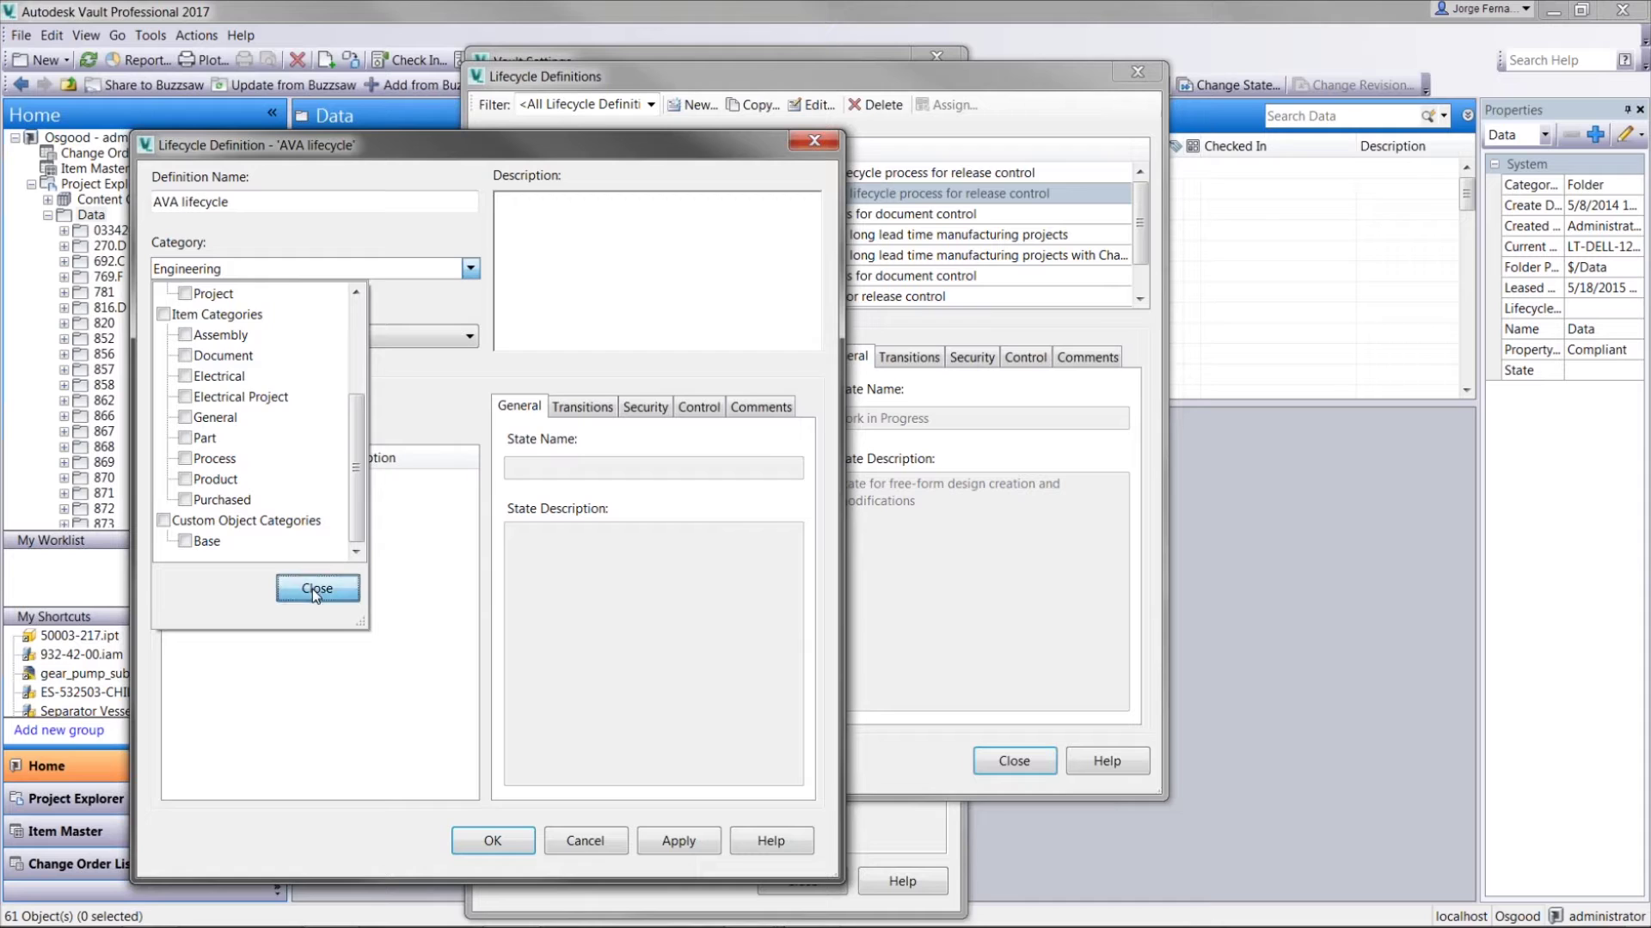
pyautogui.click(312, 589)
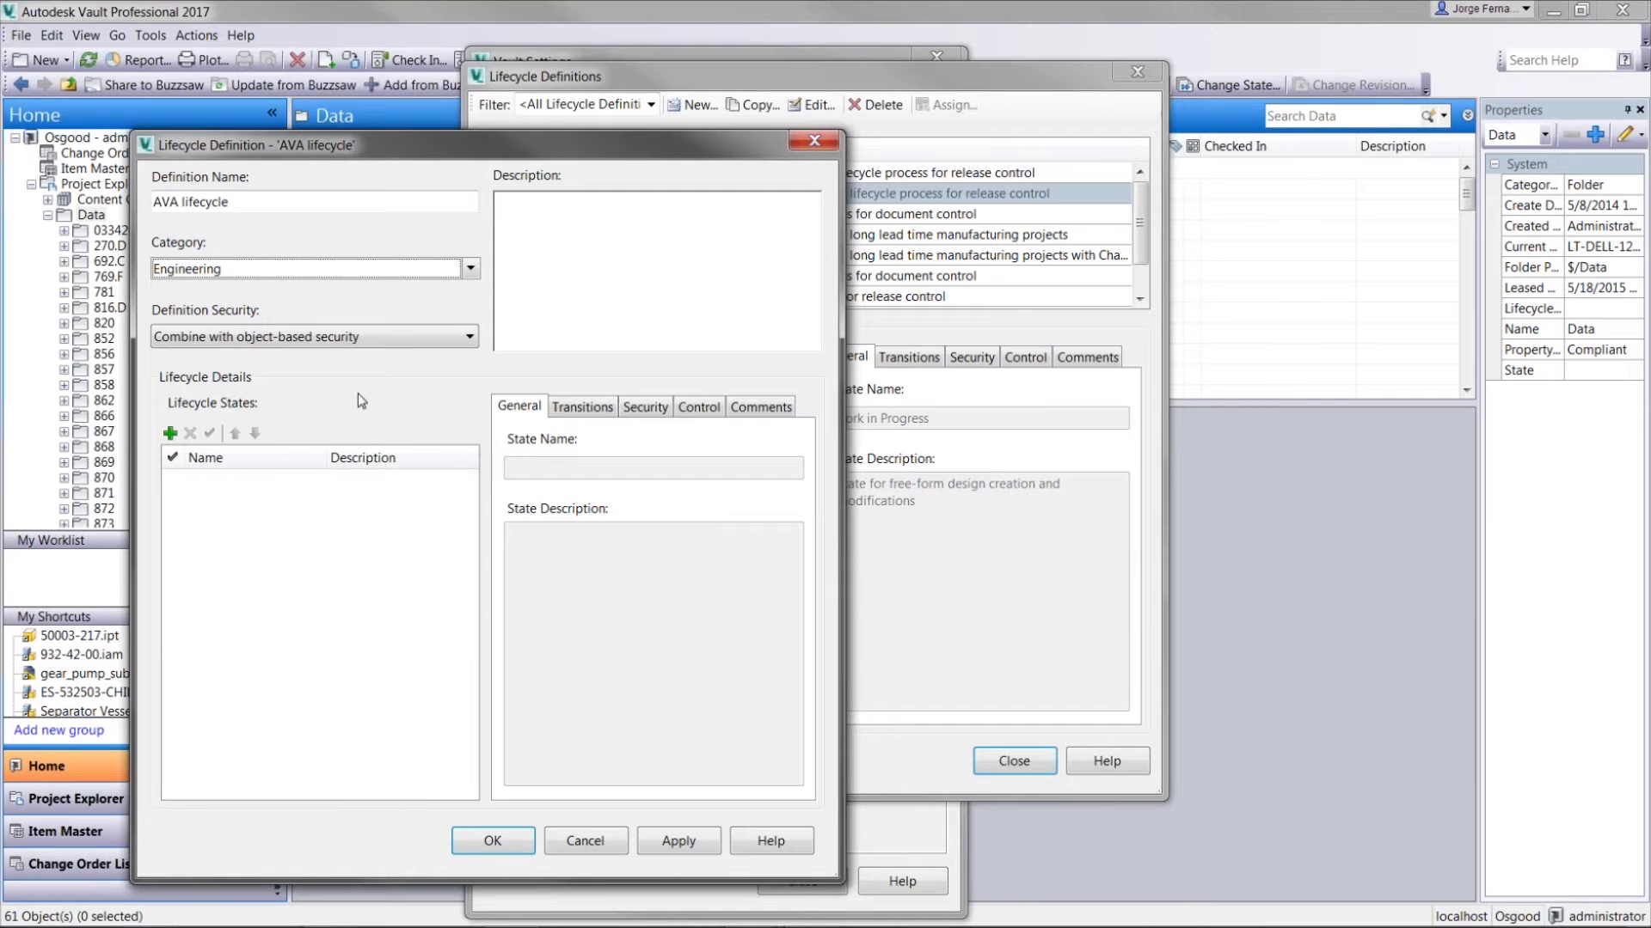
# - Add a lifecycle state named "WIP" with the description "Files are in a Work In Progress State"
pyautogui.click(171, 433)
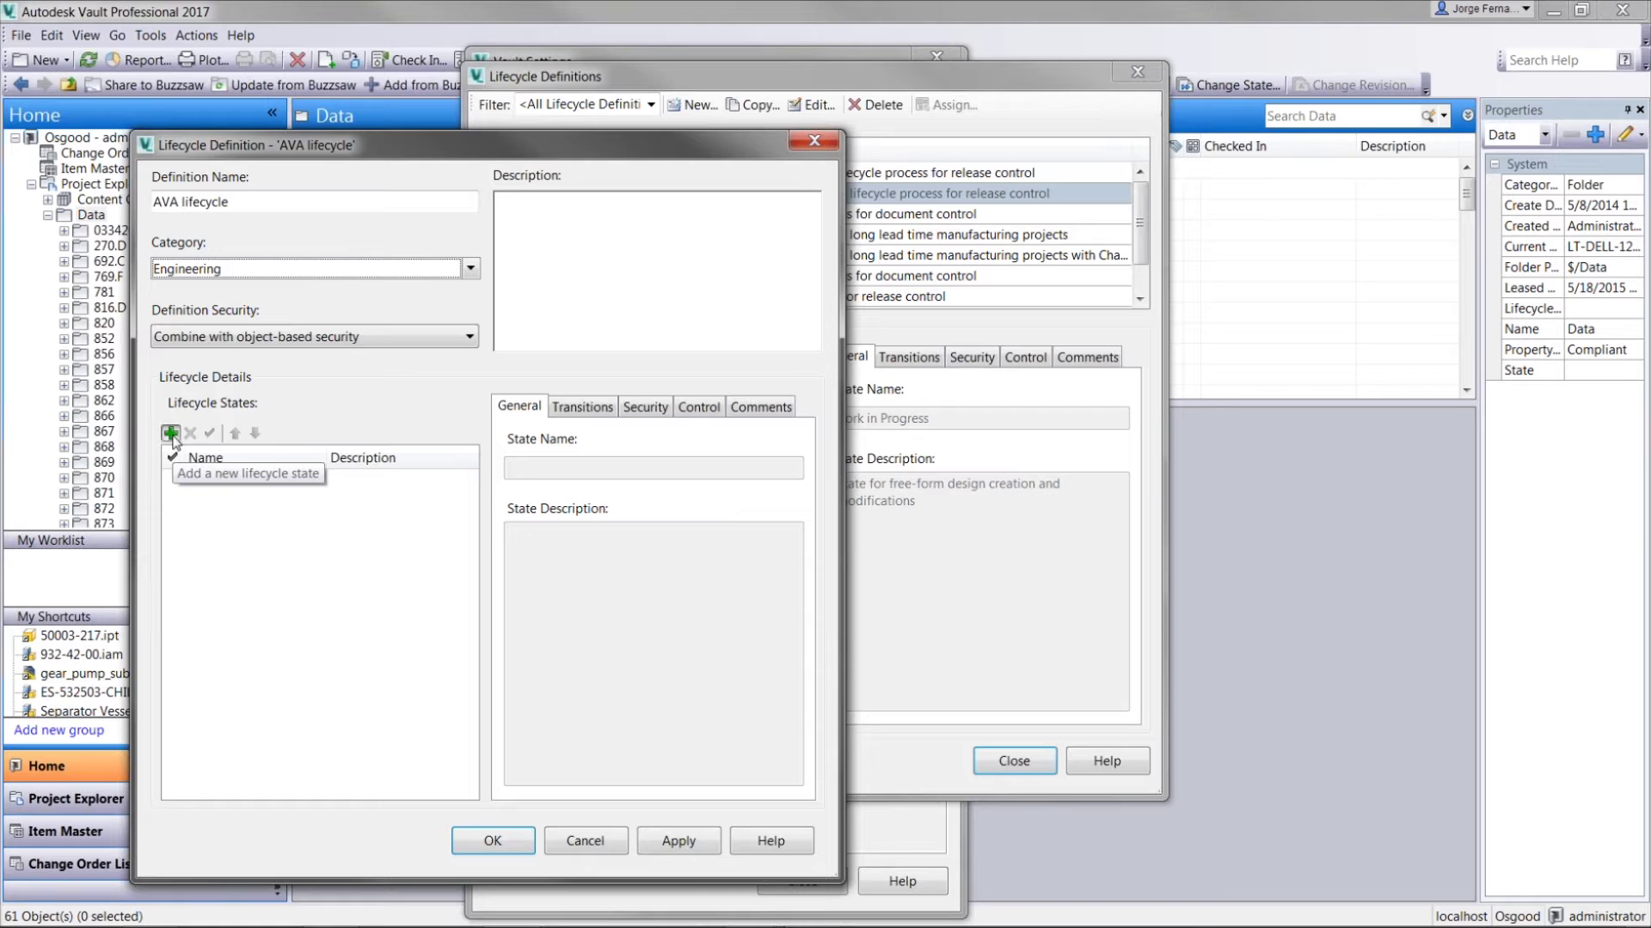
pyautogui.write('WIP')
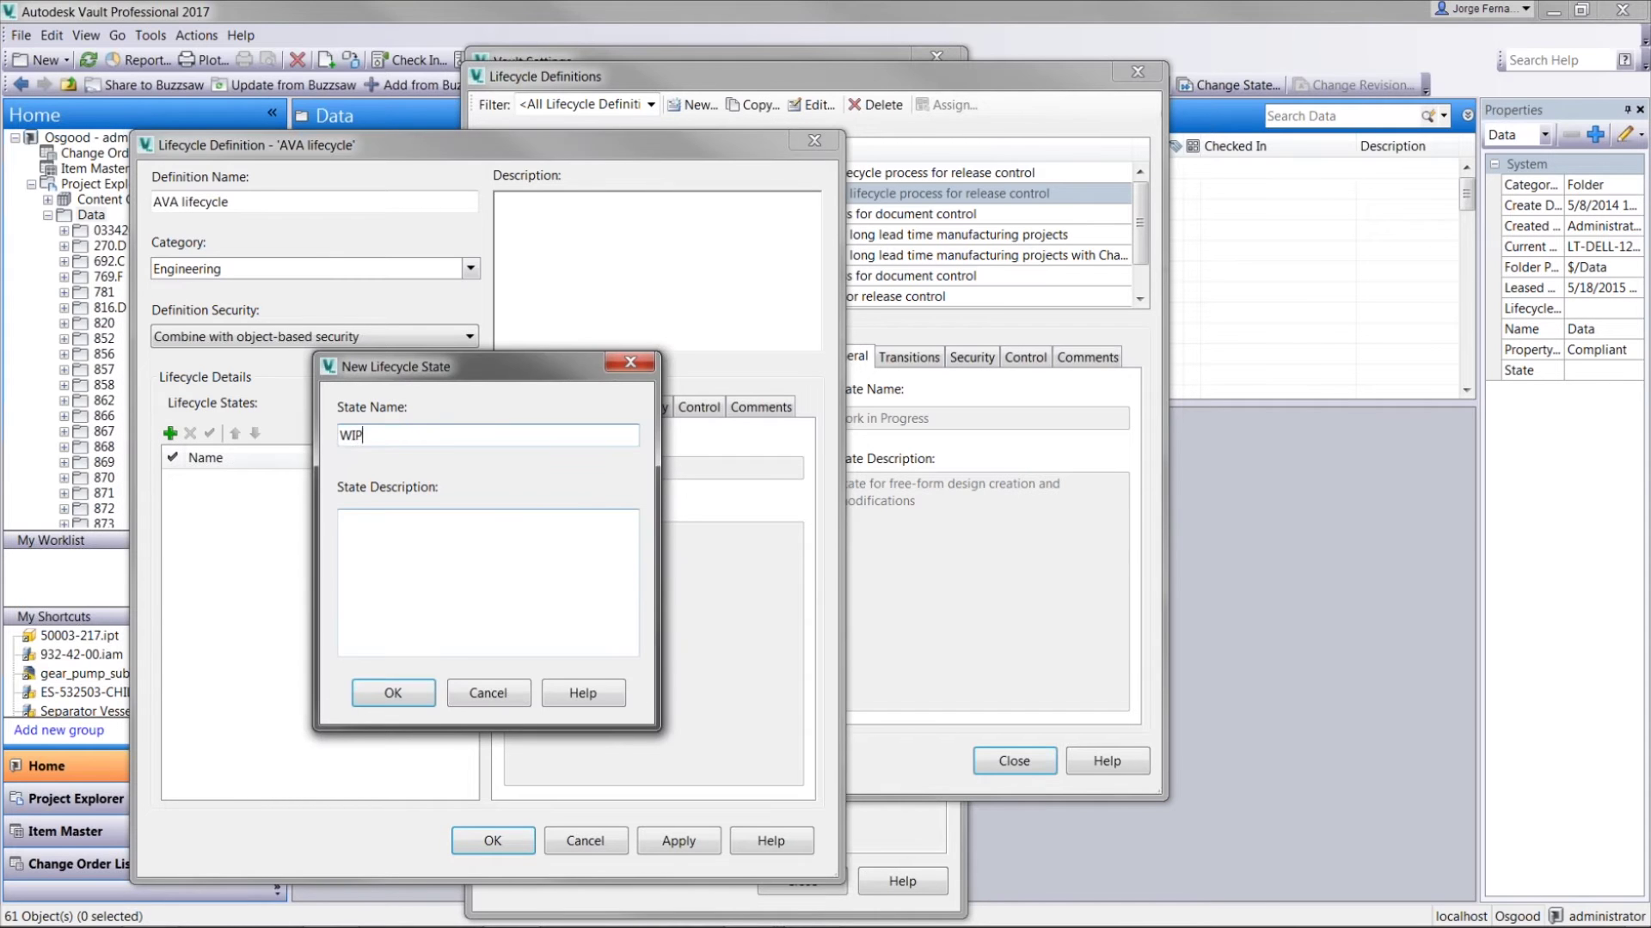
pyautogui.write('W')
pyautogui.press('BackSpace')
pyautogui.write('Files are in a Work In Progress State')
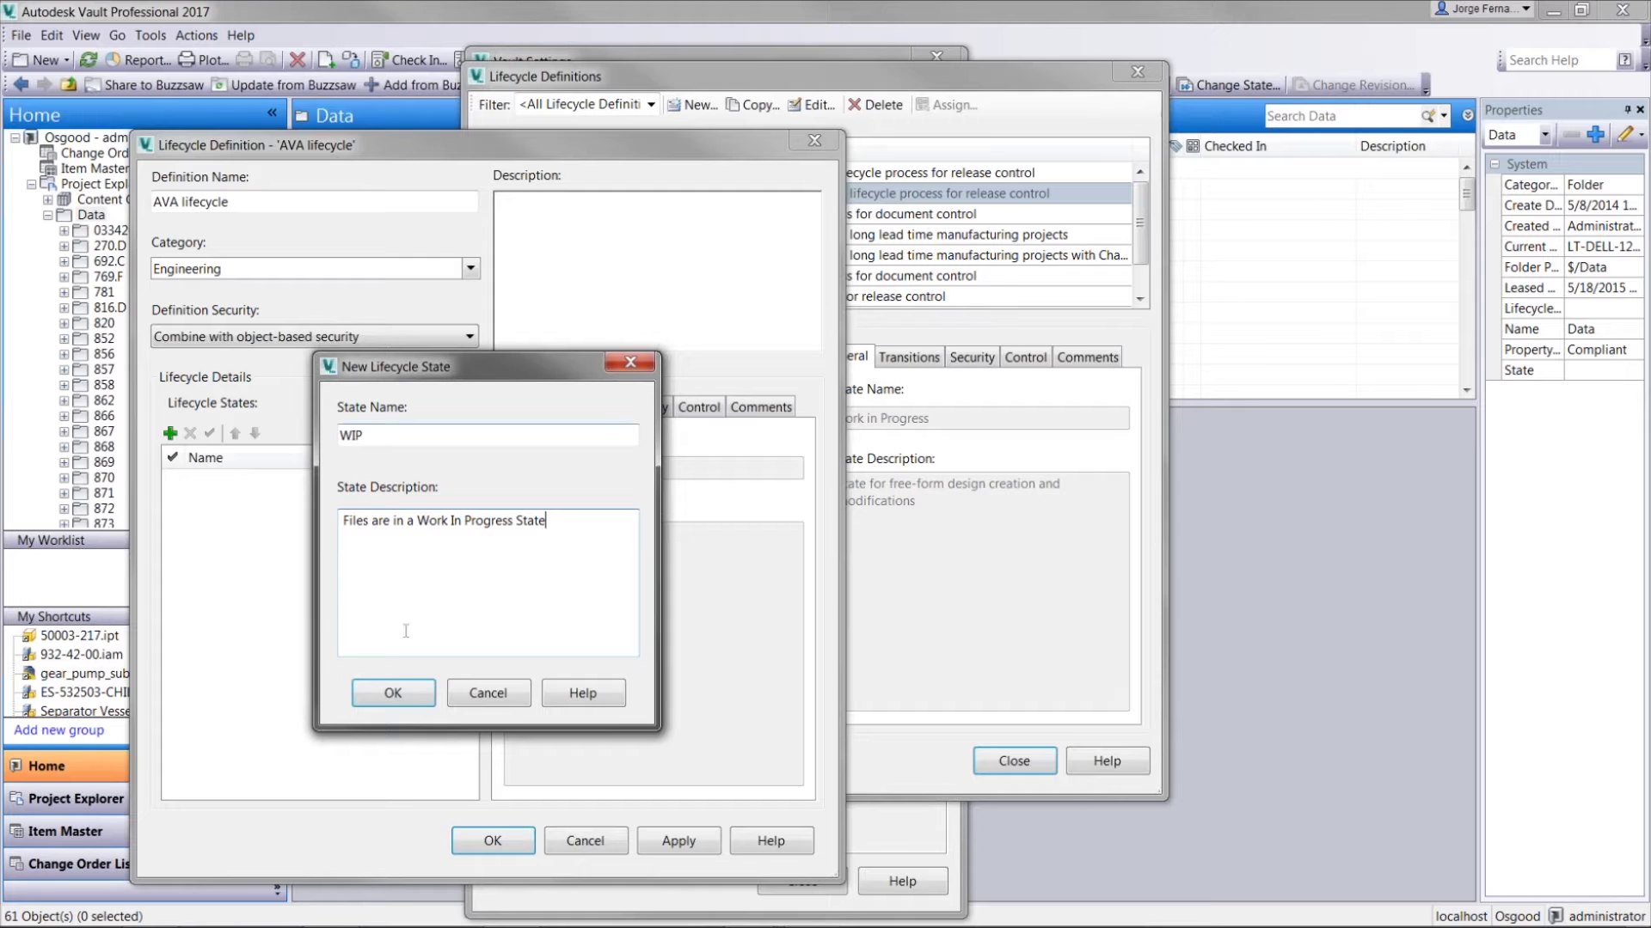
pyautogui.click(394, 693)
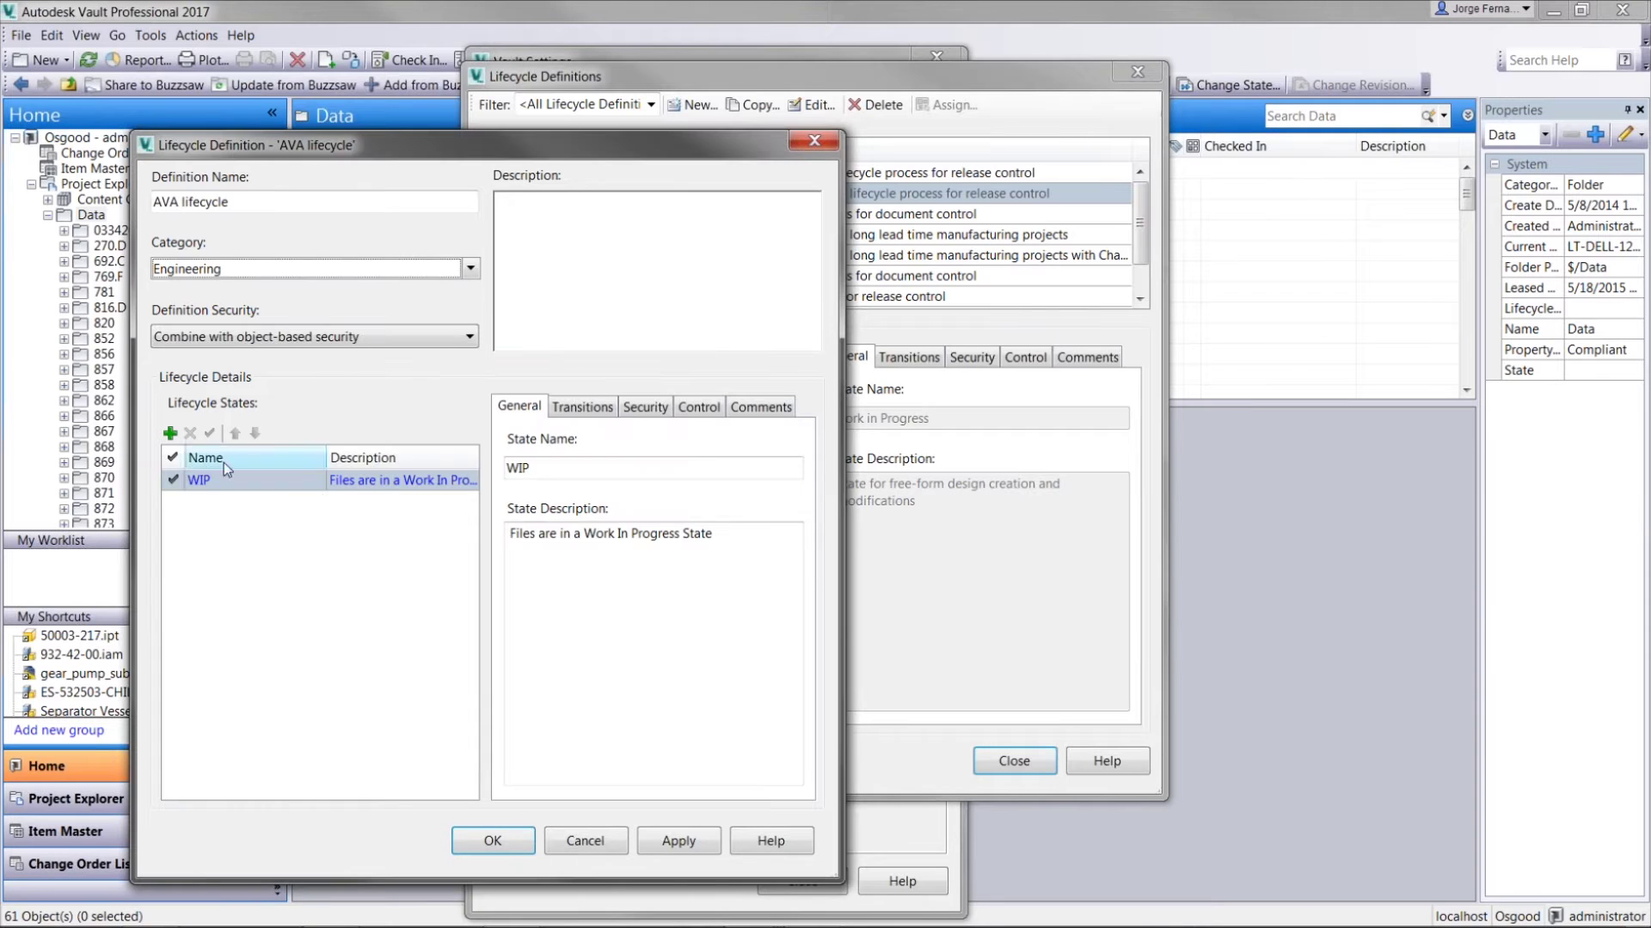
# - Add a lifecycle state named "Approved" with the description "Files are locked and ready to release for MFG"
pyautogui.click(170, 433)
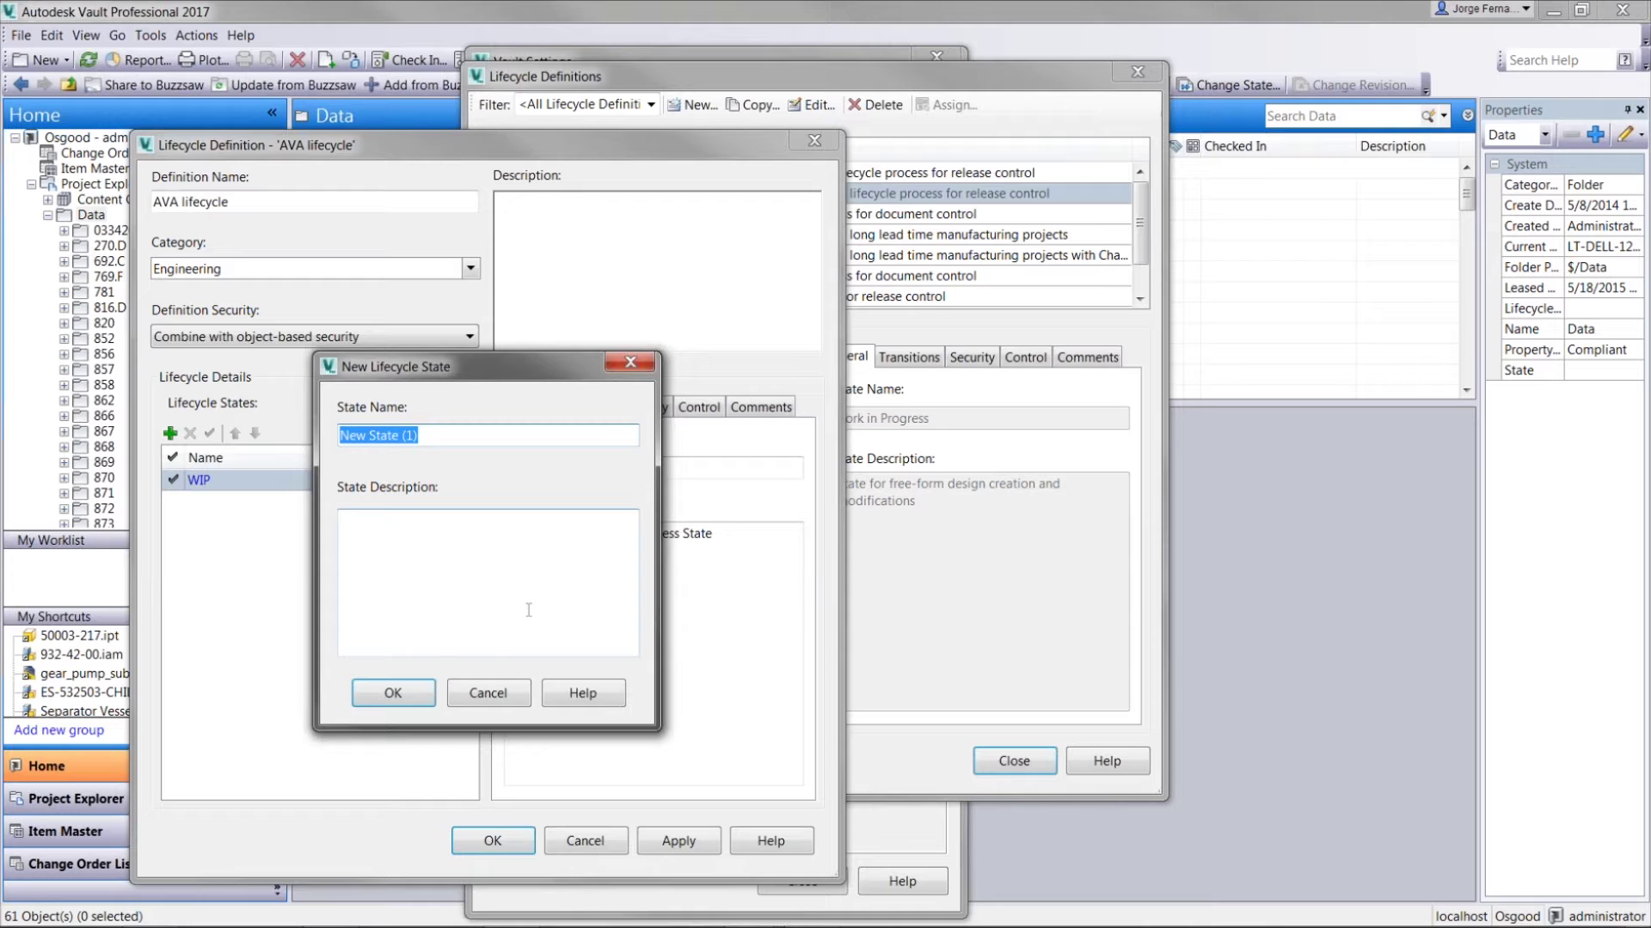
pyautogui.write('Approved')
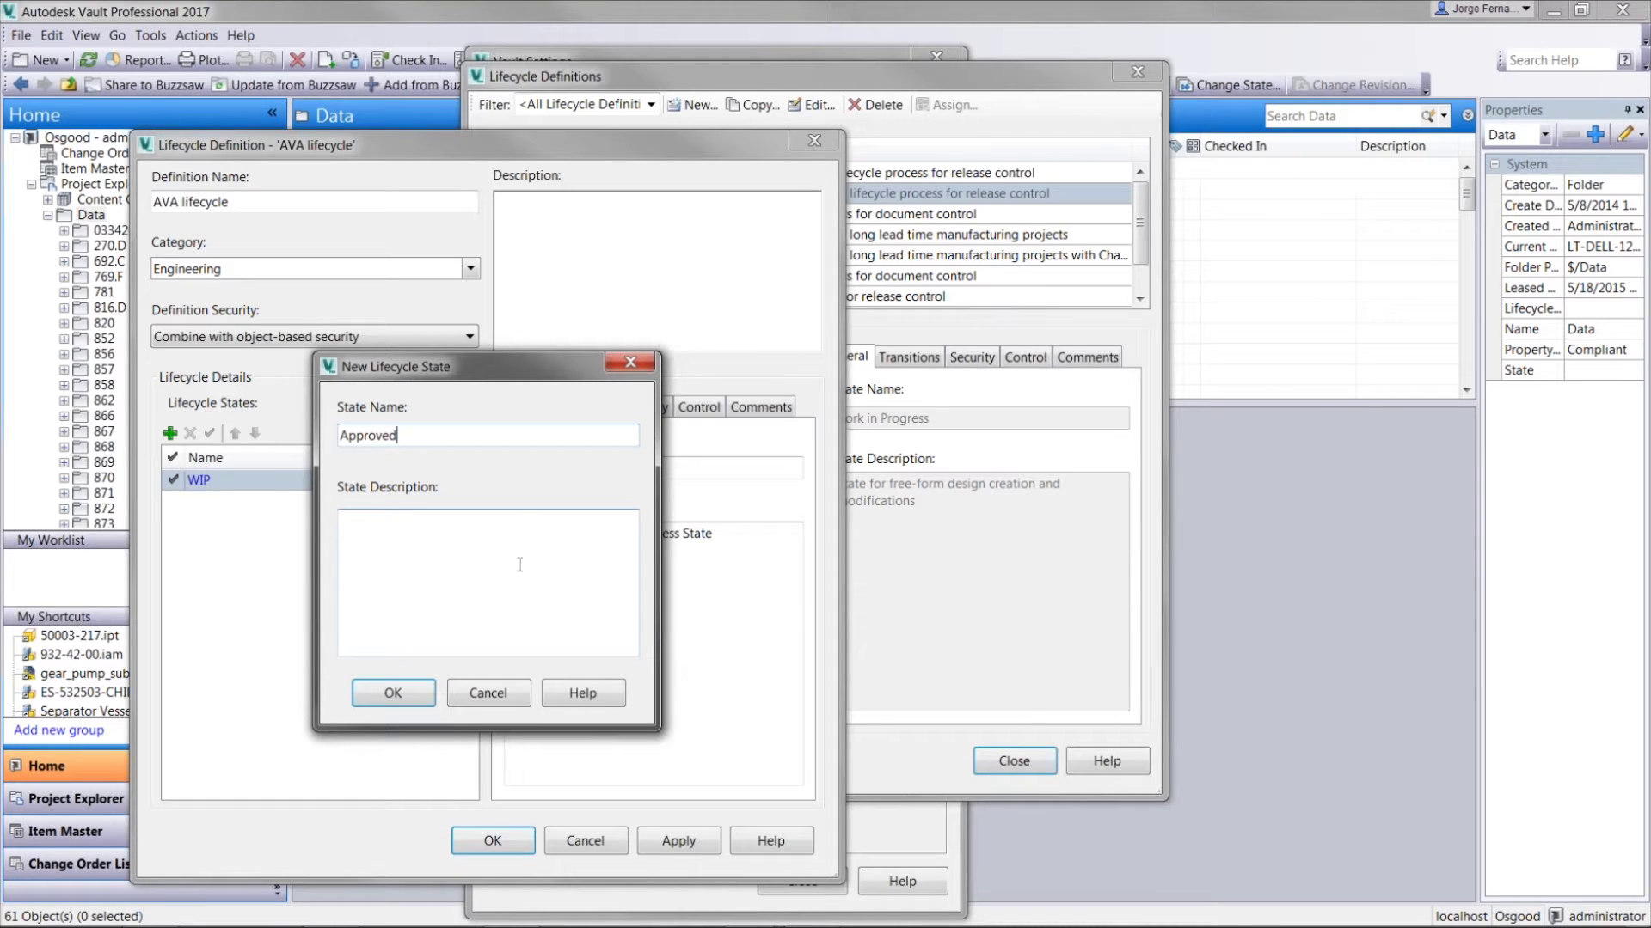
pyautogui.click(521, 534)
pyautogui.write('Files are locked an')
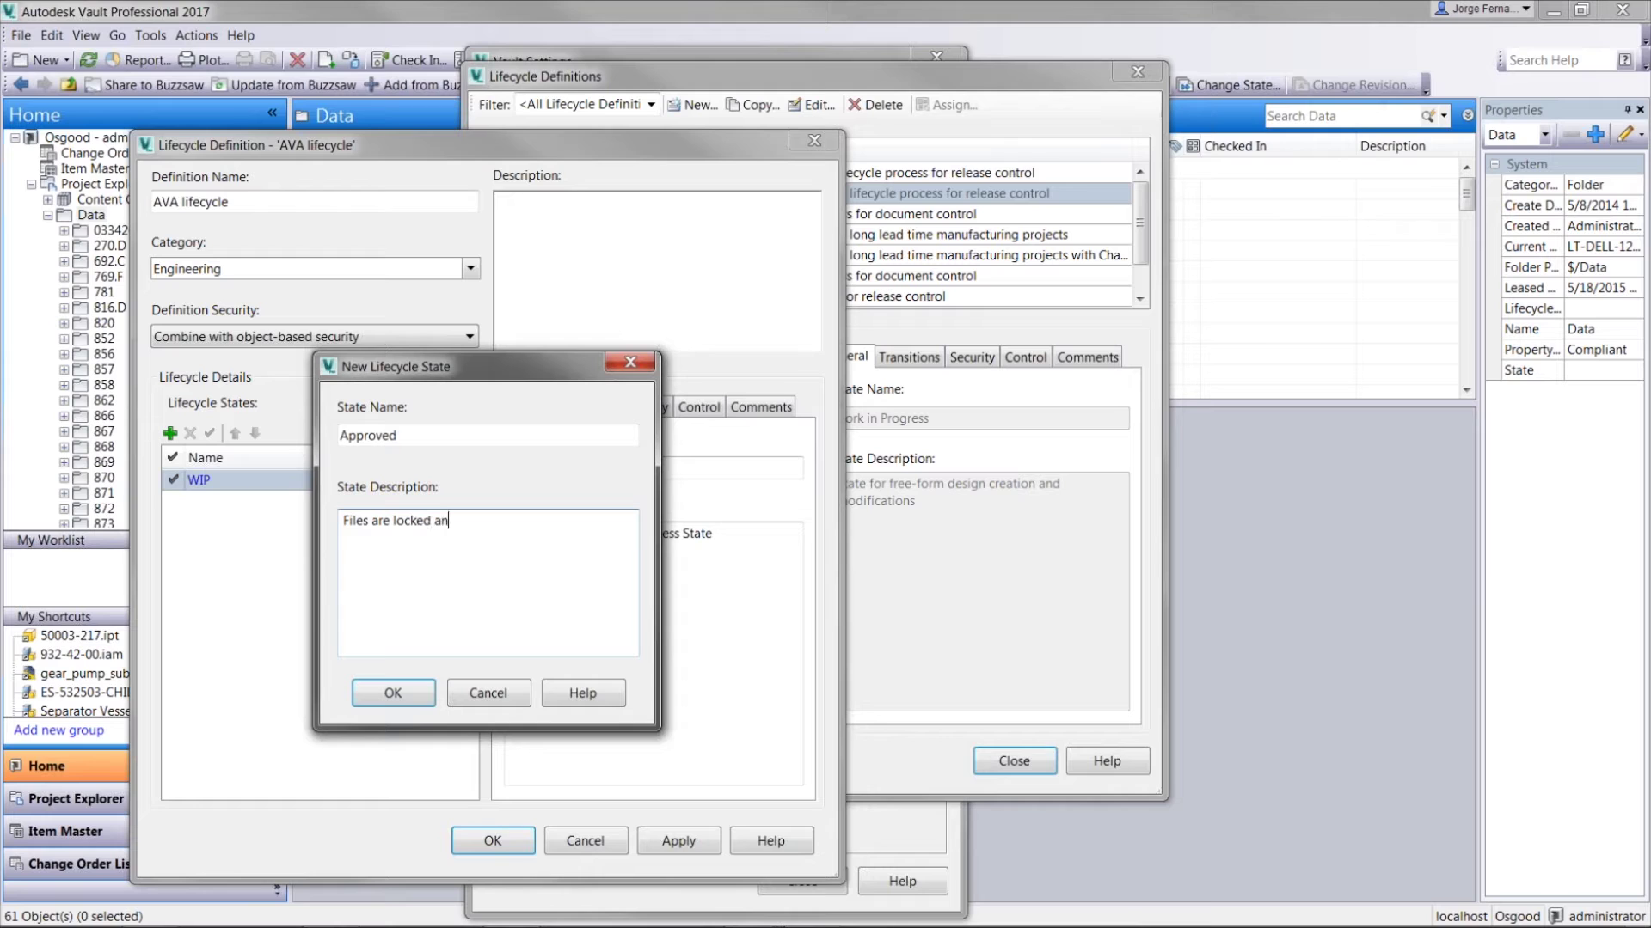
pyautogui.write('d ready to release for MFG')
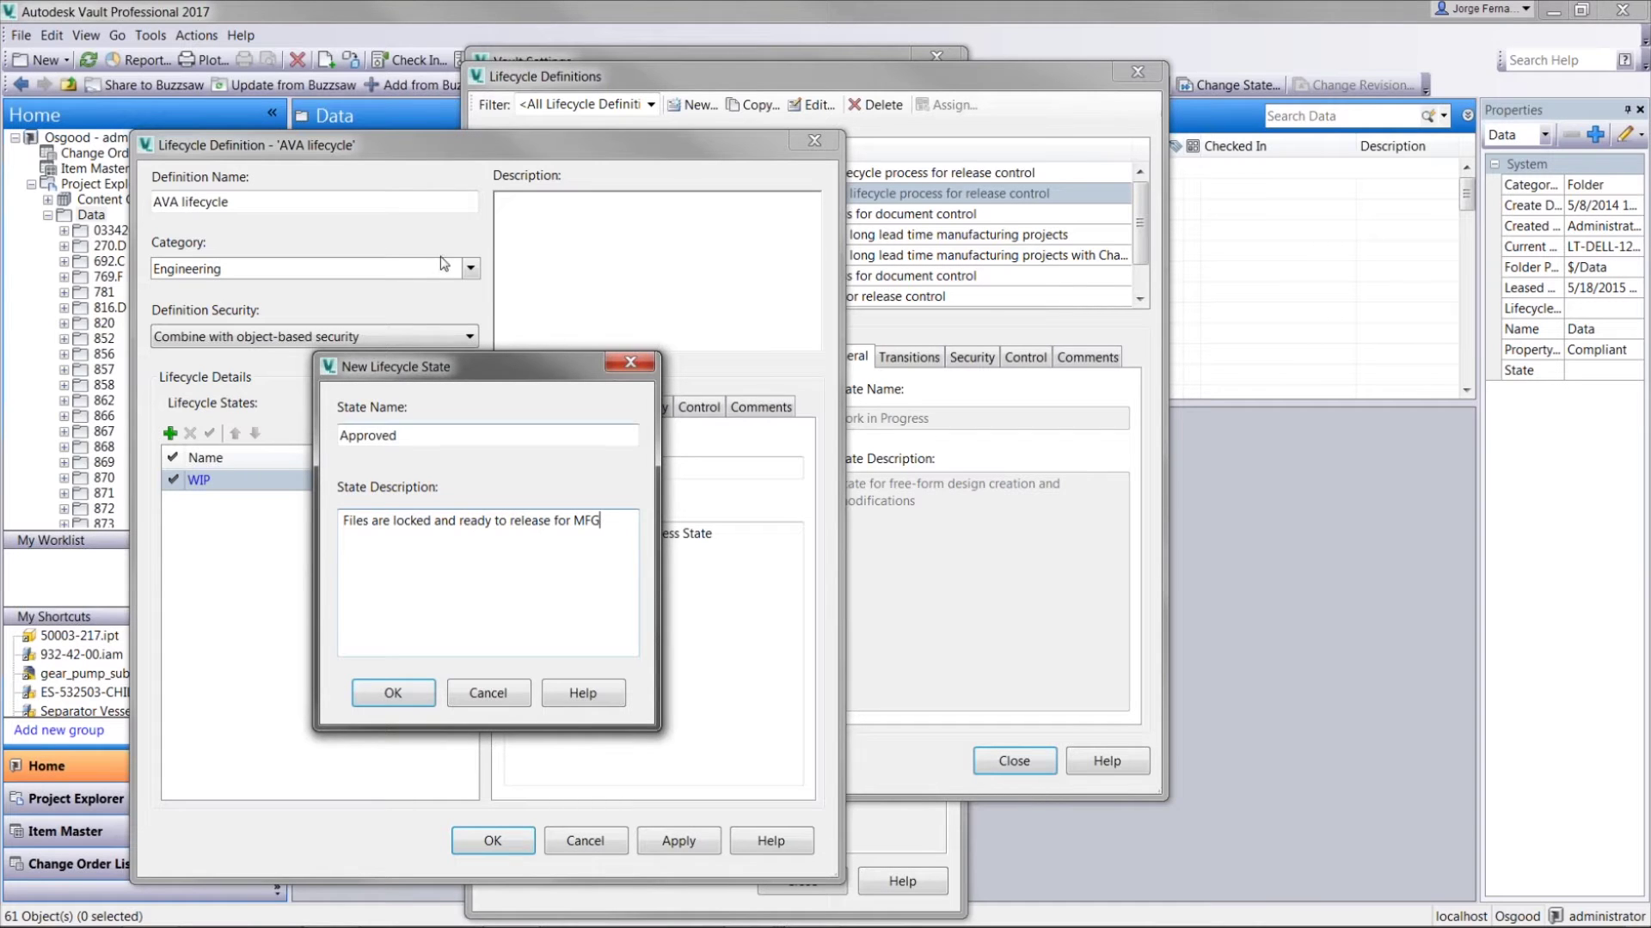
pyautogui.click(411, 693)
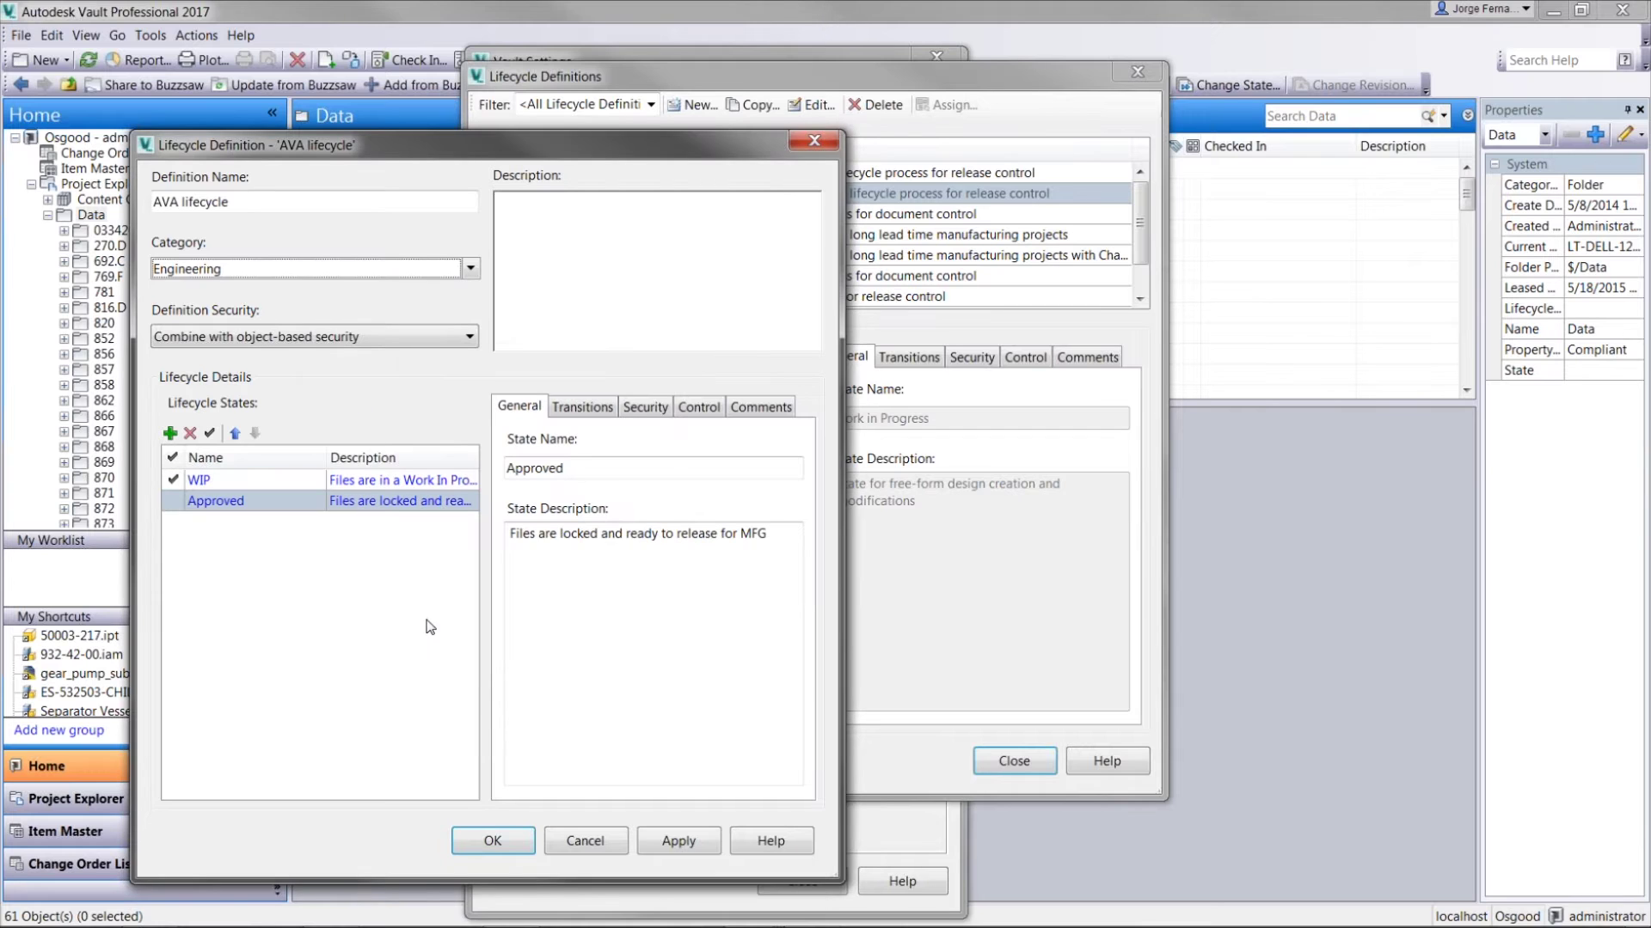
# - Apply the pending lifecycle definition changes and open the WIP to Approved transition for editing
pyautogui.click(296, 483)
pyautogui.click(579, 411)
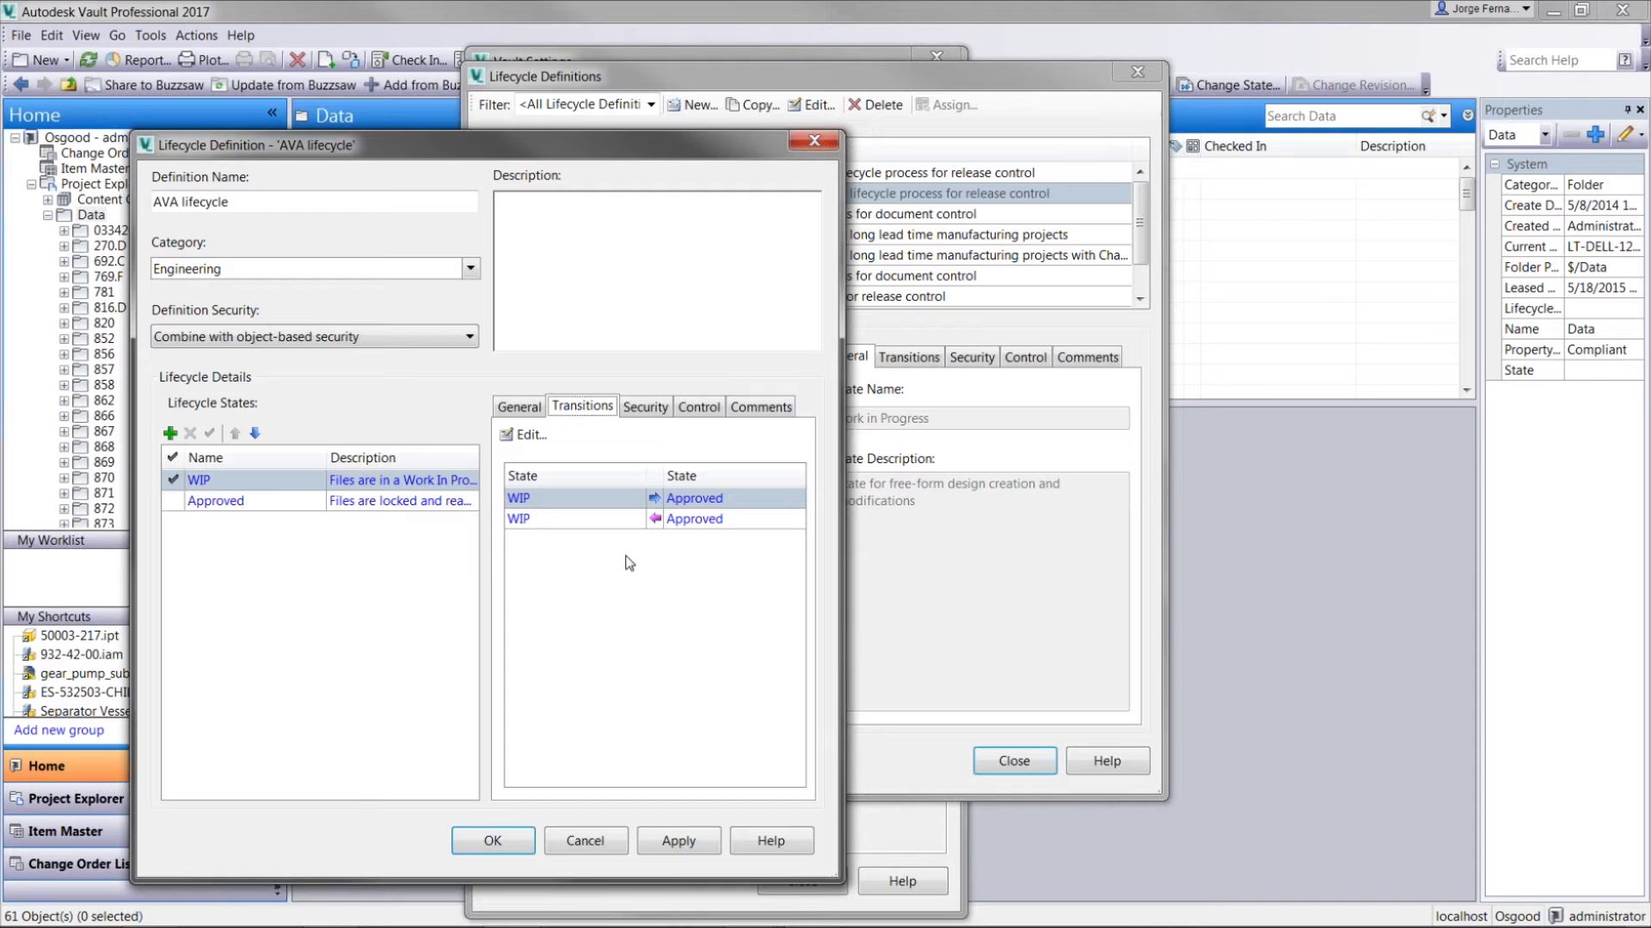
pyautogui.click(526, 436)
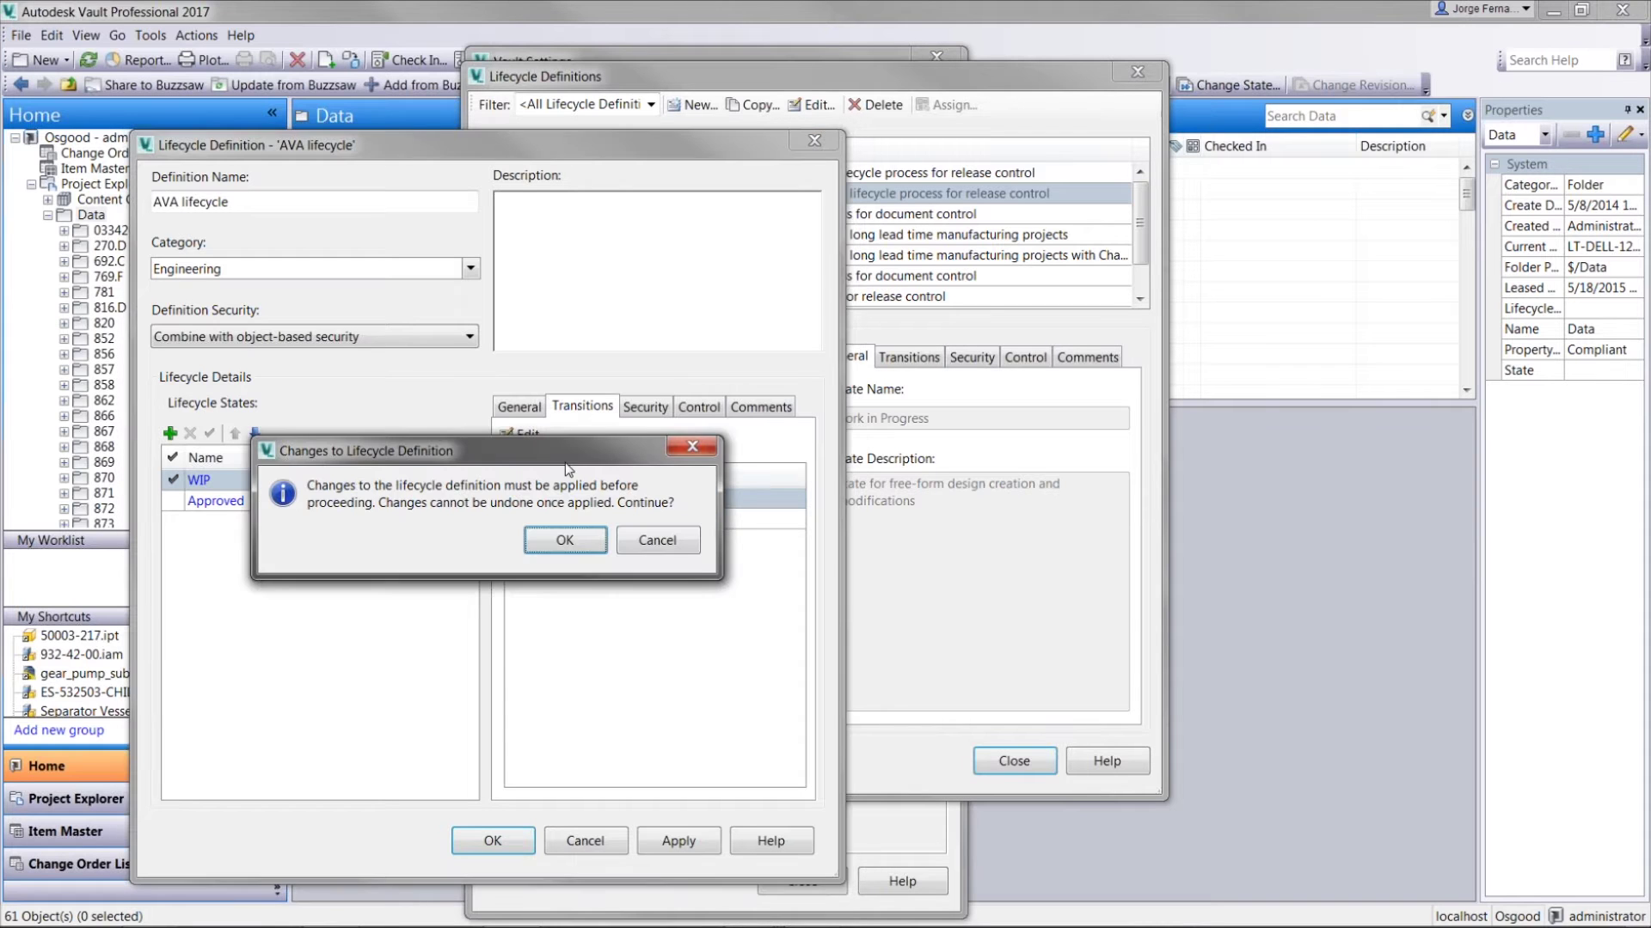
pyautogui.click(571, 540)
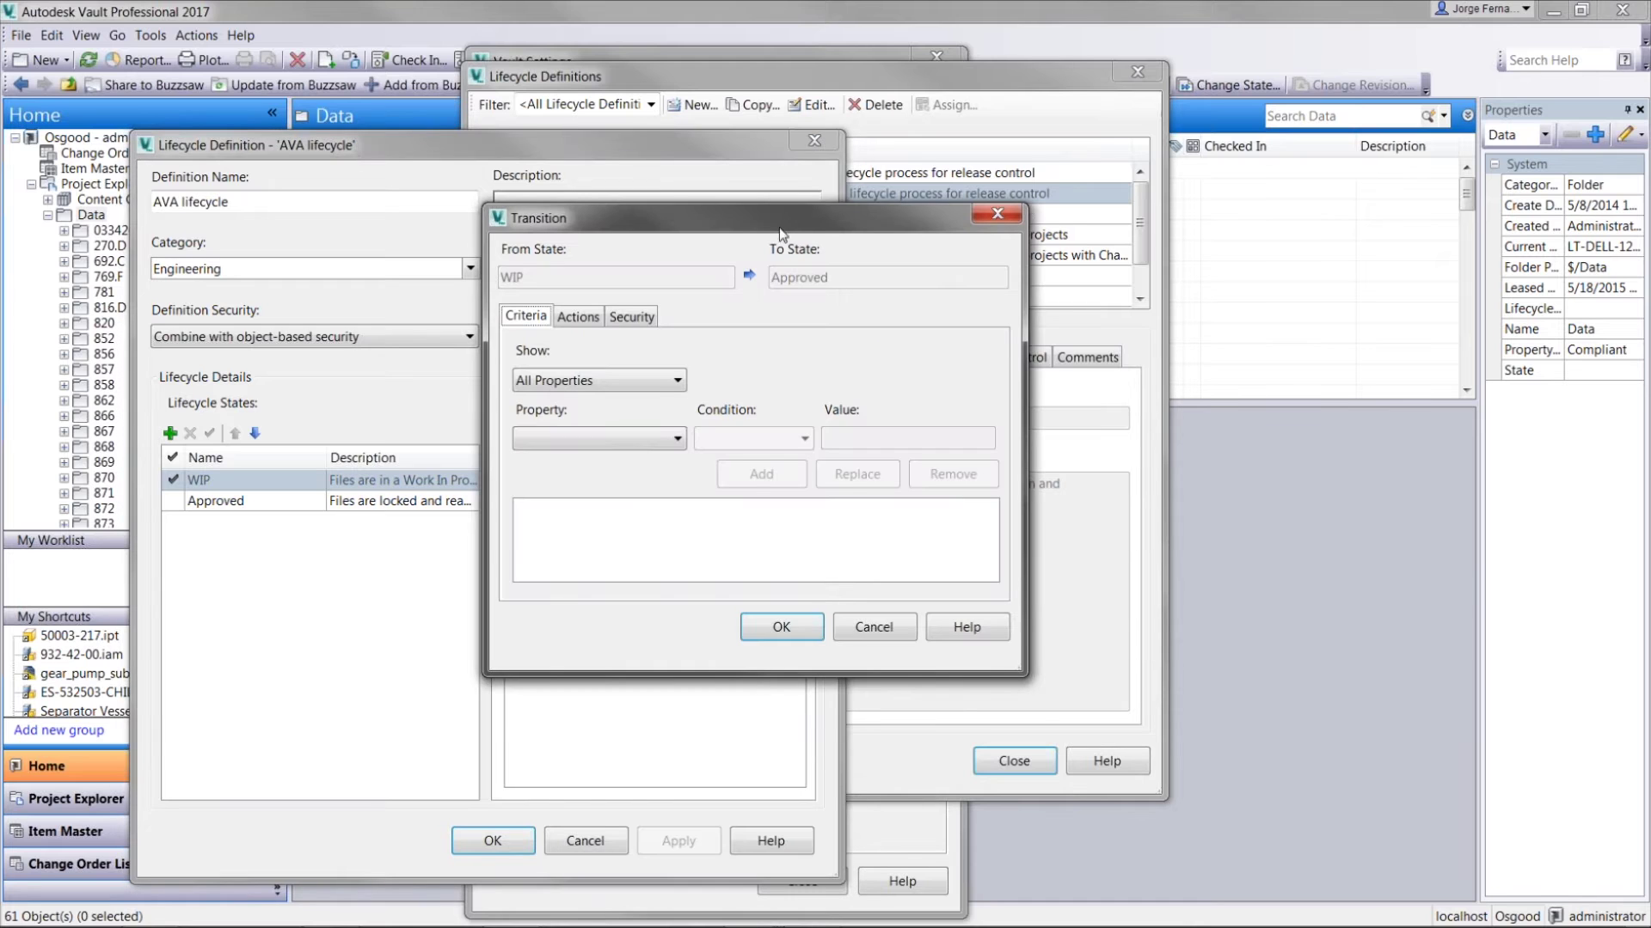
pyautogui.moveTo(792, 243); pyautogui.dragTo(722, 366)
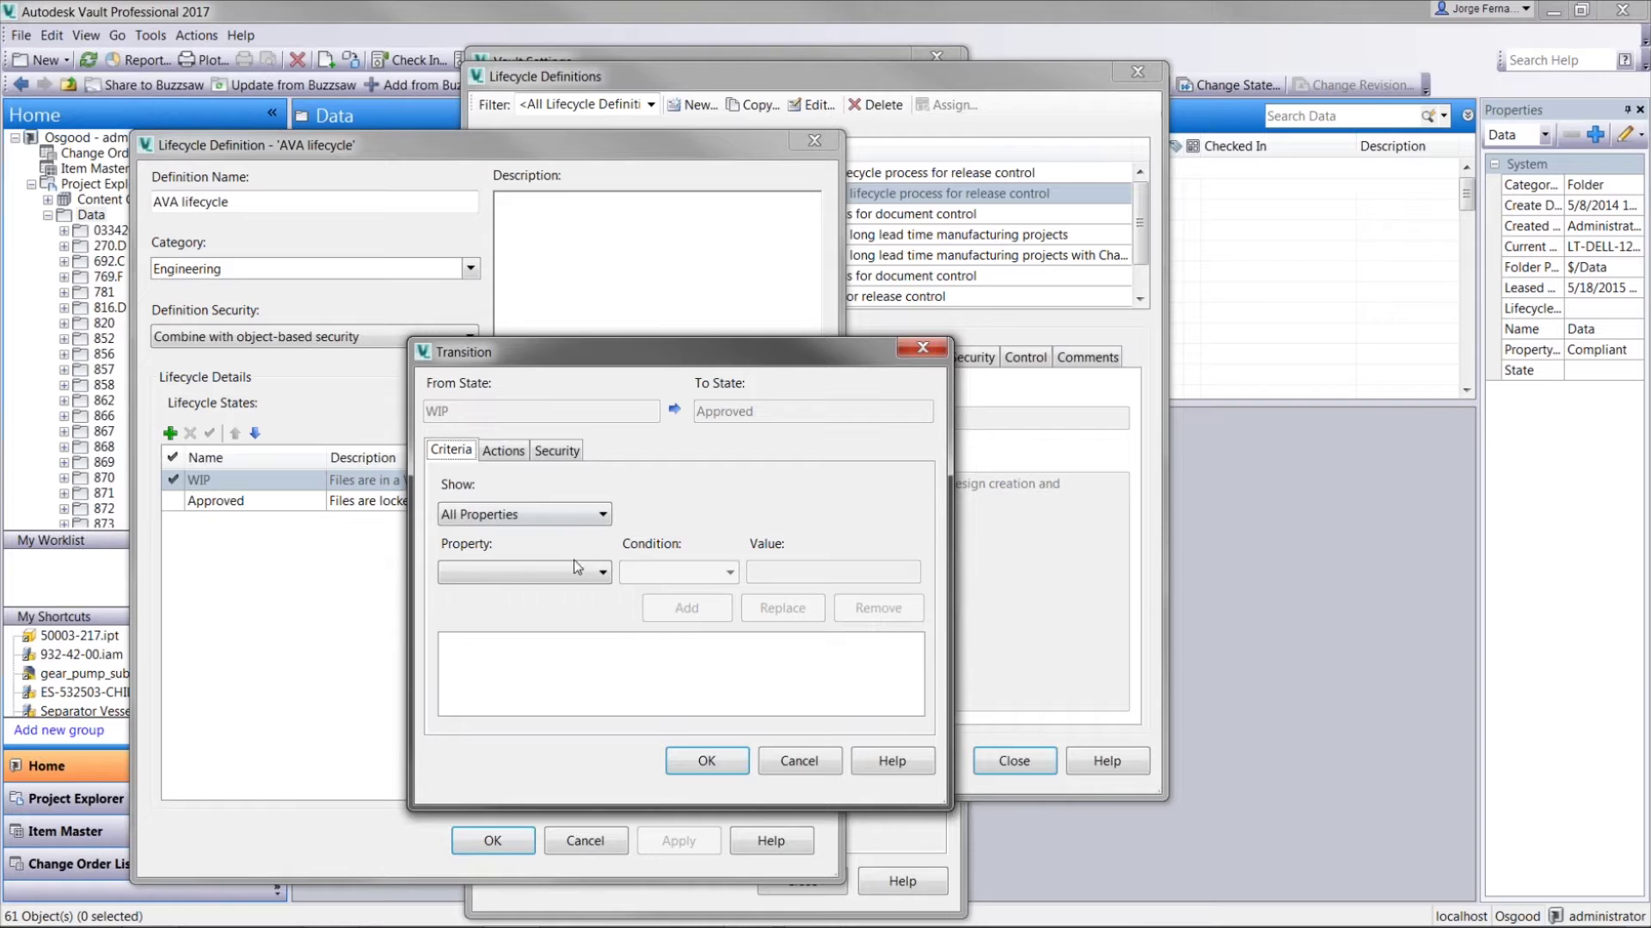
# - Examine the criteria properties and revision bump actions available for the WIP to Approved transition
pyautogui.click(596, 574)
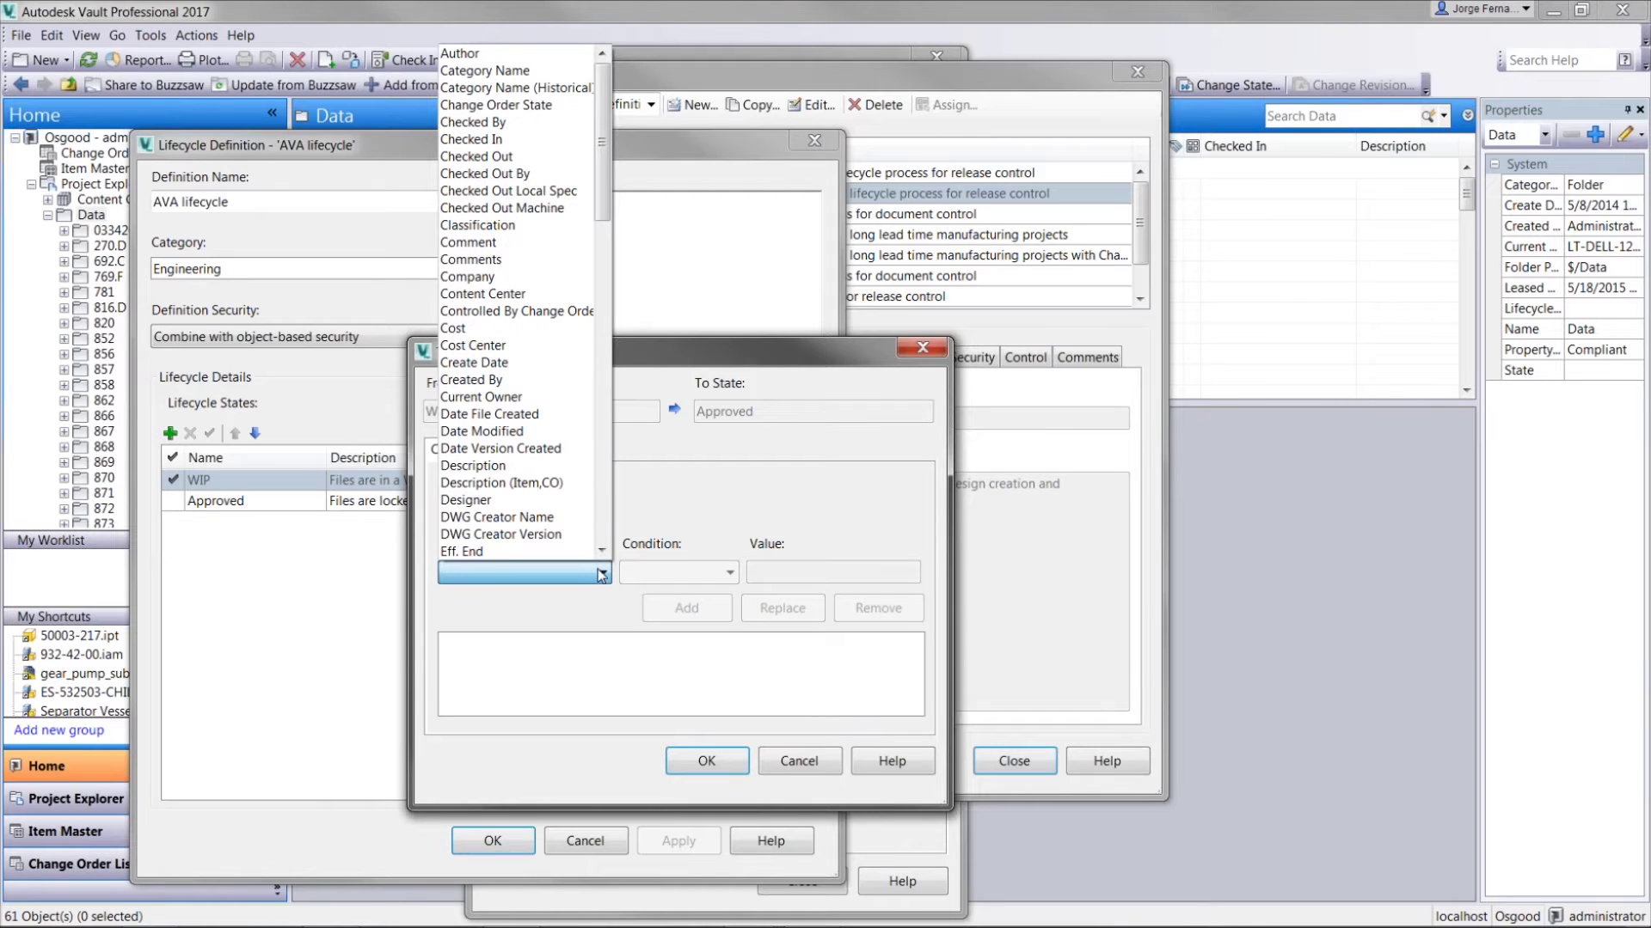
pyautogui.click(777, 498)
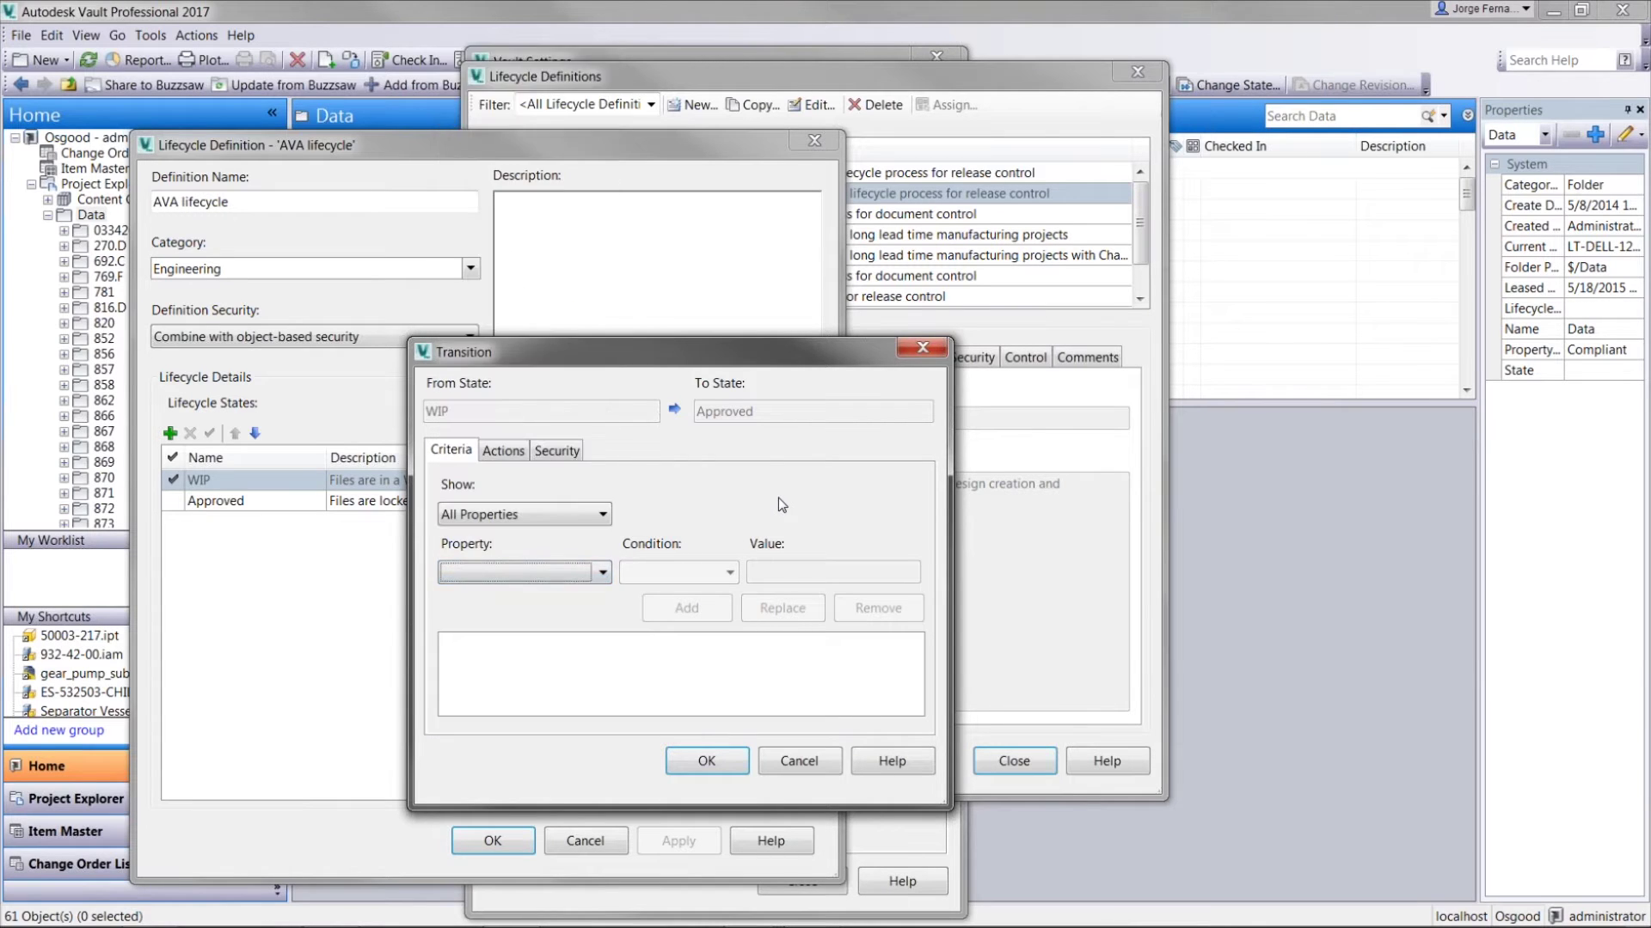
pyautogui.click(503, 458)
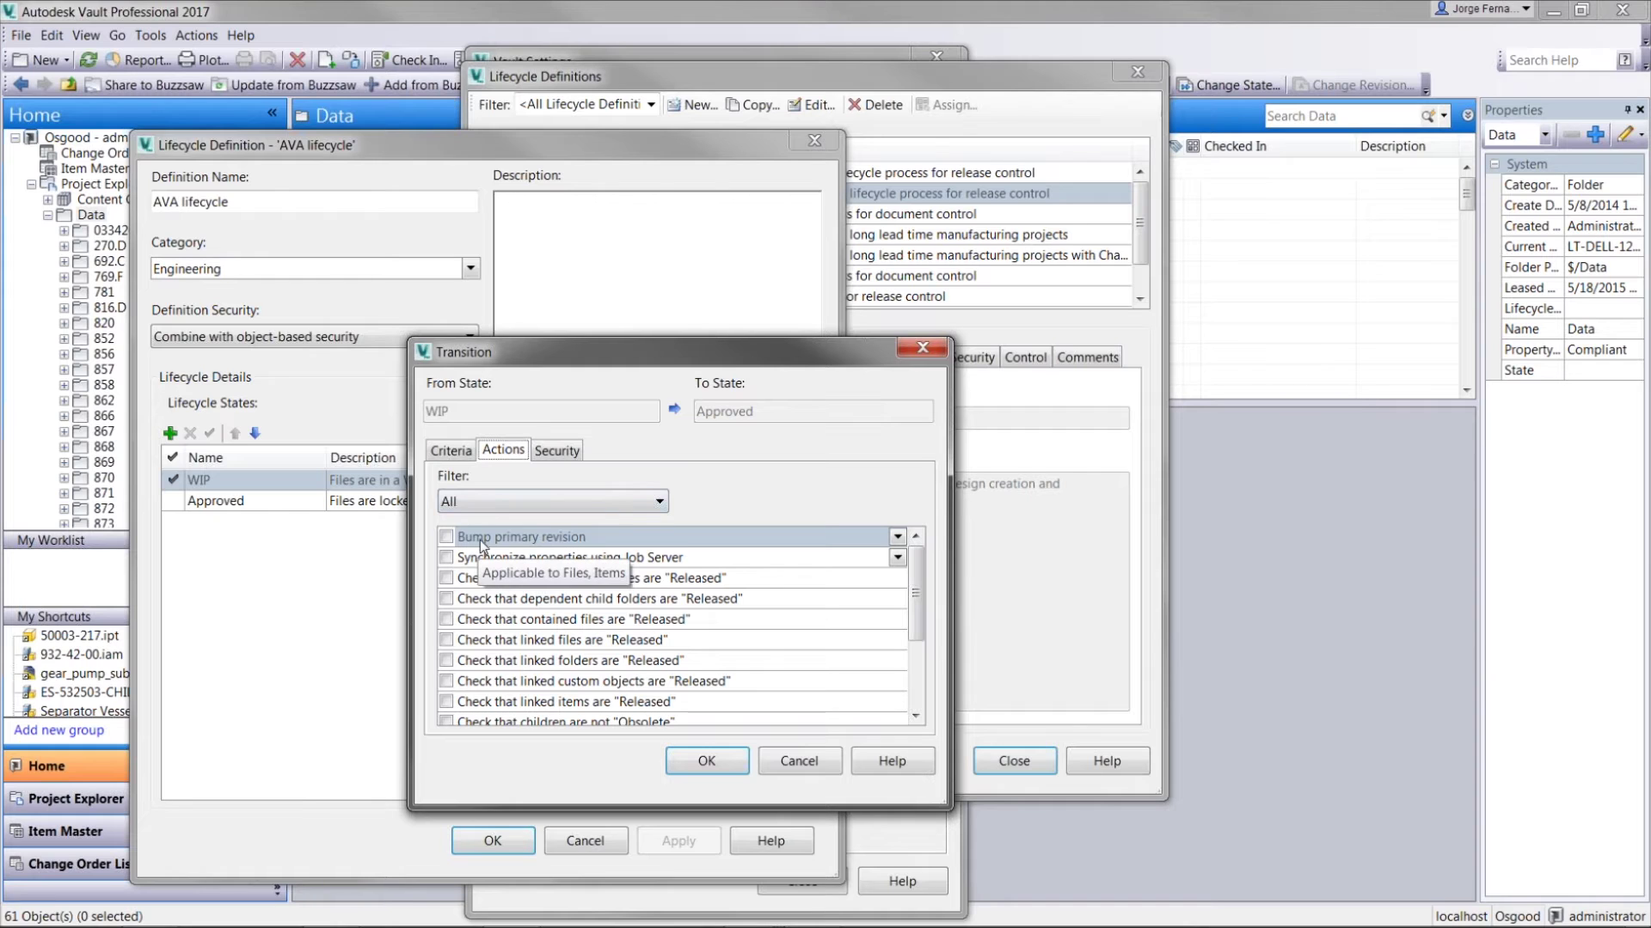
pyautogui.click(897, 537)
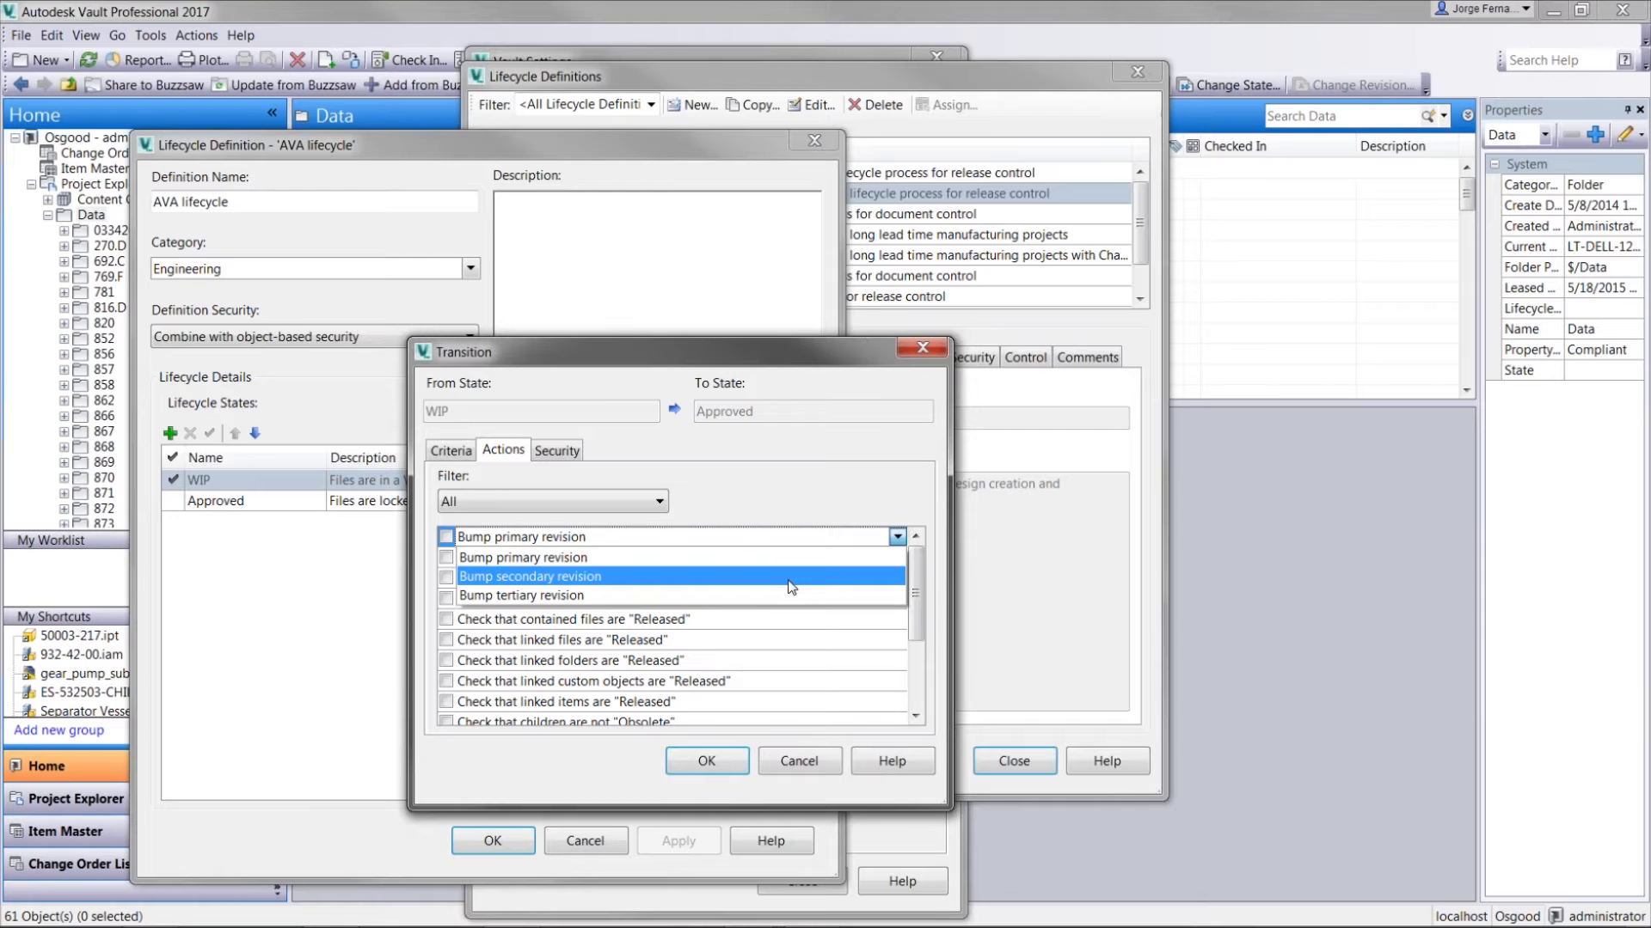
pyautogui.click(841, 488)
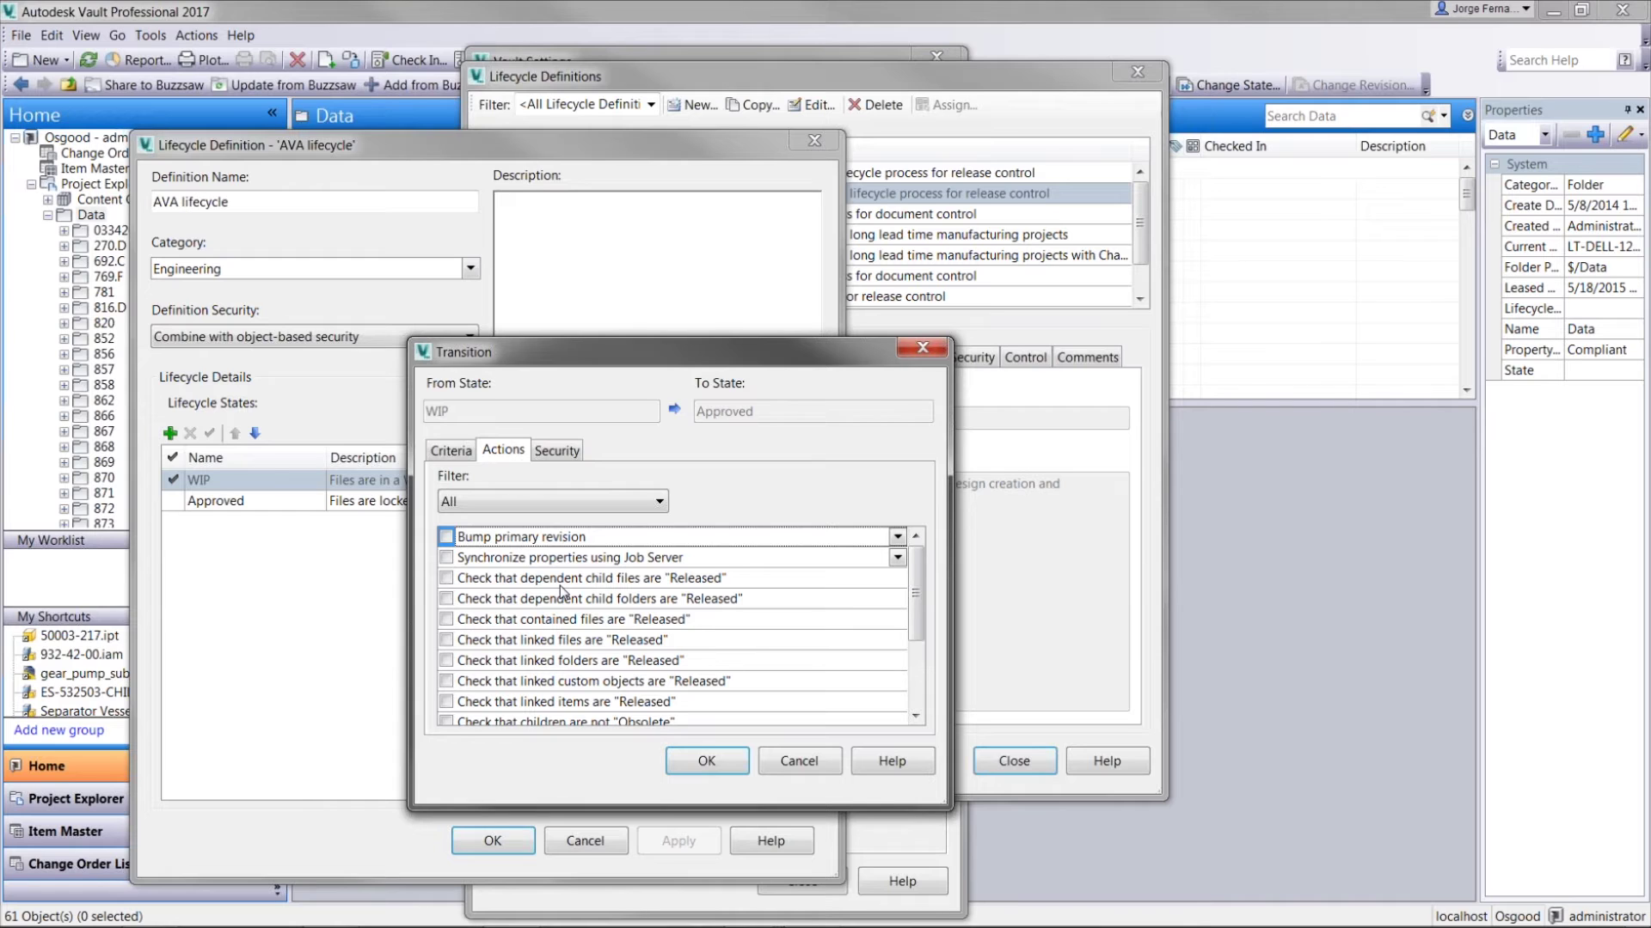
# - Restrict the WIP to Approved transition to the ADMINISTRATORS, ENGINEERING and PRODUCT DESIGN groups
pyautogui.click(557, 452)
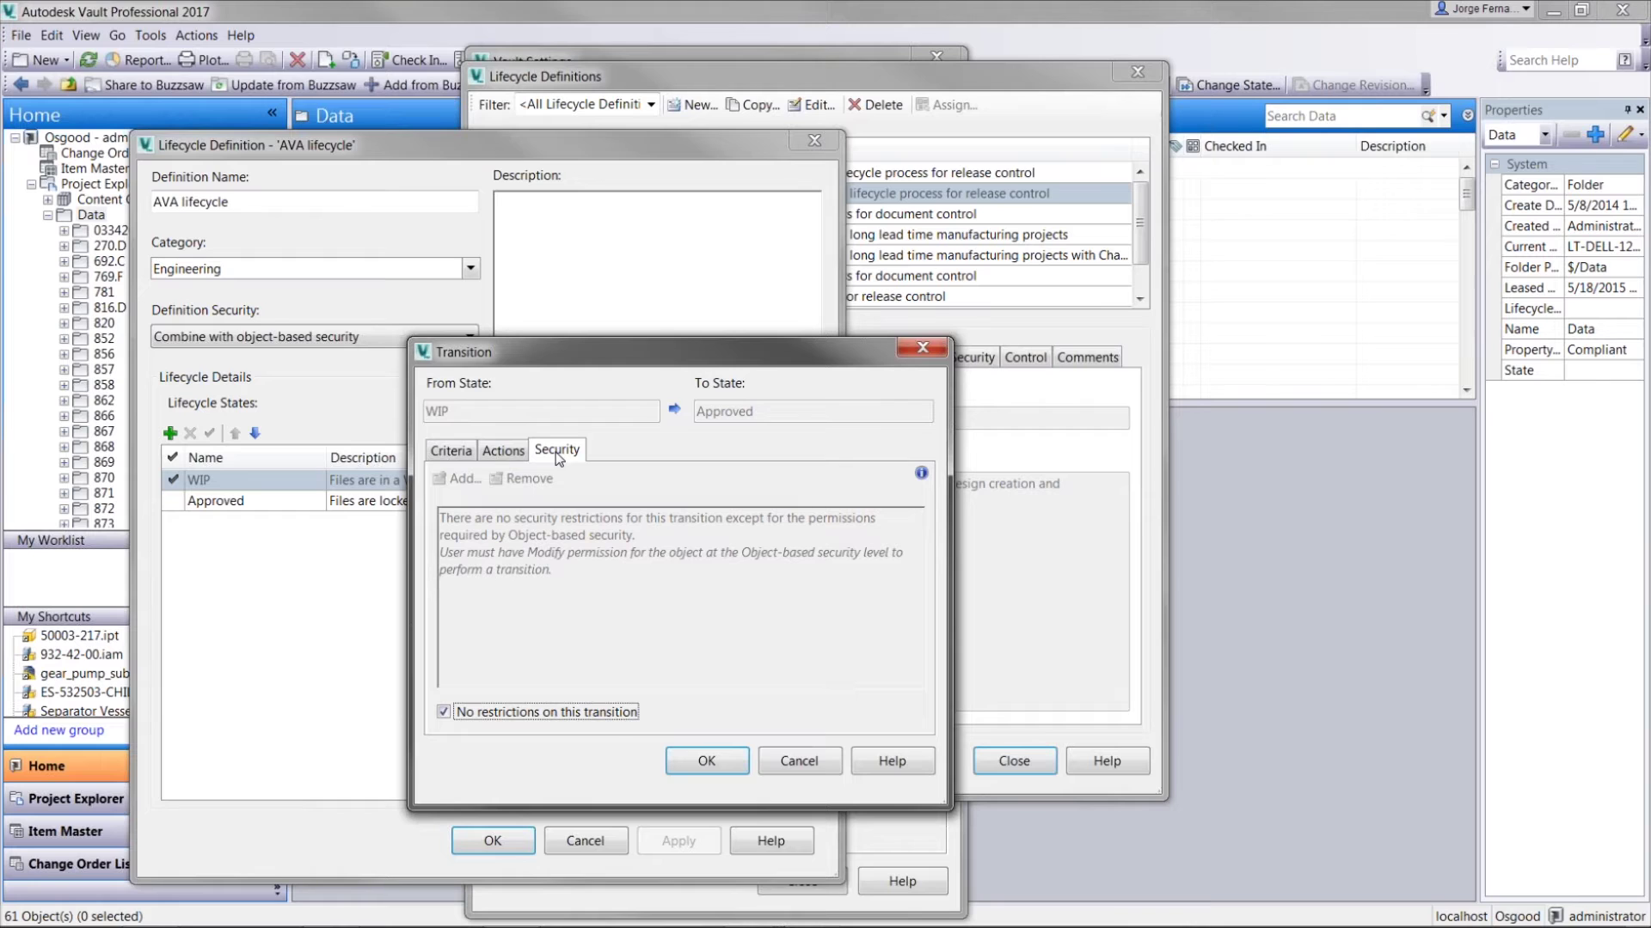
pyautogui.click(443, 712)
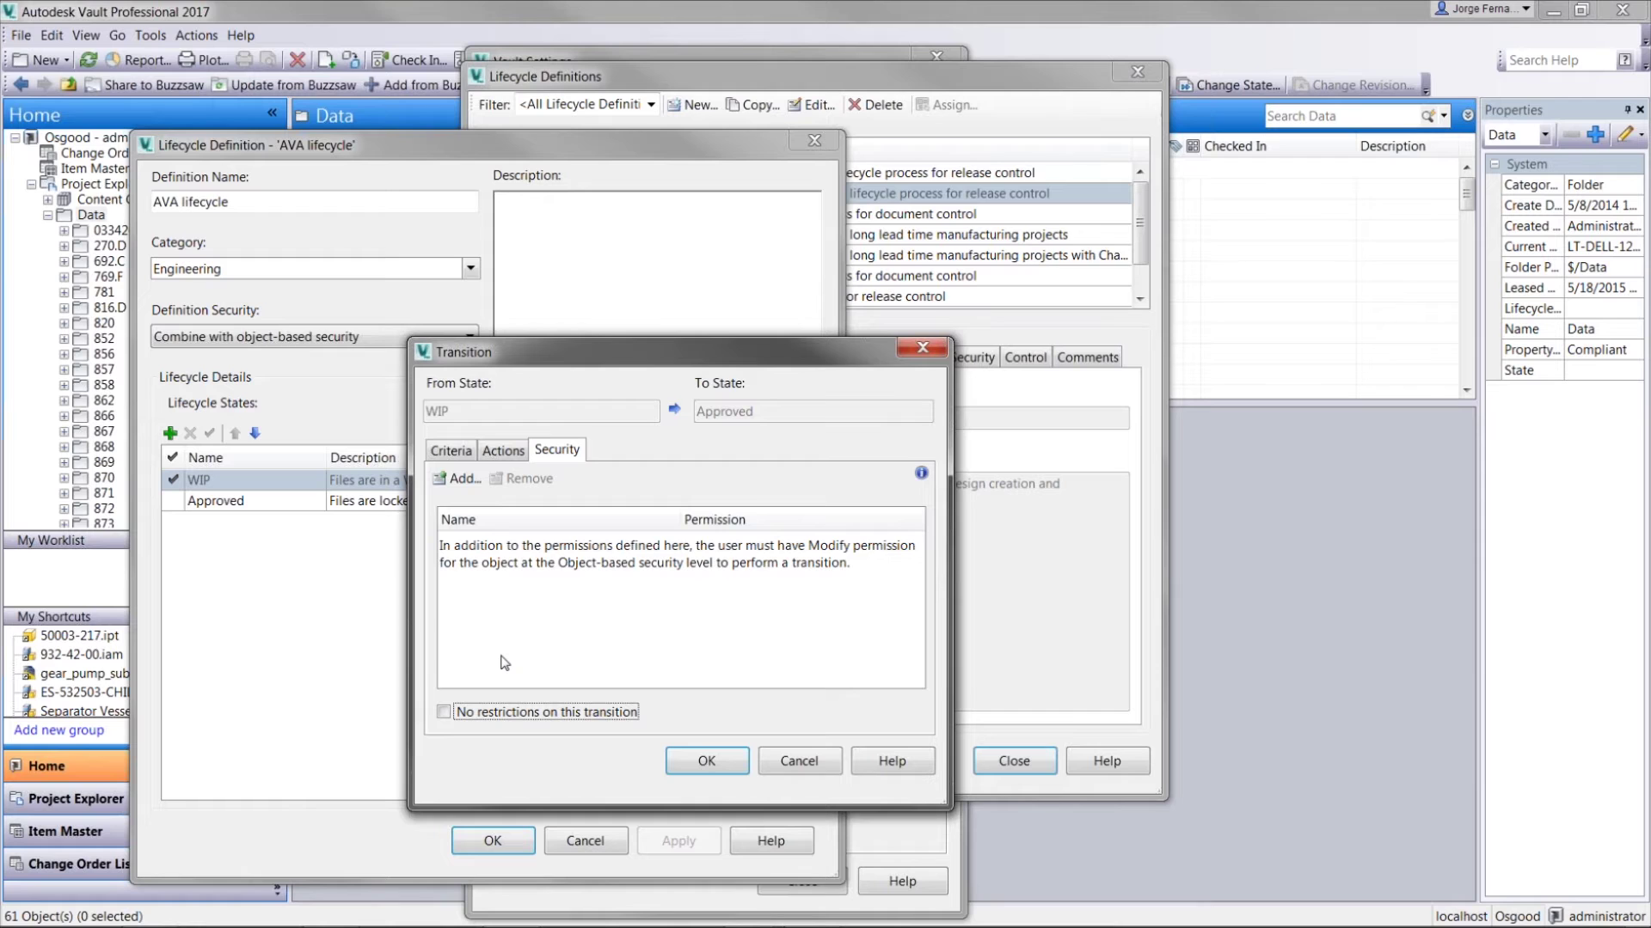
pyautogui.click(466, 482)
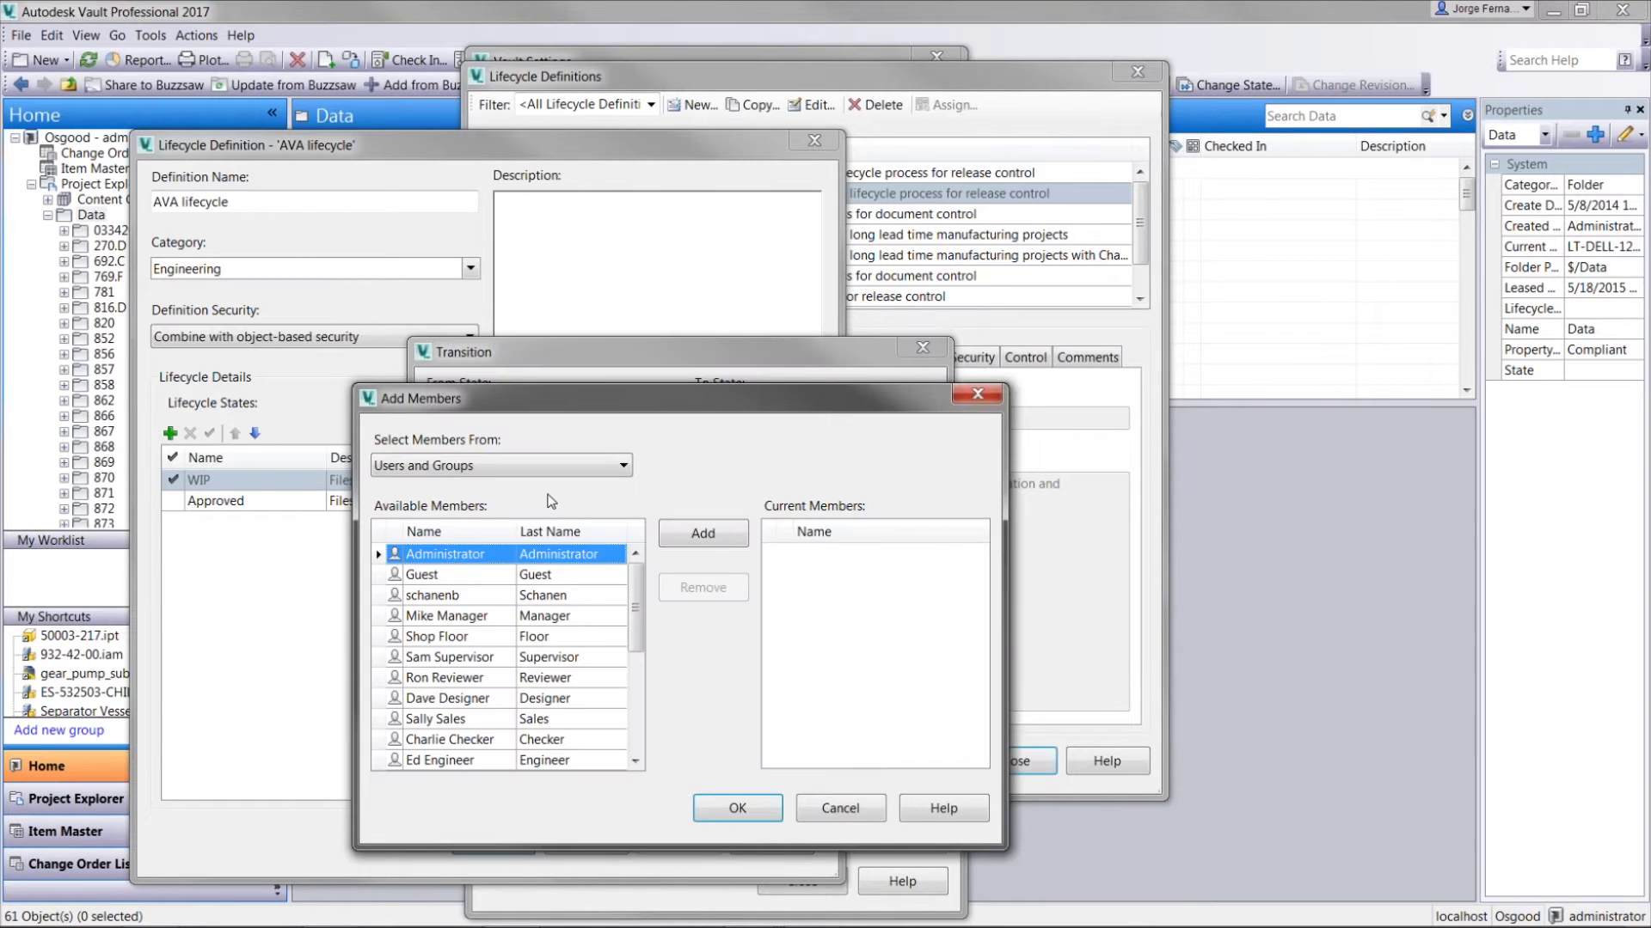
pyautogui.click(575, 464)
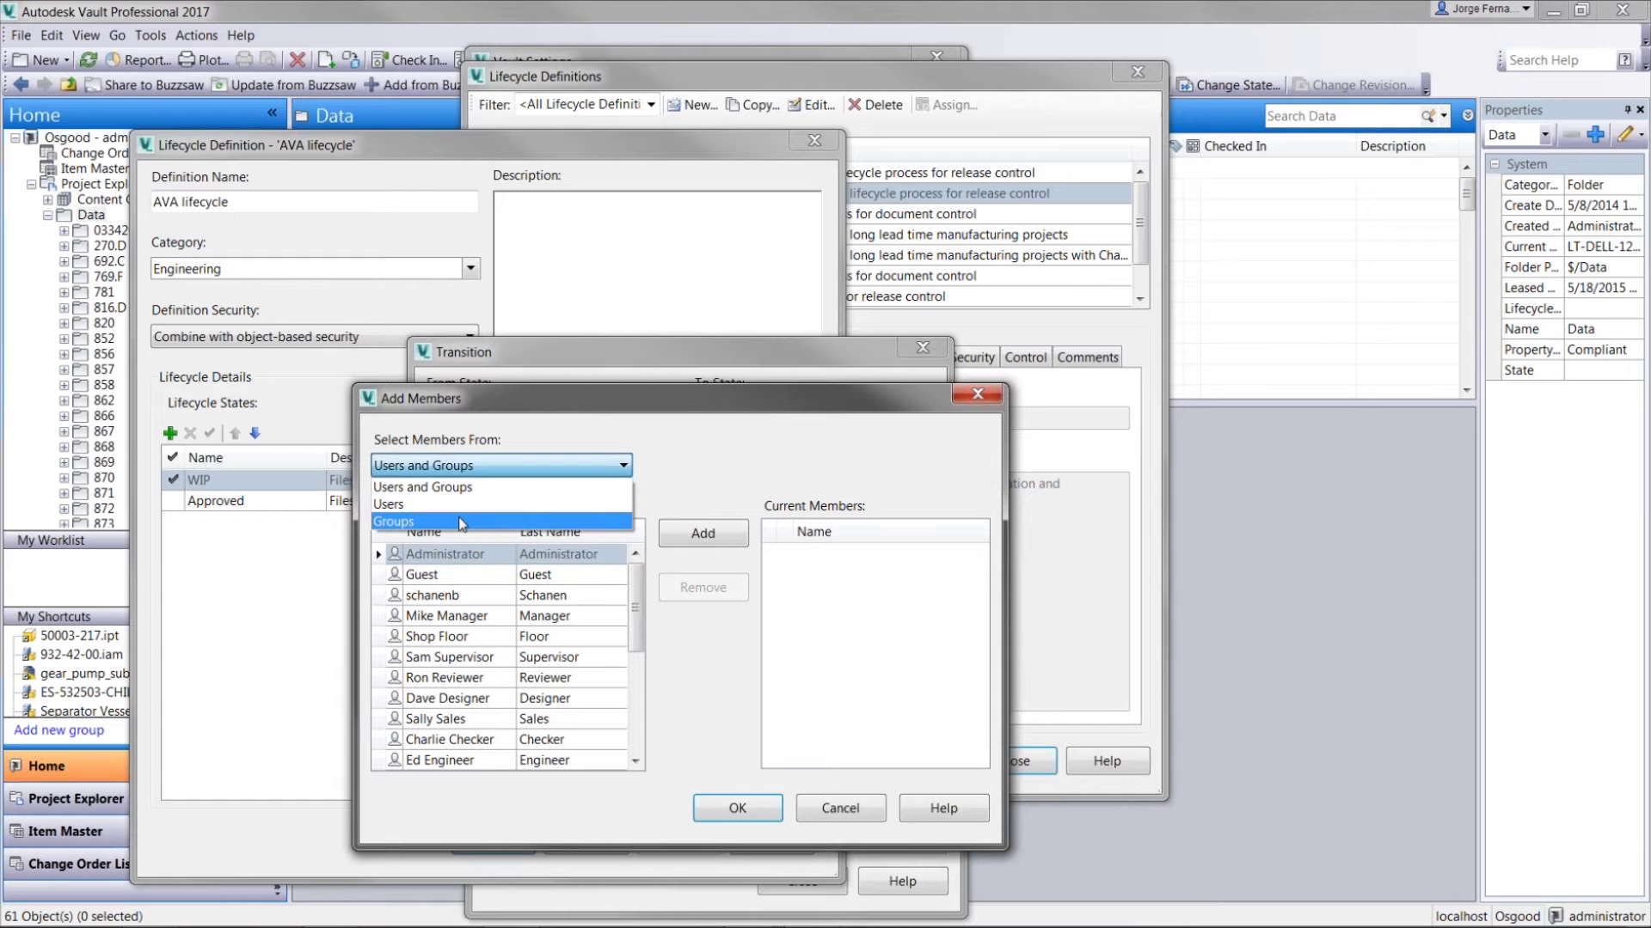
pyautogui.click(469, 520)
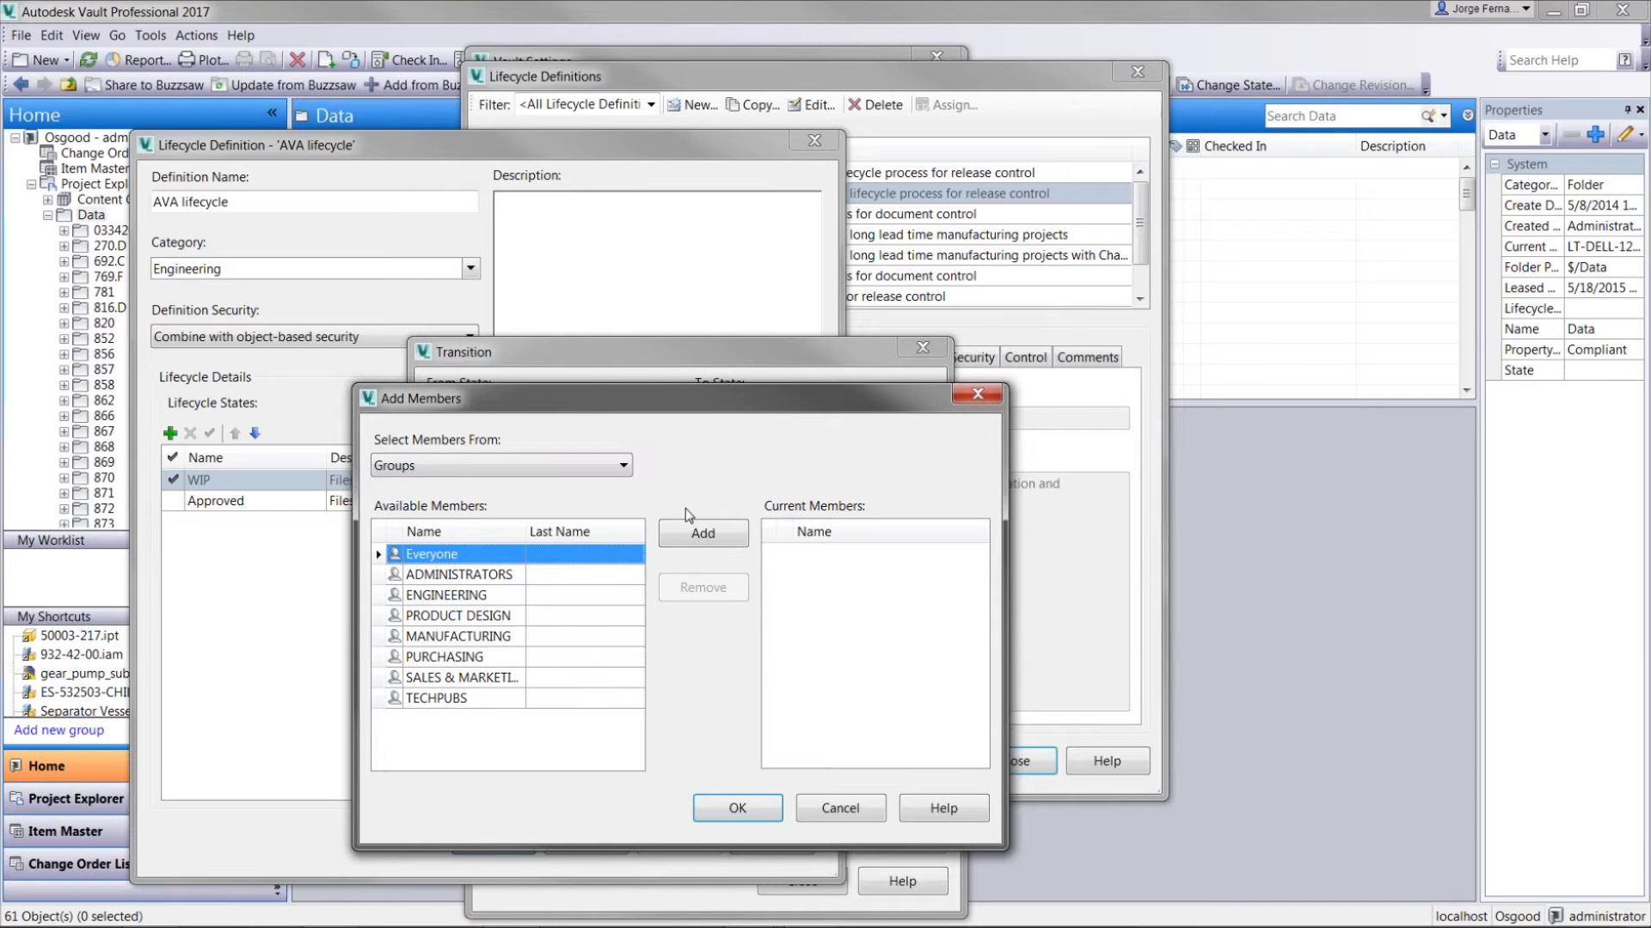
pyautogui.doubleClick(474, 584)
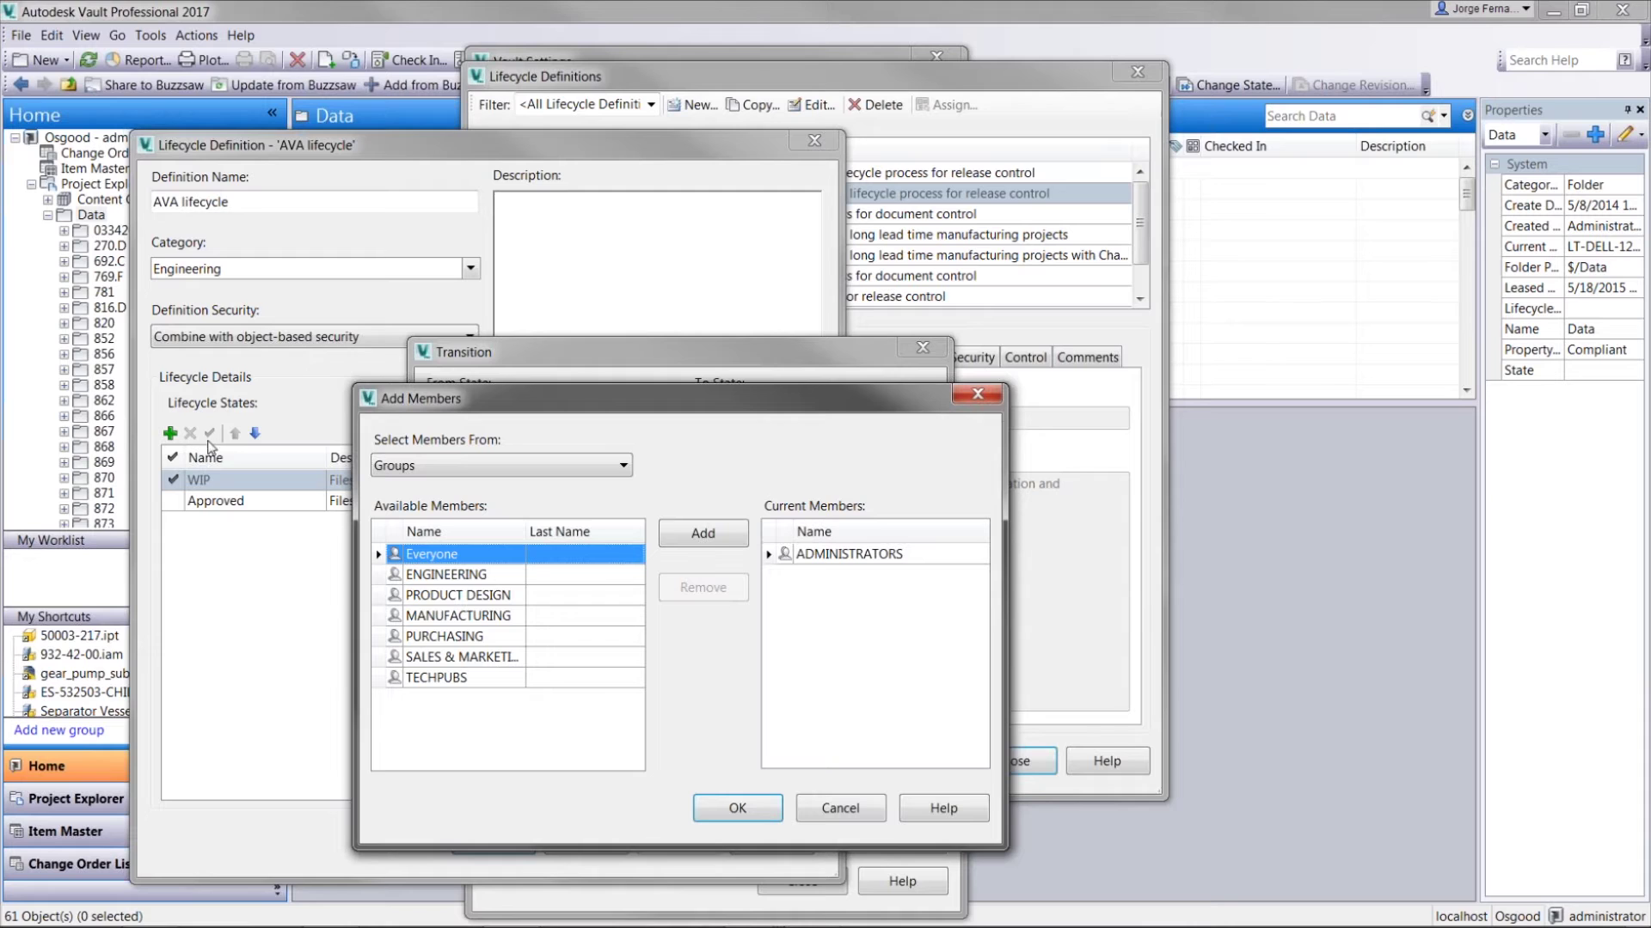
pyautogui.doubleClick(469, 576)
pyautogui.doubleClick(484, 576)
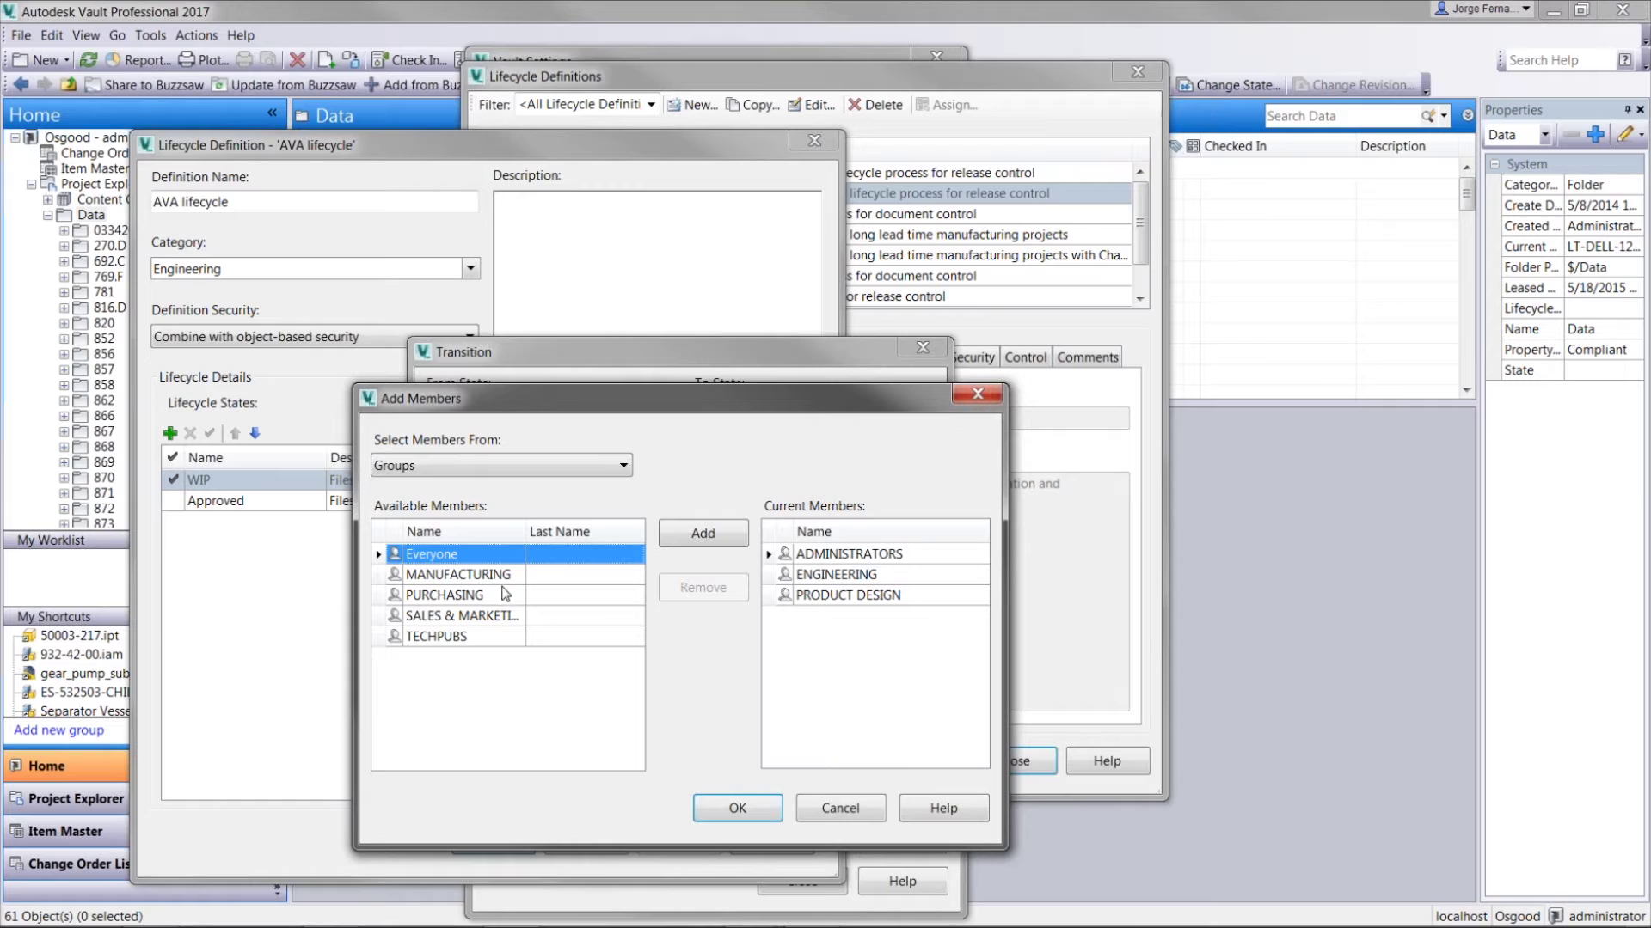
pyautogui.click(743, 811)
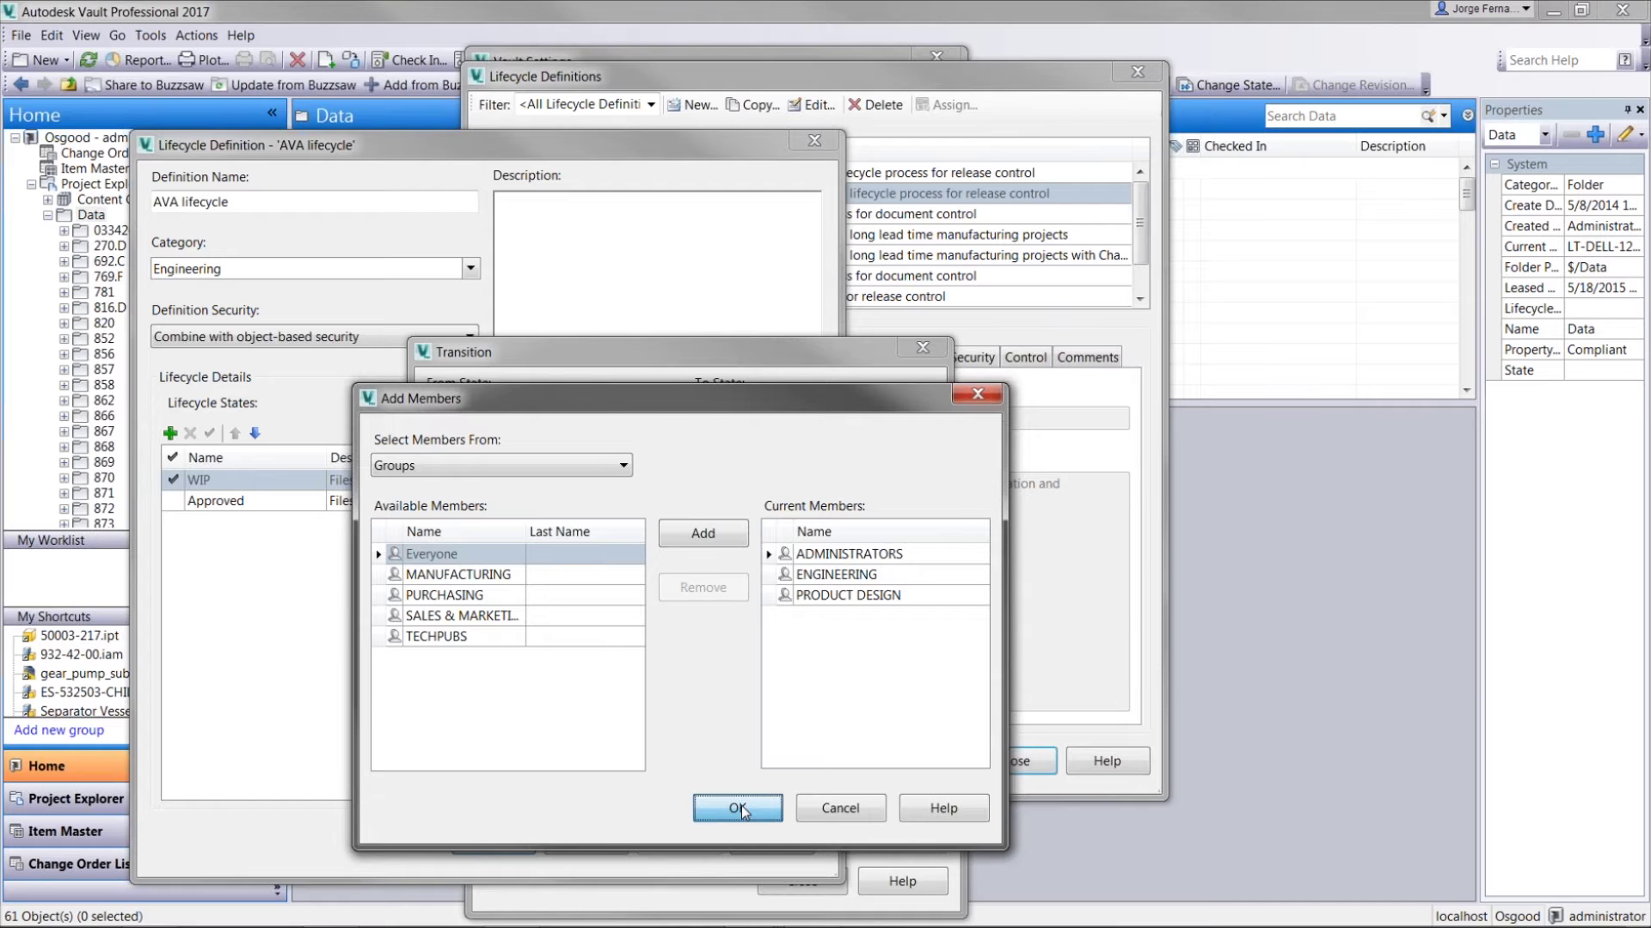
pyautogui.click(741, 810)
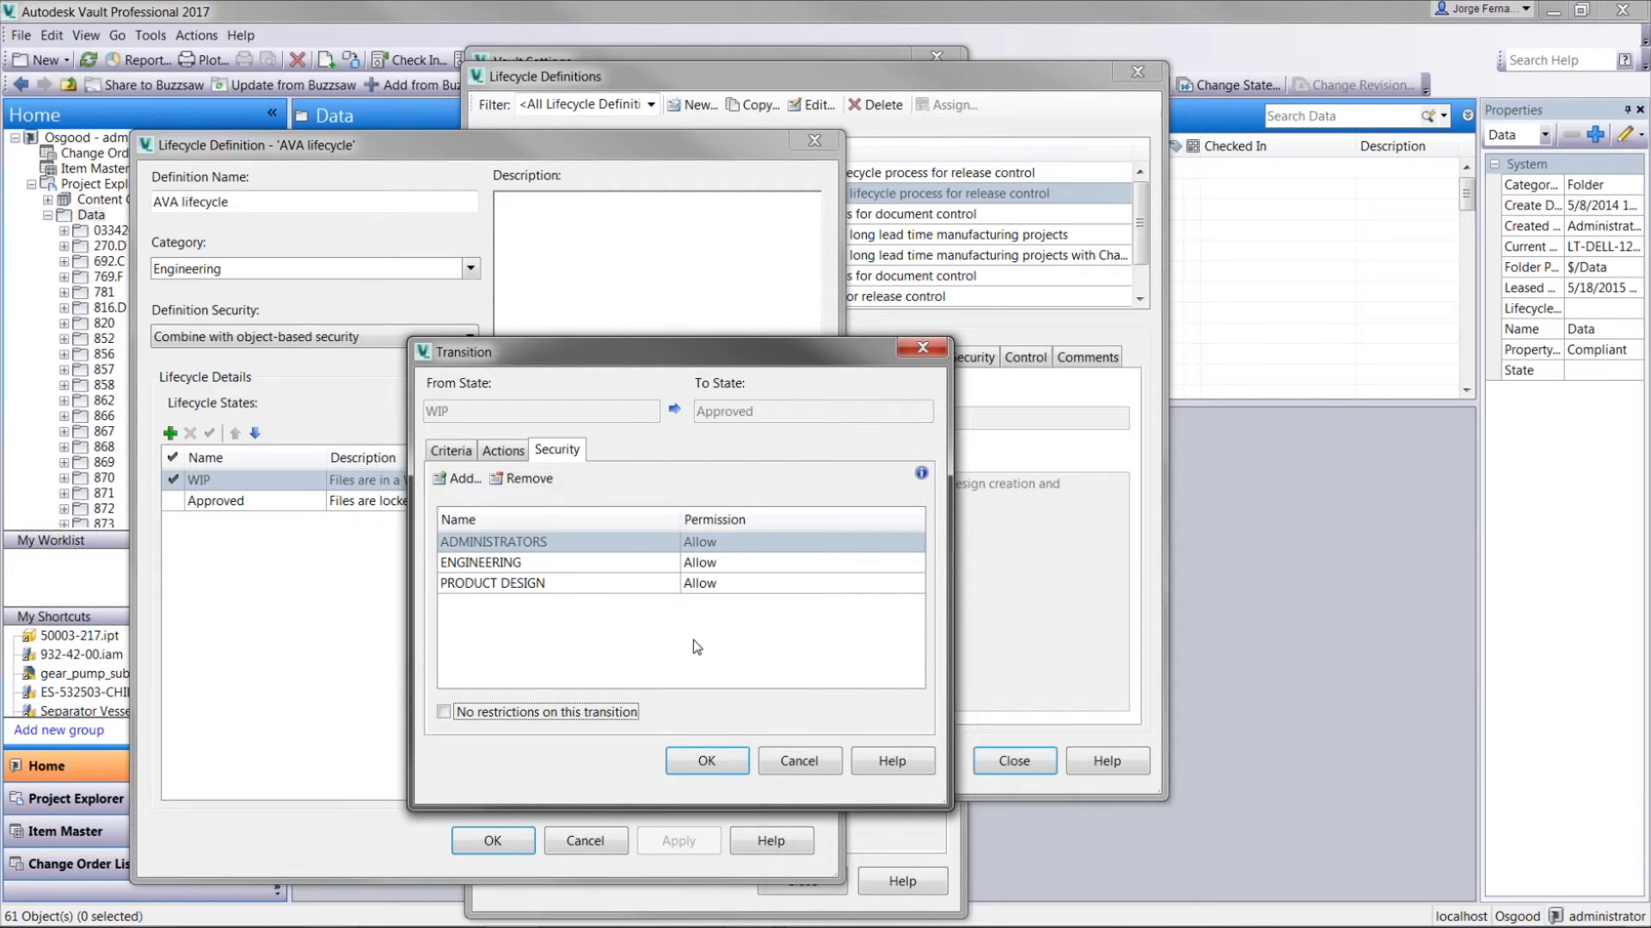
# - Set the PRODUCT DESIGN group's transition permission to Allow and accept the transition settings
pyautogui.click(745, 586)
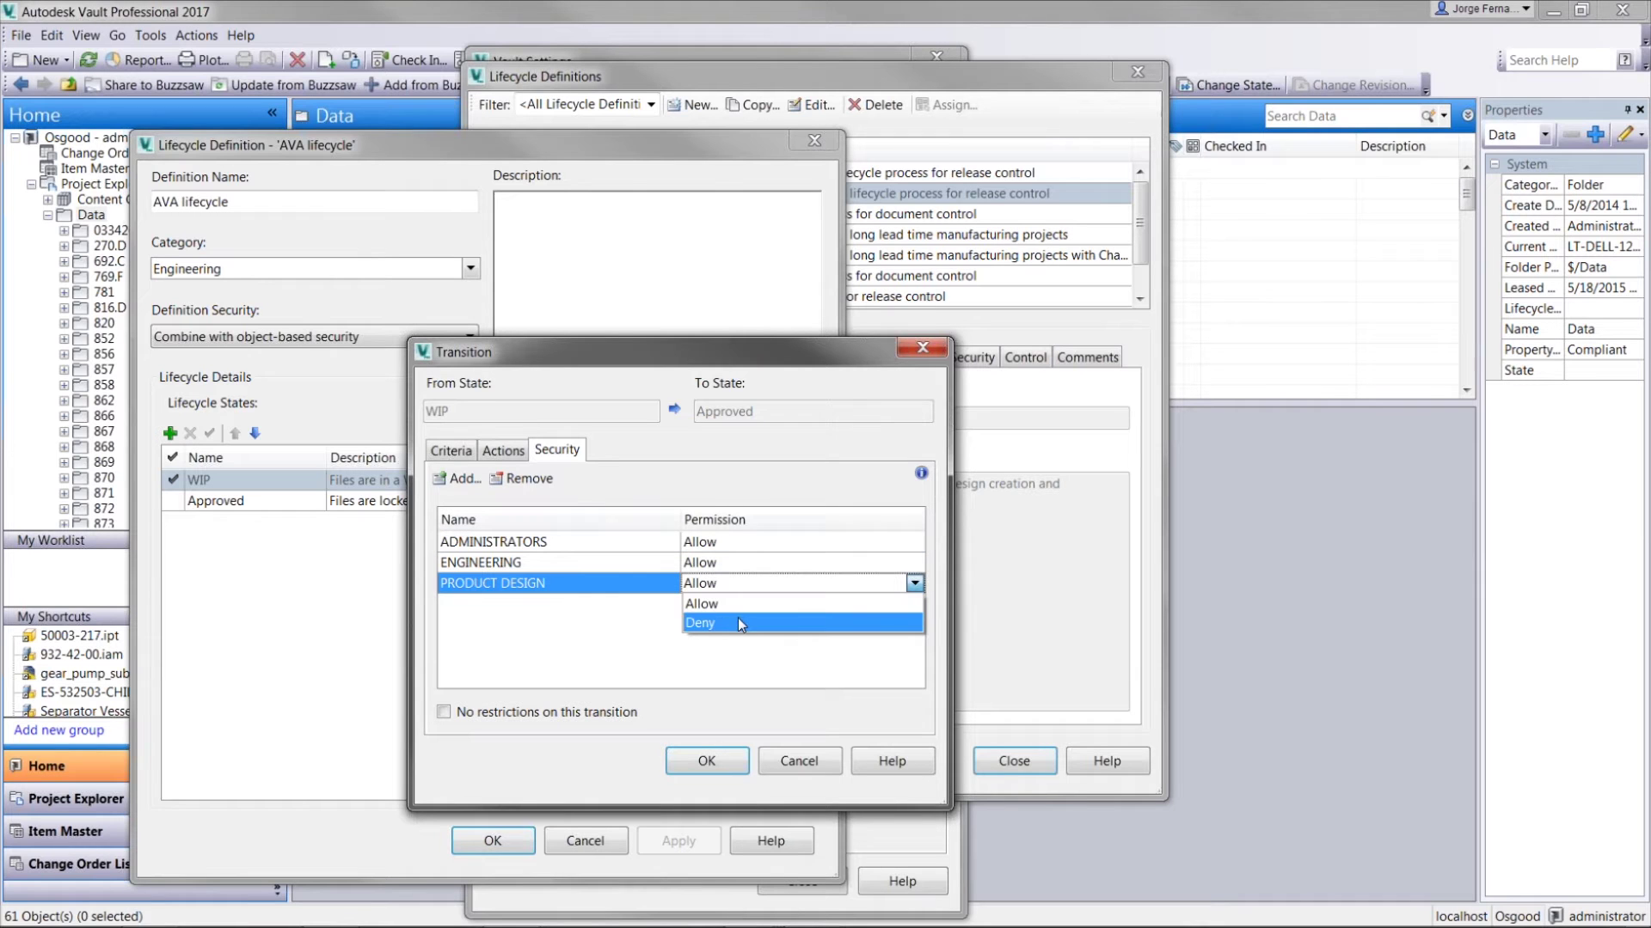
pyautogui.click(741, 611)
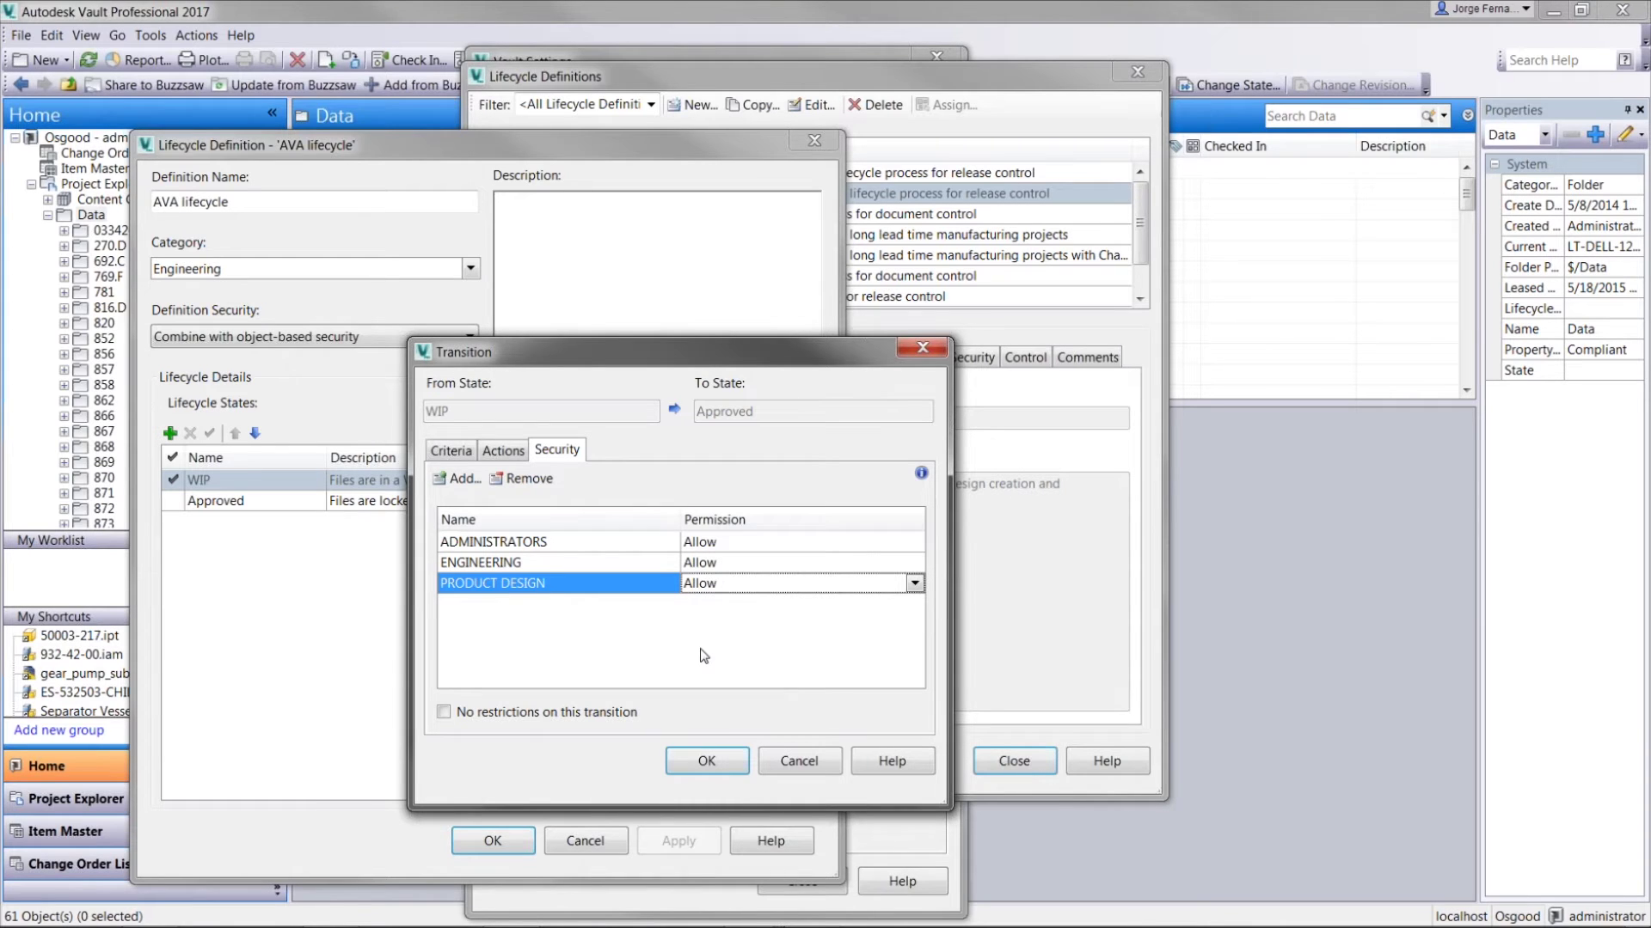
pyautogui.click(727, 762)
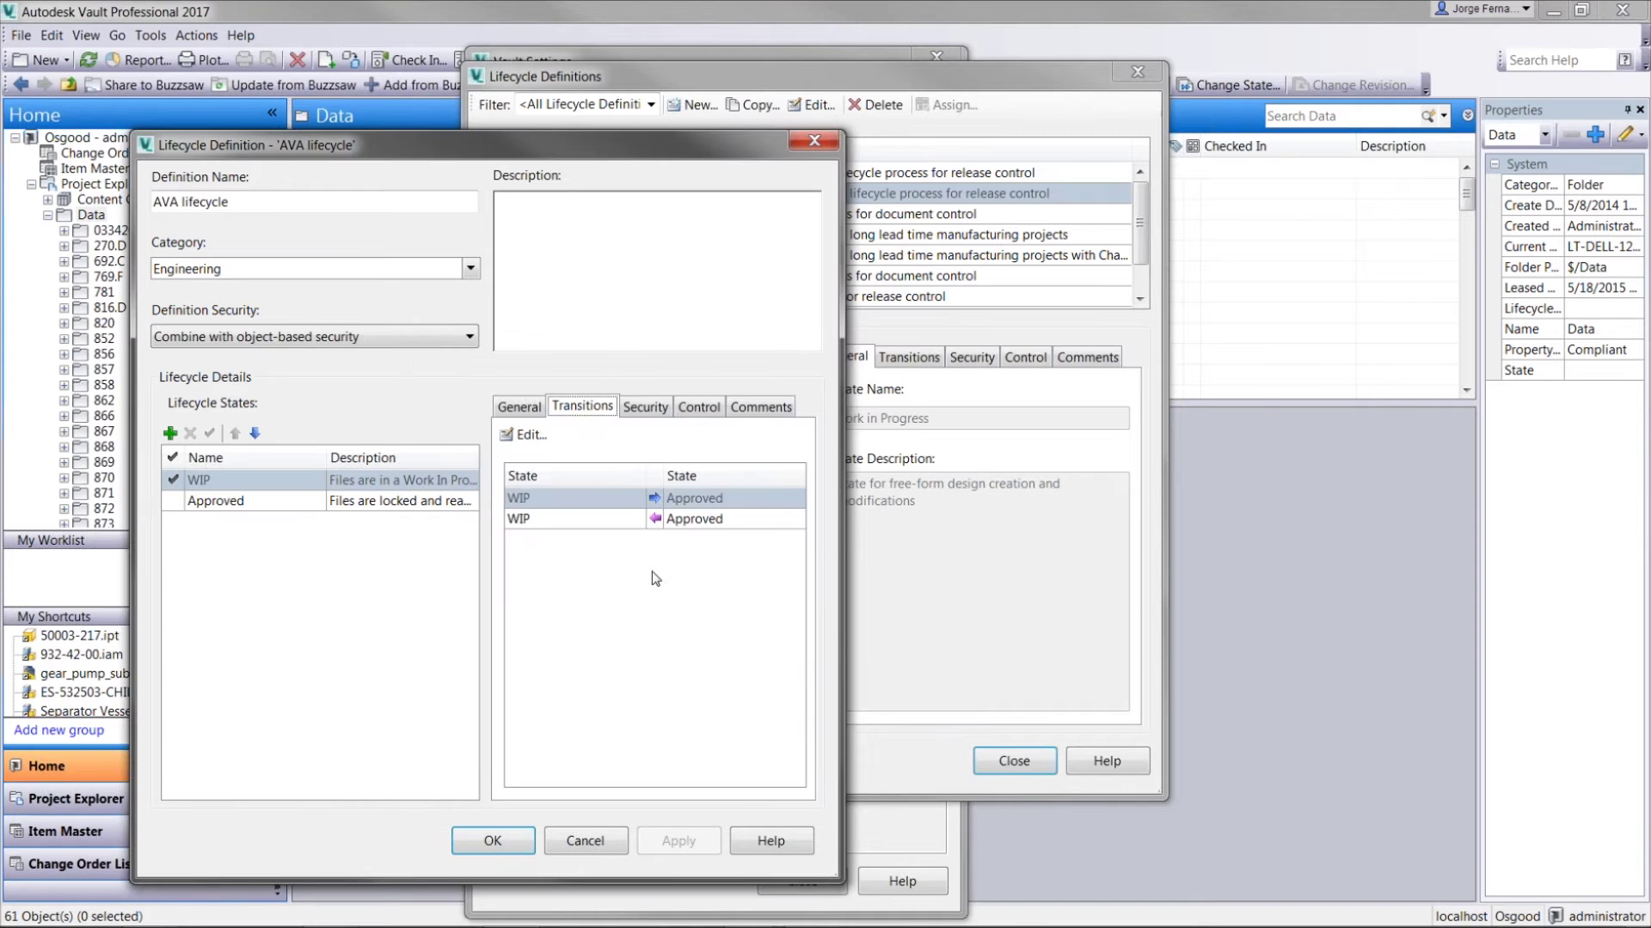
# - Enable state-based security for the WIP state and add the ADMINISTRATORS, ENGINEERING and PRODUCT DESIGN groups
pyautogui.click(647, 407)
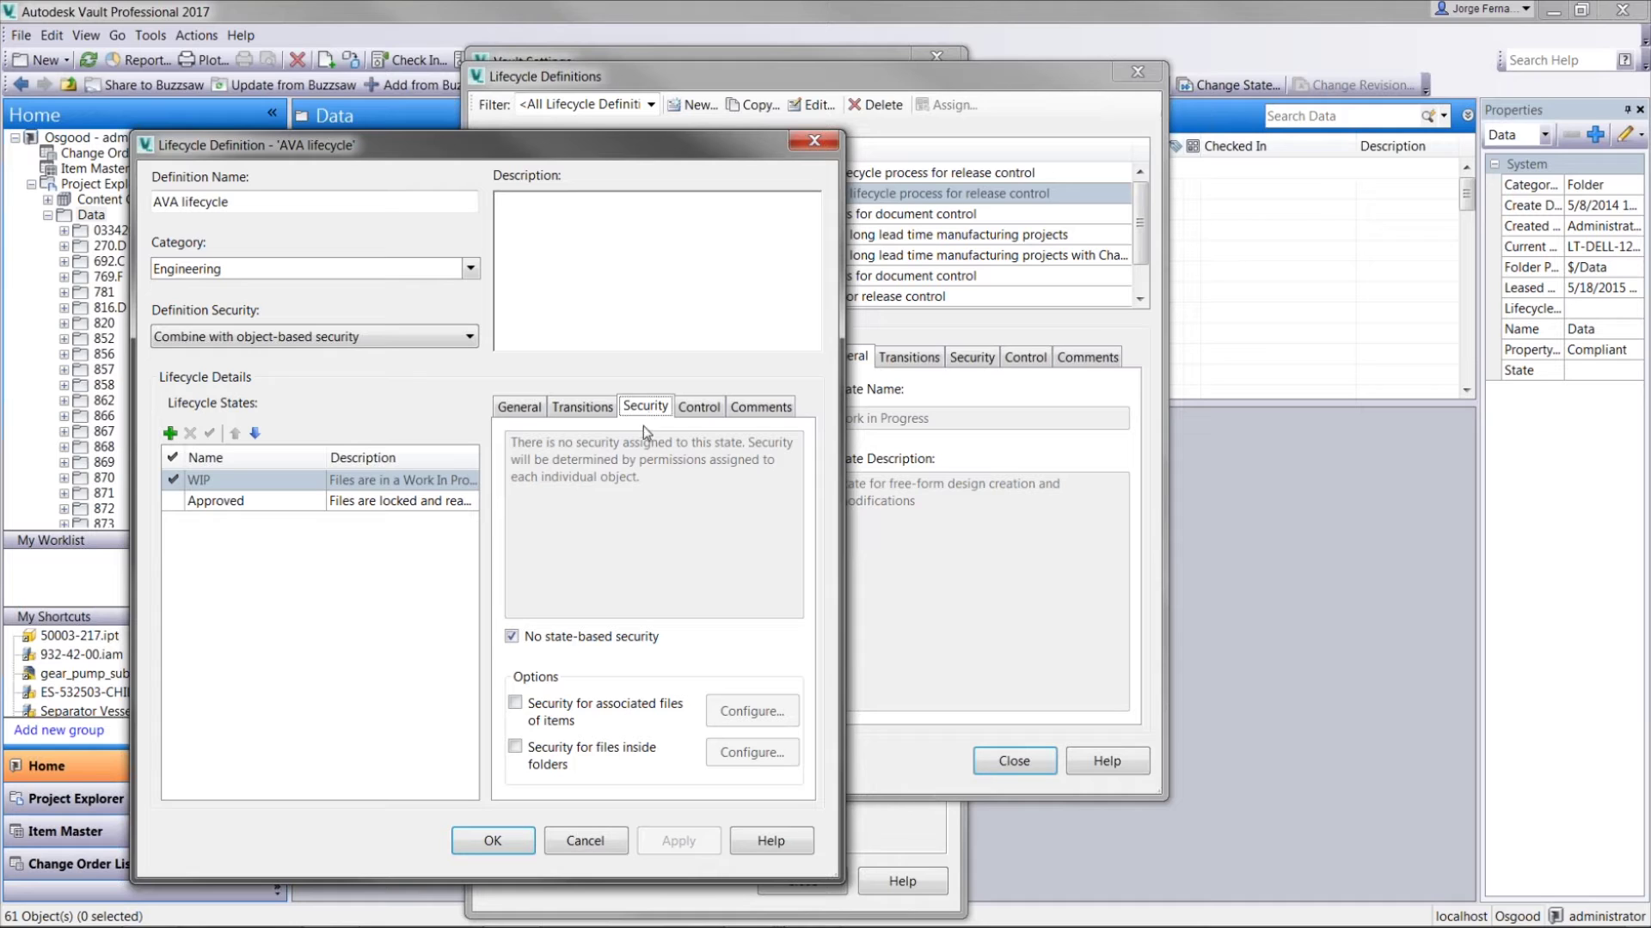
pyautogui.click(512, 637)
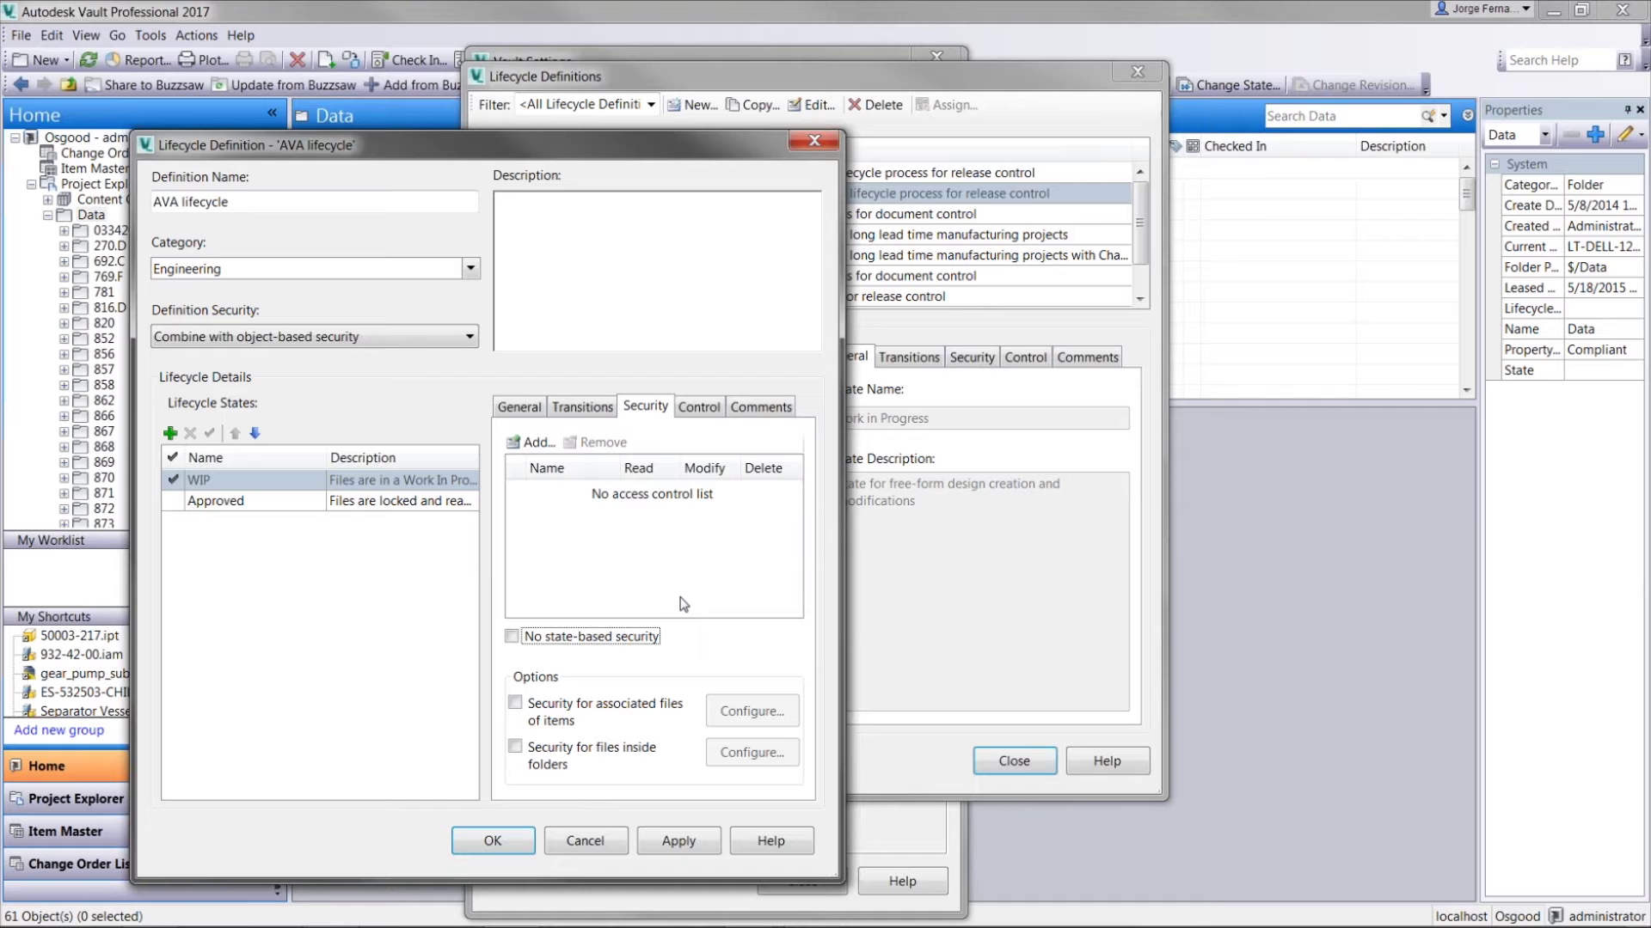
pyautogui.click(530, 444)
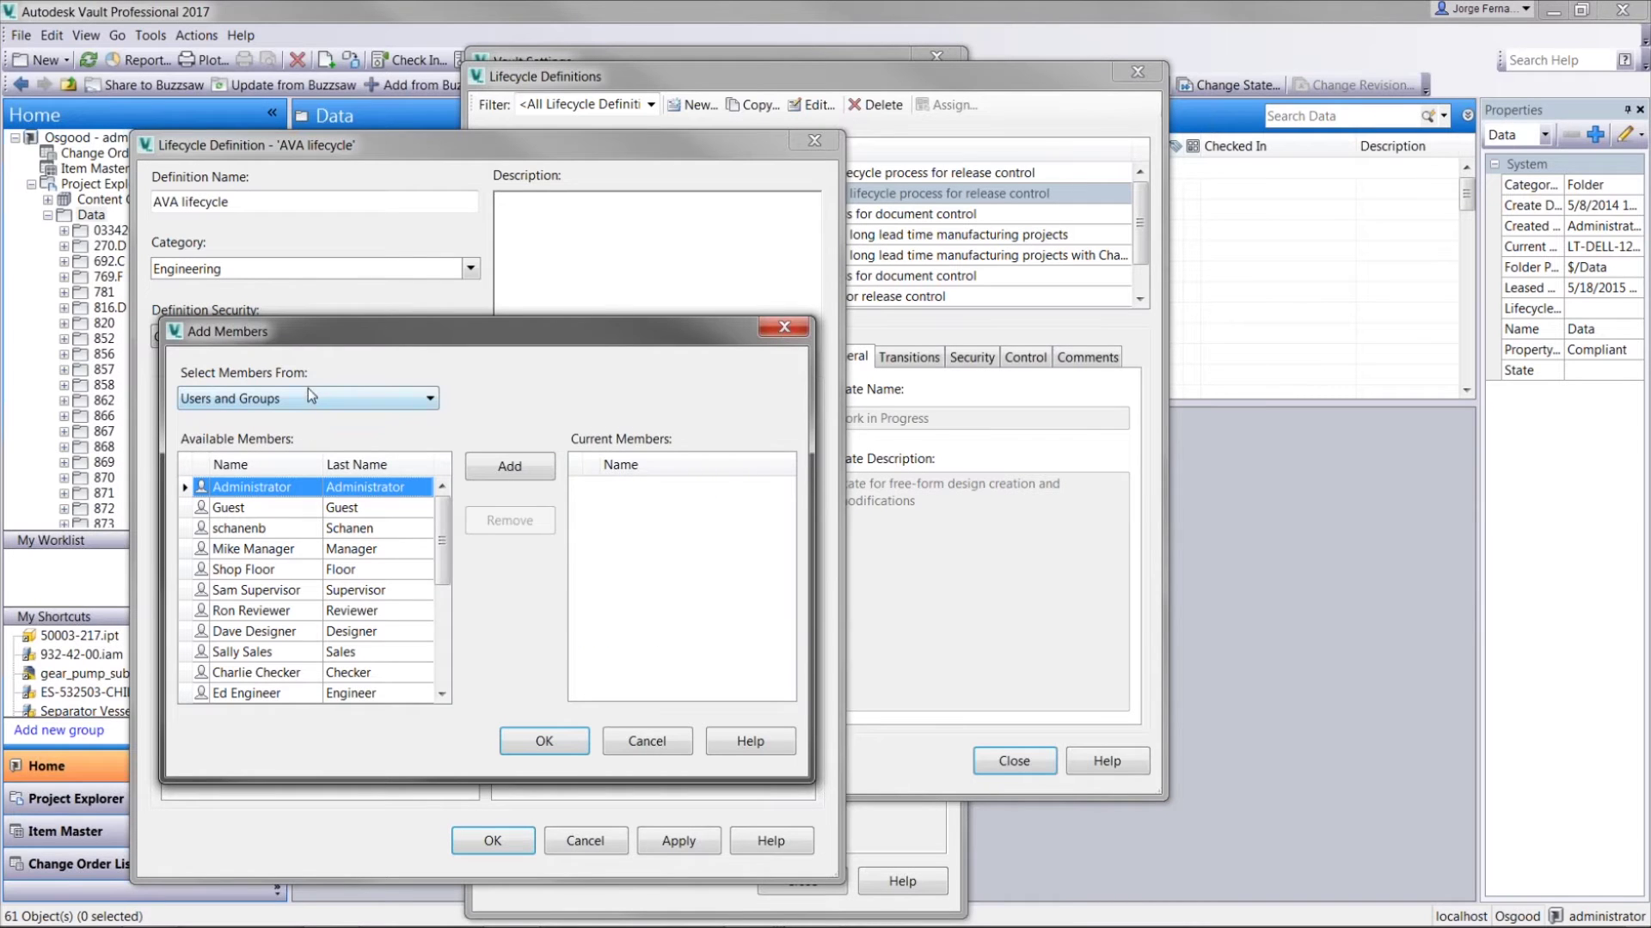
pyautogui.click(313, 395)
pyautogui.click(235, 452)
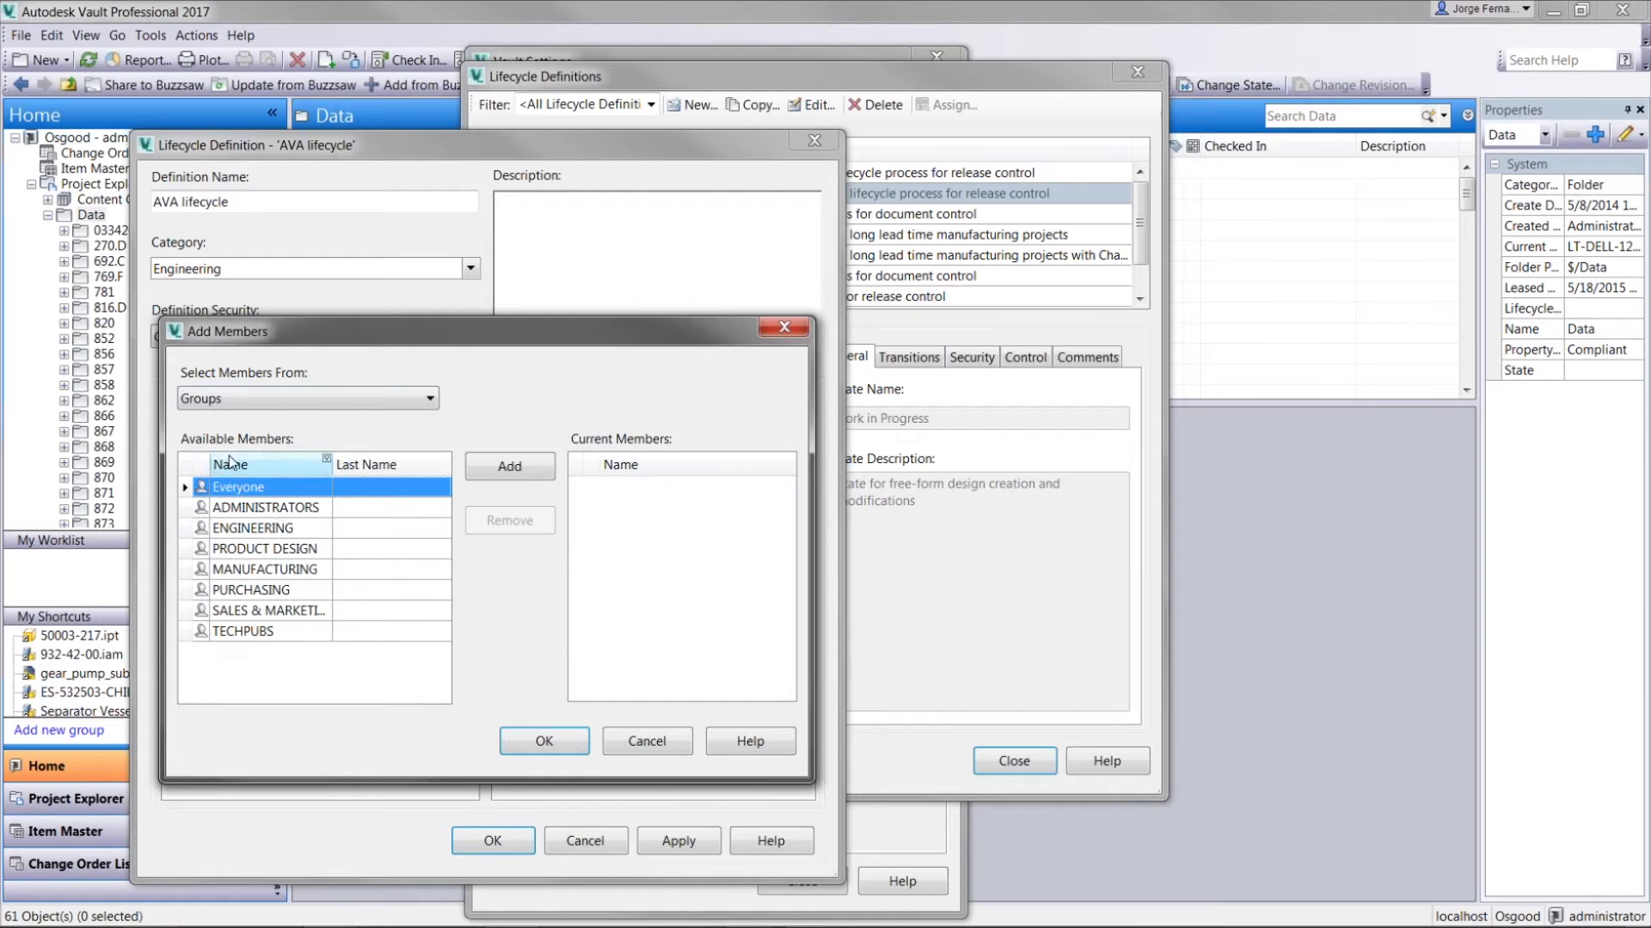
pyautogui.click(271, 509)
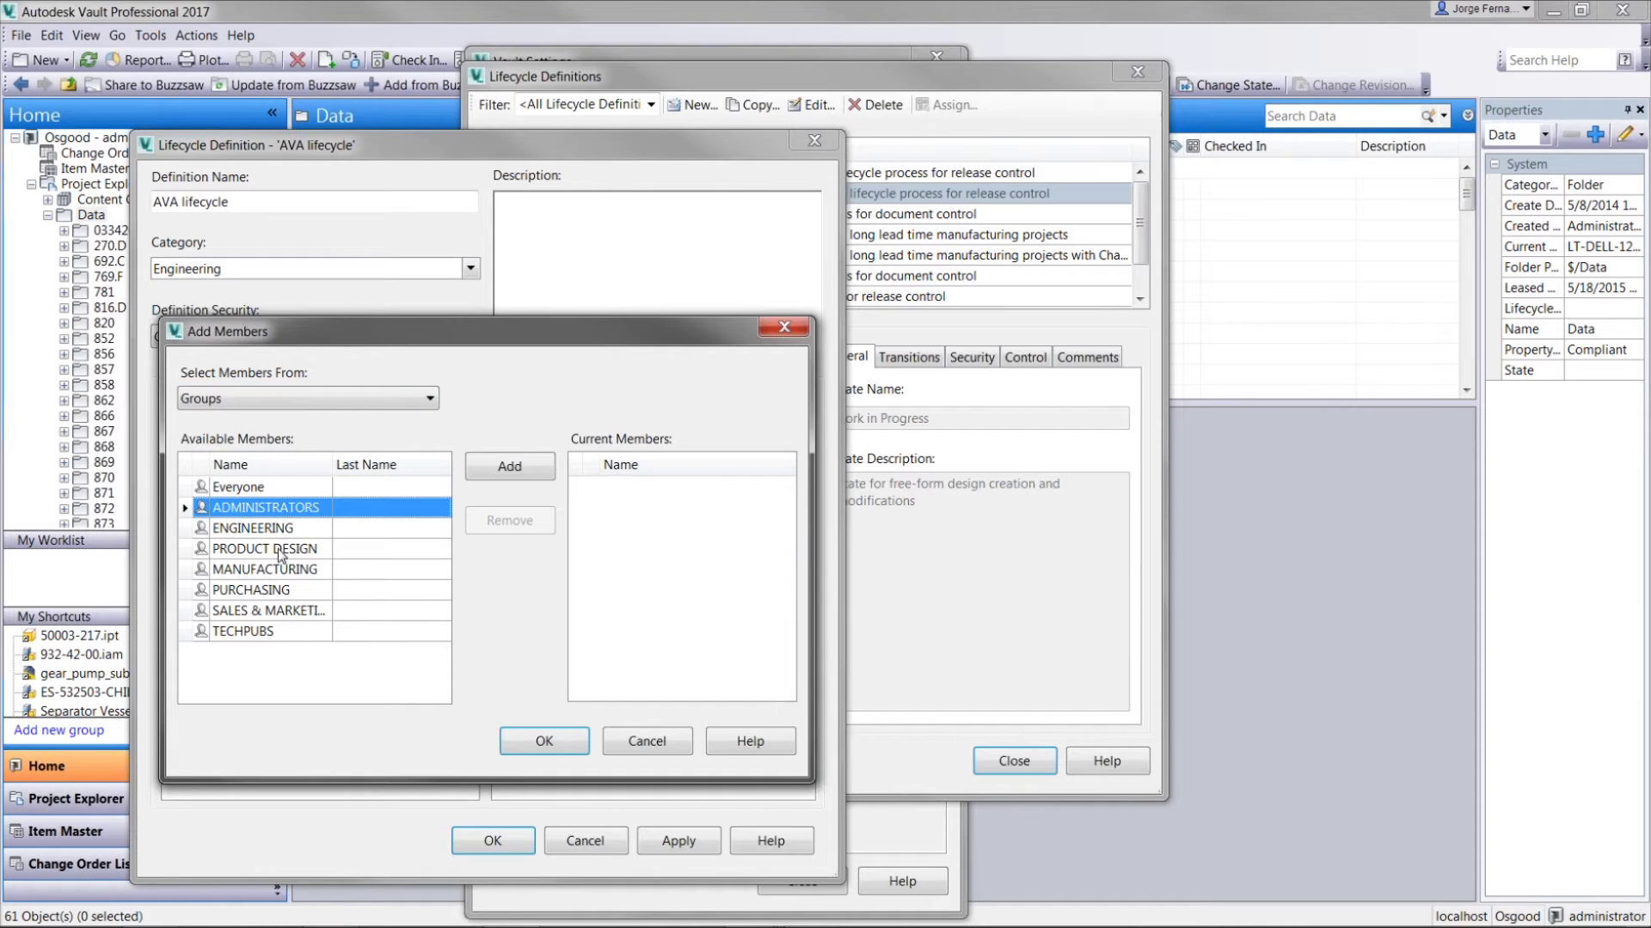
pyautogui.keyDown('shift'); pyautogui.click(301, 550); pyautogui.keyUp('shift')
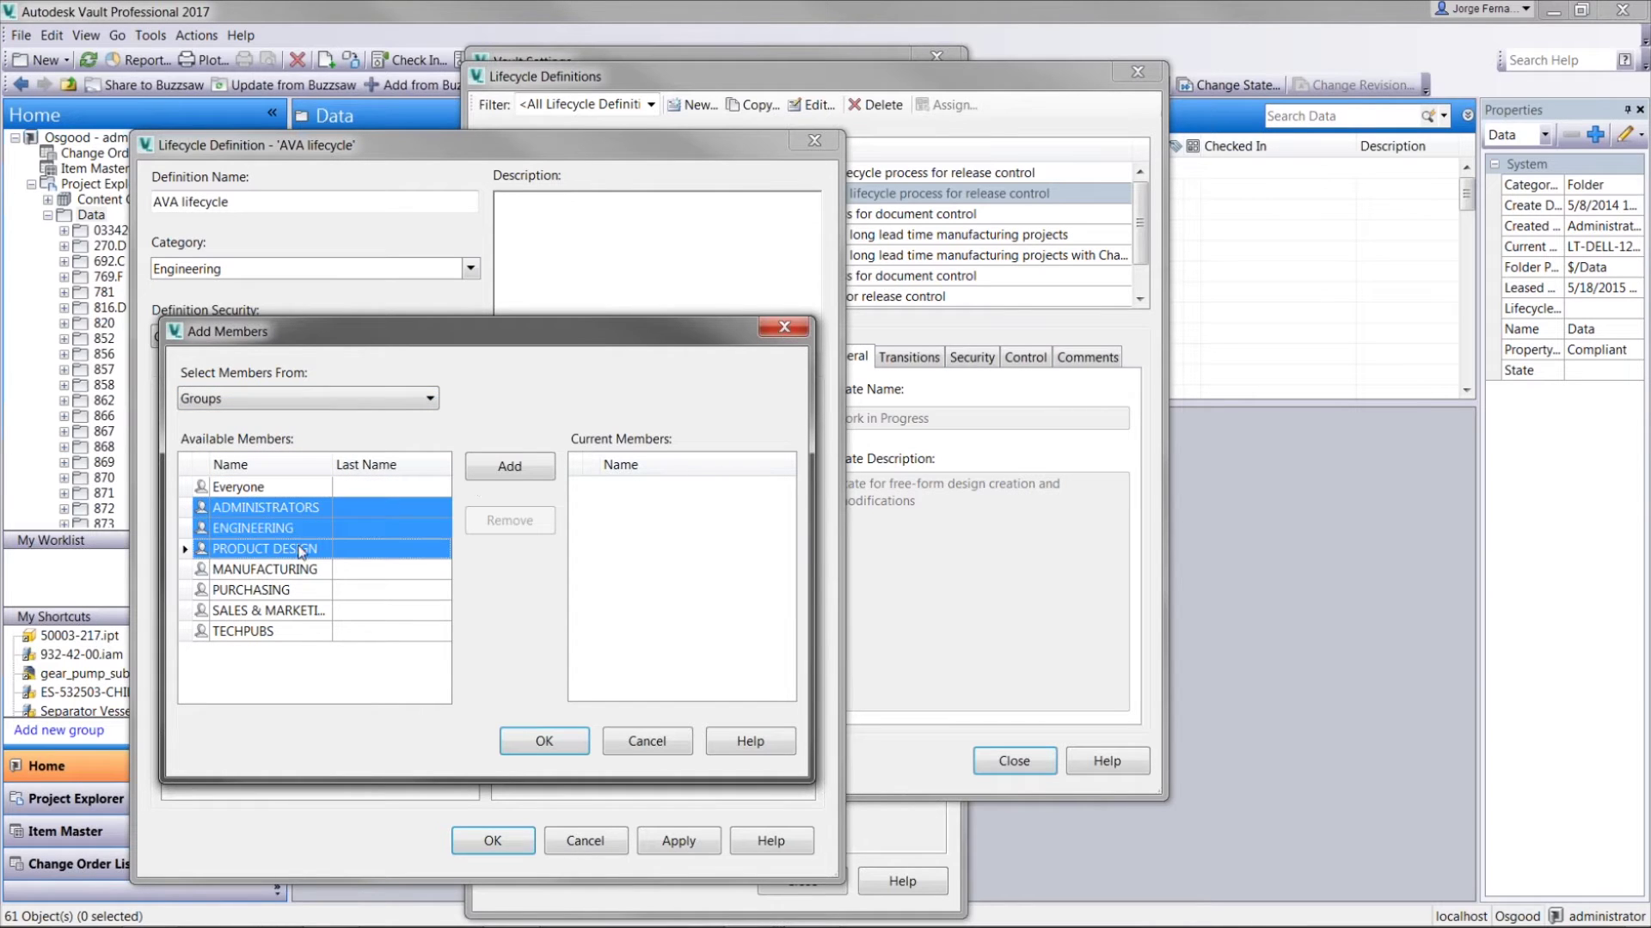
pyautogui.click(509, 467)
pyautogui.click(551, 741)
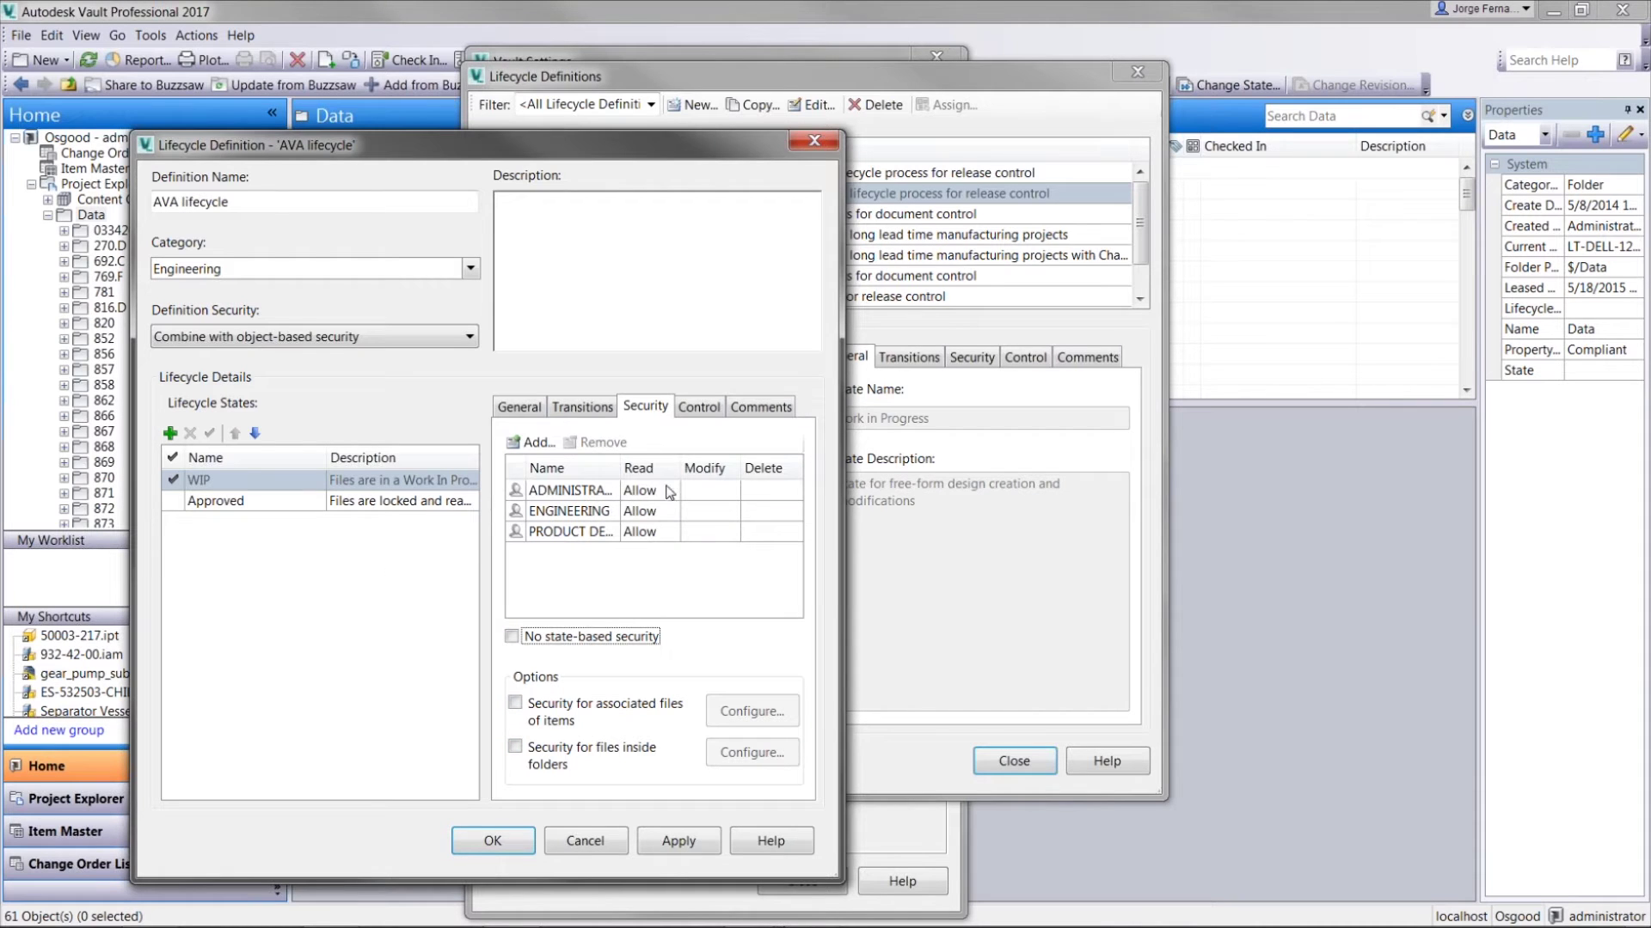
# - Set the WIP state's Modify permission to Allow for the ADMINISTRATORS, ENGINEERING and PRODUCT DESIGN groups
pyautogui.click(711, 491)
pyautogui.click(707, 511)
pyautogui.click(717, 512)
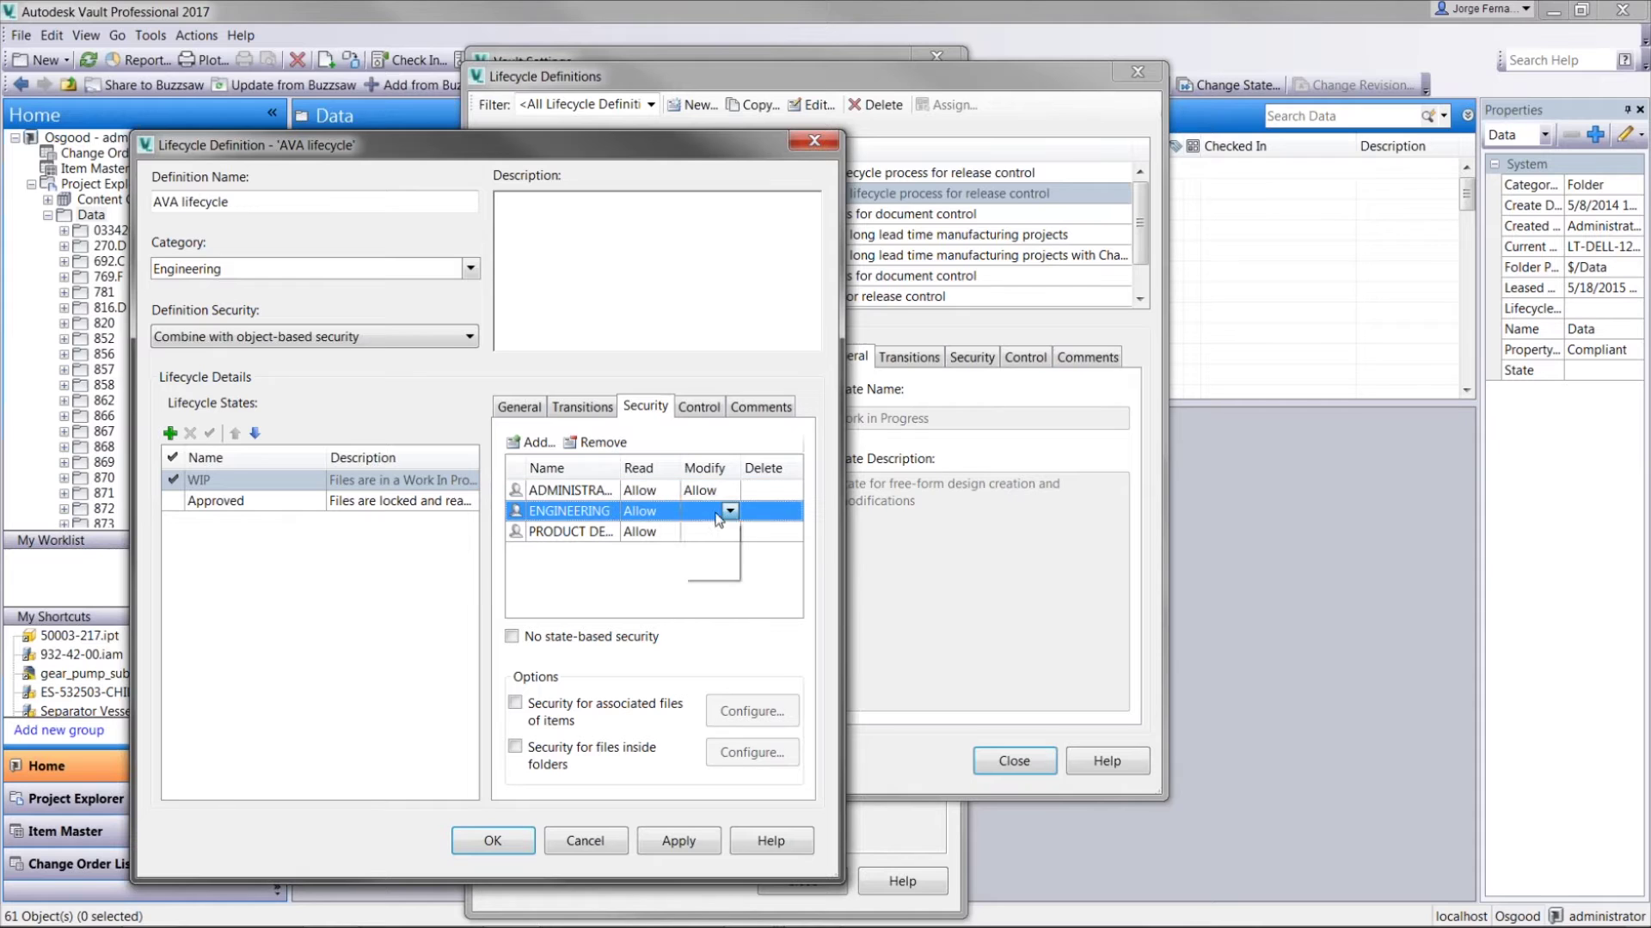
pyautogui.click(715, 533)
pyautogui.click(715, 532)
pyautogui.click(727, 532)
pyautogui.click(720, 553)
# - Set the WIP state's Delete permission to Allow for the ADMINISTRATORS group
pyautogui.click(774, 491)
pyautogui.click(792, 490)
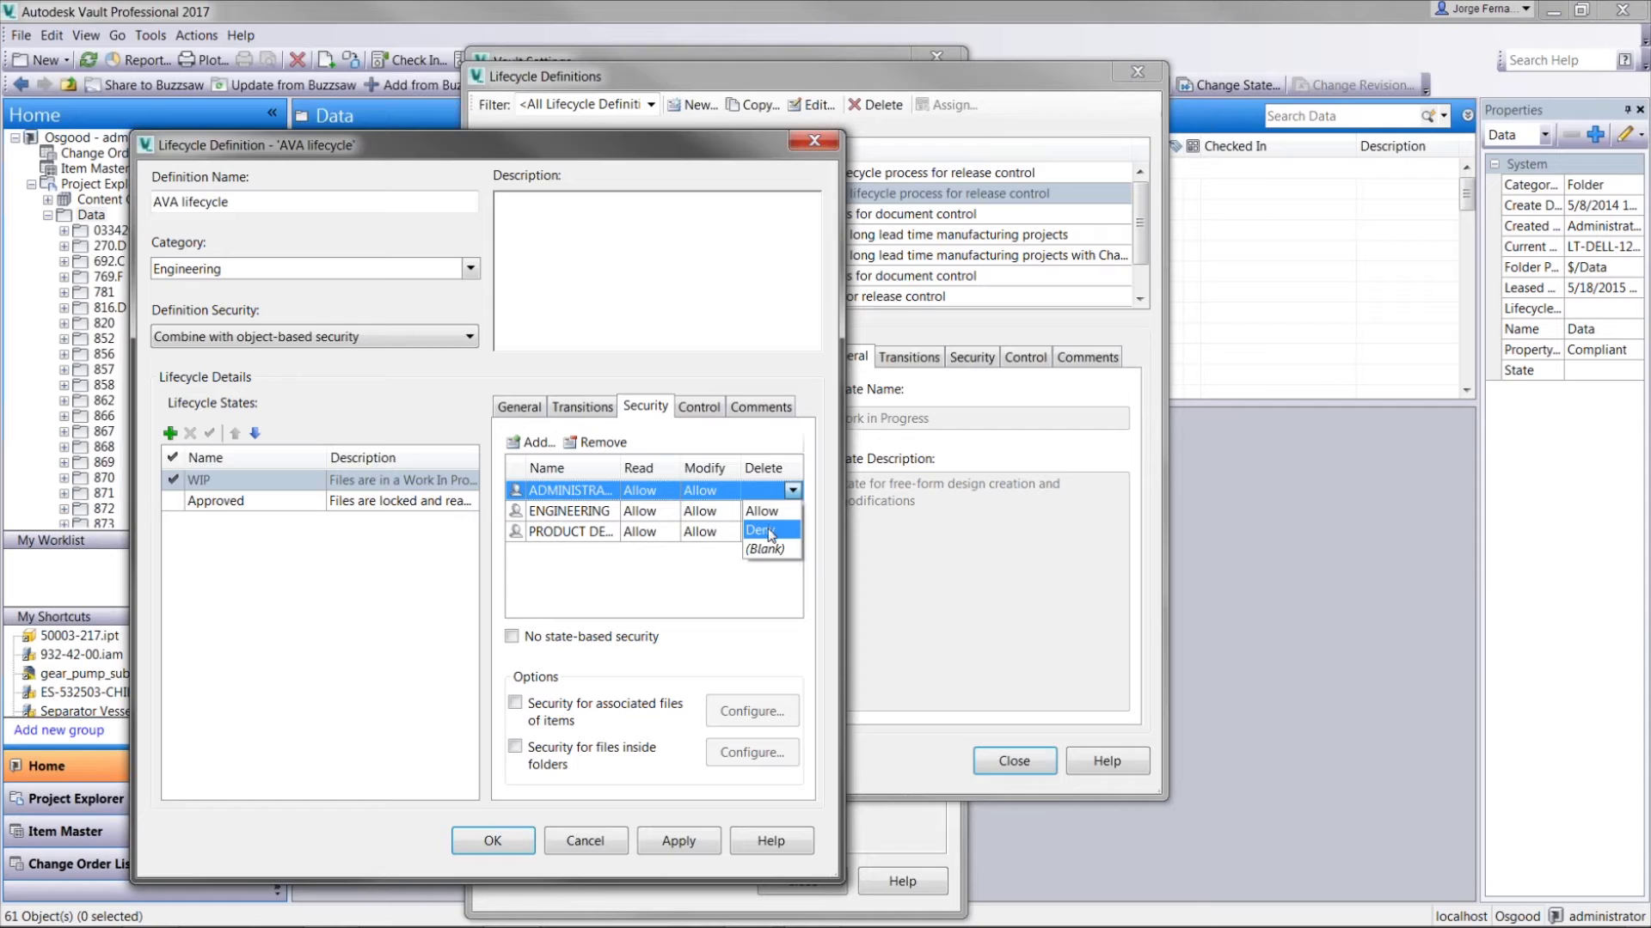
pyautogui.click(764, 512)
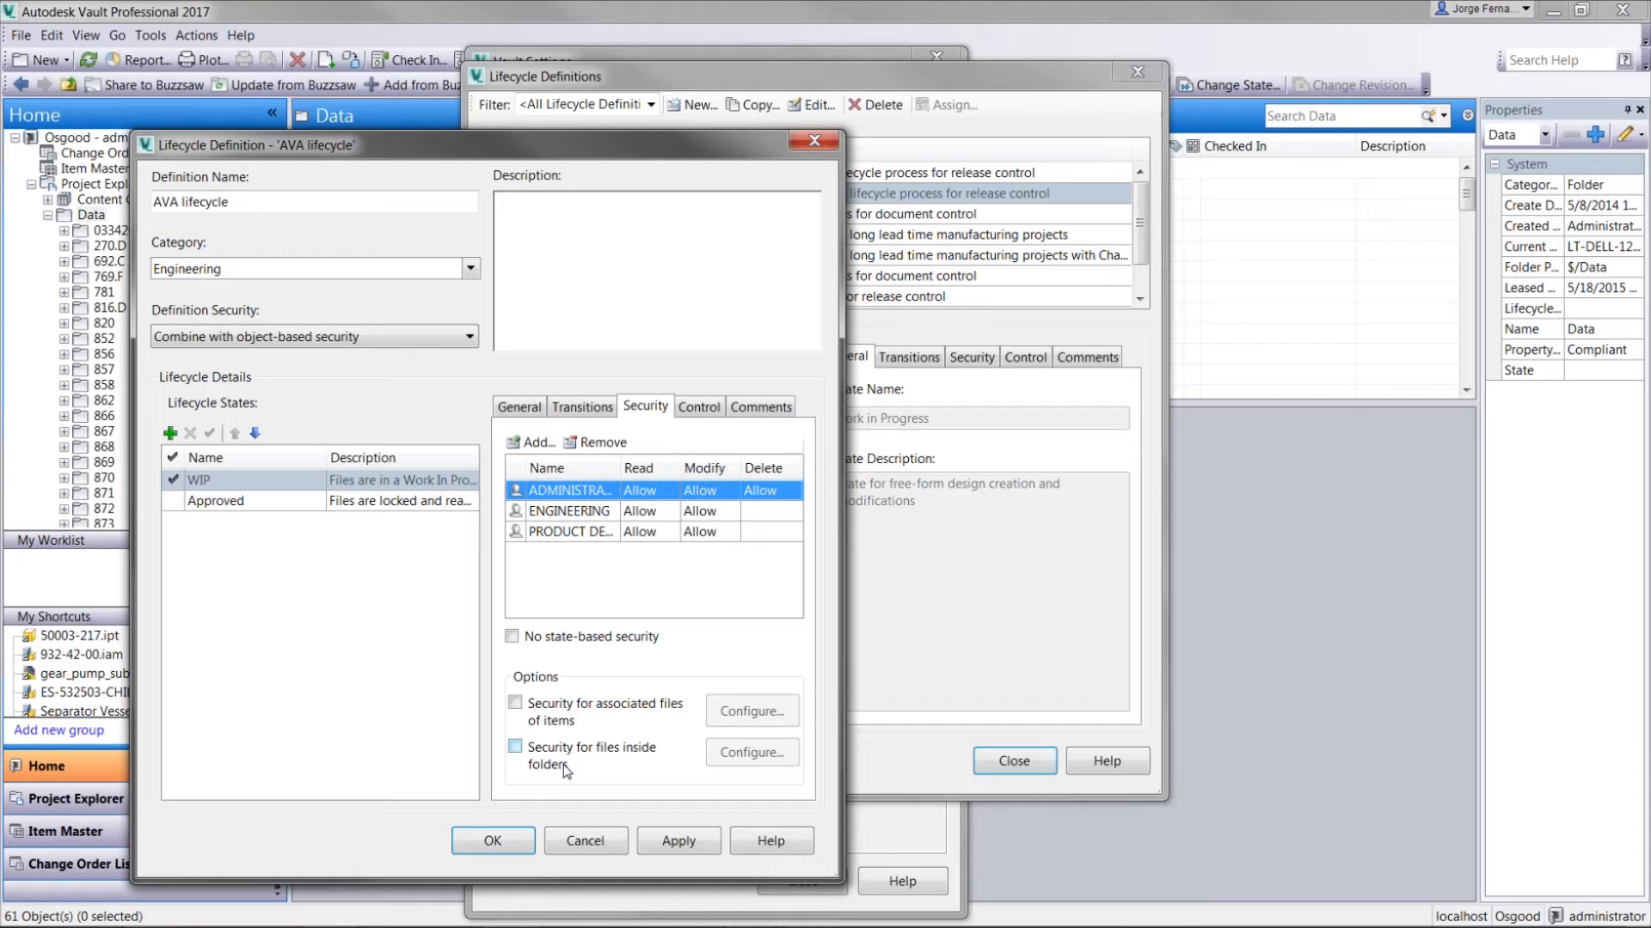
# - Review the assignable categories and the WIP state's version control, comments and transitions
pyautogui.click(470, 269)
pyautogui.scroll(2, 317, 343)
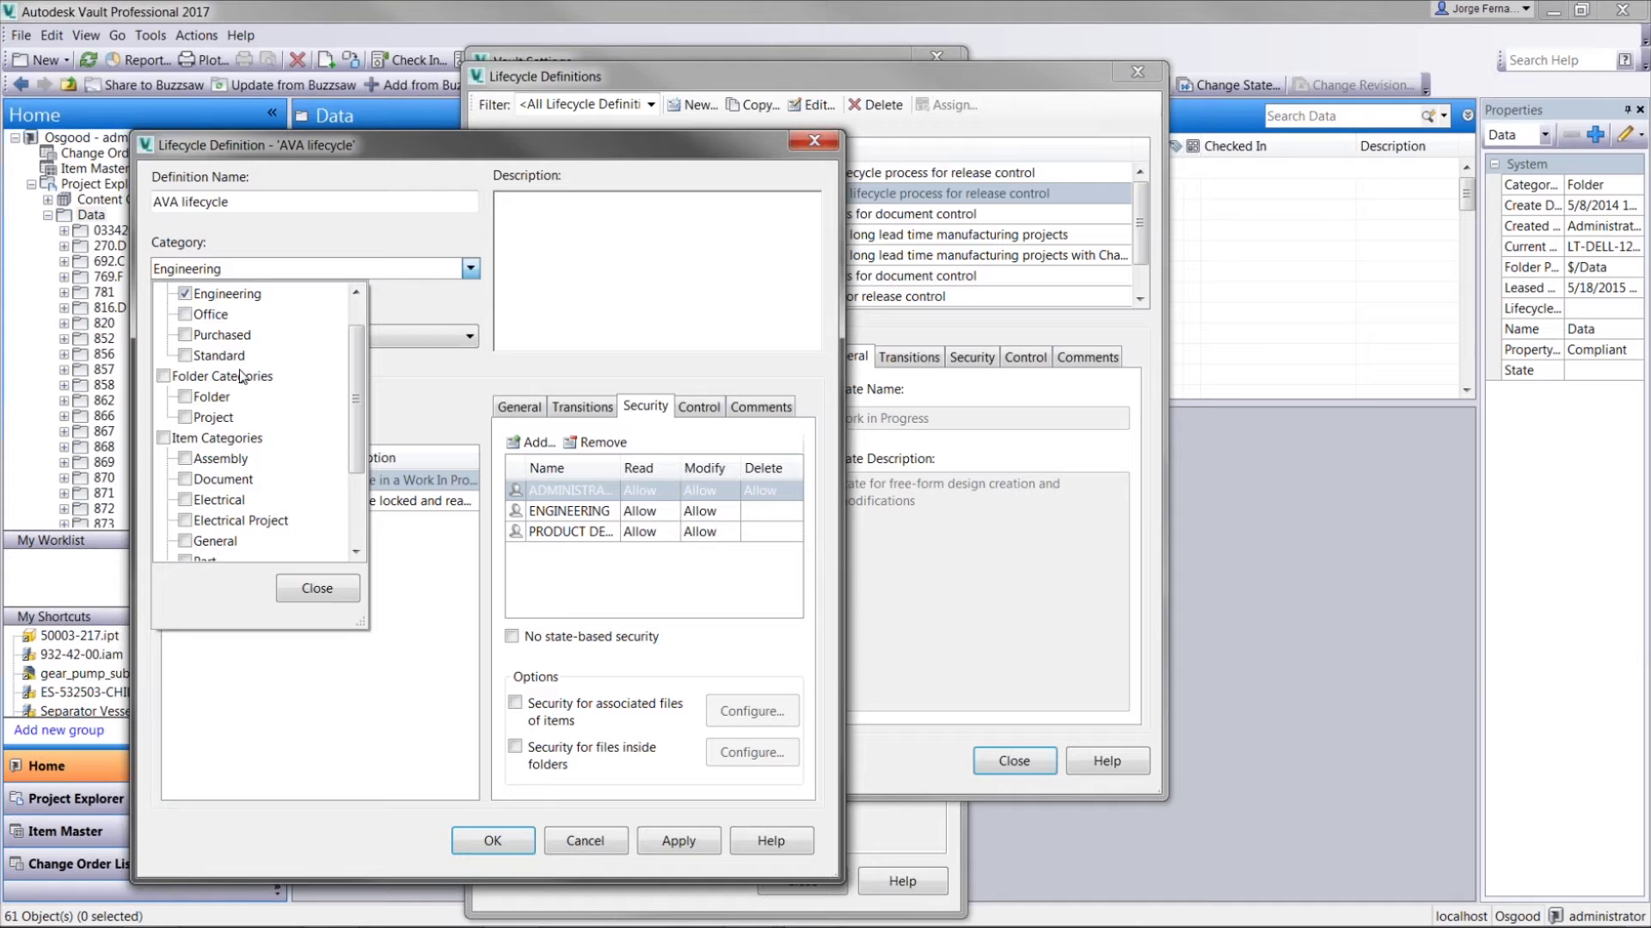
pyautogui.click(670, 369)
pyautogui.click(700, 411)
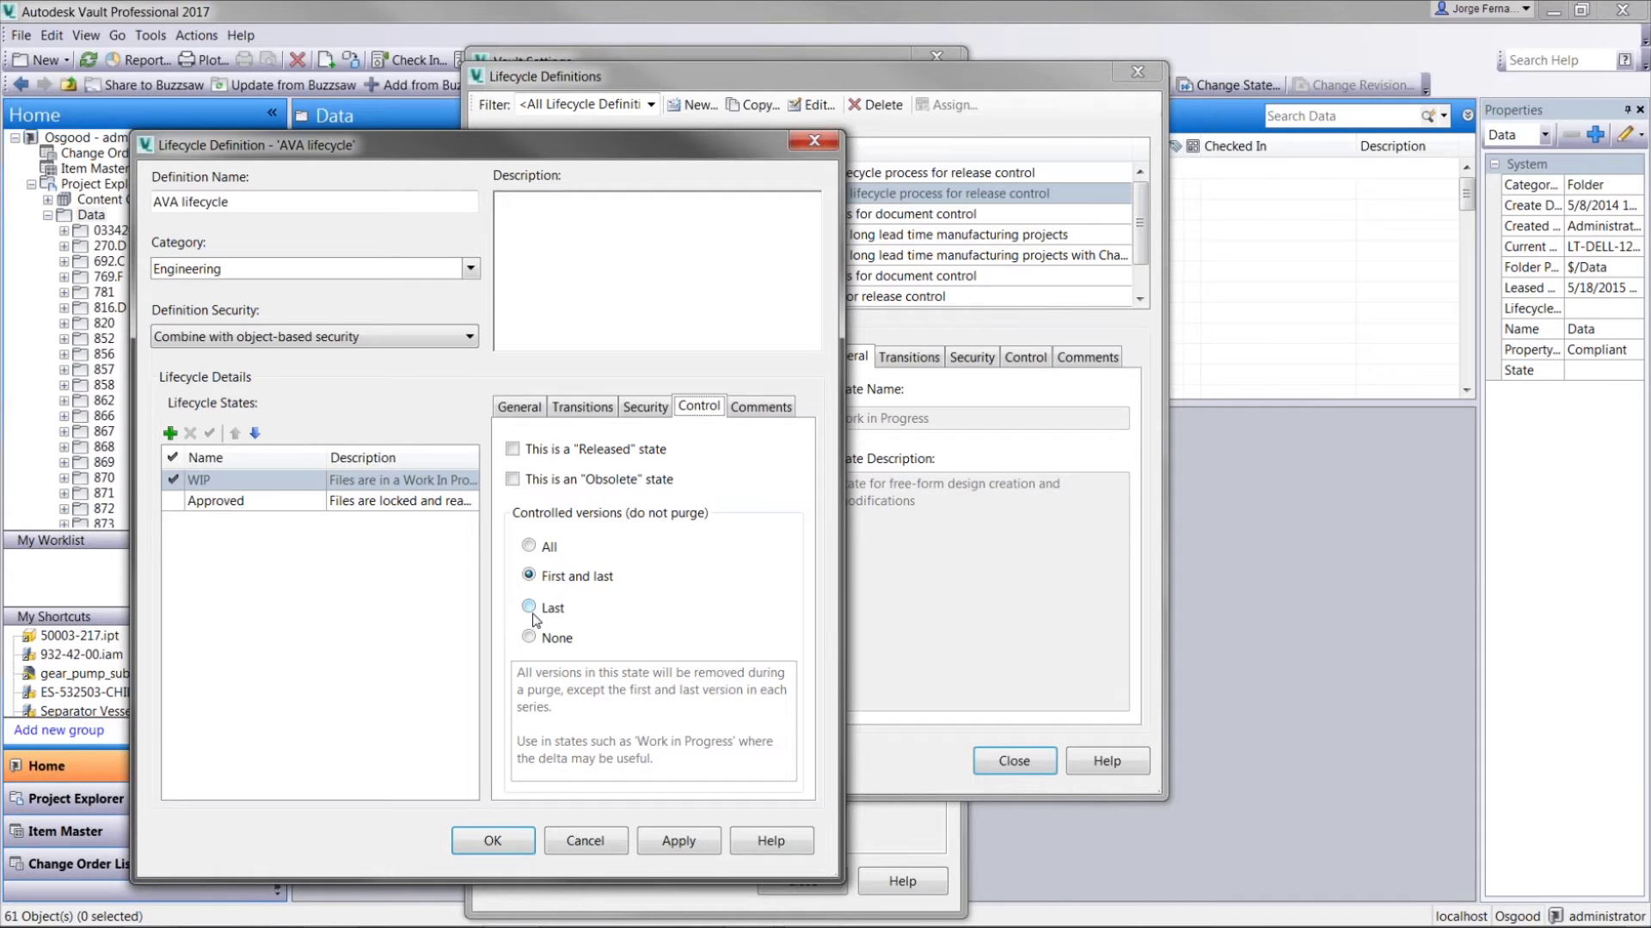
pyautogui.click(755, 408)
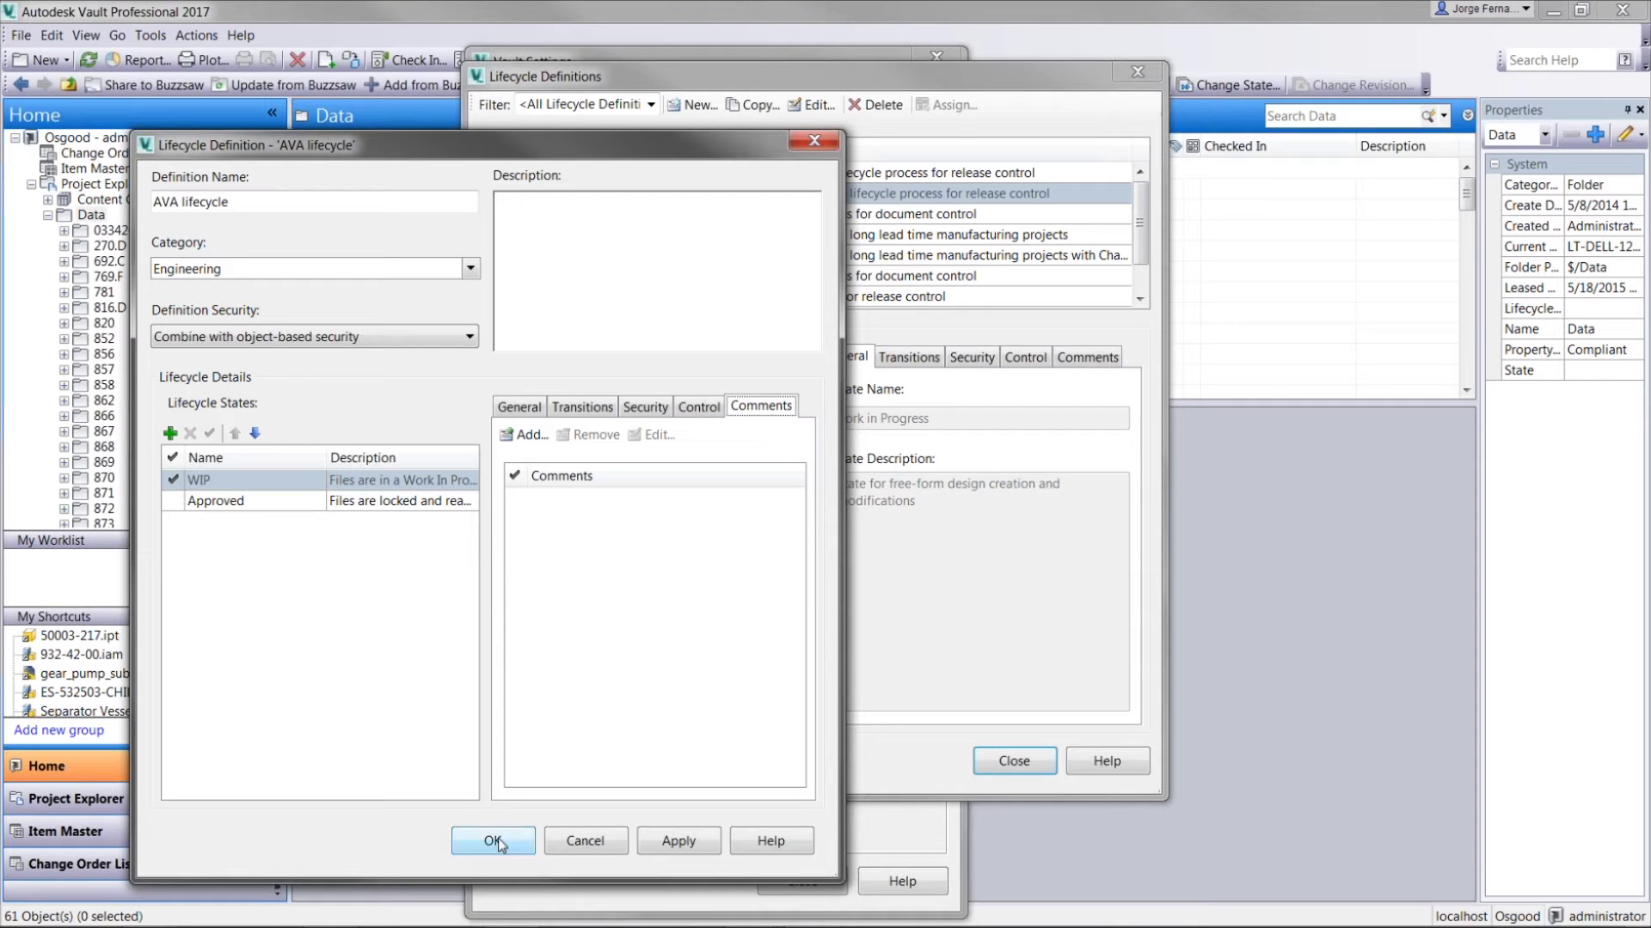
pyautogui.click(590, 411)
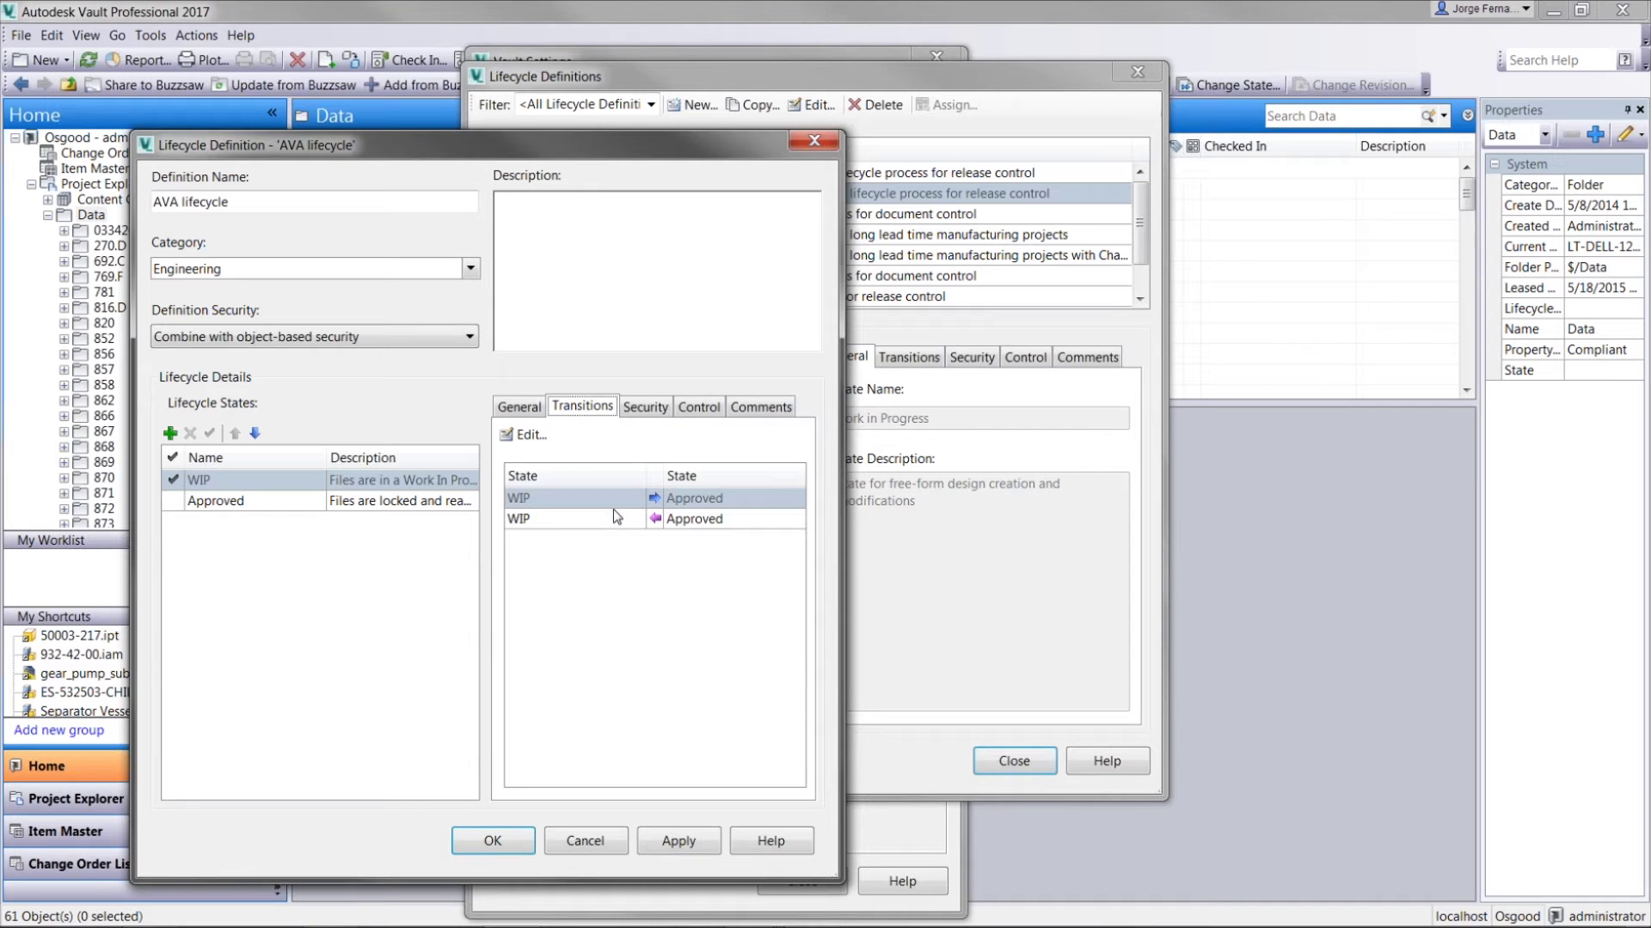
# - Review the actions and security settings of the WIP-to-Approved transition without changing them
pyautogui.click(578, 498)
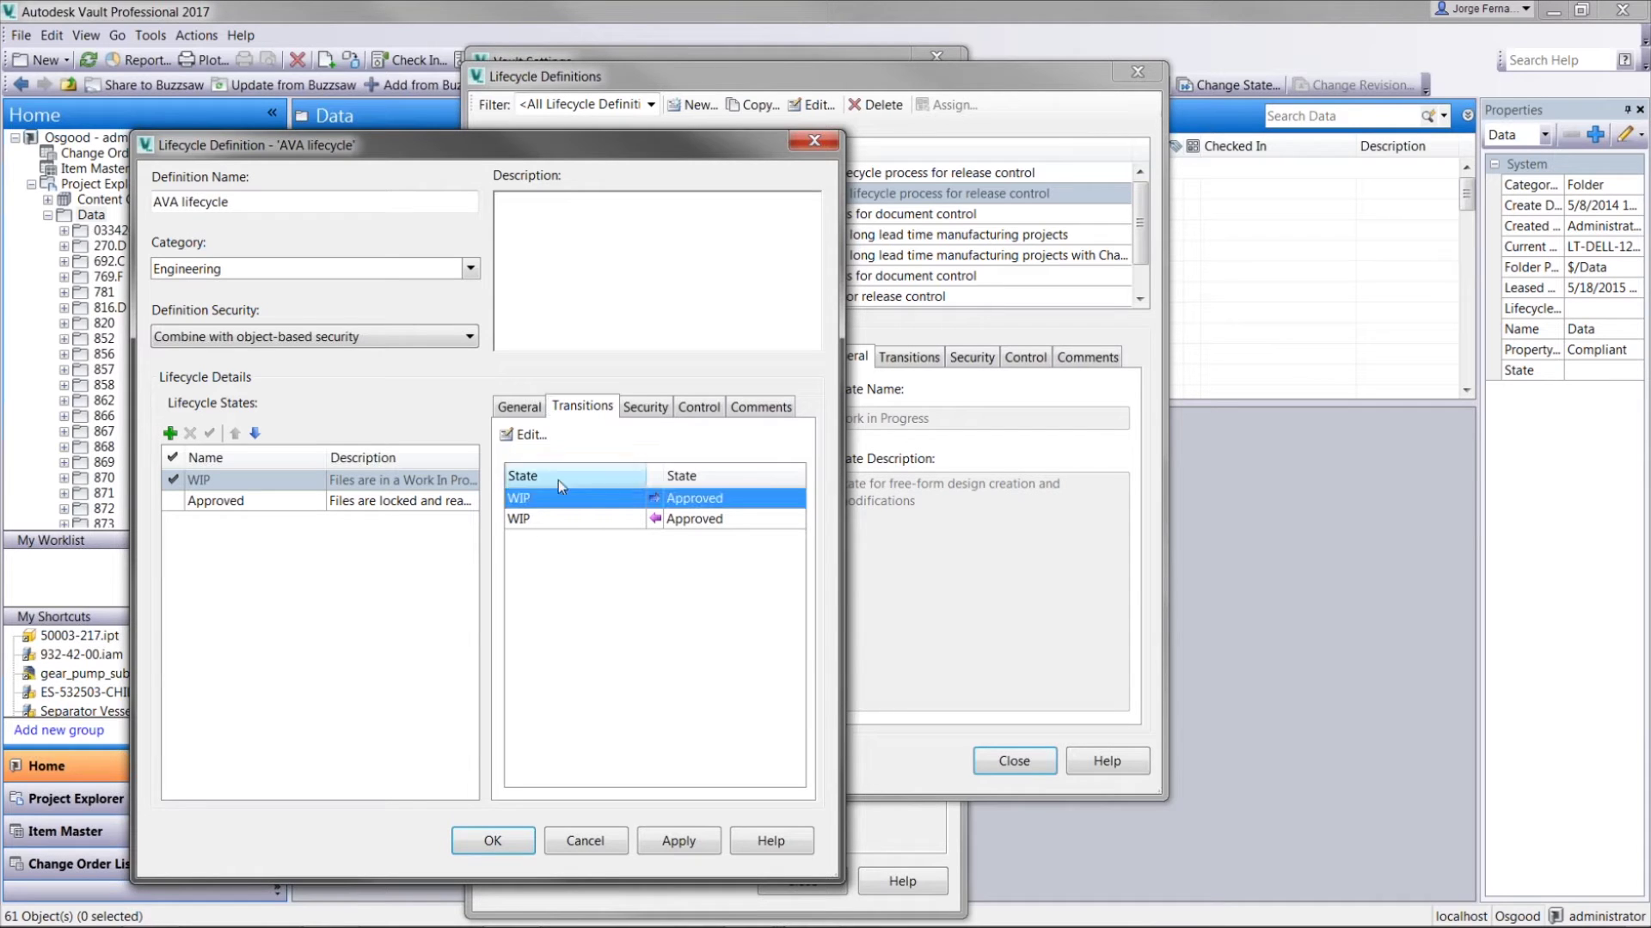
pyautogui.click(527, 436)
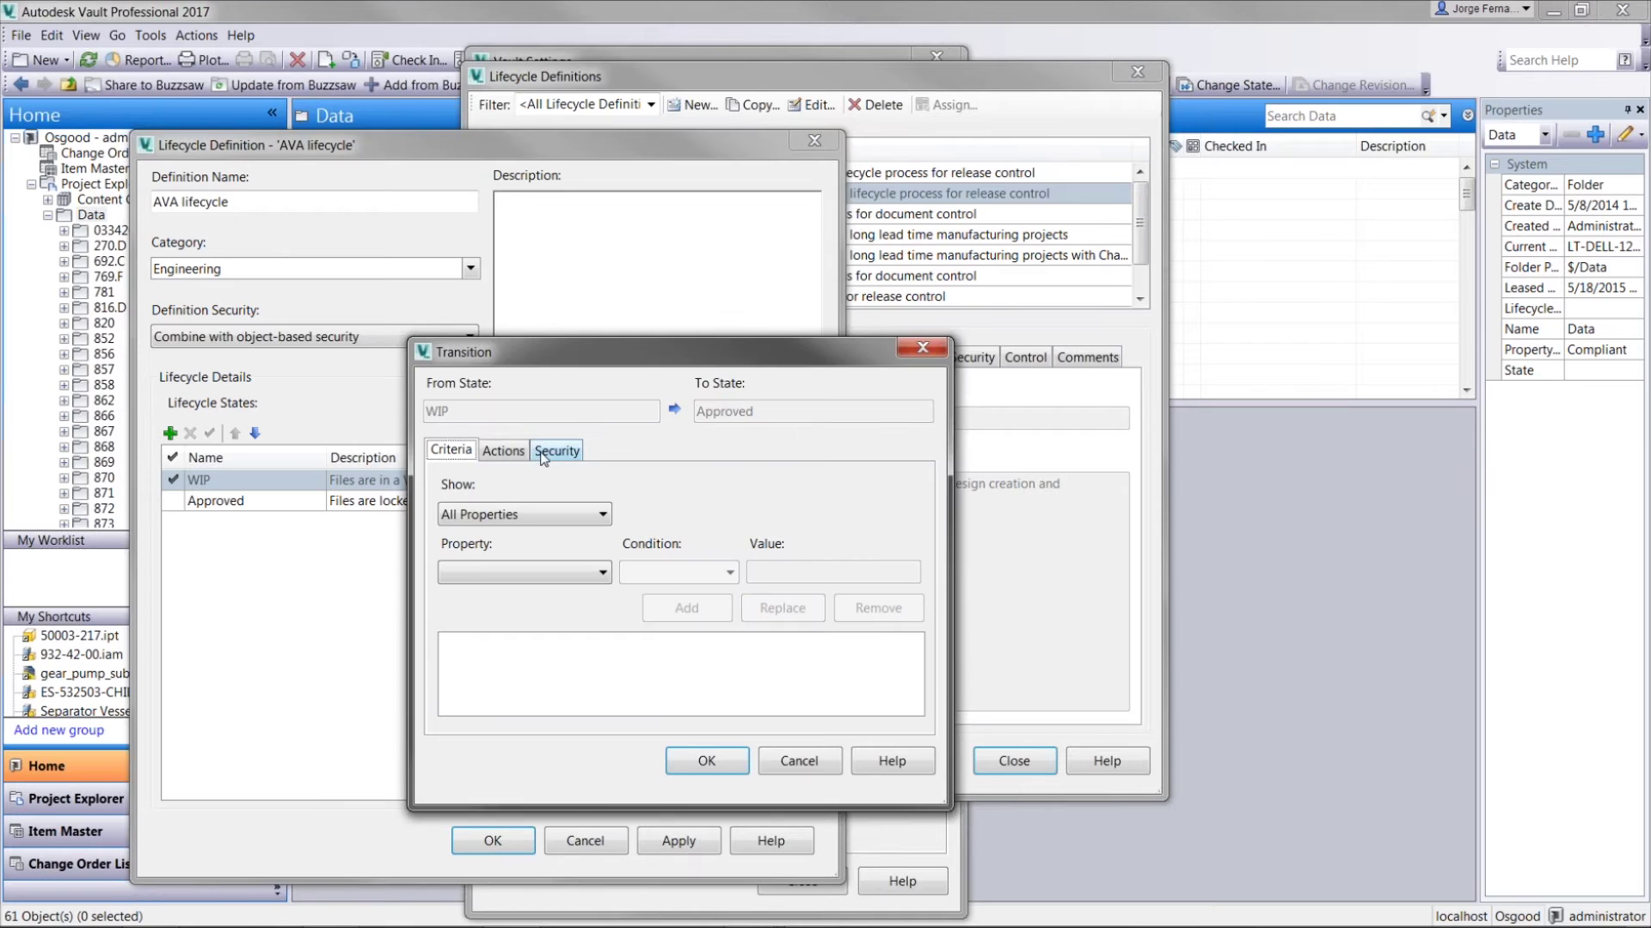
pyautogui.click(505, 452)
pyautogui.click(556, 451)
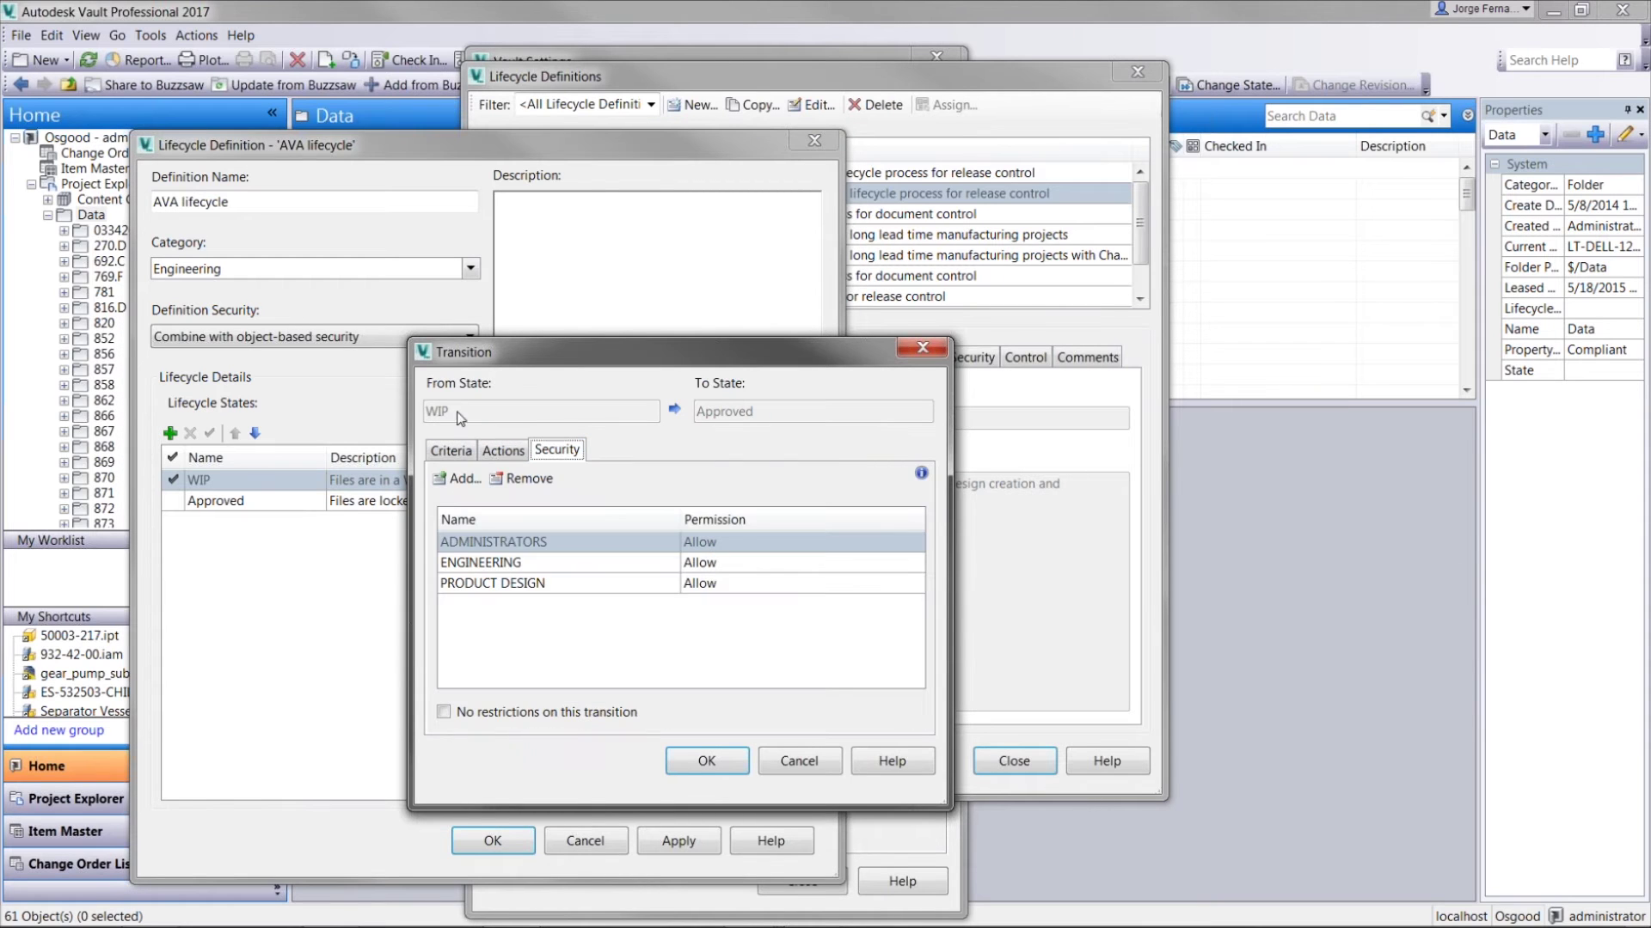
pyautogui.click(787, 760)
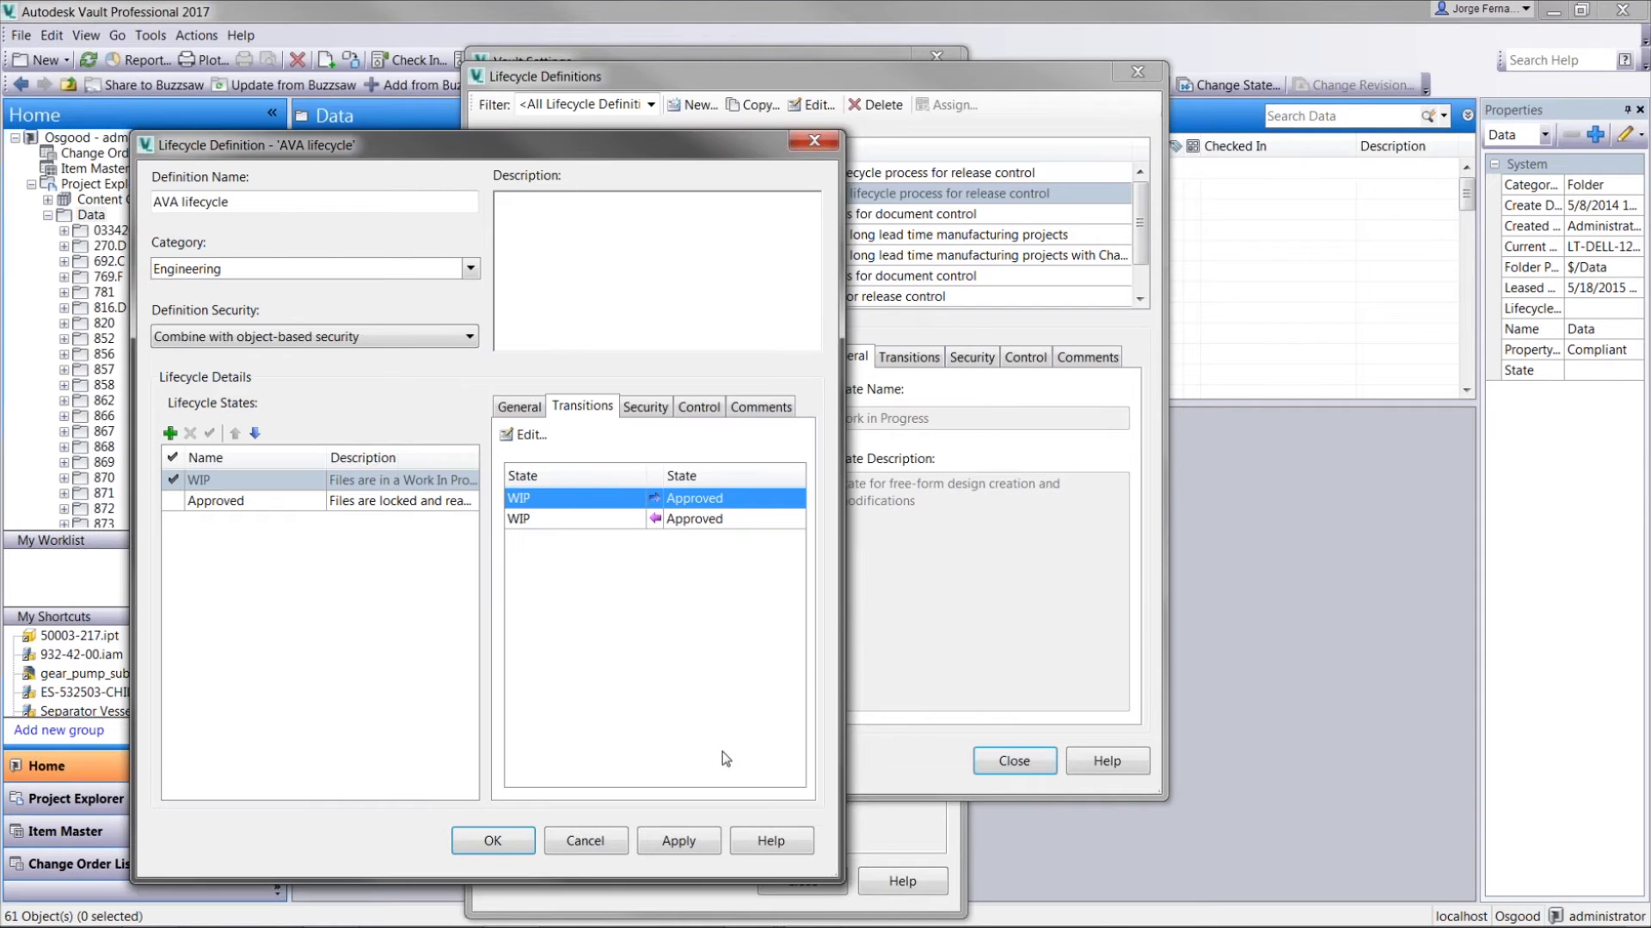
# - Switch to the PowerPoint slide show to check the flow chart for the Approved-to-WIP transition, and return to Vault
pyautogui.click(686, 521)
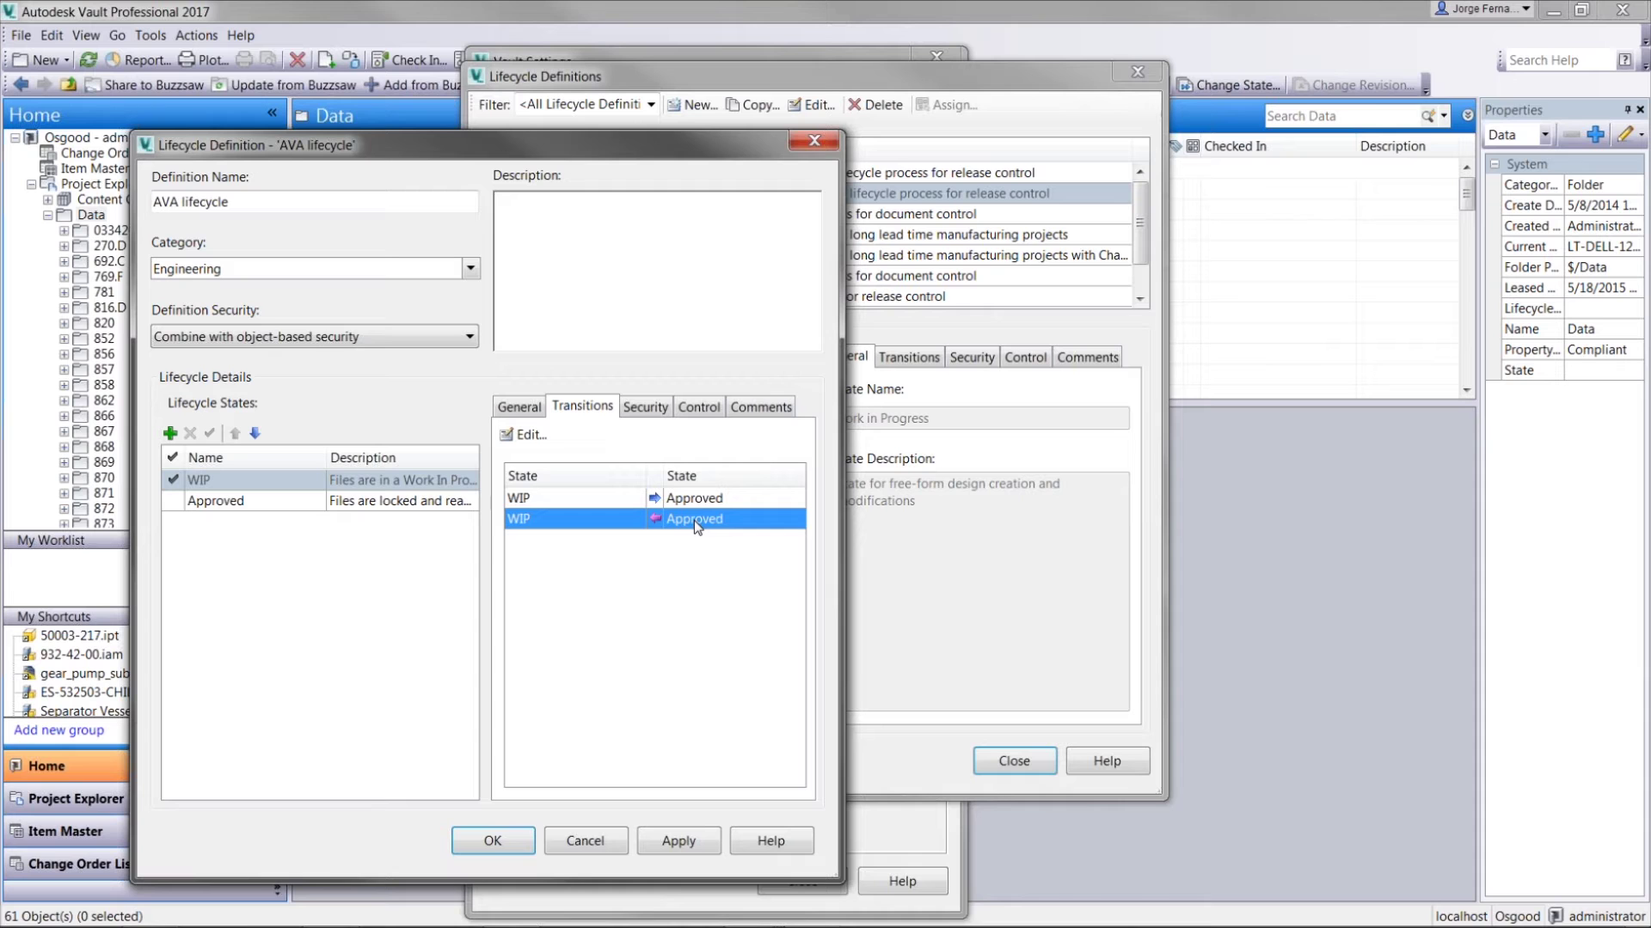
pyautogui.hotkey('alt', 'Tab')
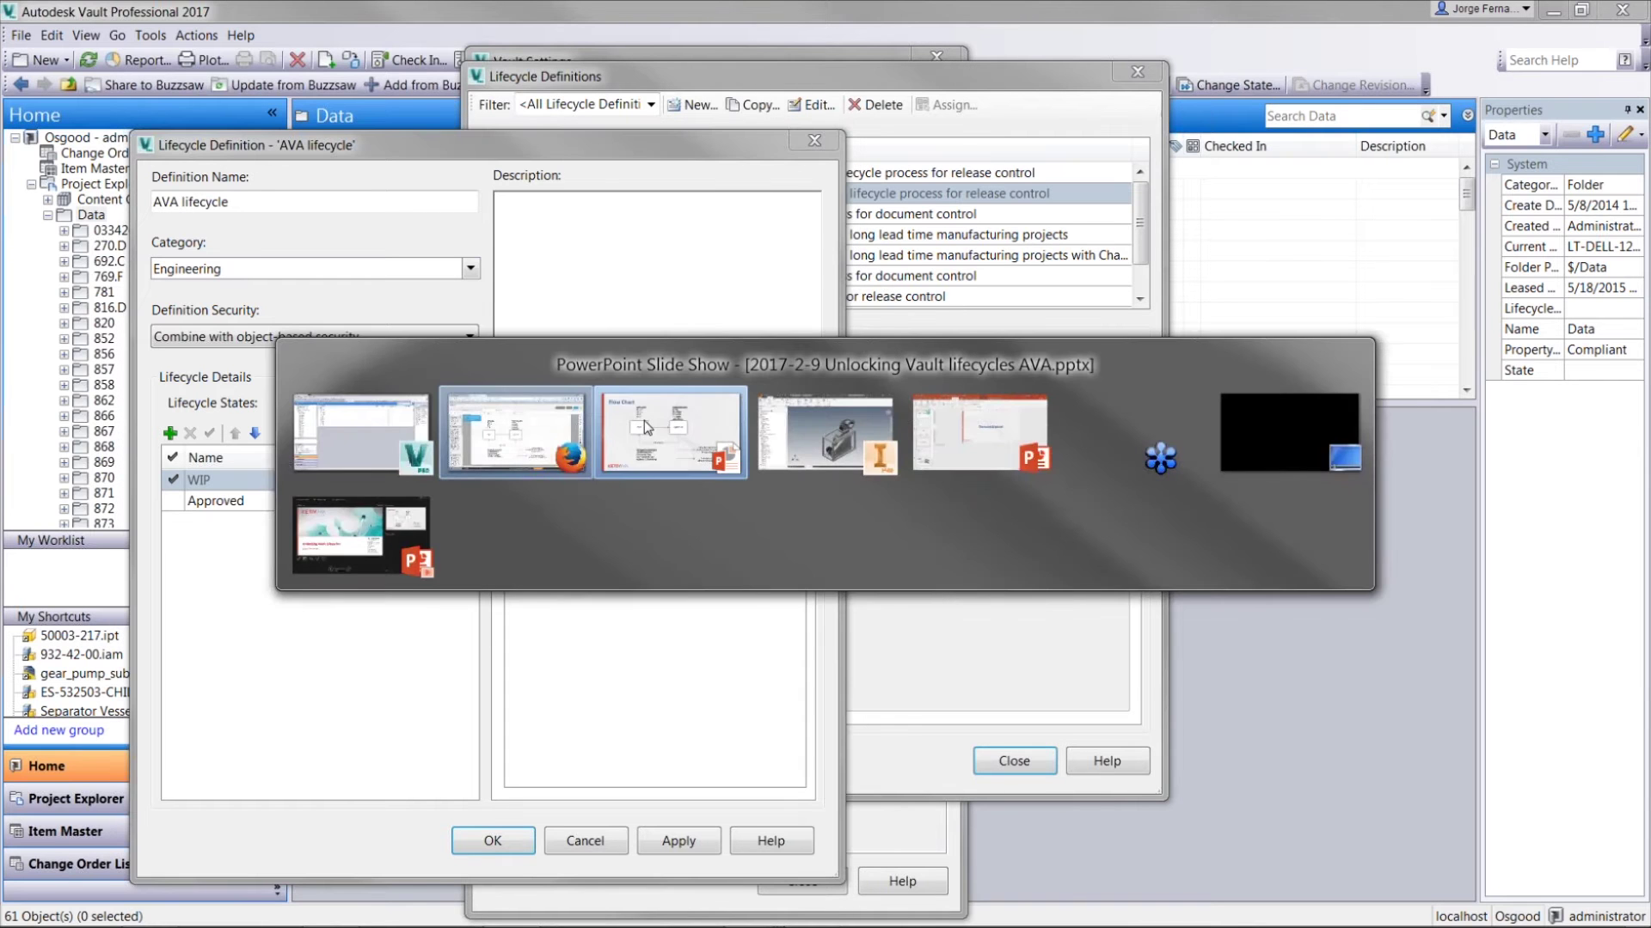
pyautogui.click(643, 420)
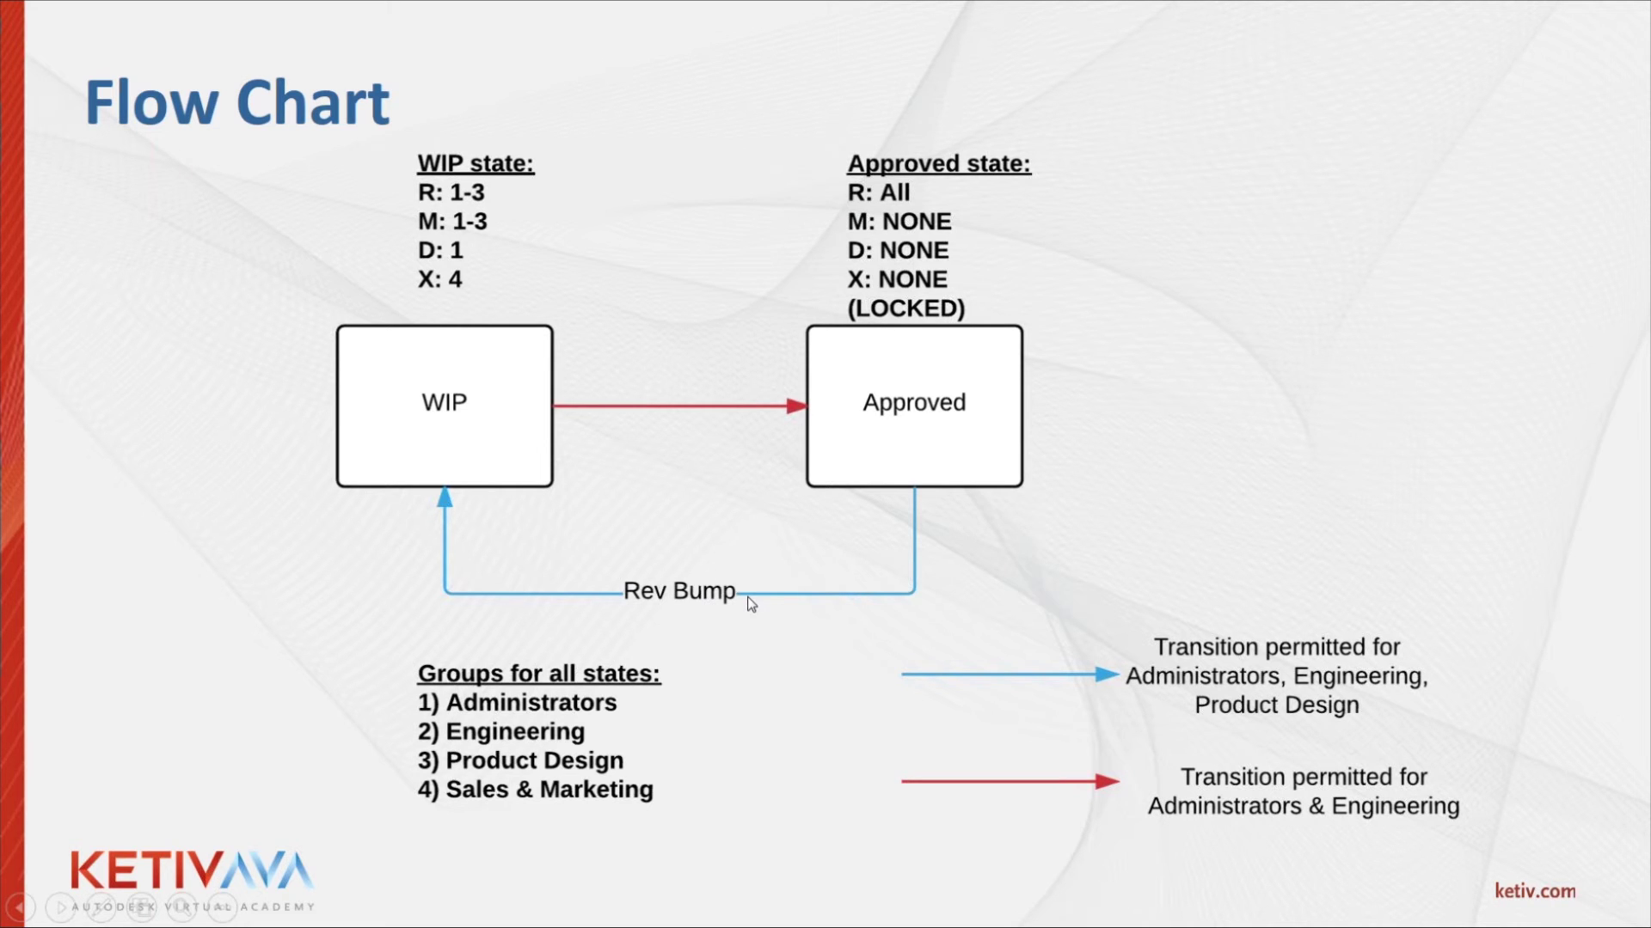
pyautogui.hotkey('alt', 'Tab')
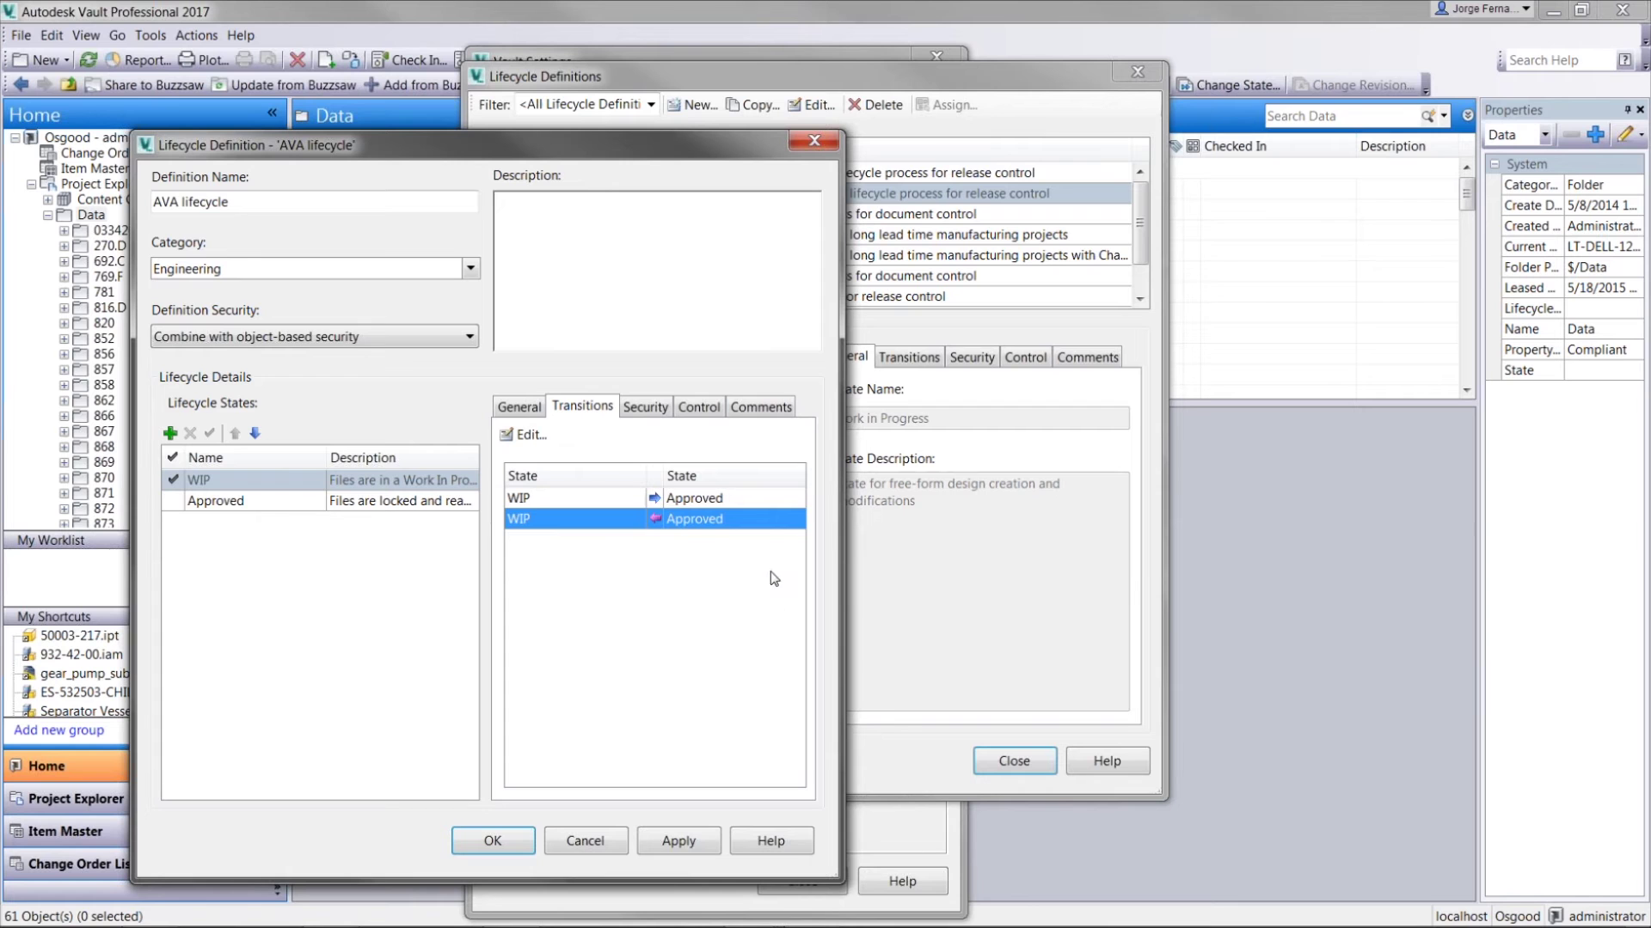
# - Enable the Bump primary revision action on the transition from Approved to WIP
pyautogui.click(524, 434)
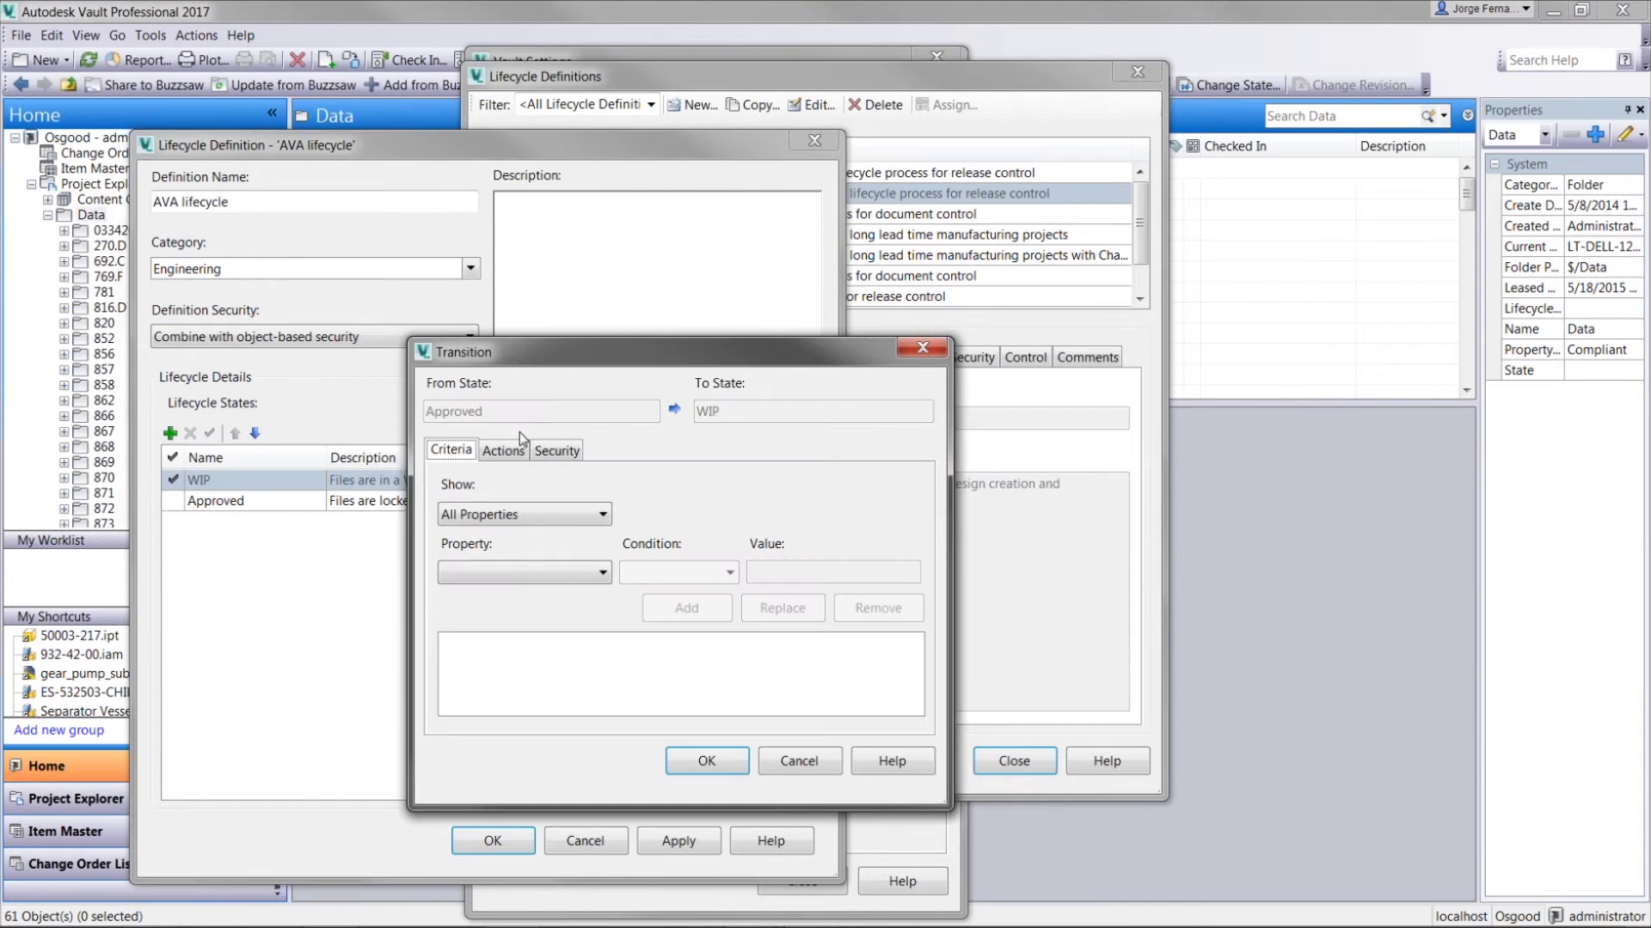
pyautogui.click(513, 455)
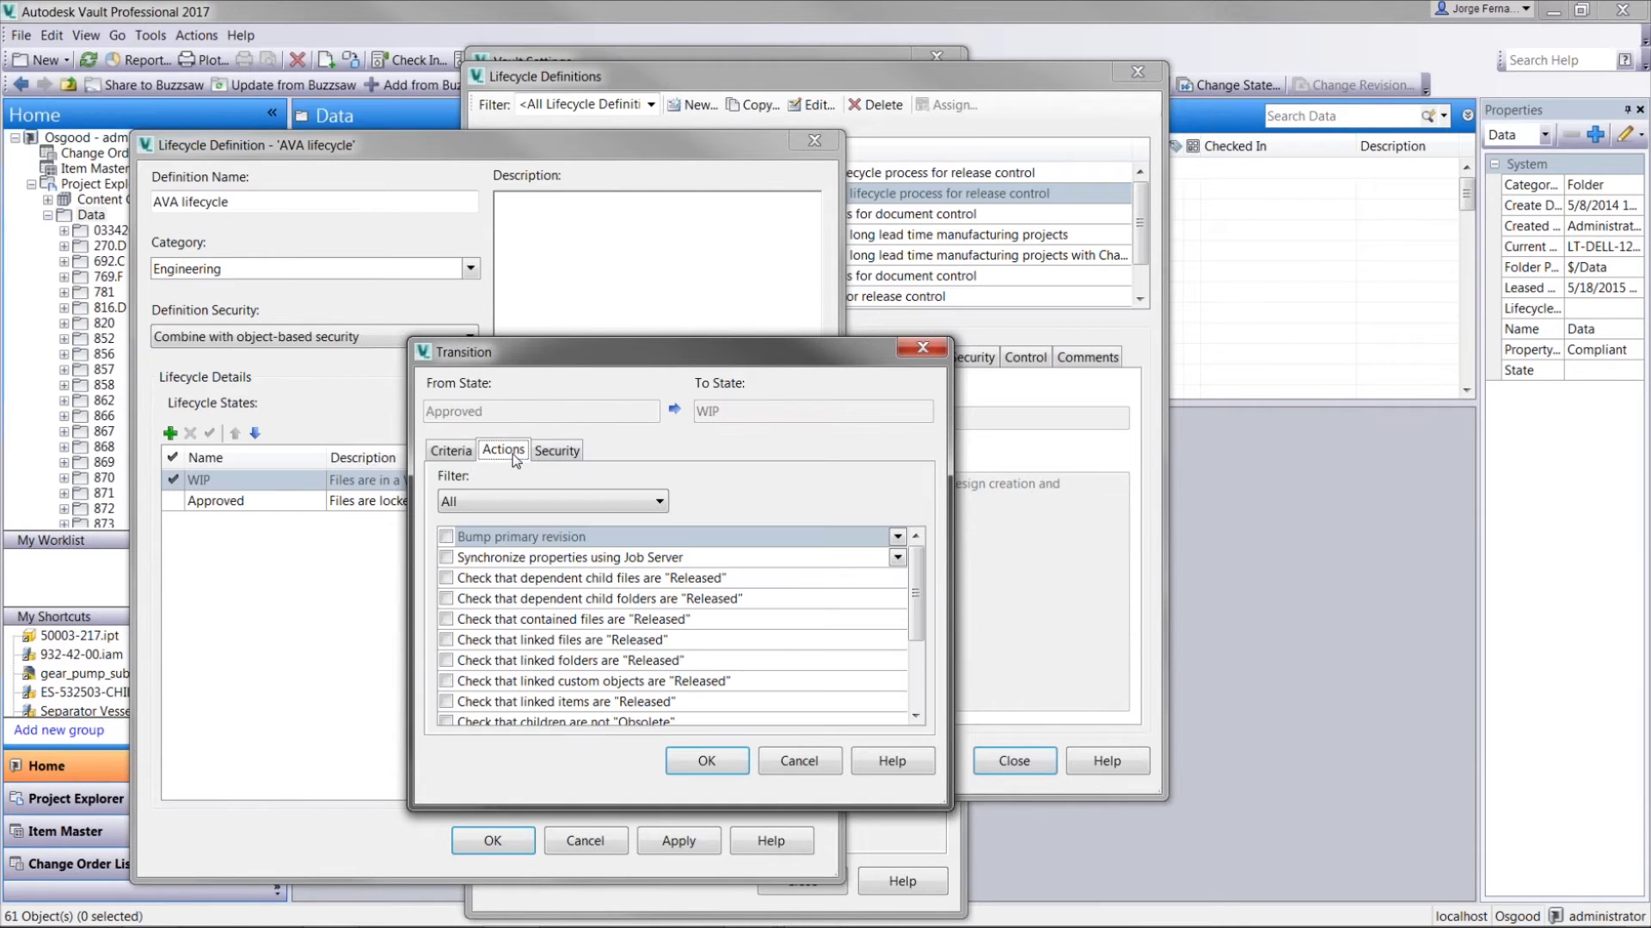
pyautogui.click(447, 537)
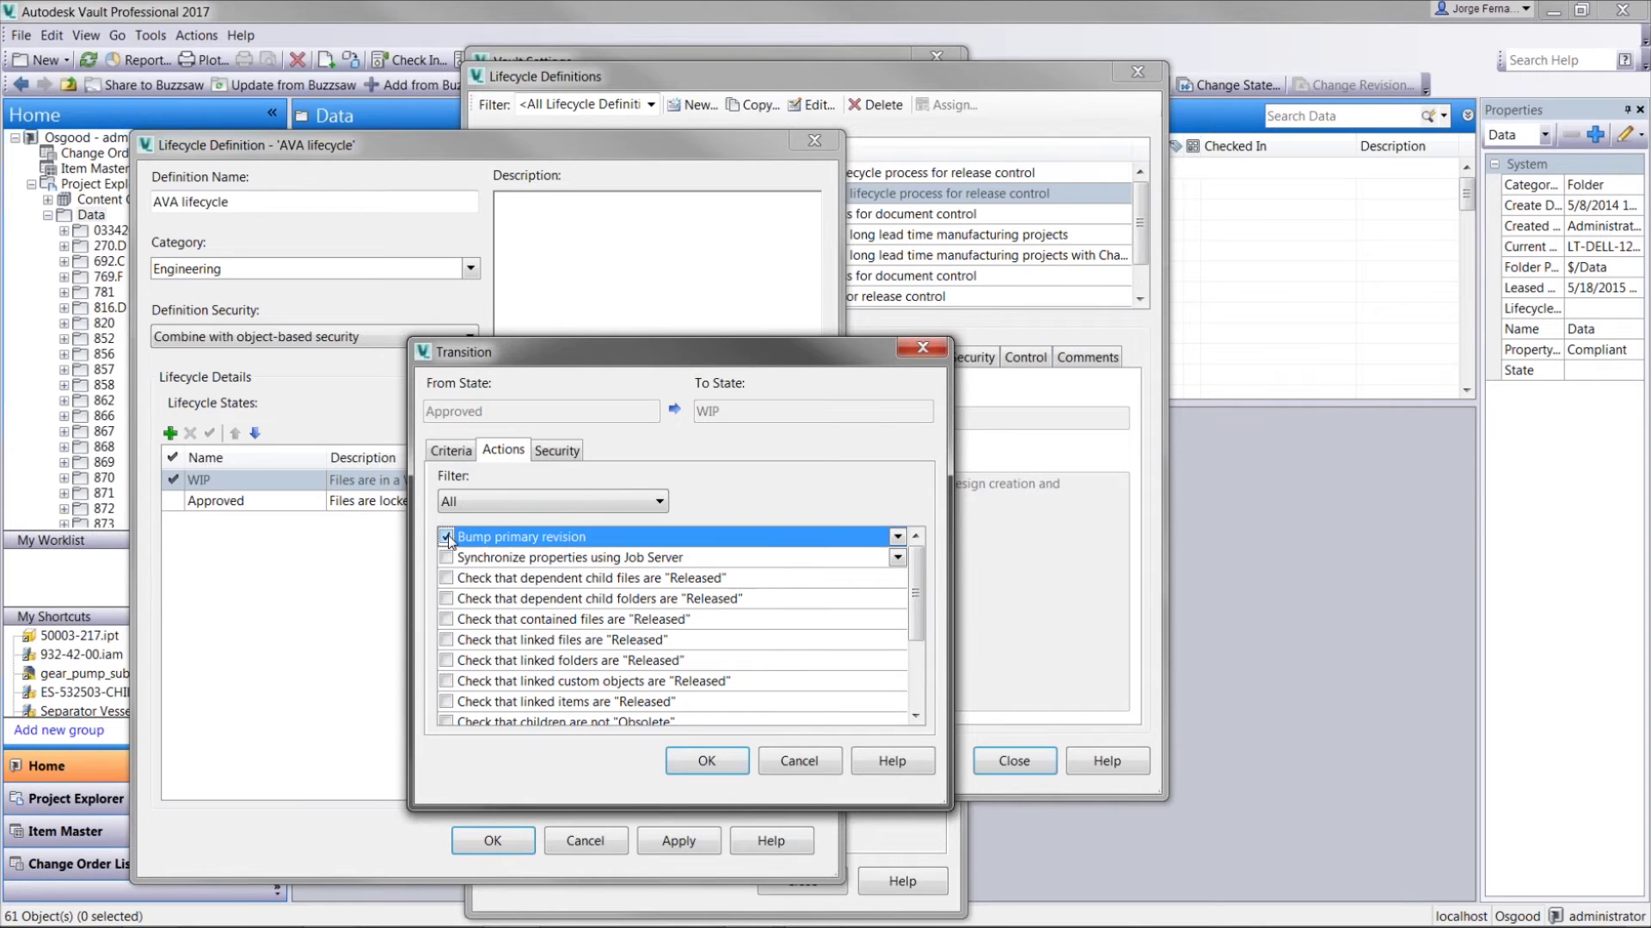
# - Restrict the Approved-to-WIP transition to the ADMINISTRATORS, ENGINEERING and PRODUCT DESIGN groups
pyautogui.click(547, 462)
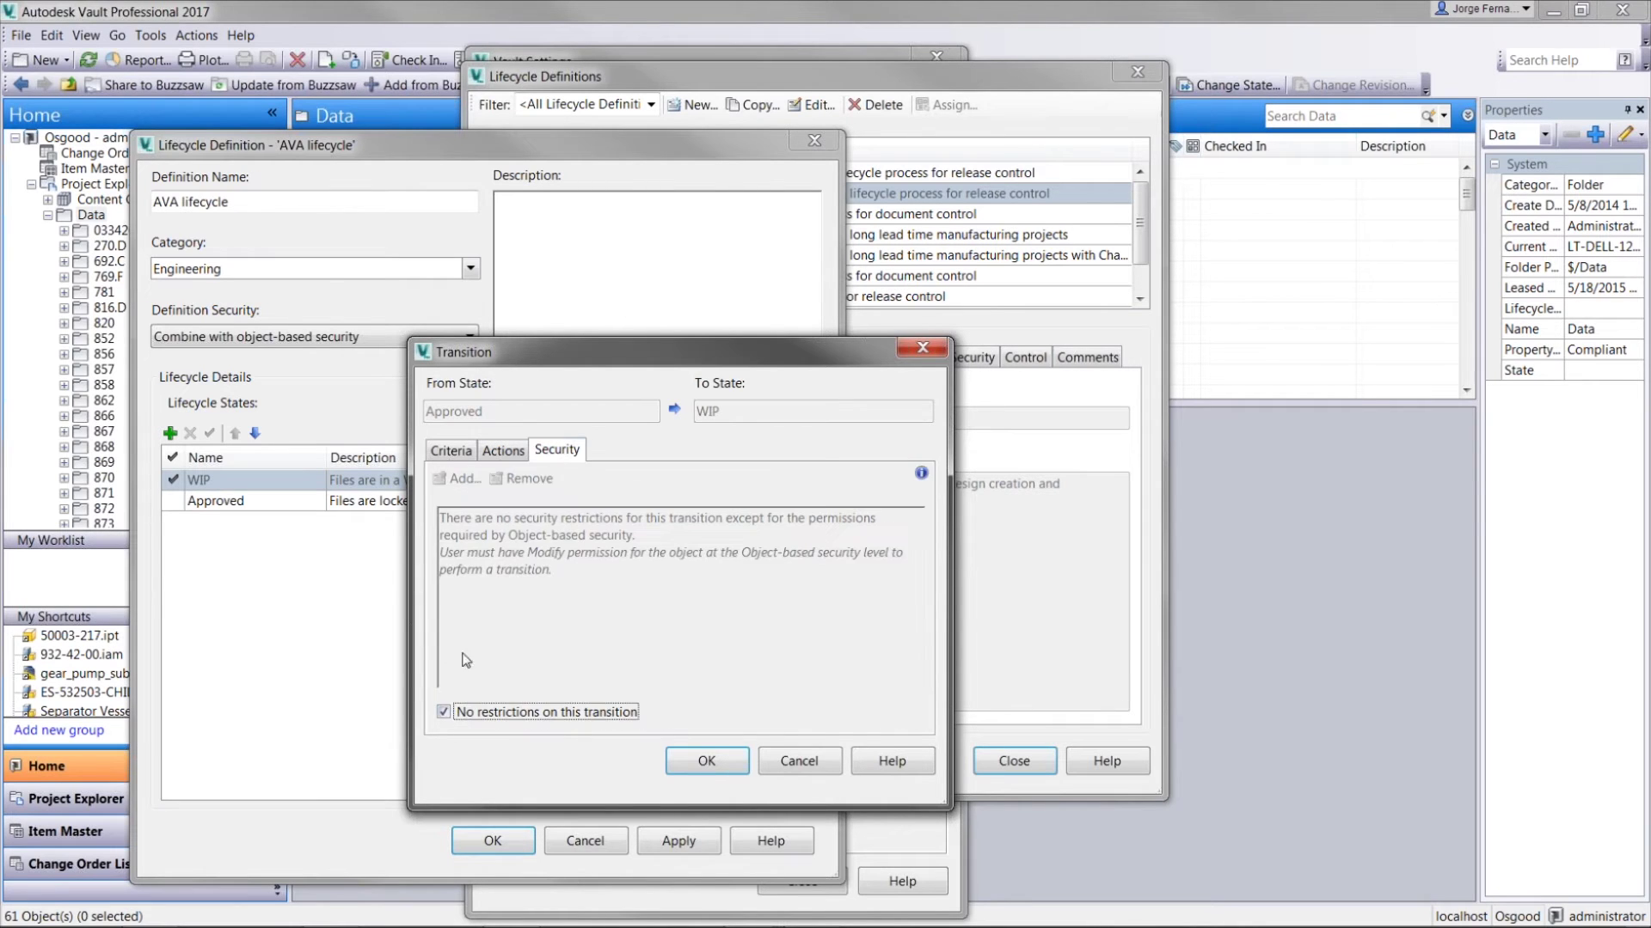
pyautogui.click(445, 712)
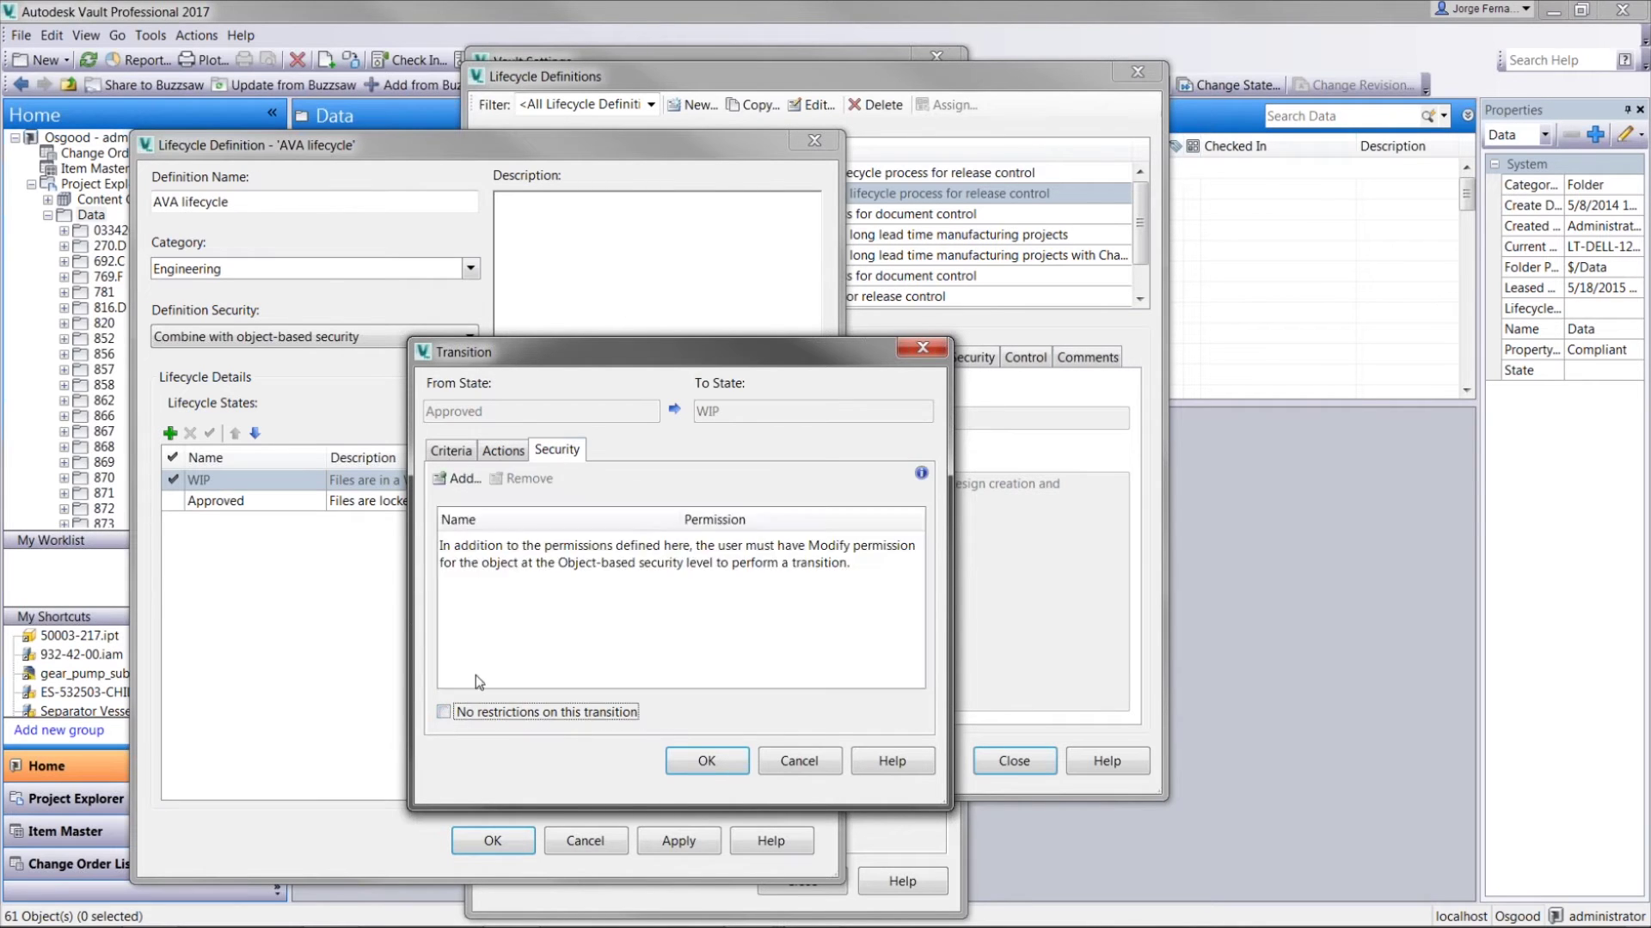
pyautogui.click(461, 478)
pyautogui.click(513, 466)
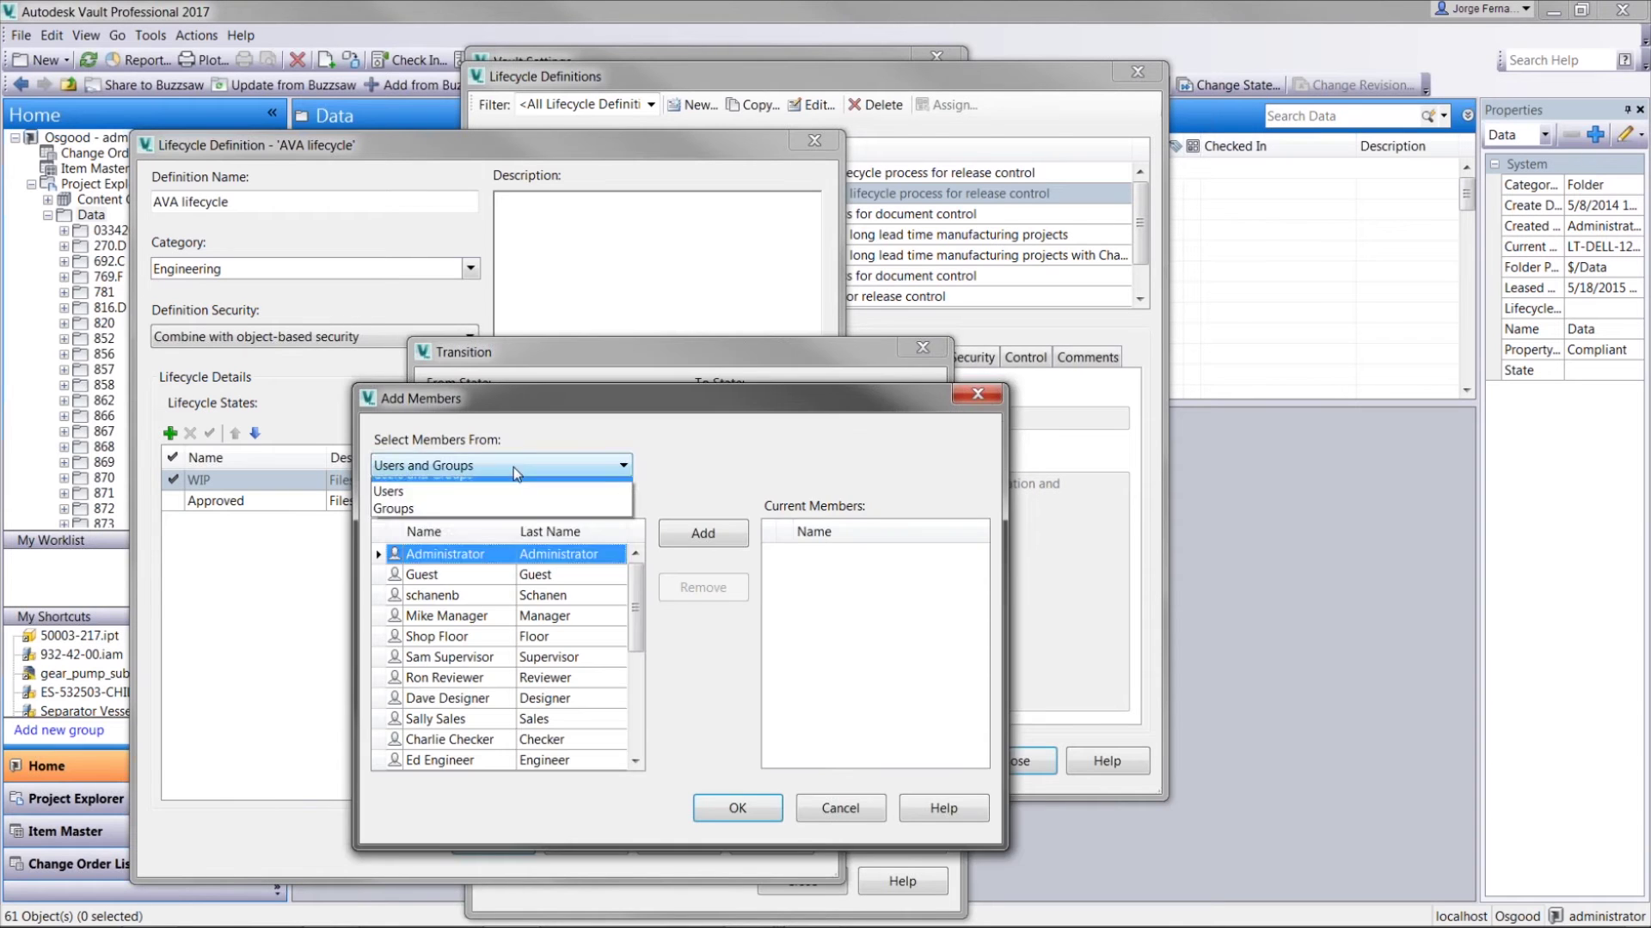
pyautogui.click(408, 520)
pyautogui.click(497, 577)
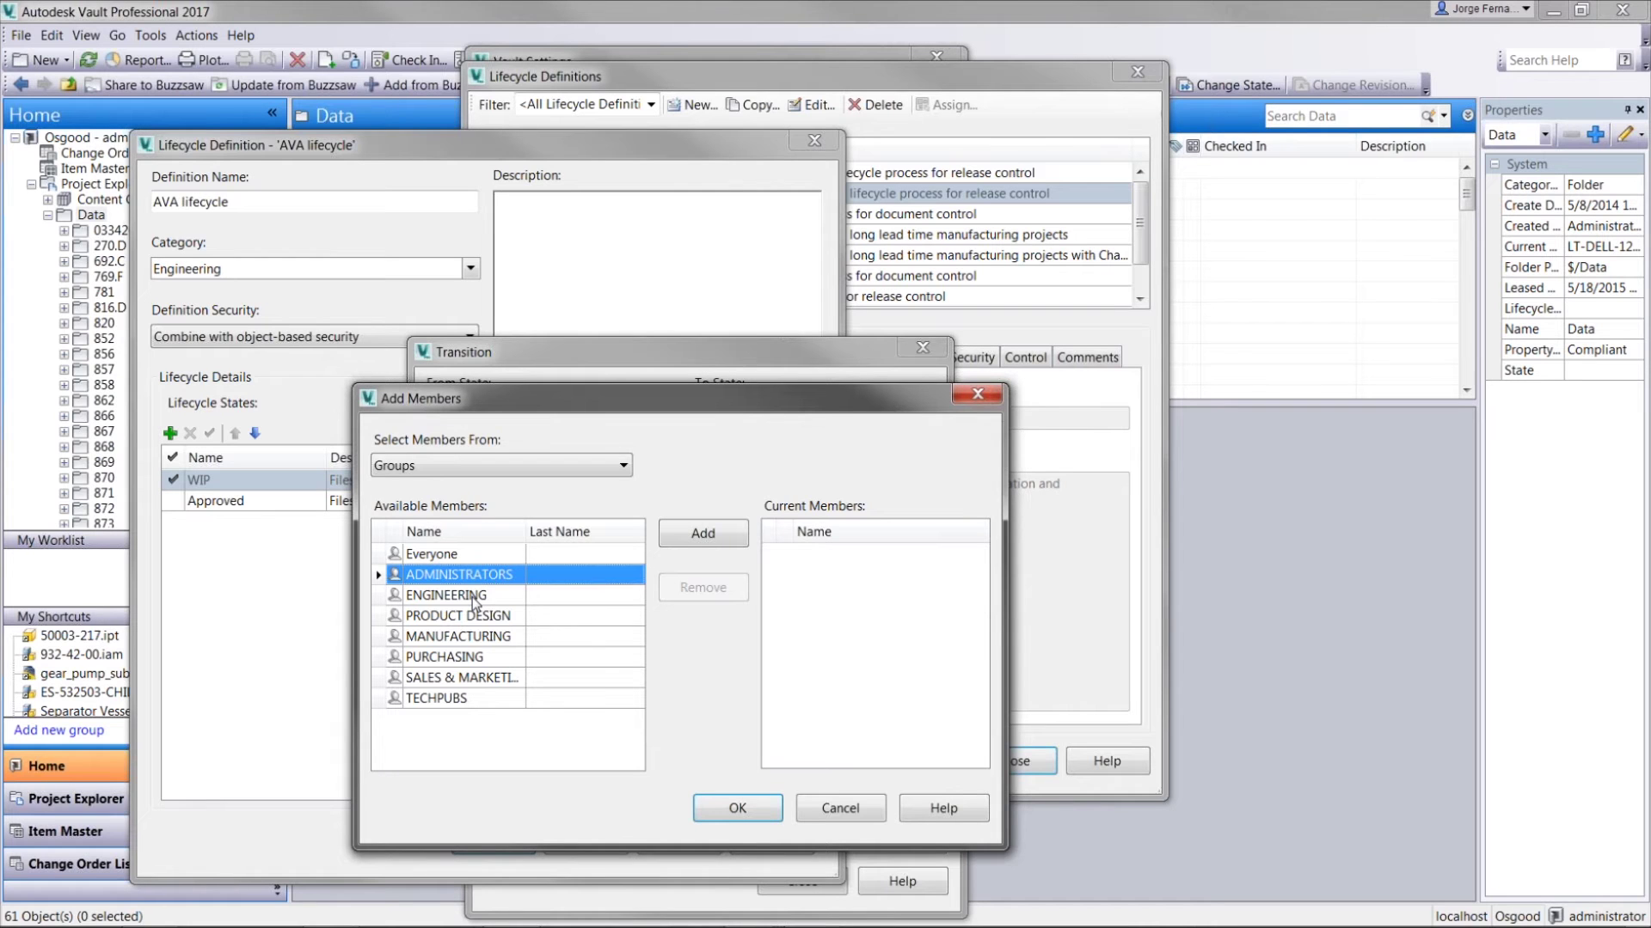
pyautogui.keyDown('ctrl'); pyautogui.click(472, 596); pyautogui.keyUp('ctrl')
pyautogui.keyDown('ctrl'); pyautogui.click(473, 615); pyautogui.keyUp('ctrl')
pyautogui.click(704, 533)
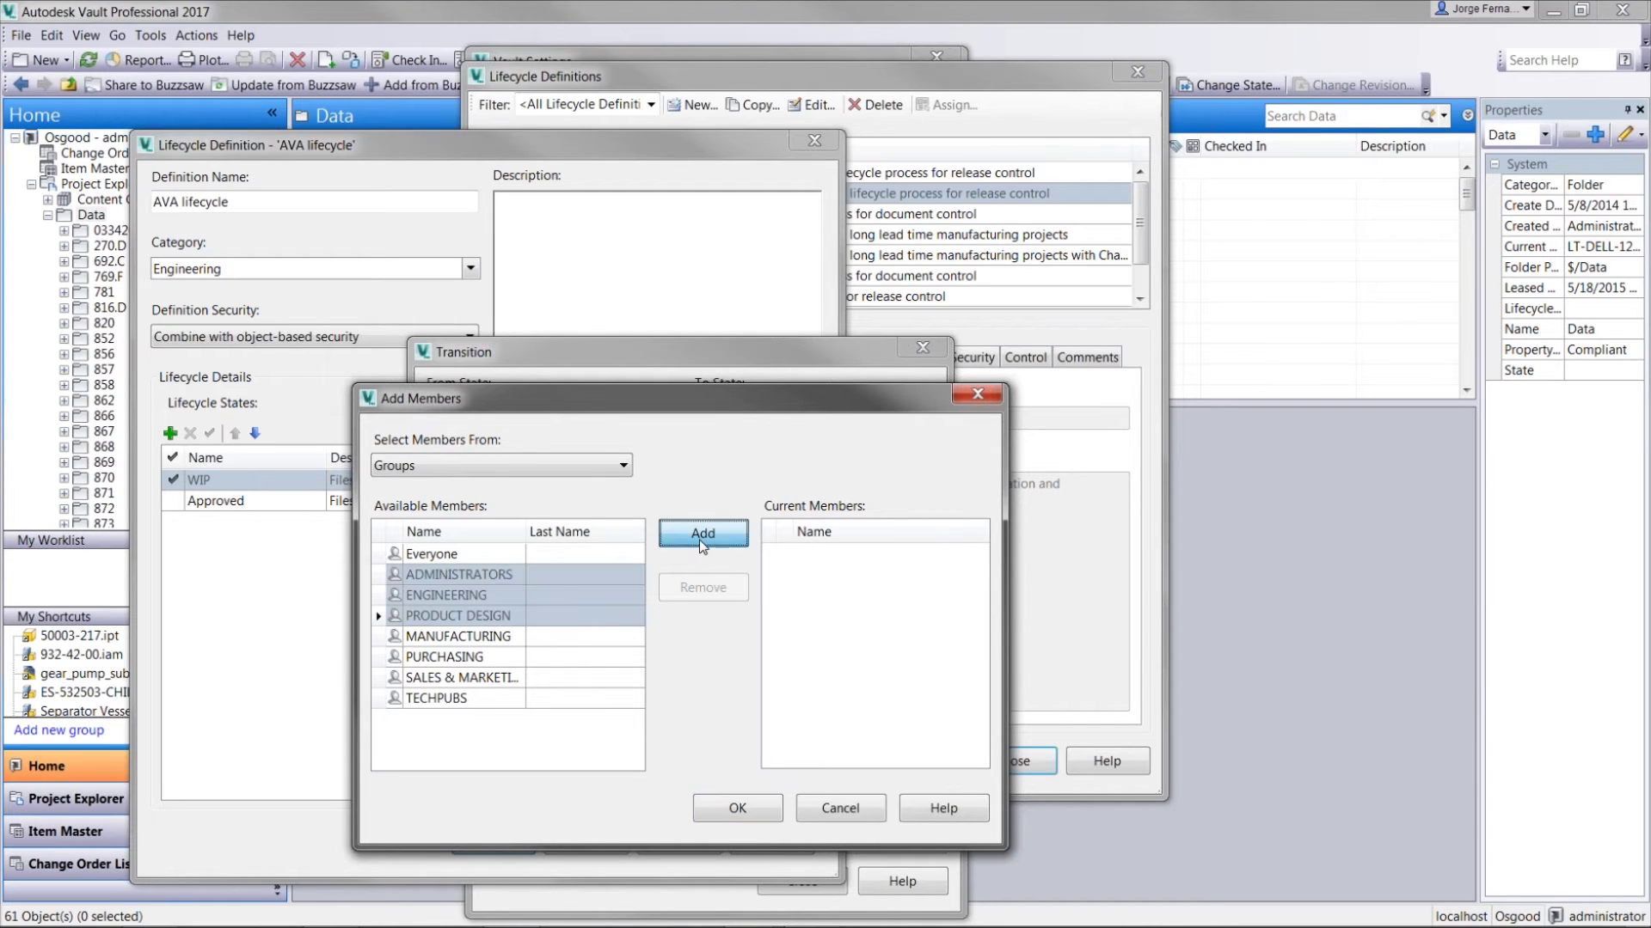
pyautogui.click(757, 806)
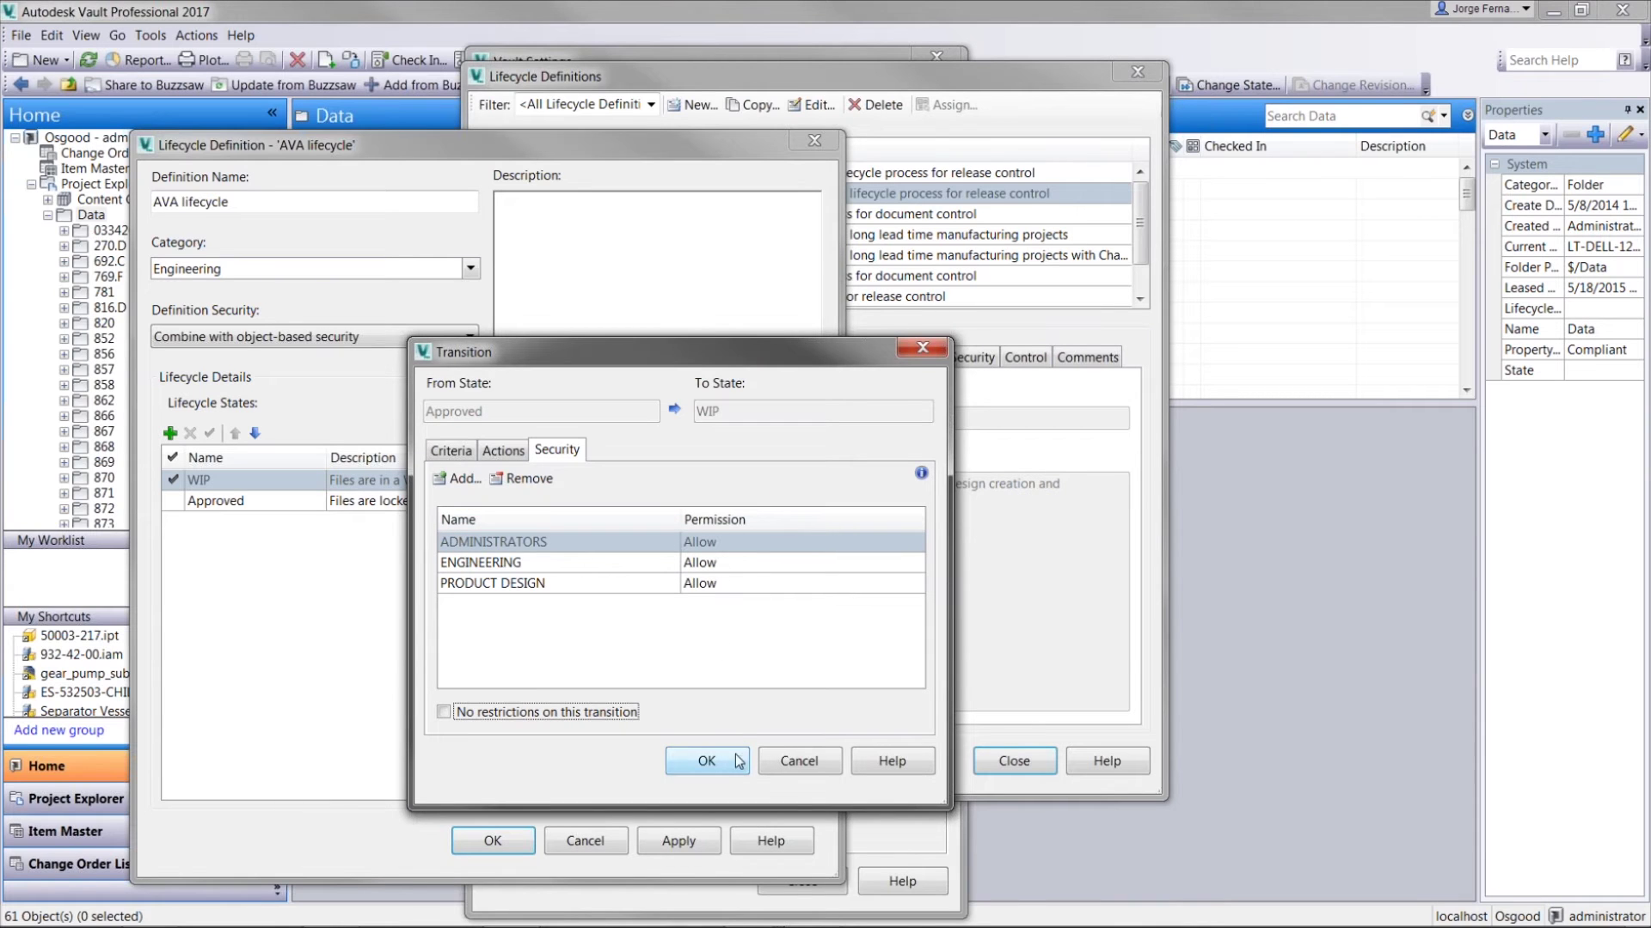
pyautogui.click(705, 762)
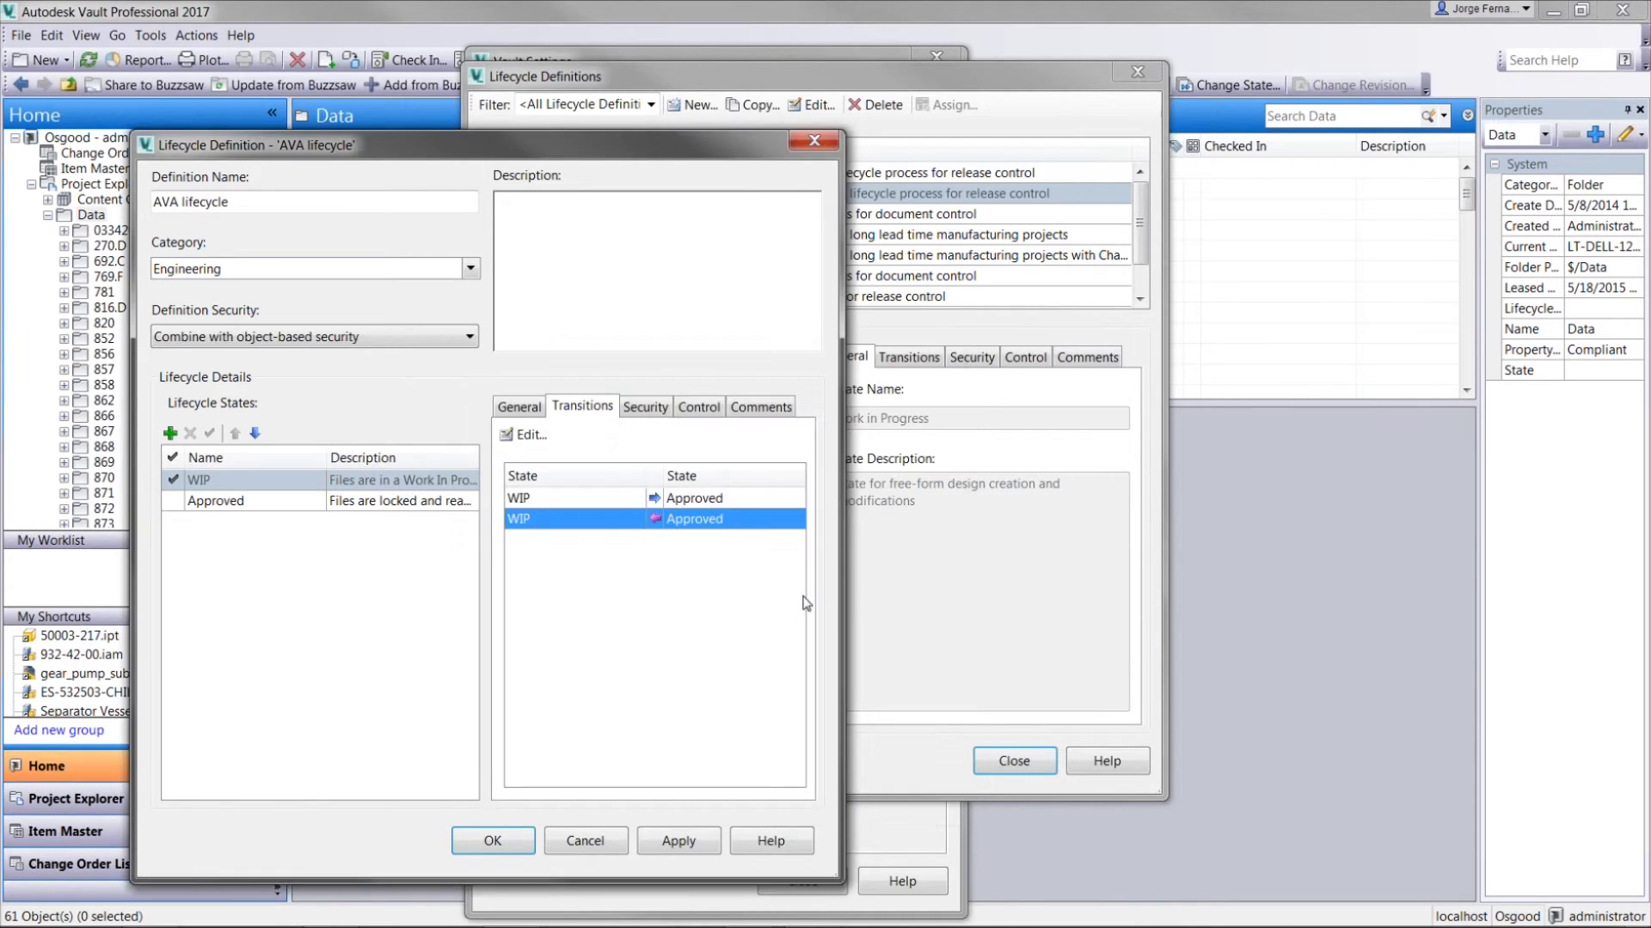
# - Save the AVA lifecycle definition, check its entry among the lifecycle definitions and close the list
pyautogui.click(492, 842)
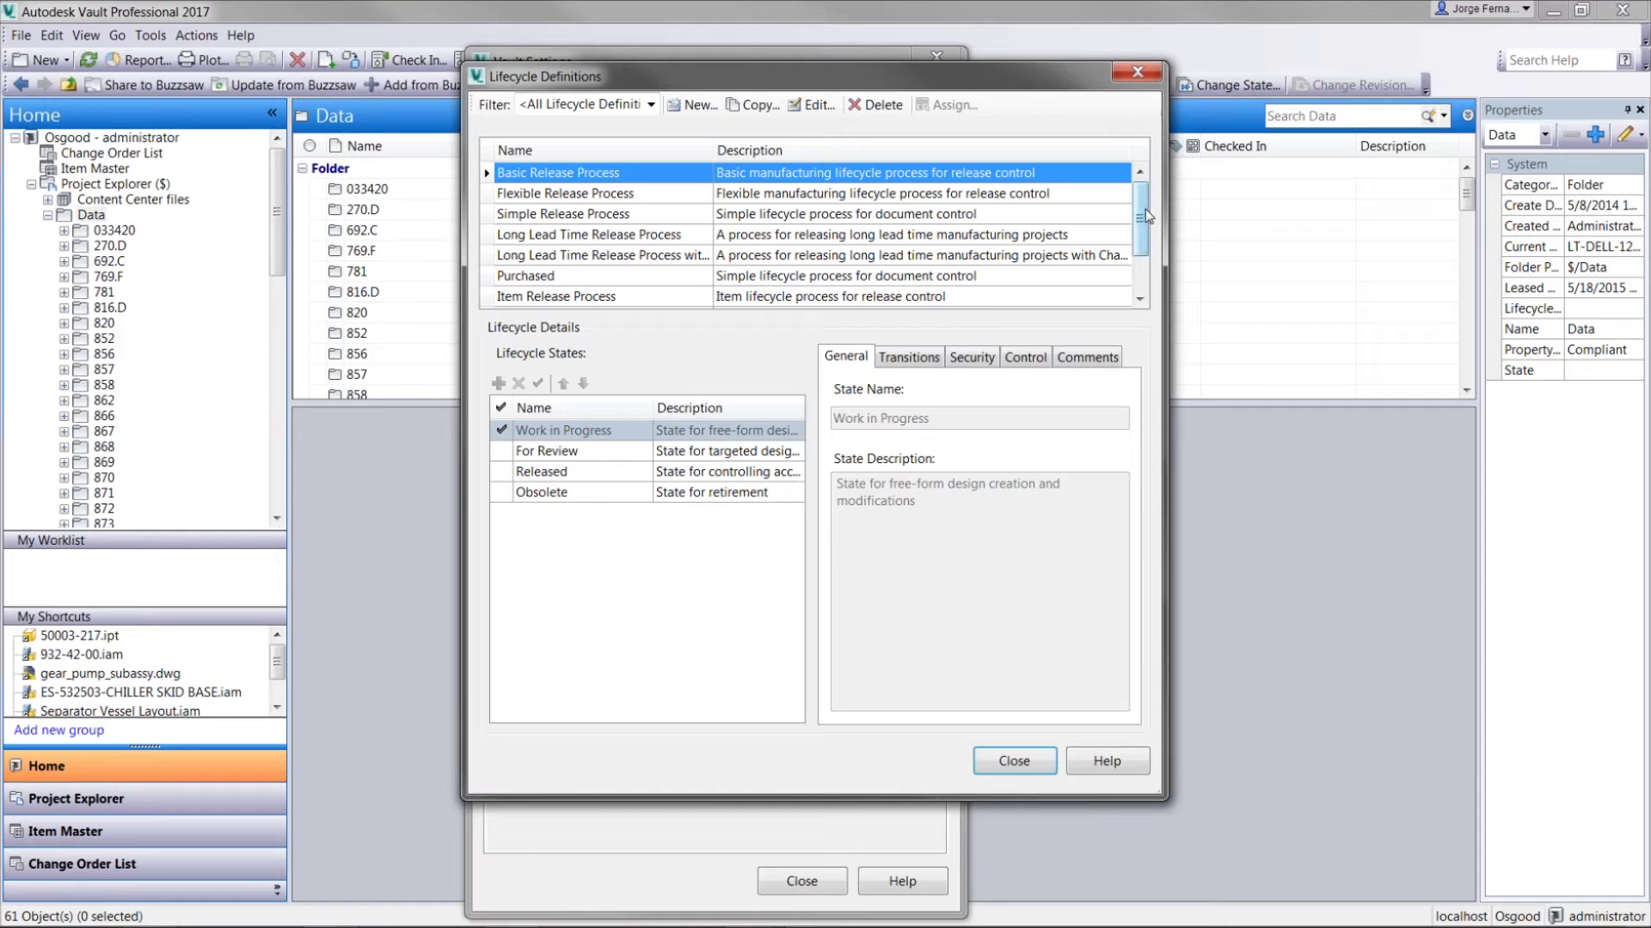
pyautogui.moveTo(1146, 215); pyautogui.dragTo(1146, 248)
pyautogui.click(563, 296)
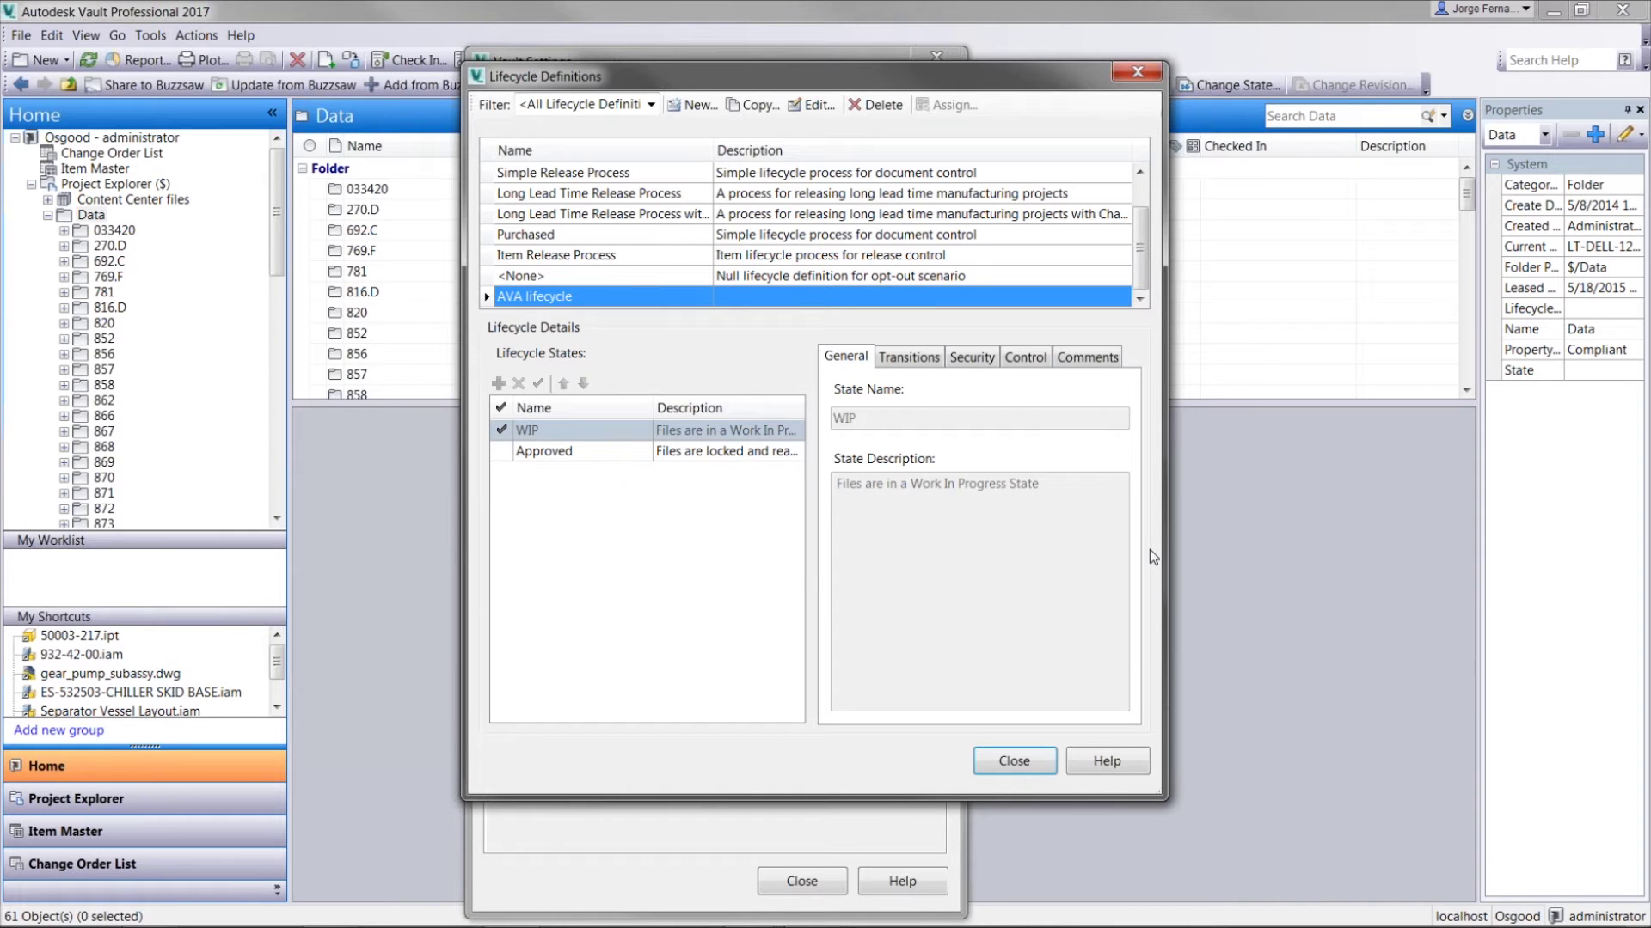
pyautogui.click(1011, 763)
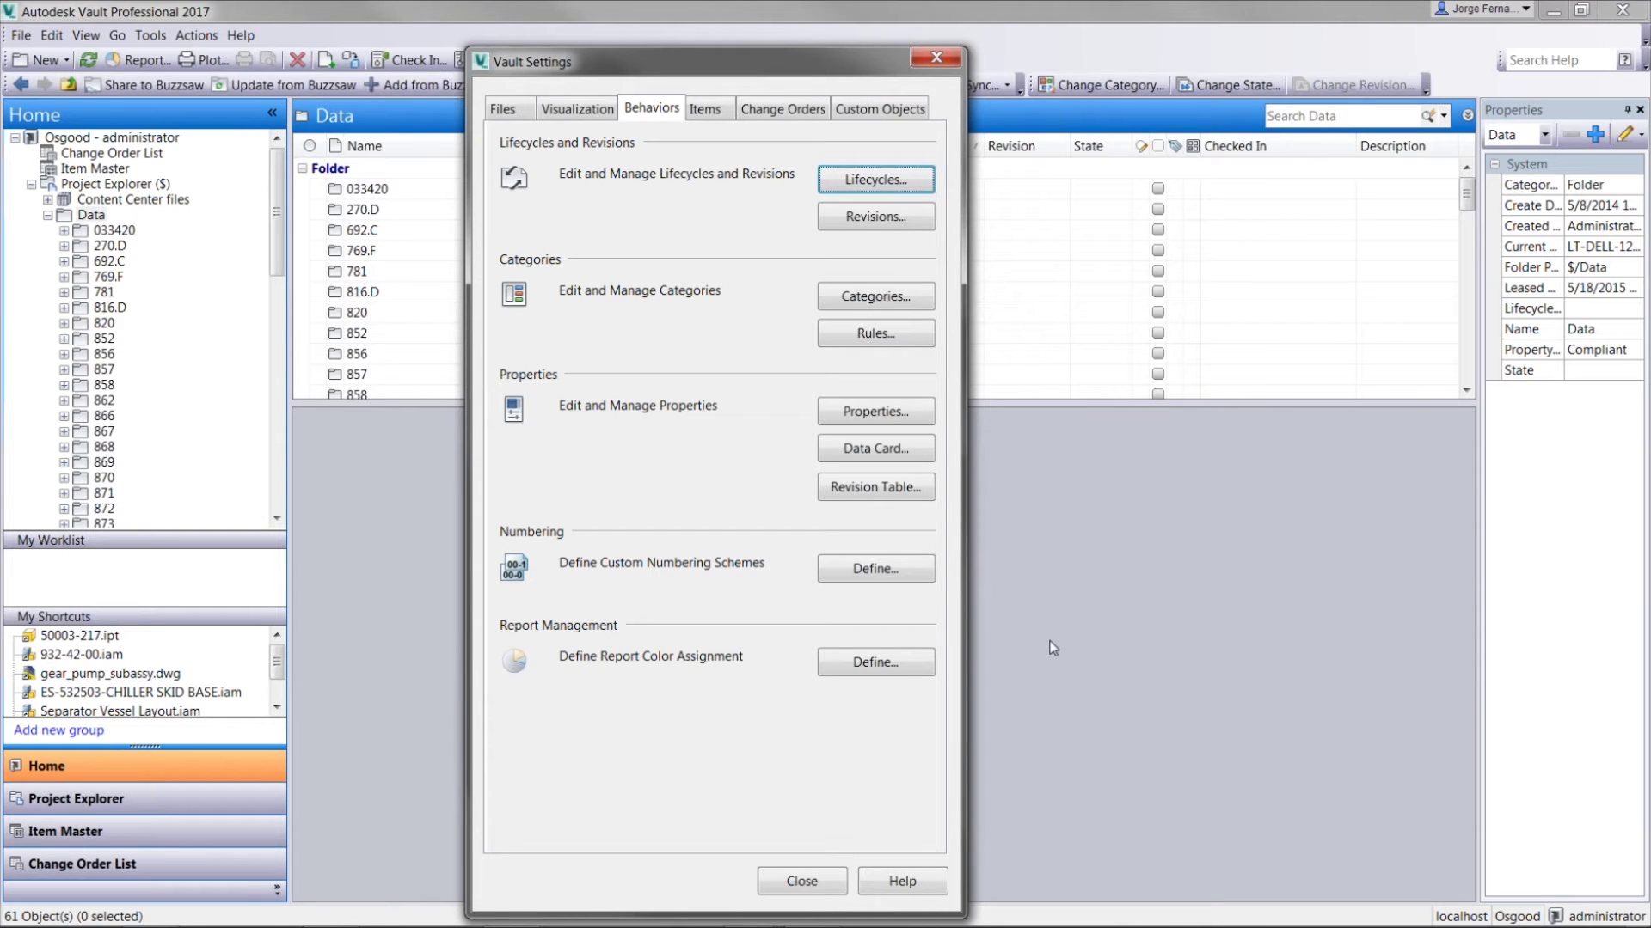
# - Make AVA lifecycle the default lifecycle definition for the Engineering file category
pyautogui.click(893, 298)
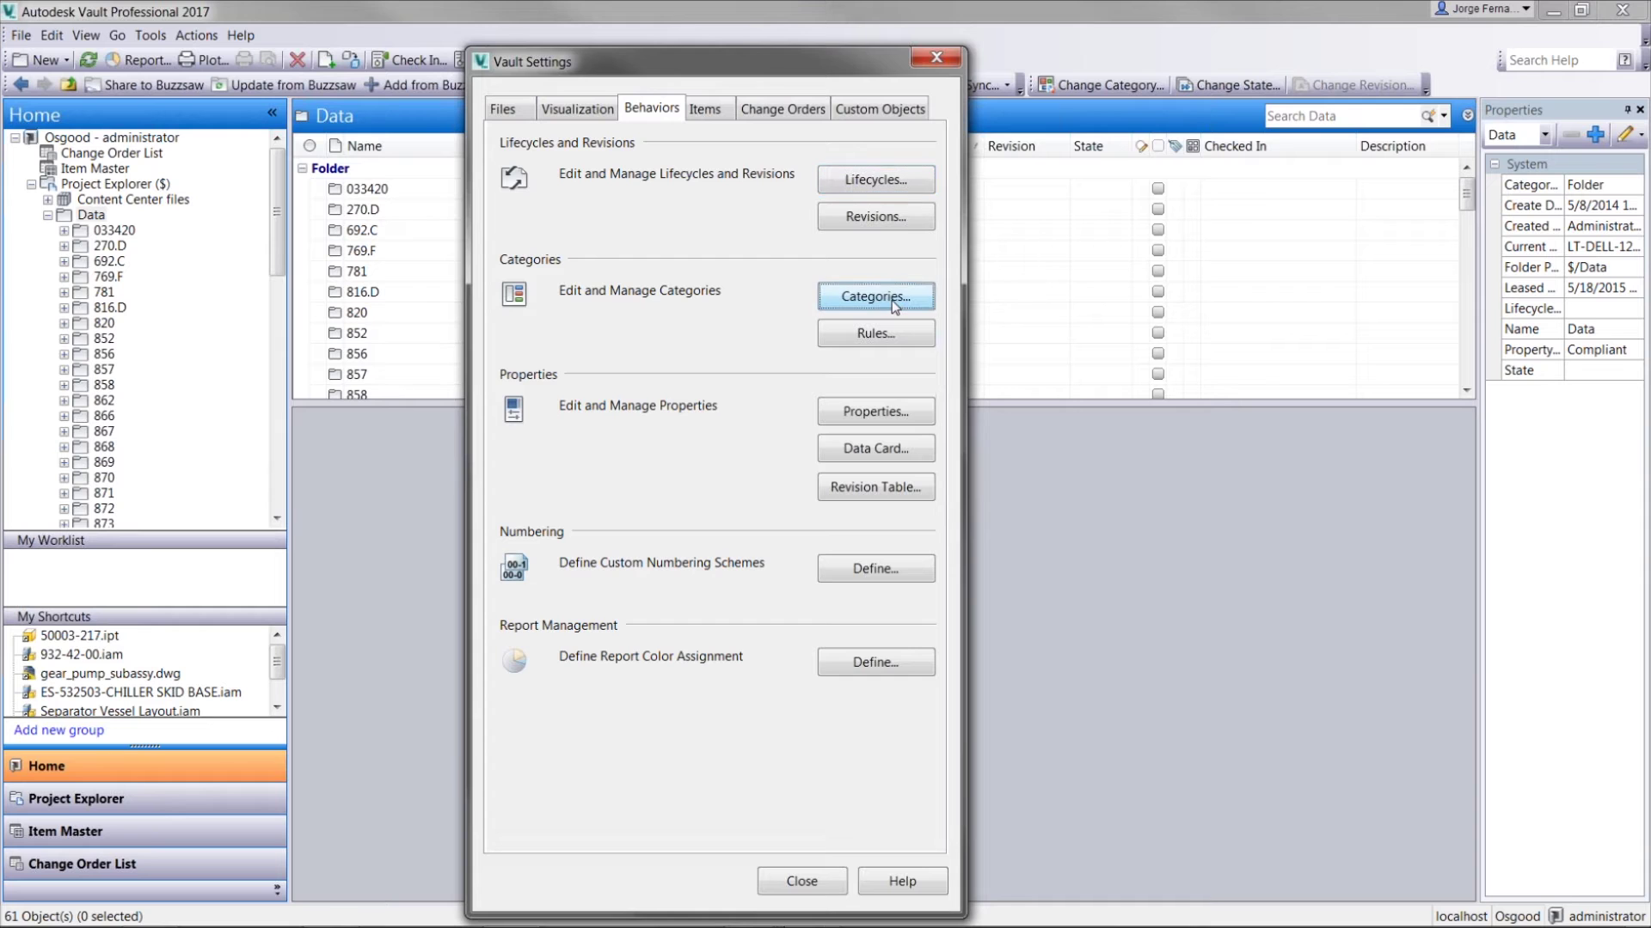
pyautogui.moveTo(779, 208); pyautogui.dragTo(944, 217)
pyautogui.click(560, 268)
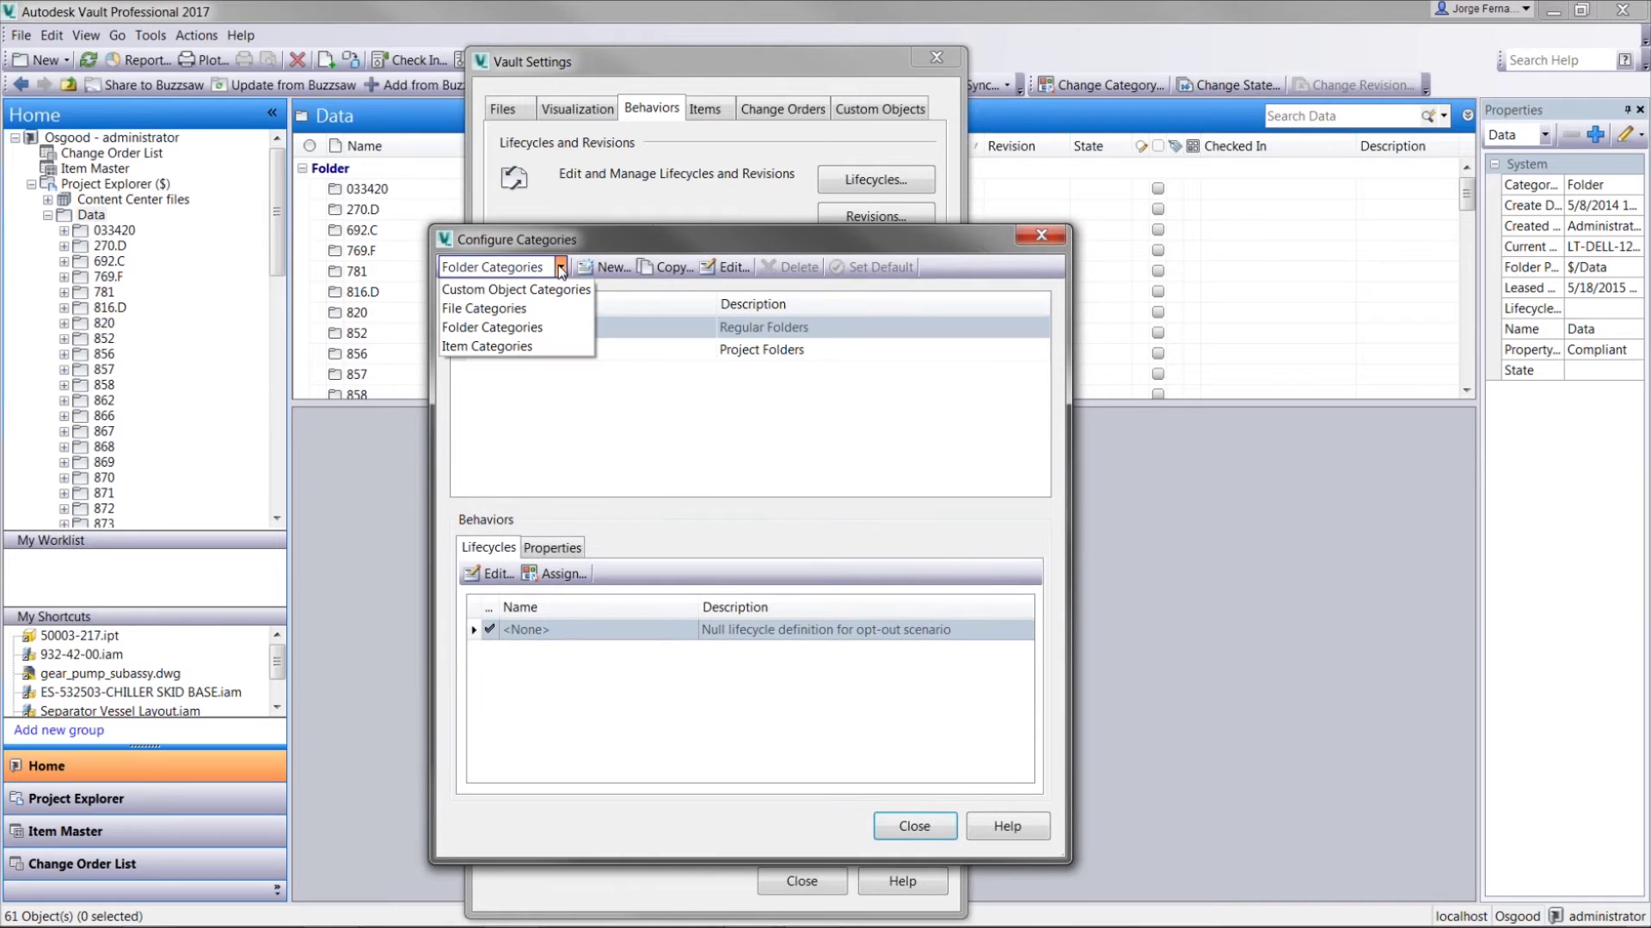
pyautogui.click(518, 309)
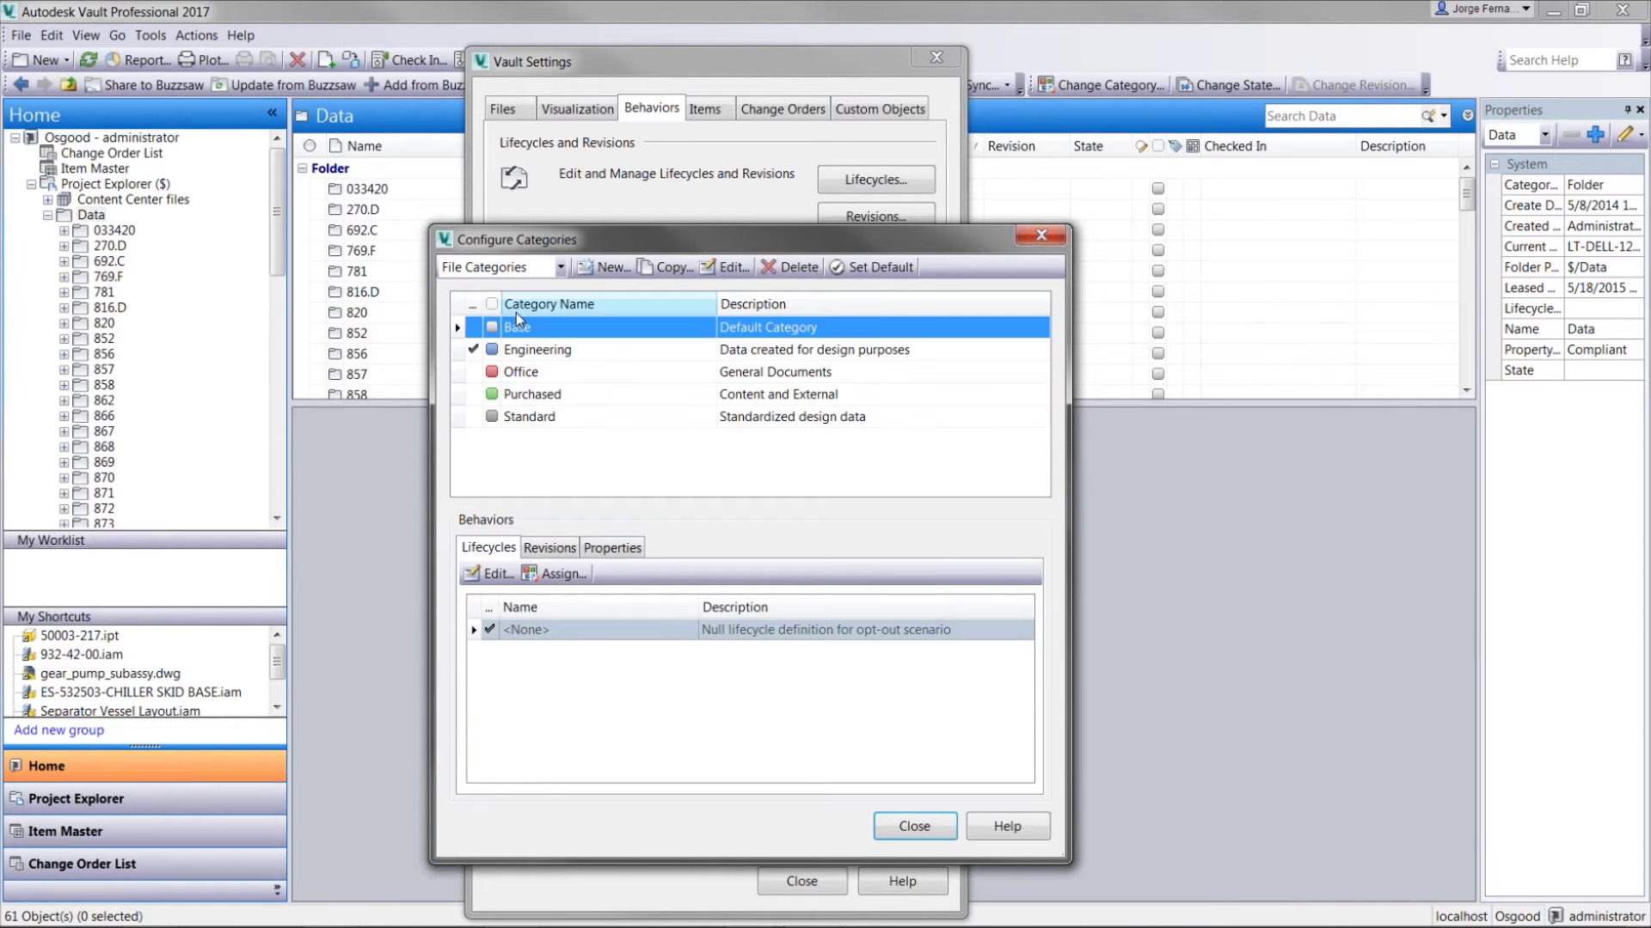
pyautogui.click(537, 352)
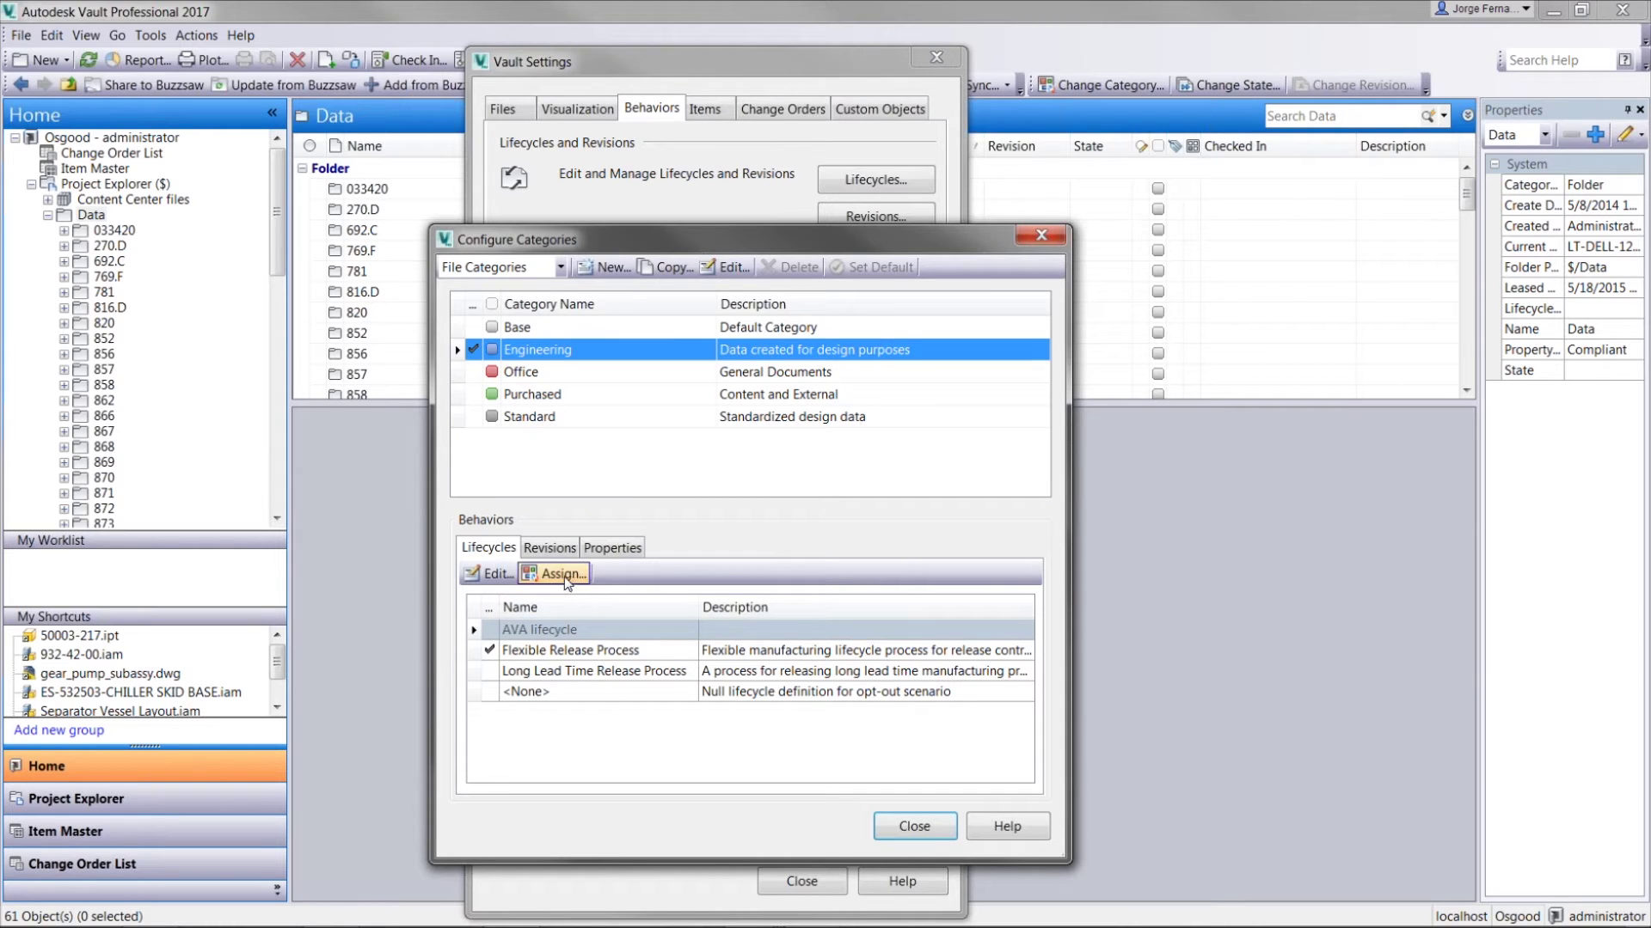
pyautogui.click(563, 576)
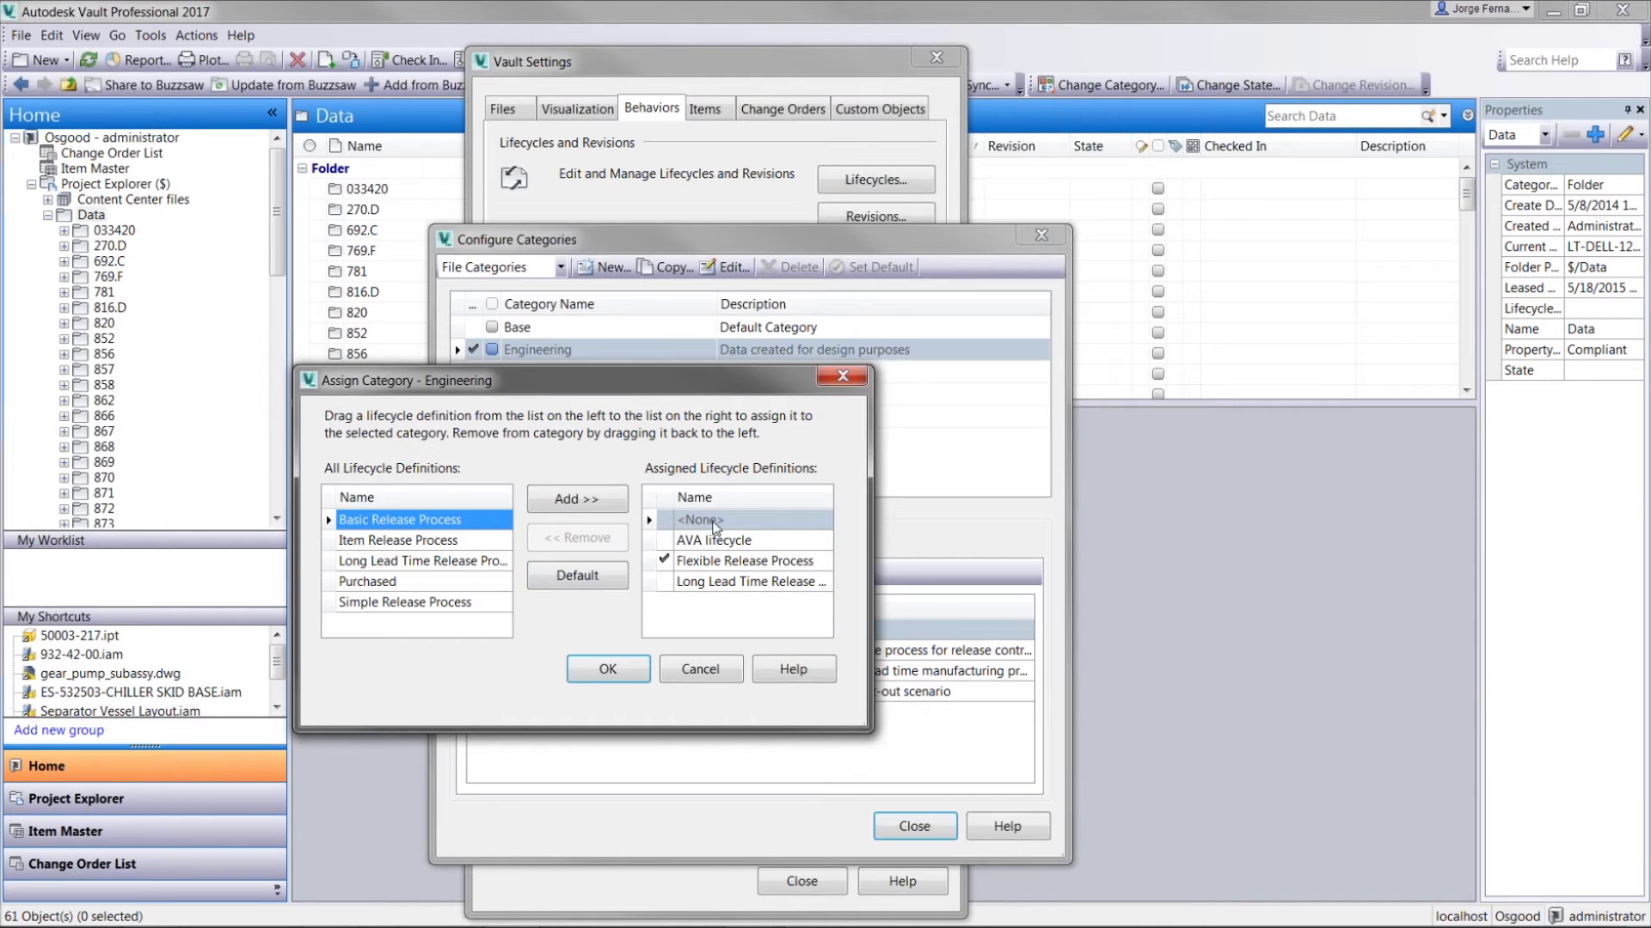
pyautogui.click(712, 542)
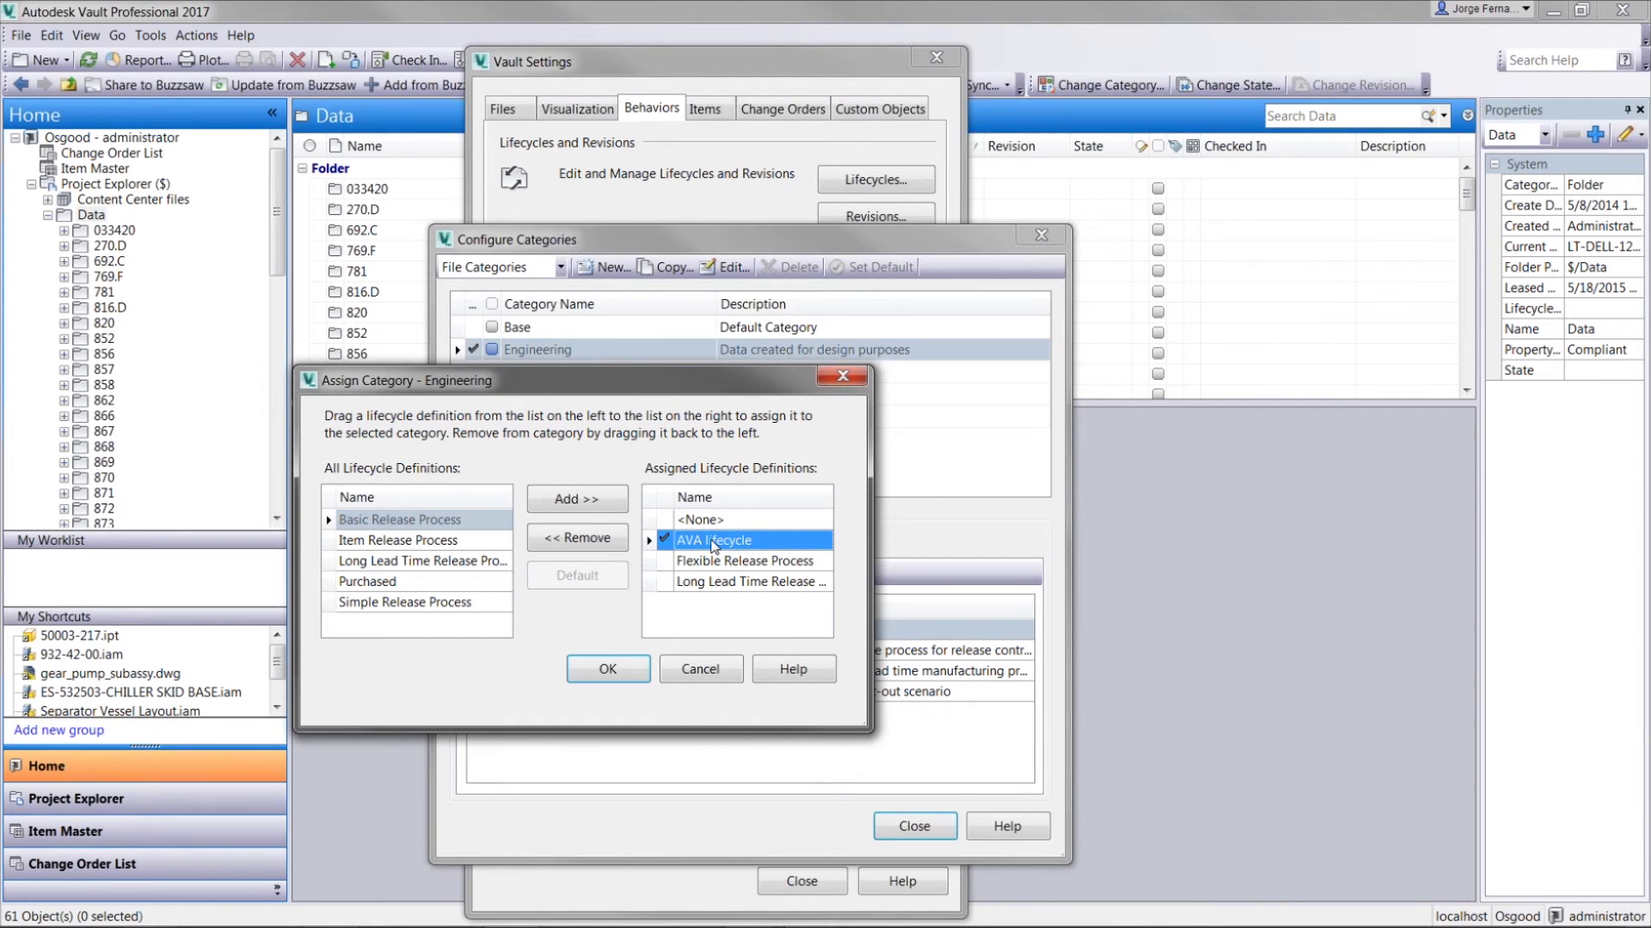
pyautogui.click(616, 670)
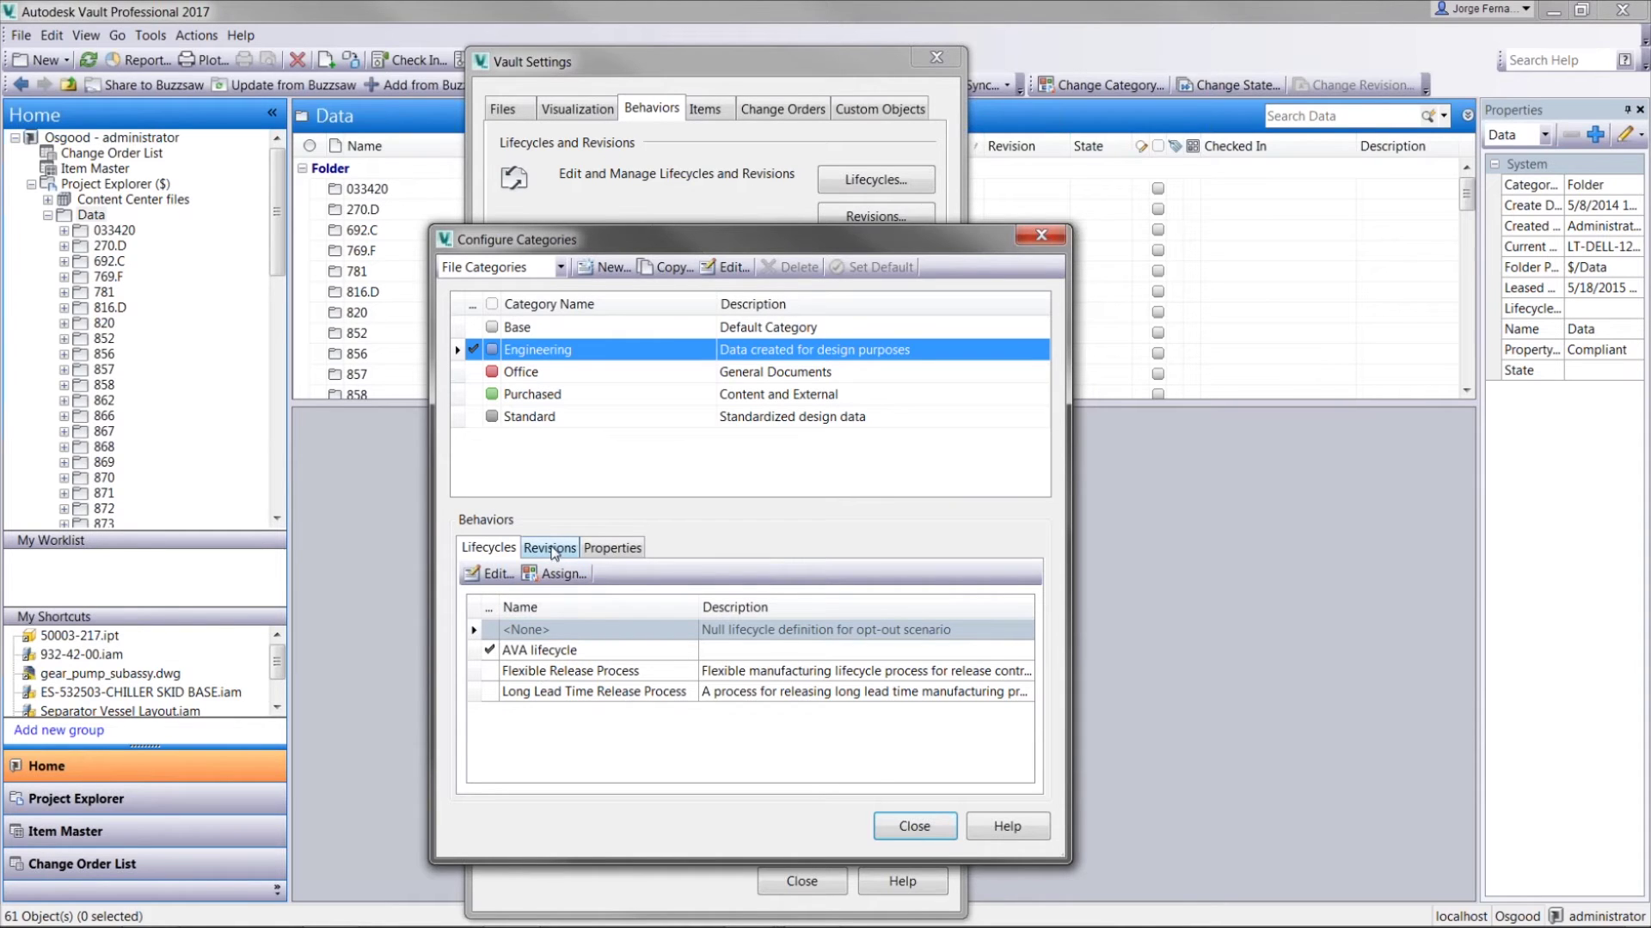
# - Assign the Standard Numeric Format revision scheme to the Engineering file category and make it the default
pyautogui.click(565, 551)
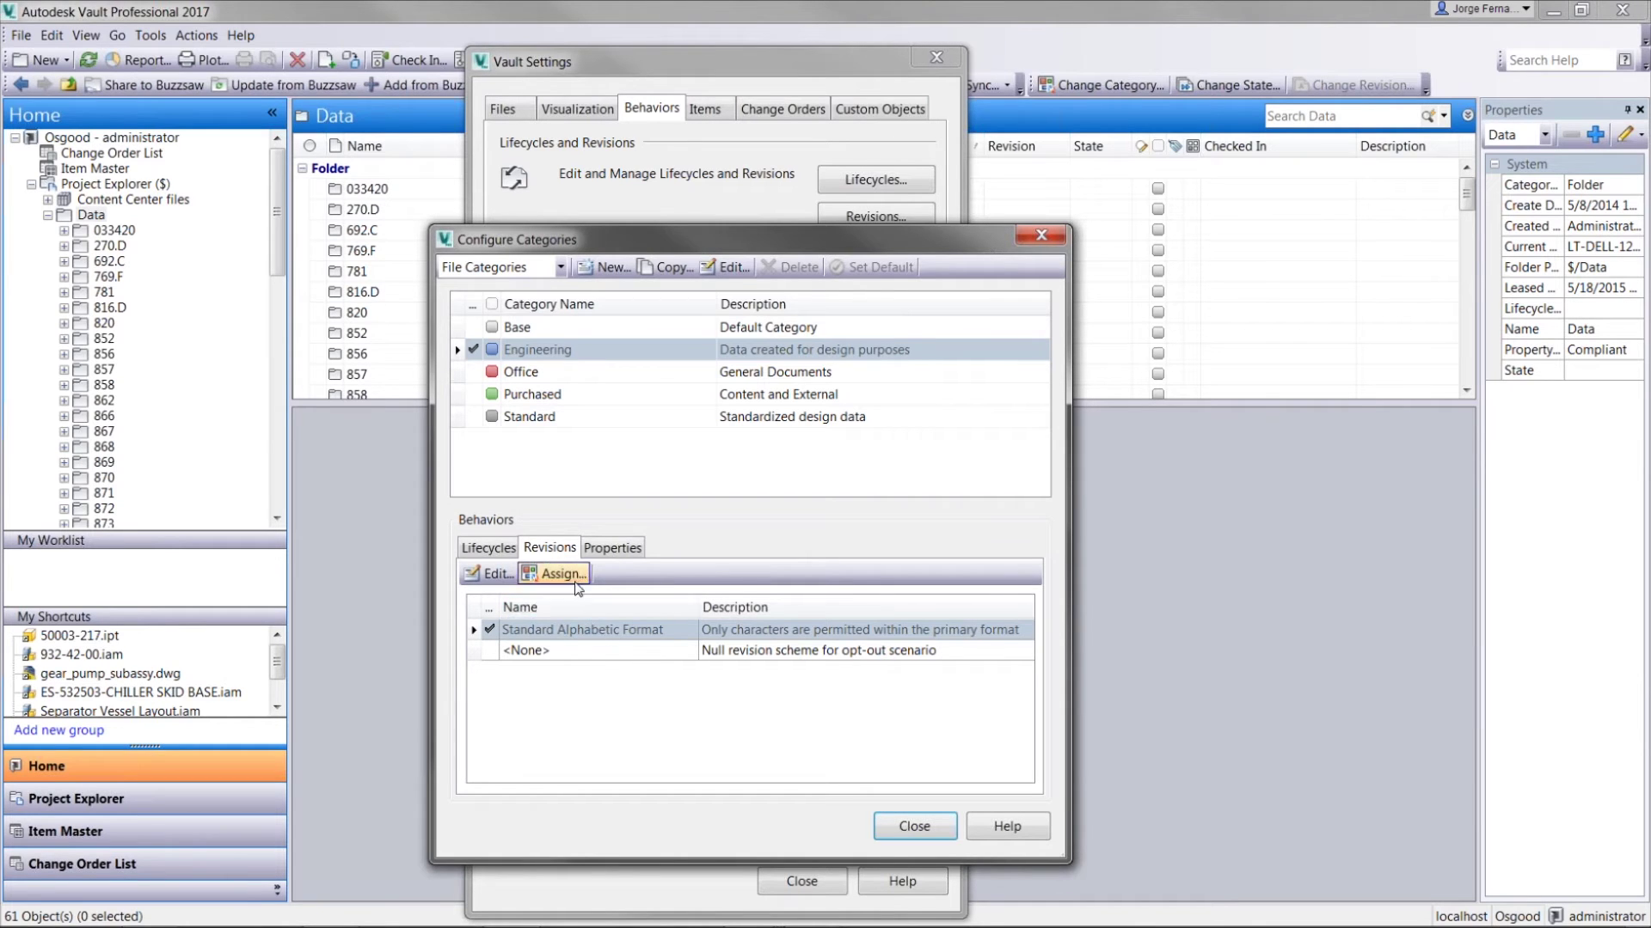
pyautogui.click(575, 579)
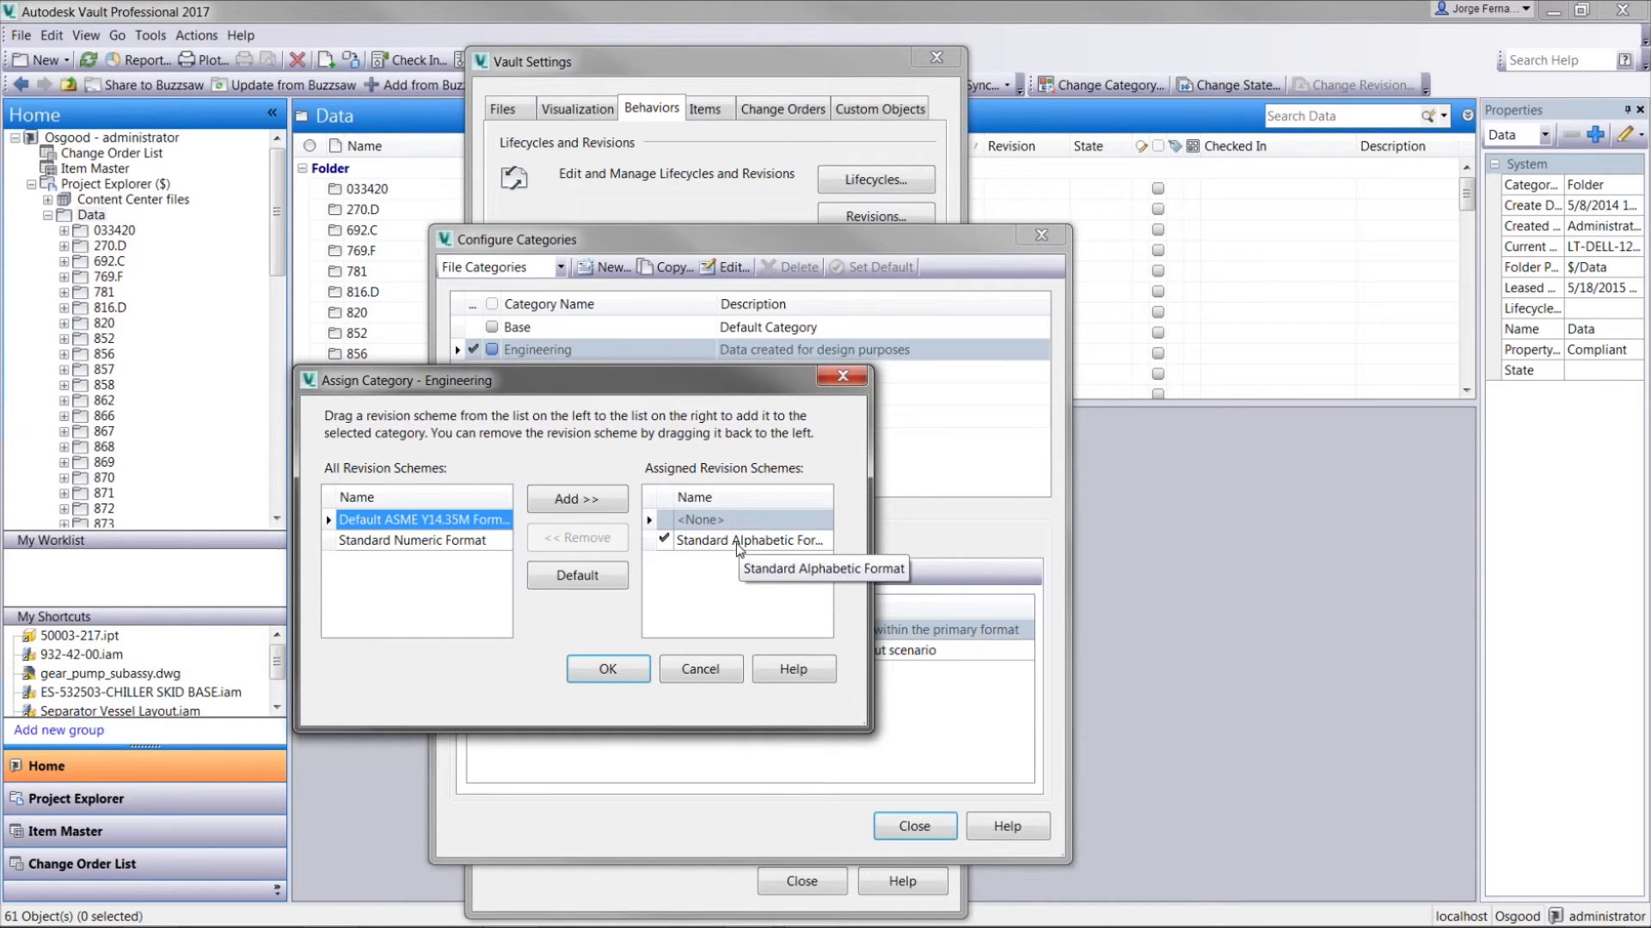
pyautogui.doubleClick(428, 541)
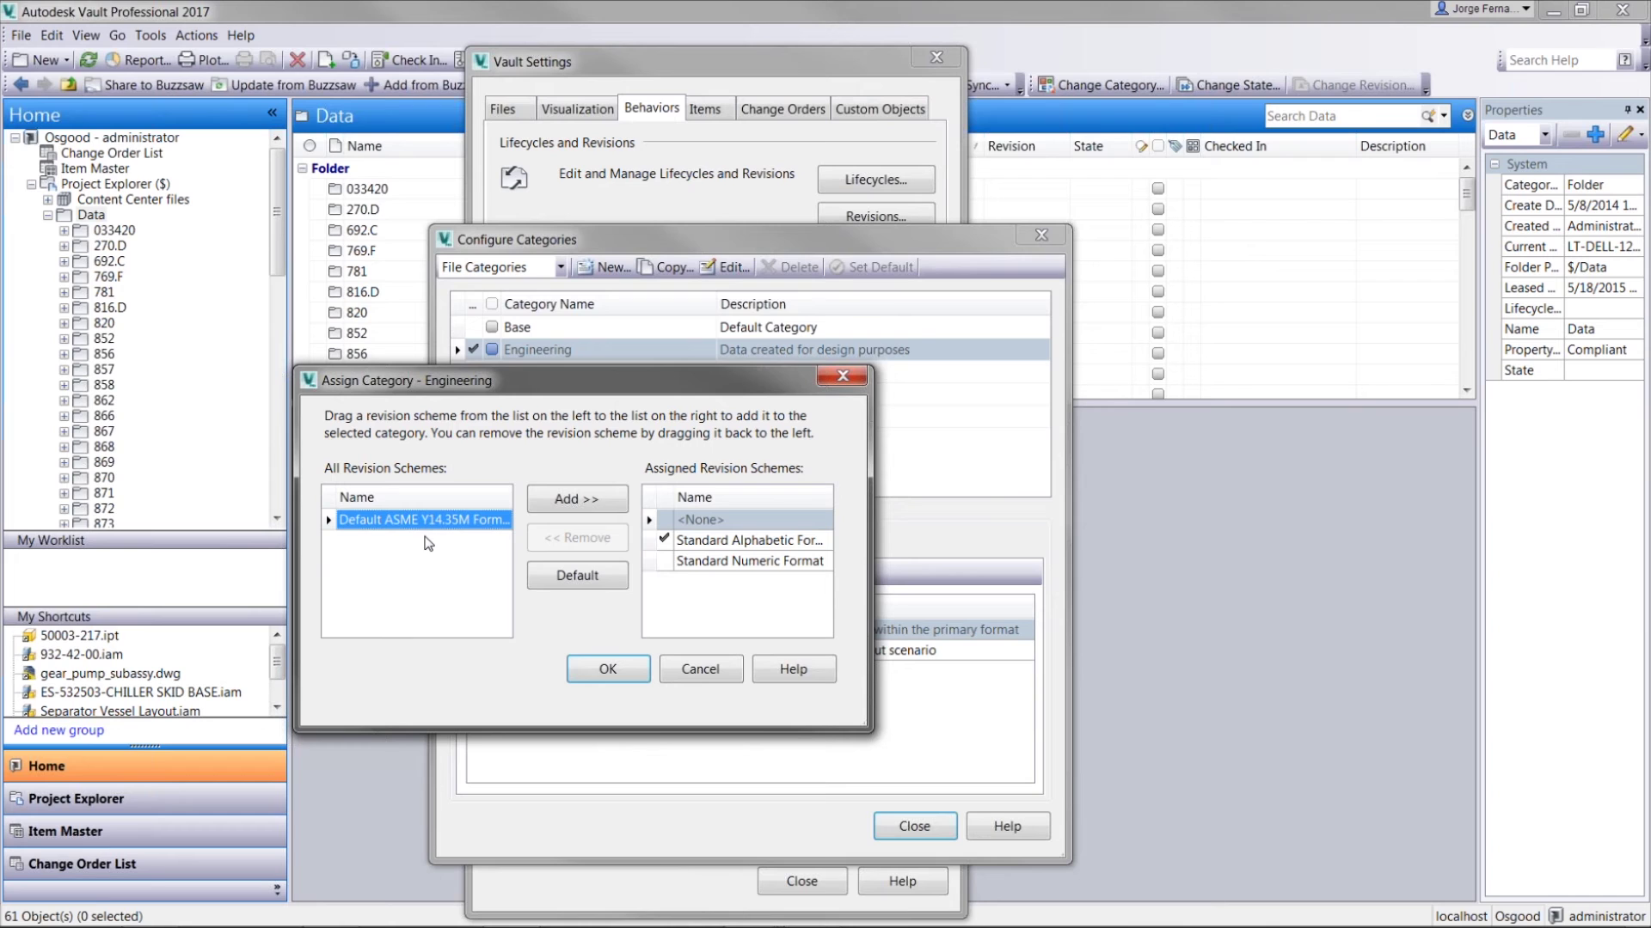
pyautogui.doubleClick(725, 564)
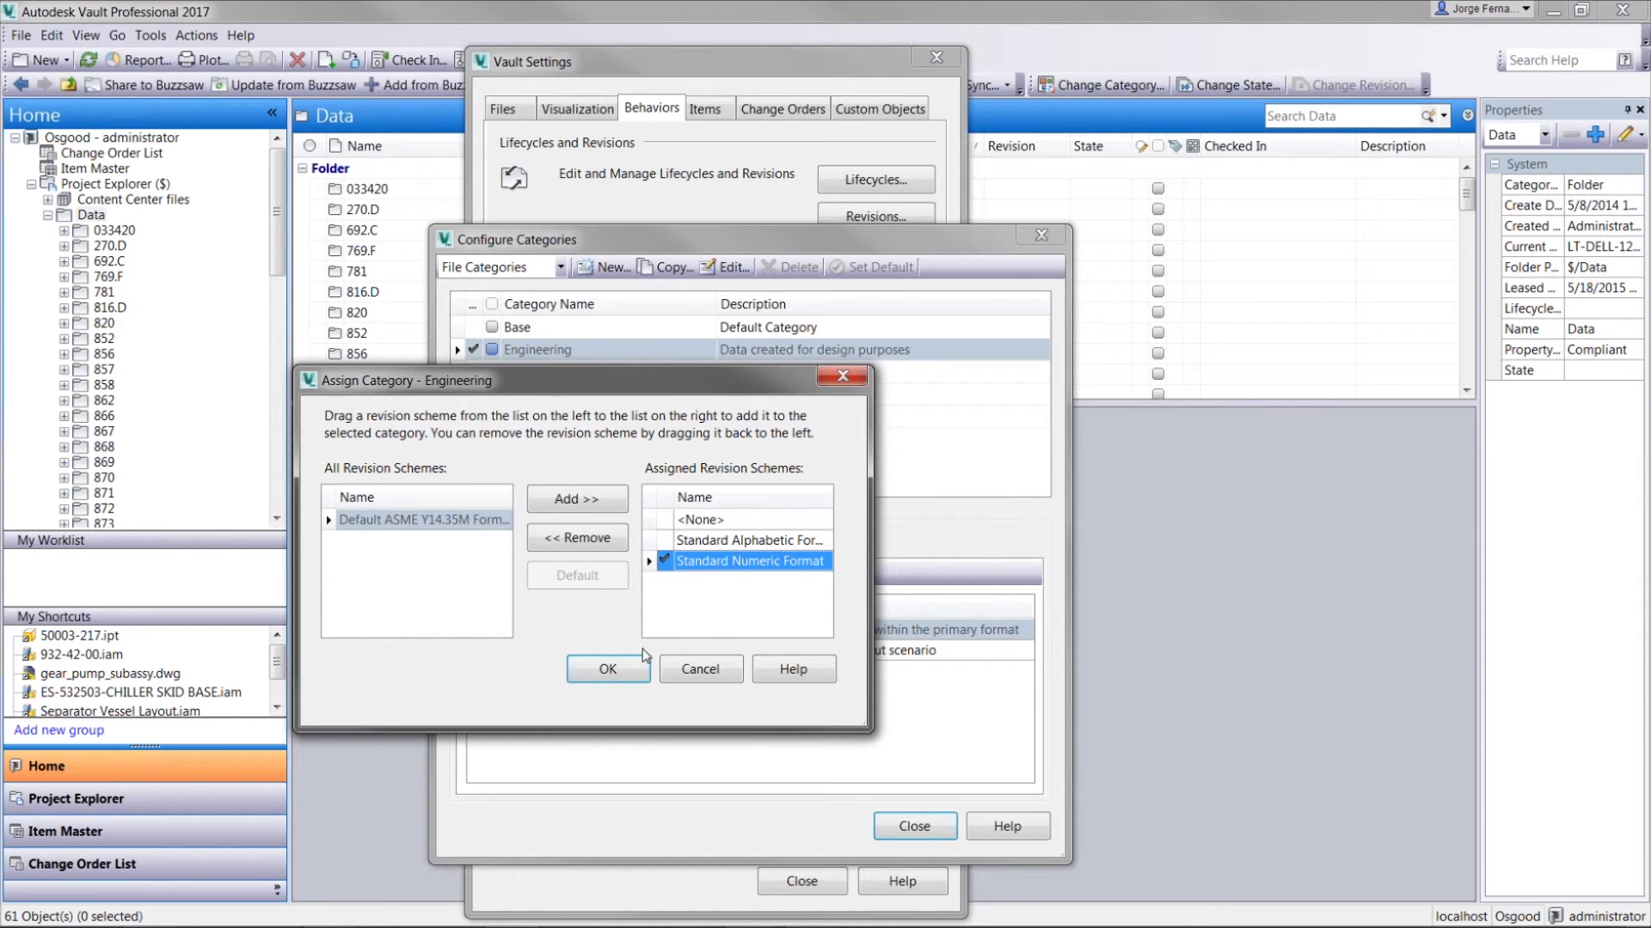
pyautogui.click(612, 667)
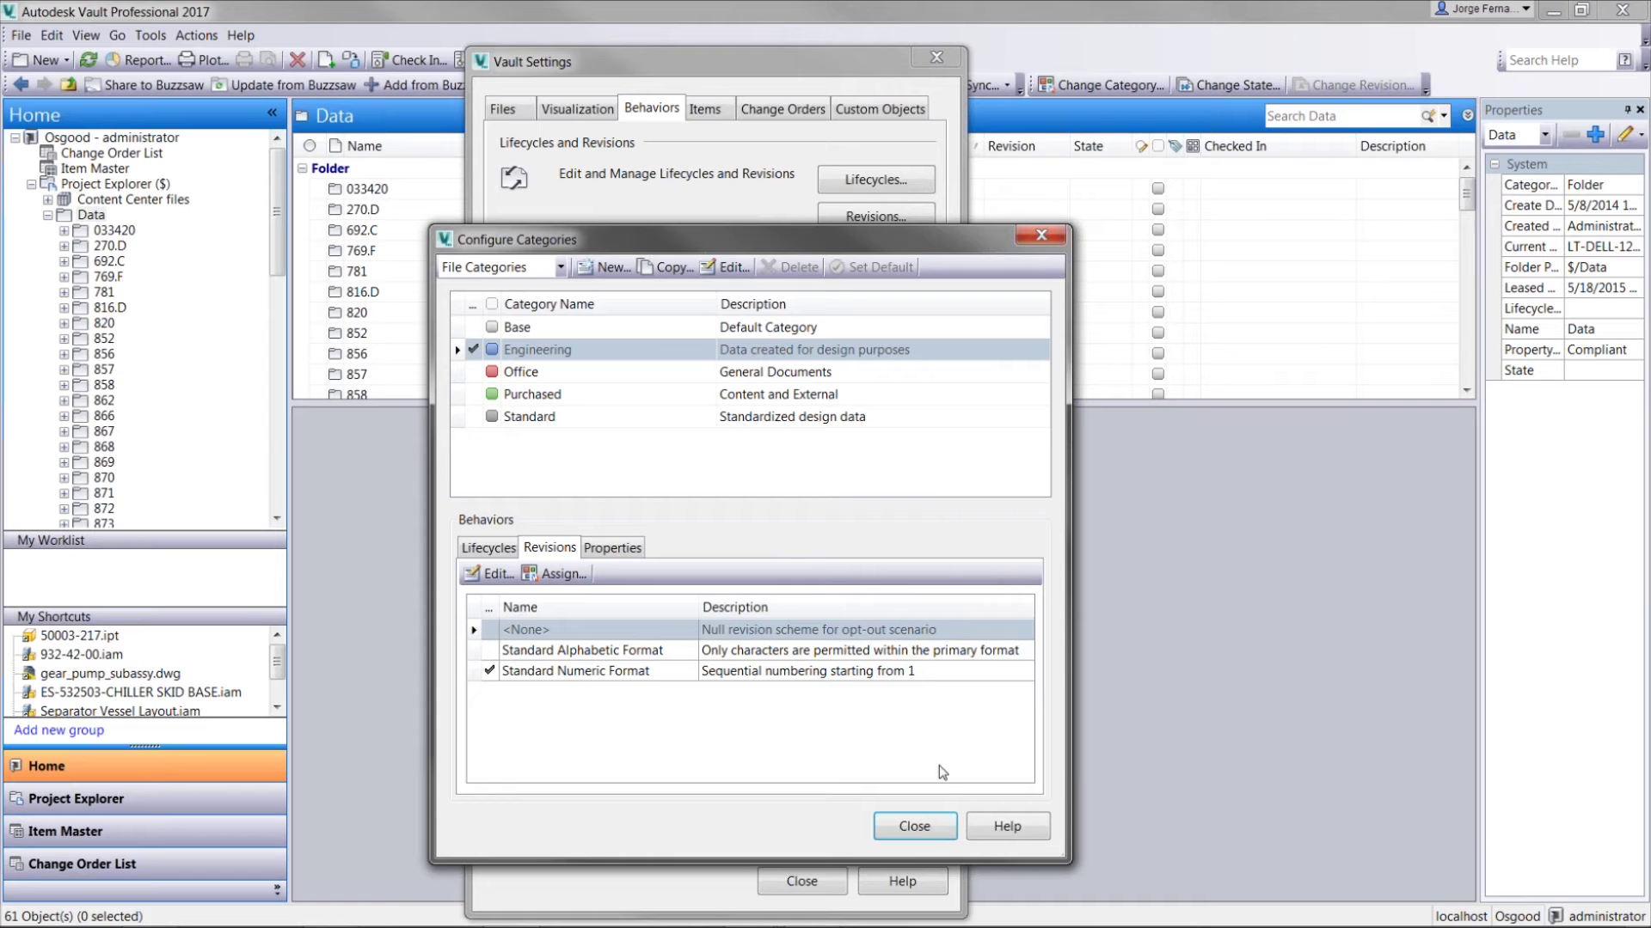
pyautogui.click(919, 820)
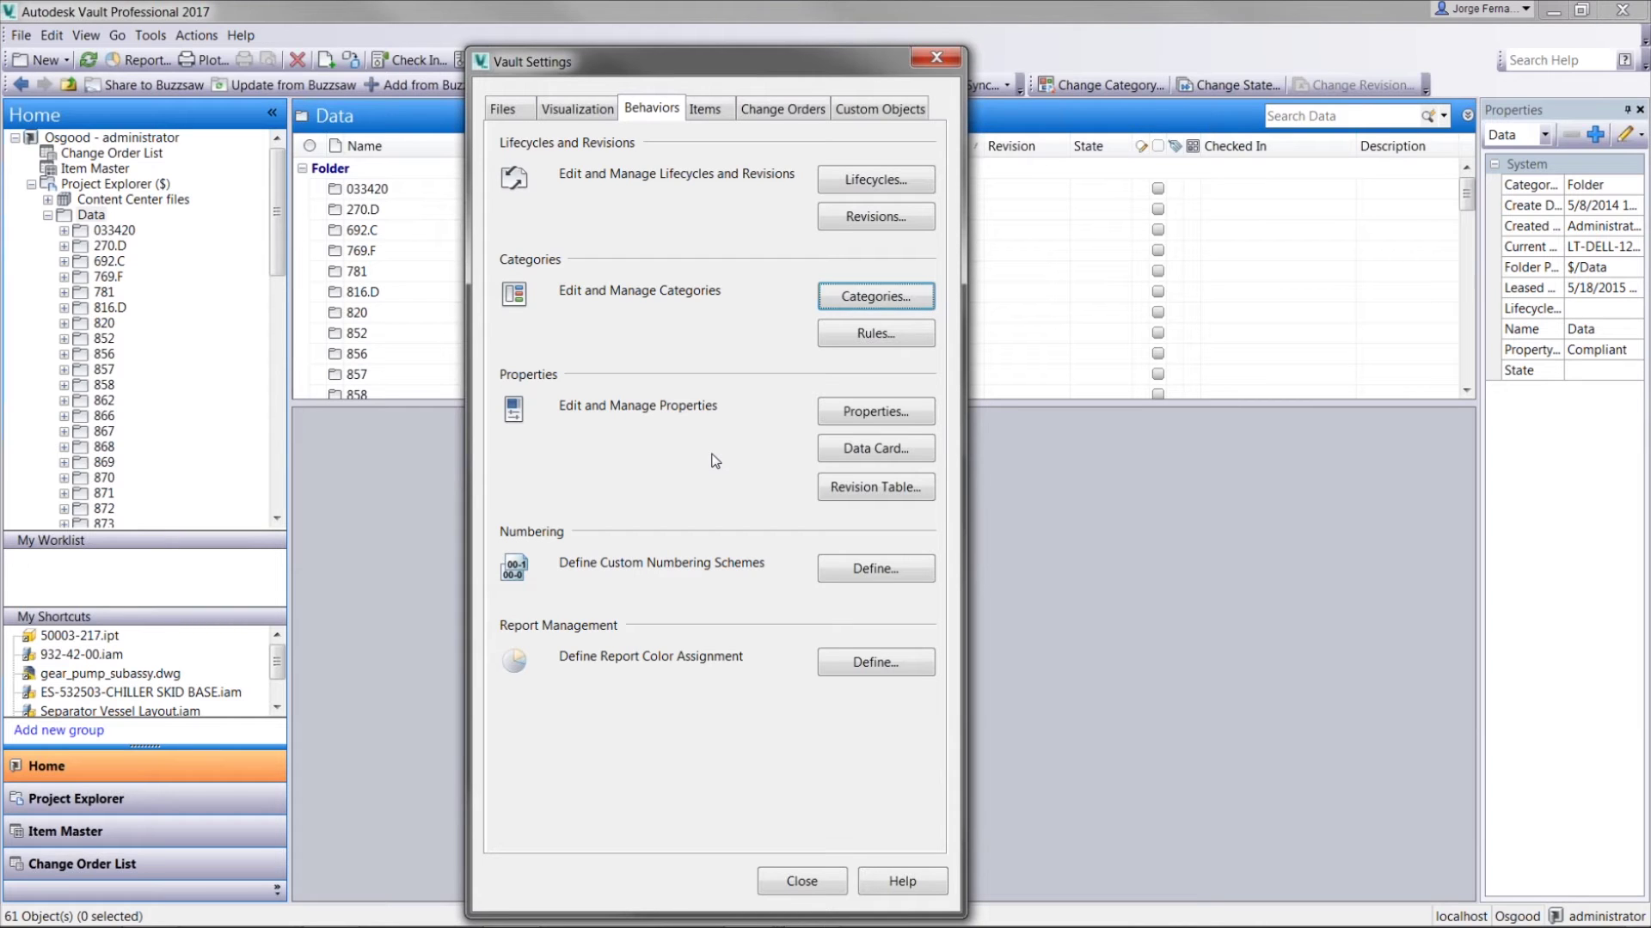
# - Open the property definitions and compare the mappings of the Rev Number and Revision properties
pyautogui.click(891, 414)
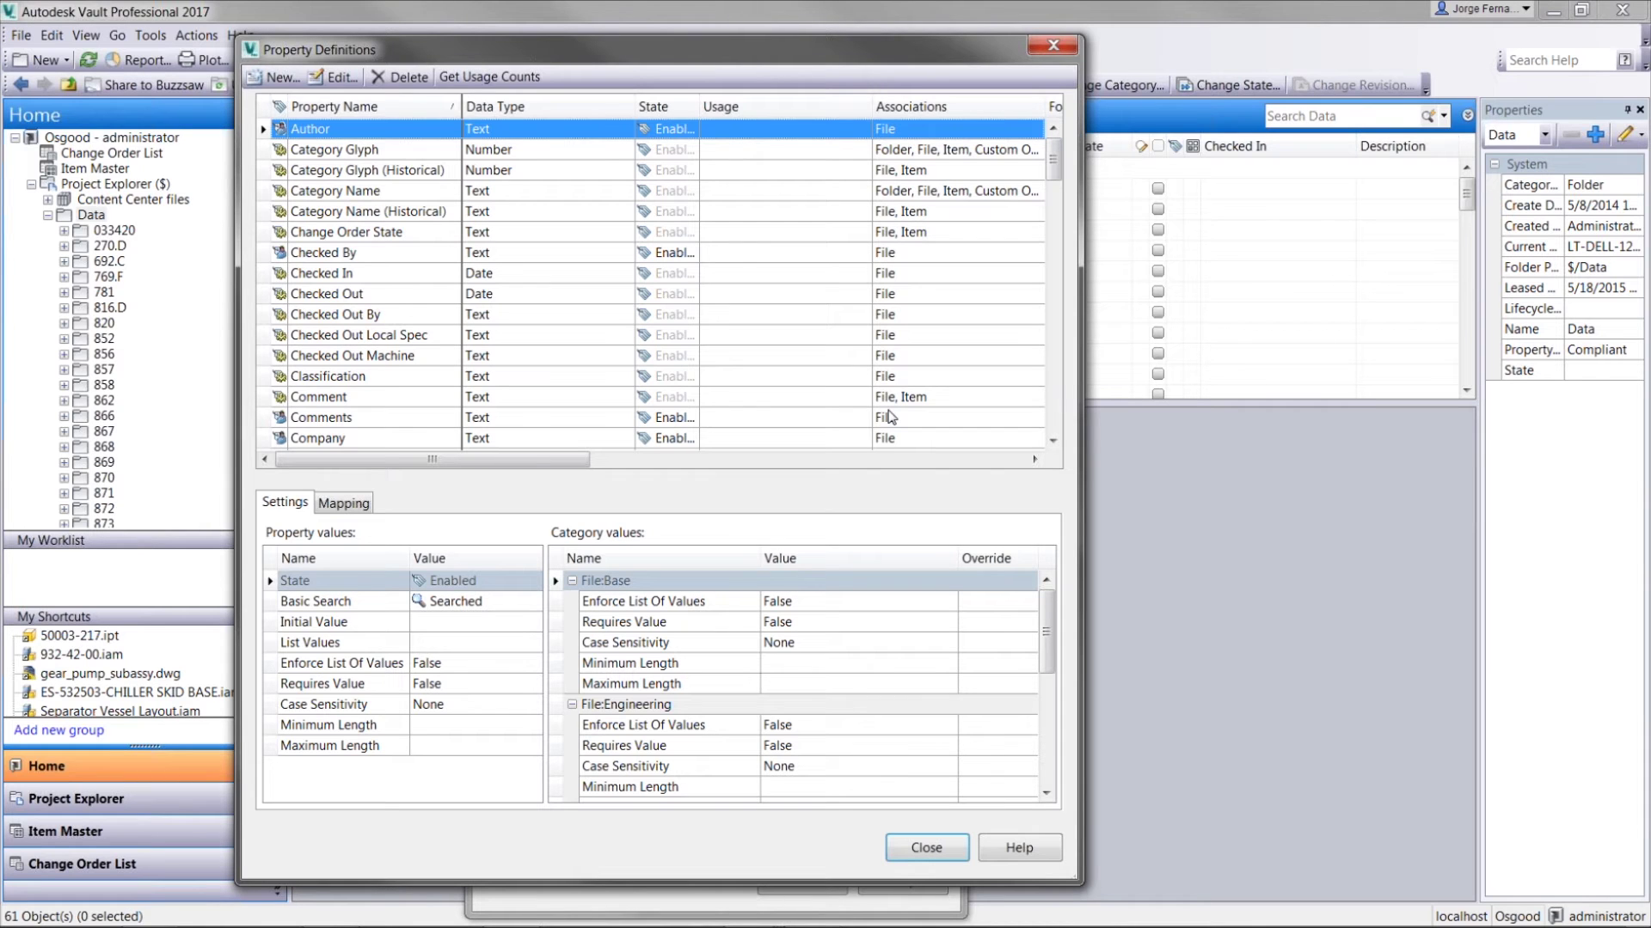
pyautogui.click(354, 294)
pyautogui.scroll(-2, 369, 275)
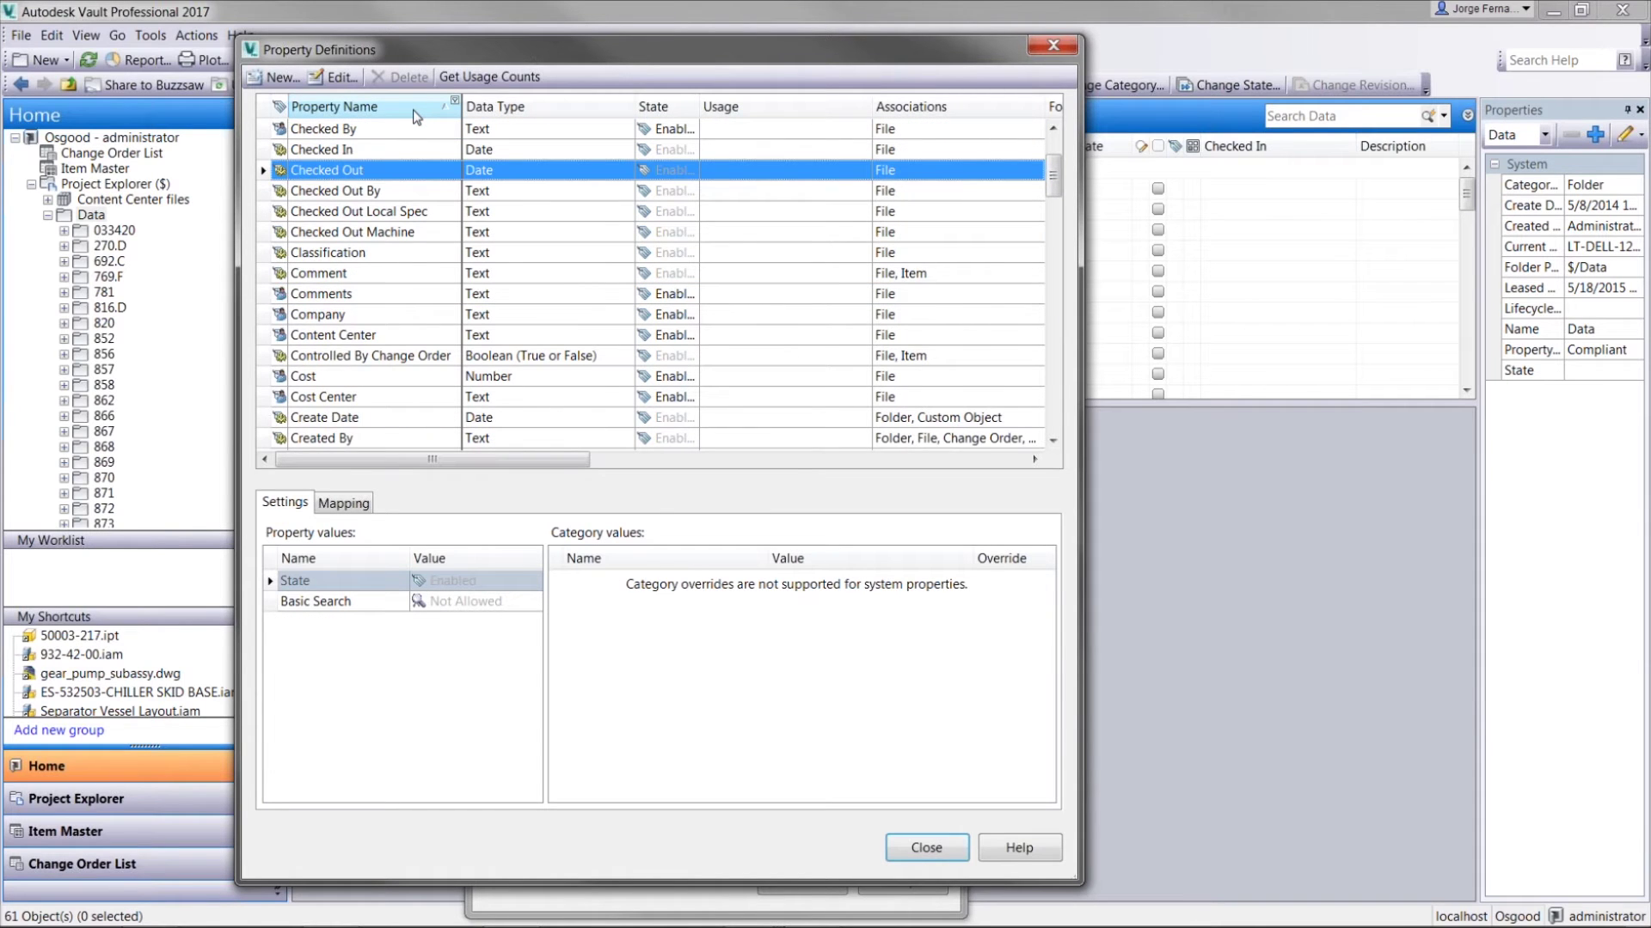
pyautogui.scroll(-4, 399, 137)
pyautogui.scroll(-5, 381, 262)
pyautogui.press('r')
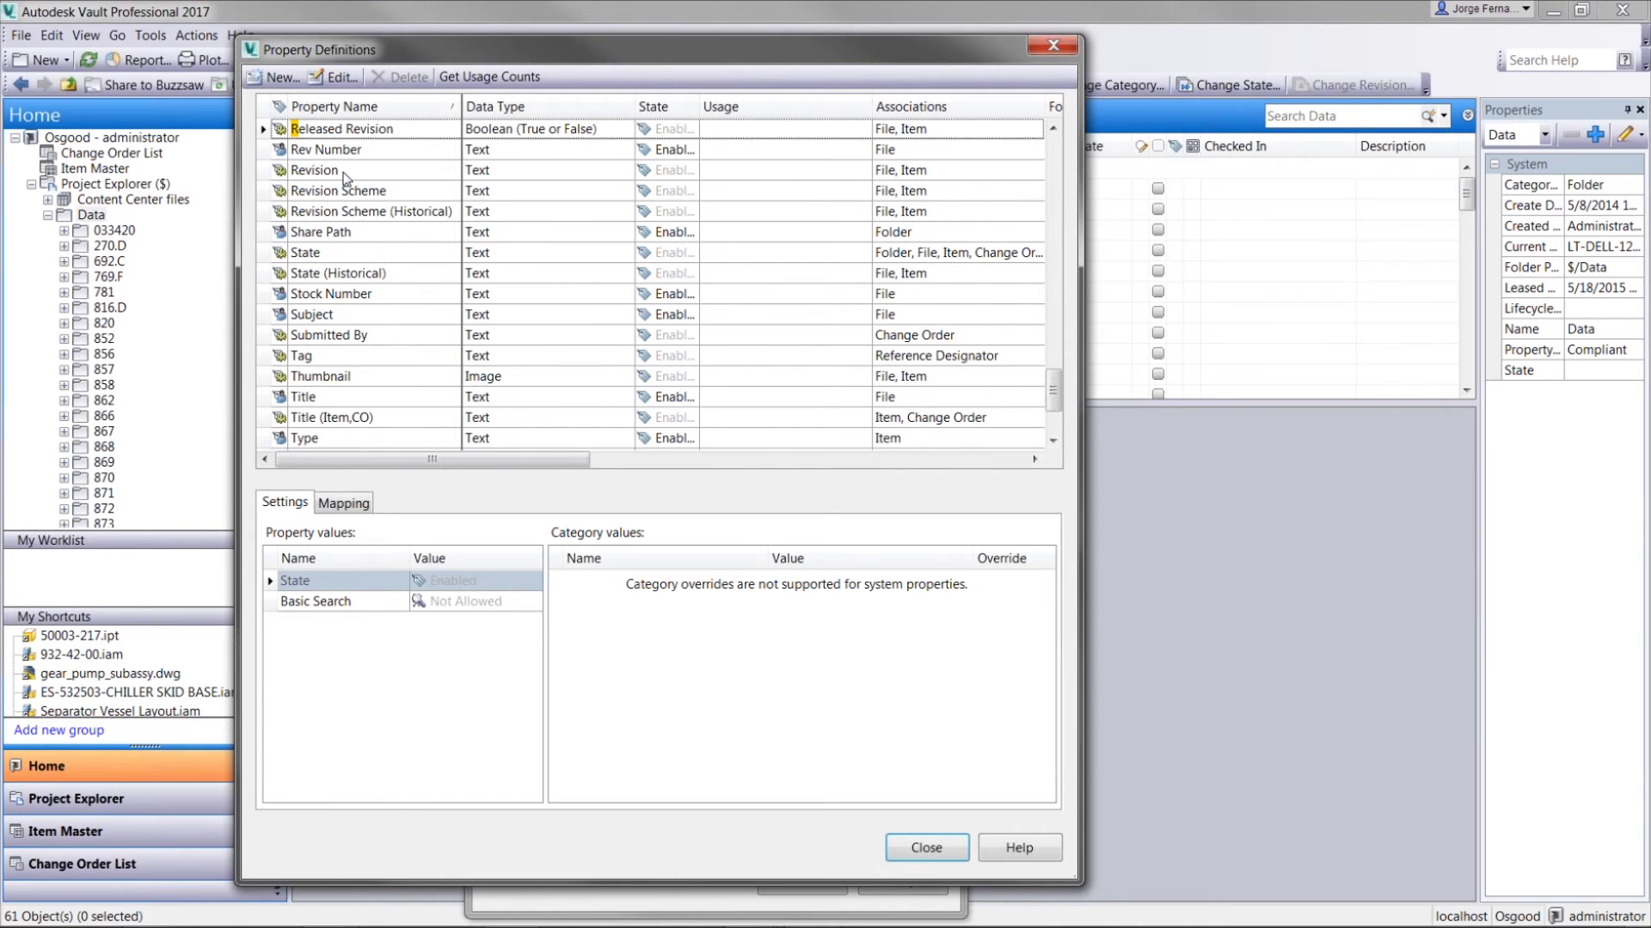
pyautogui.click(346, 172)
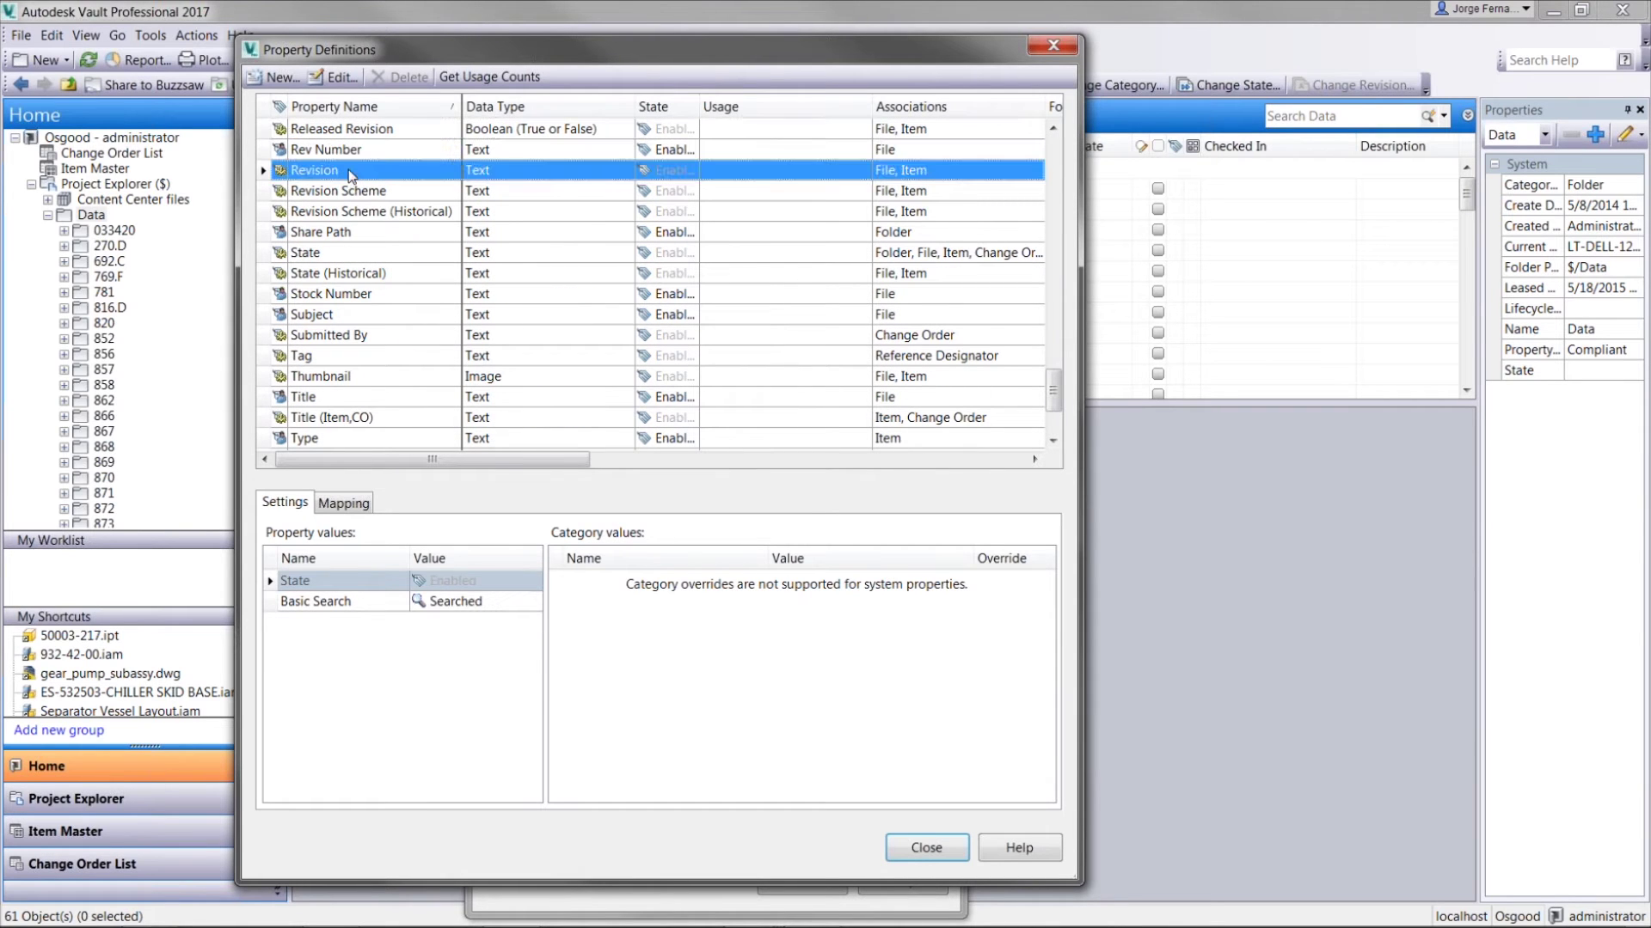
pyautogui.click(358, 152)
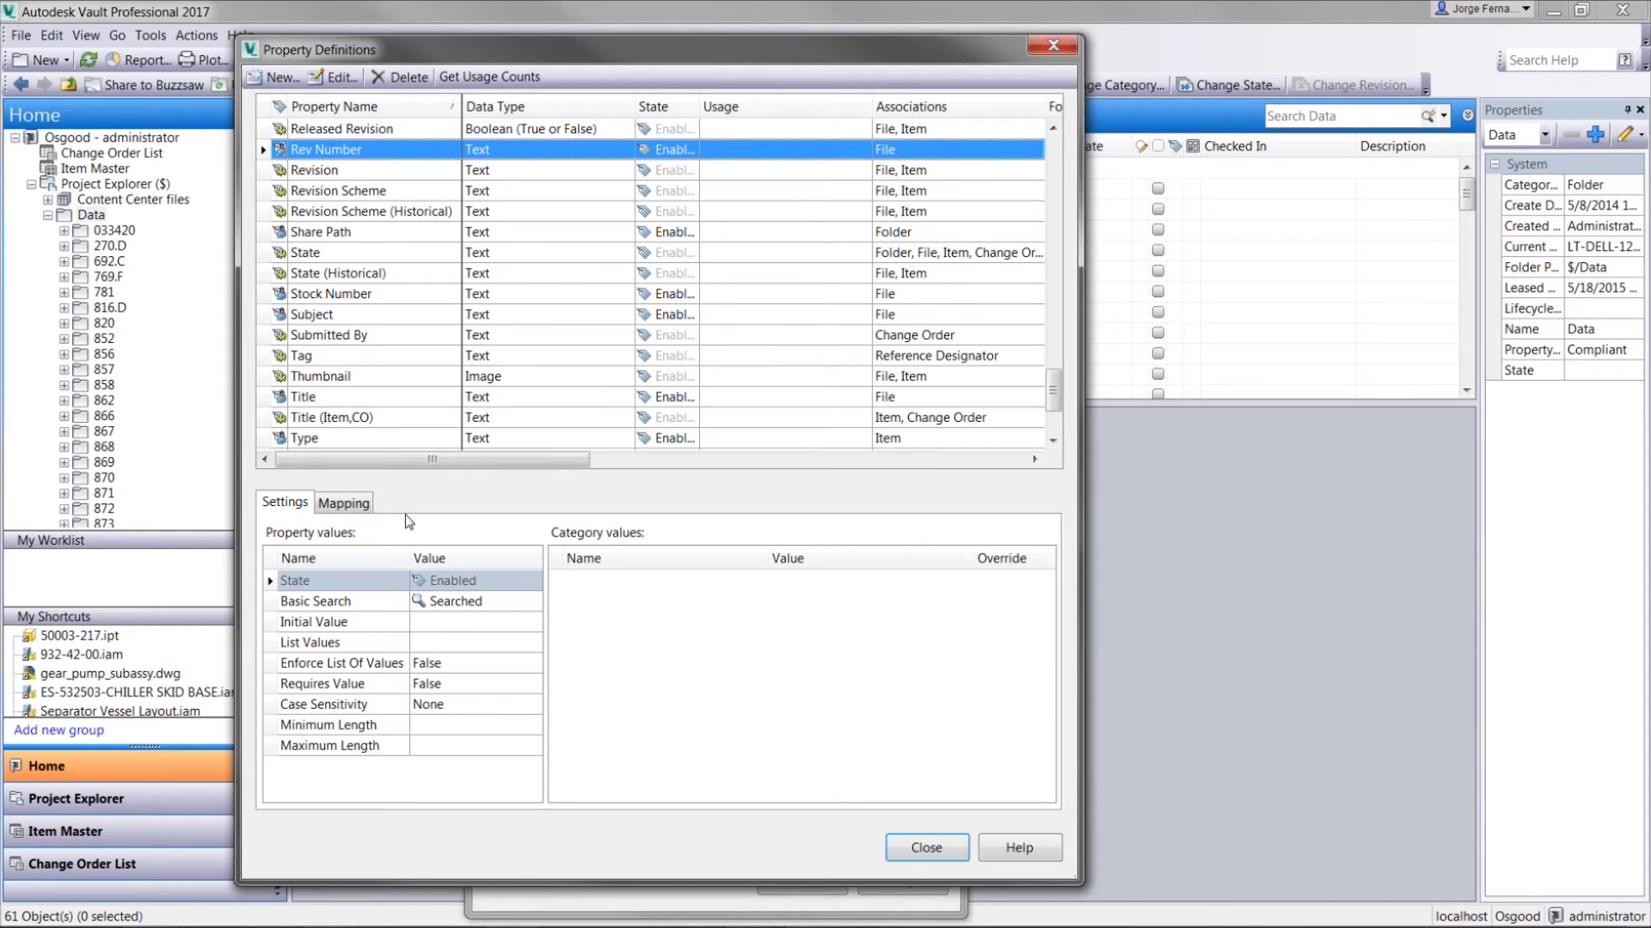
pyautogui.click(344, 502)
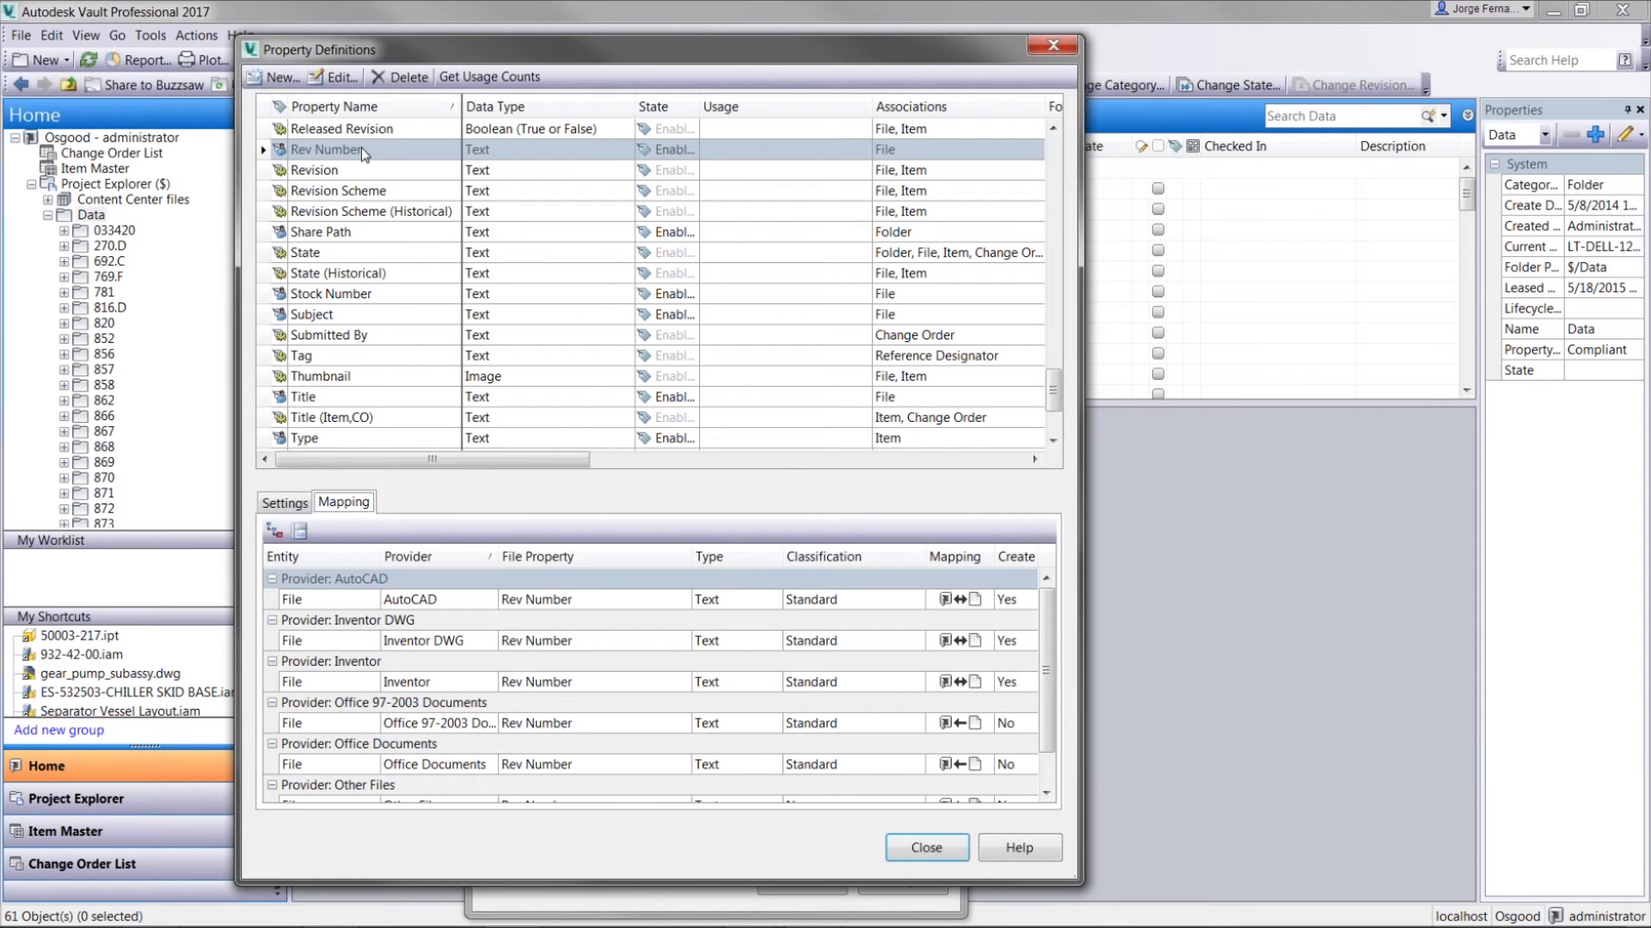
pyautogui.click(325, 171)
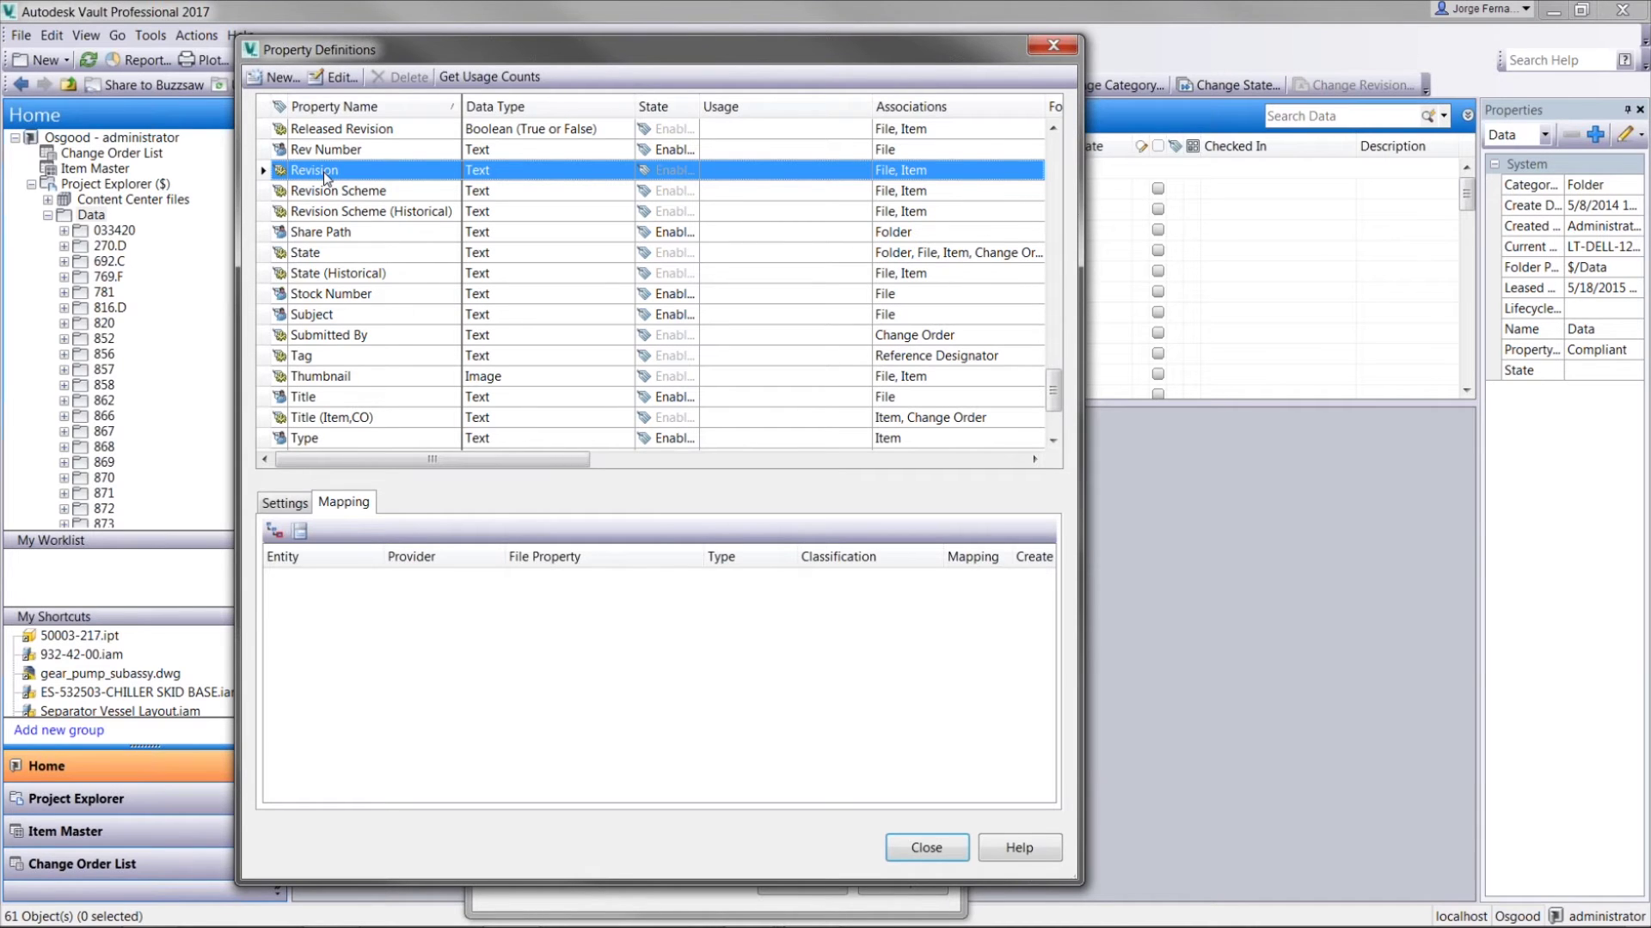
# - Edit the Revision system property and start a new mapping with entity File and provider Inventor
pyautogui.doubleClick(314, 170)
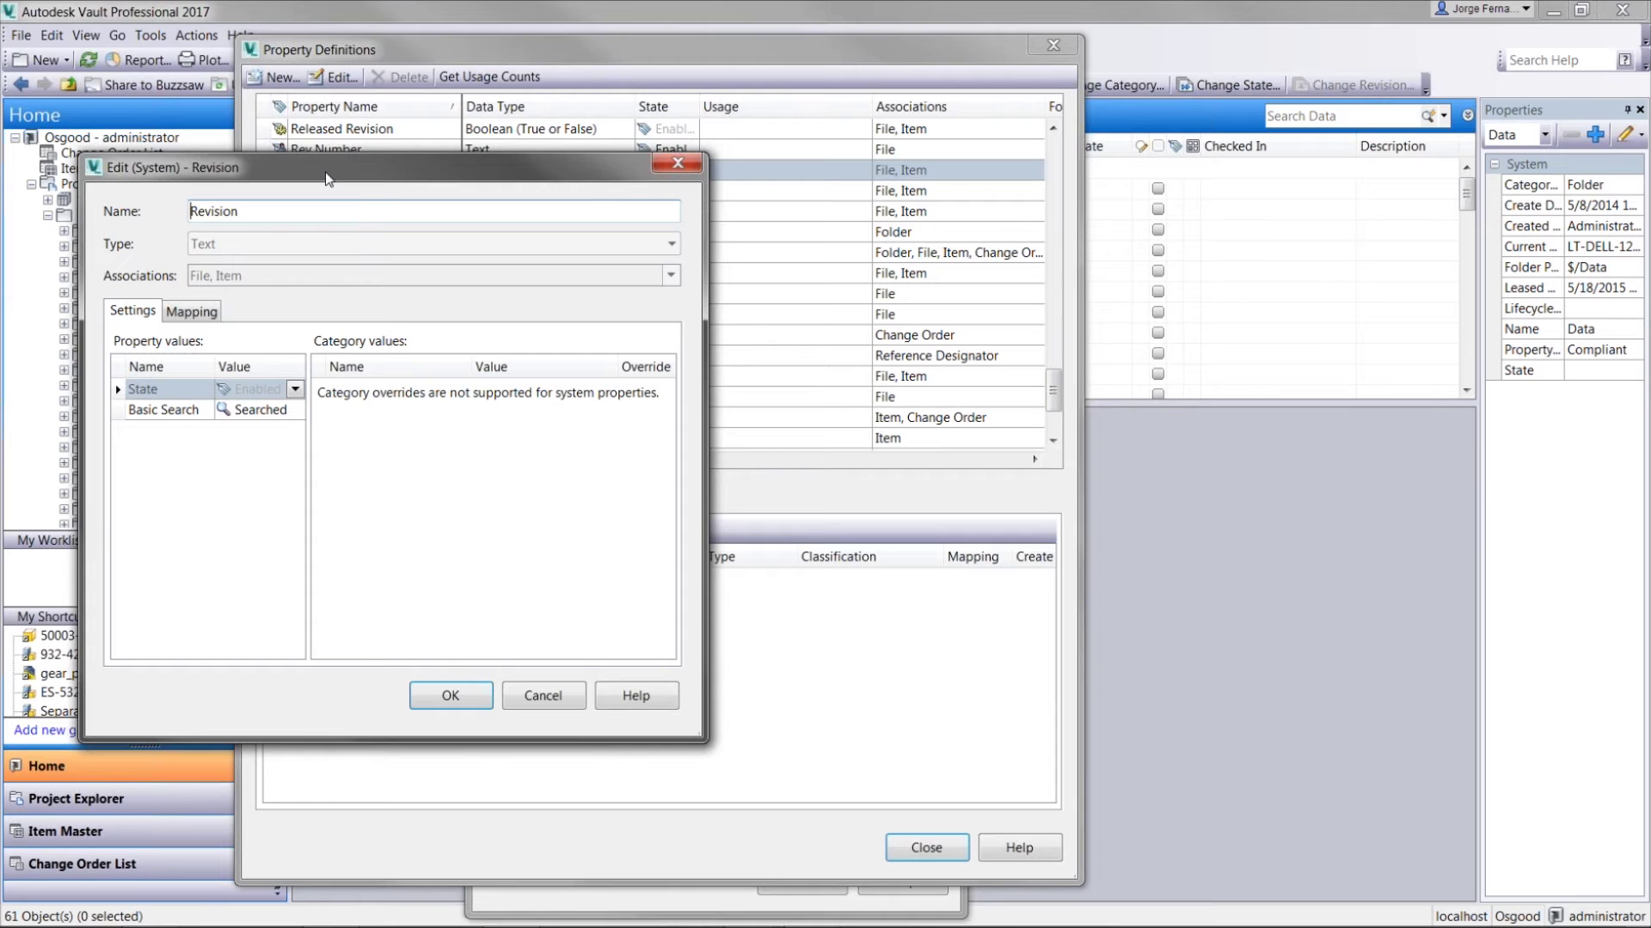
pyautogui.moveTo(335, 179); pyautogui.dragTo(438, 188)
pyautogui.click(308, 321)
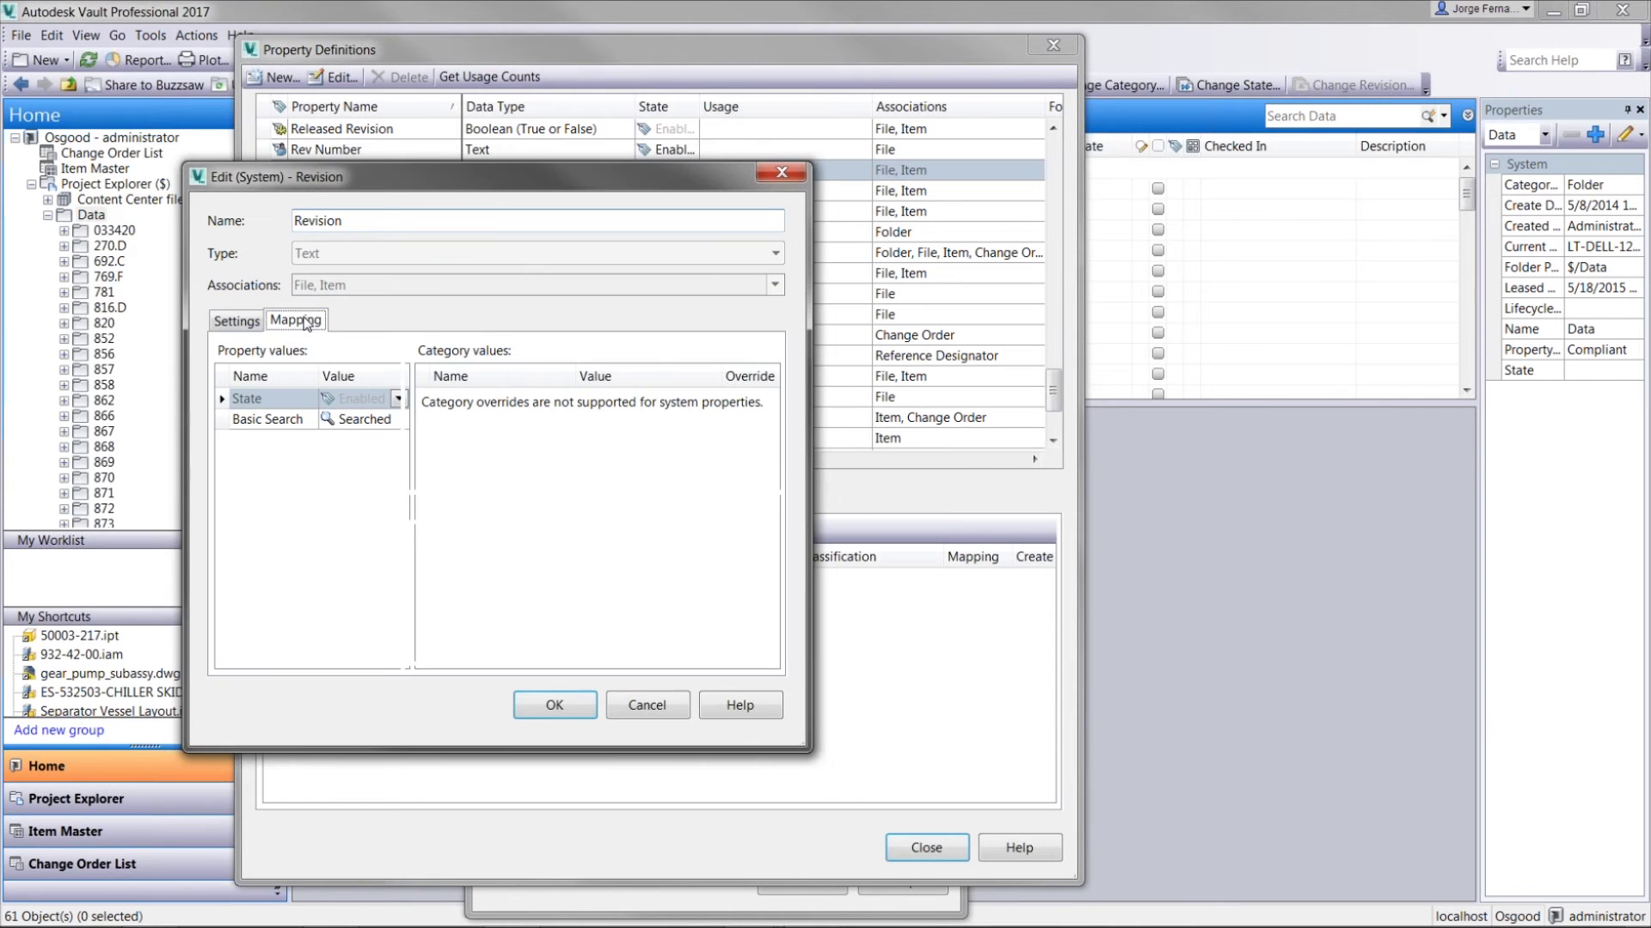
pyautogui.click(482, 409)
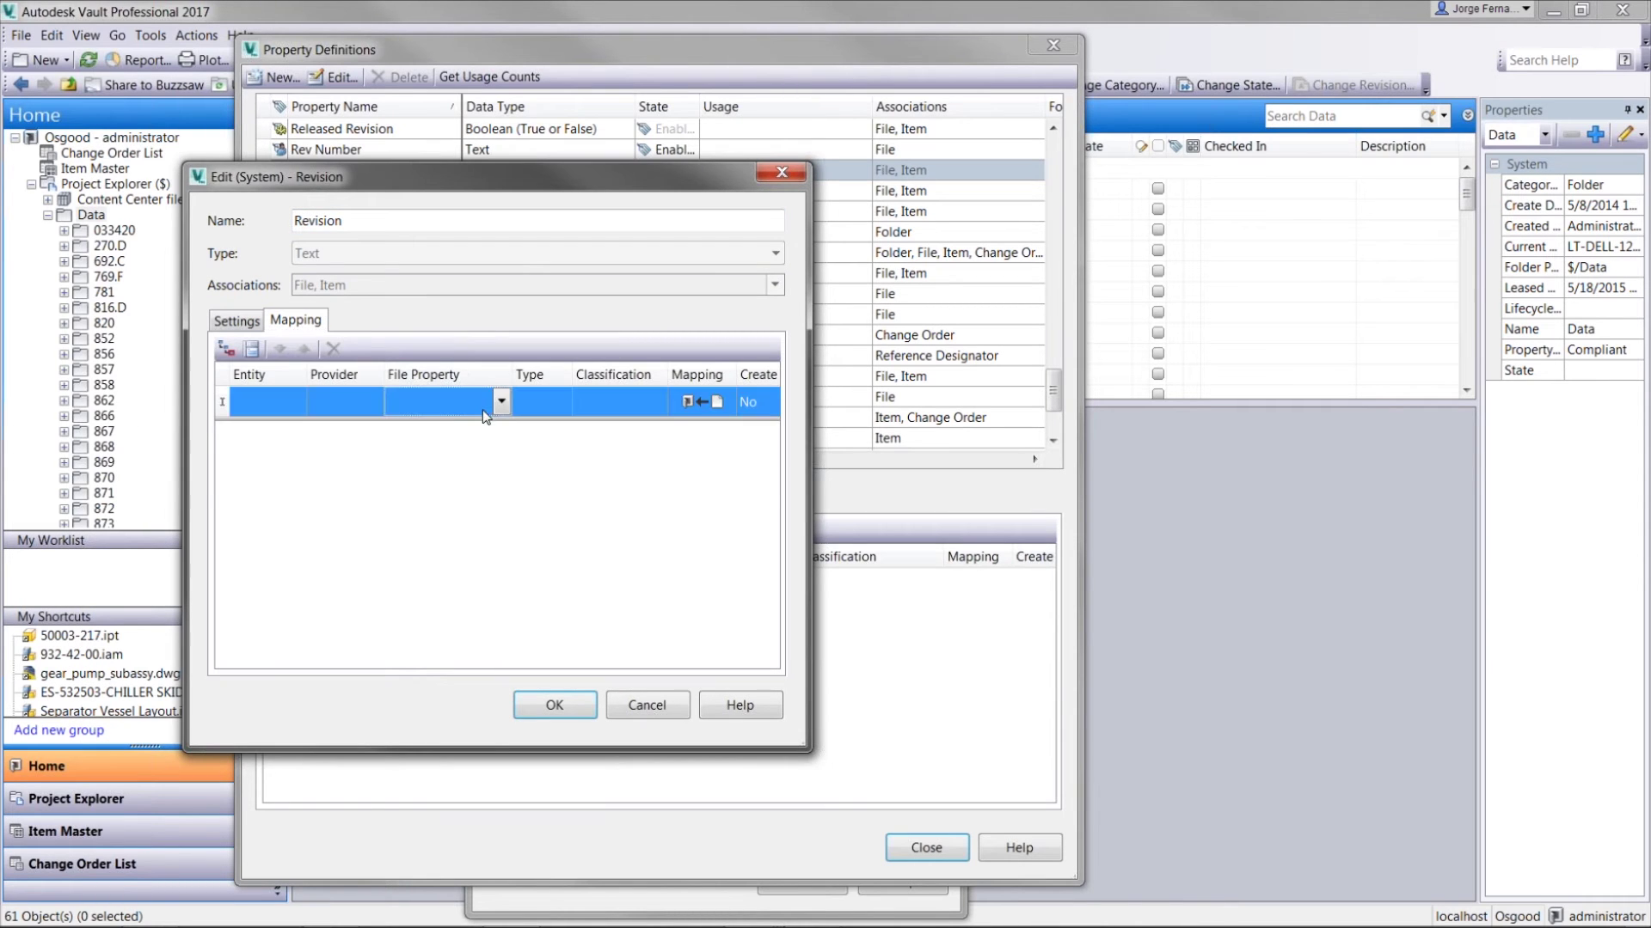
pyautogui.click(302, 410)
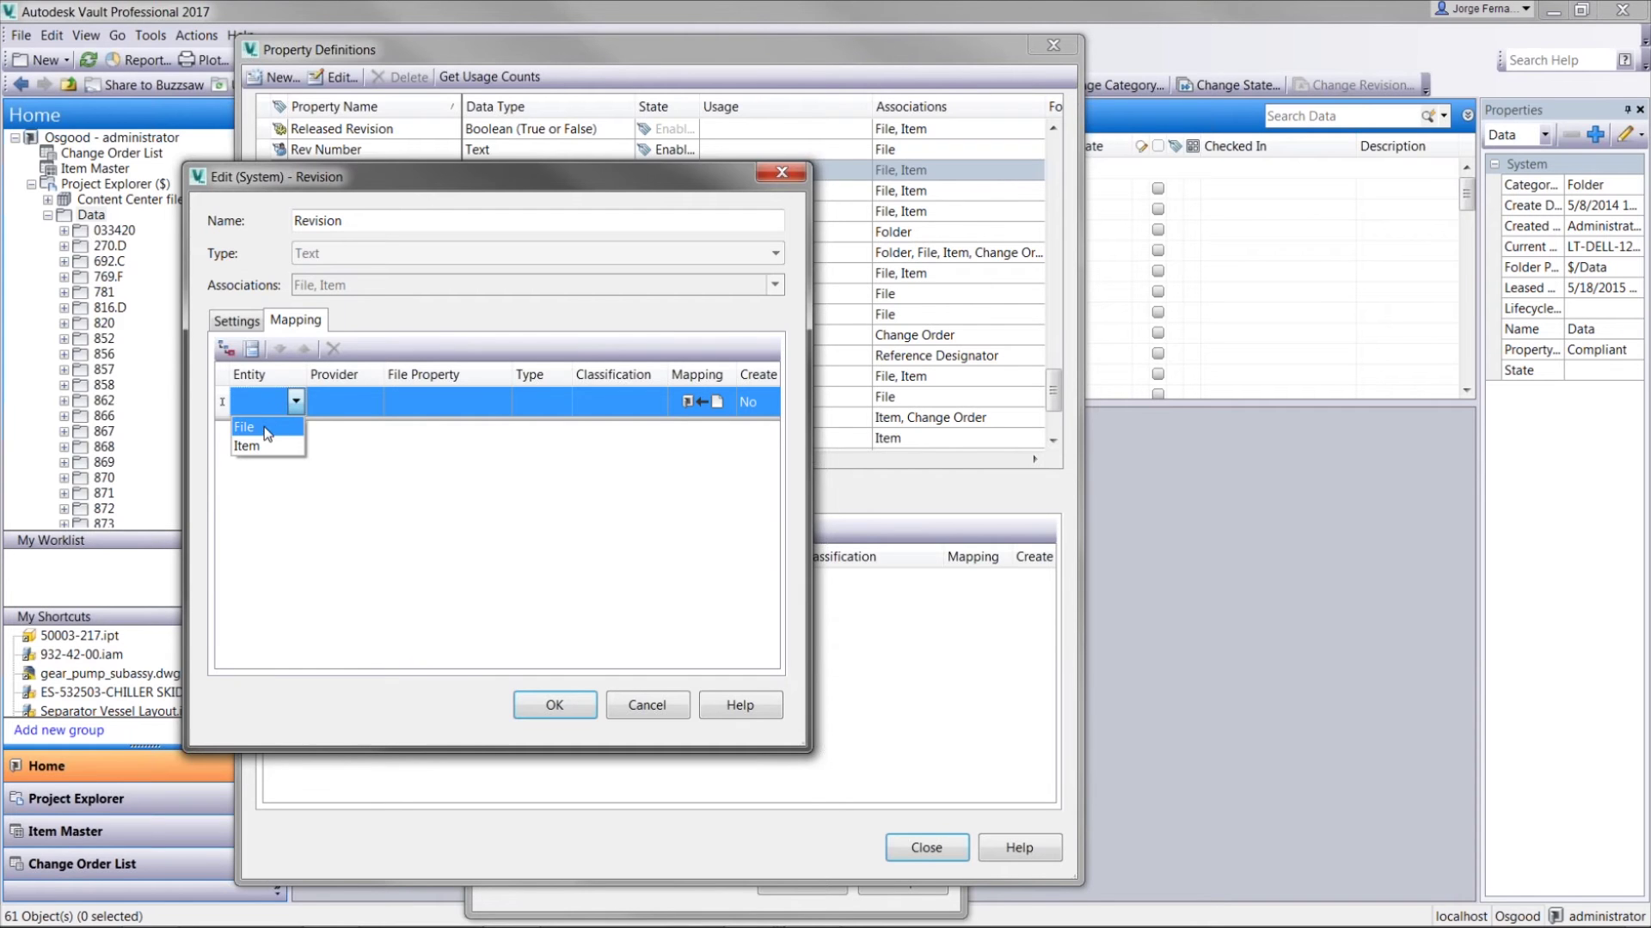
pyautogui.click(371, 403)
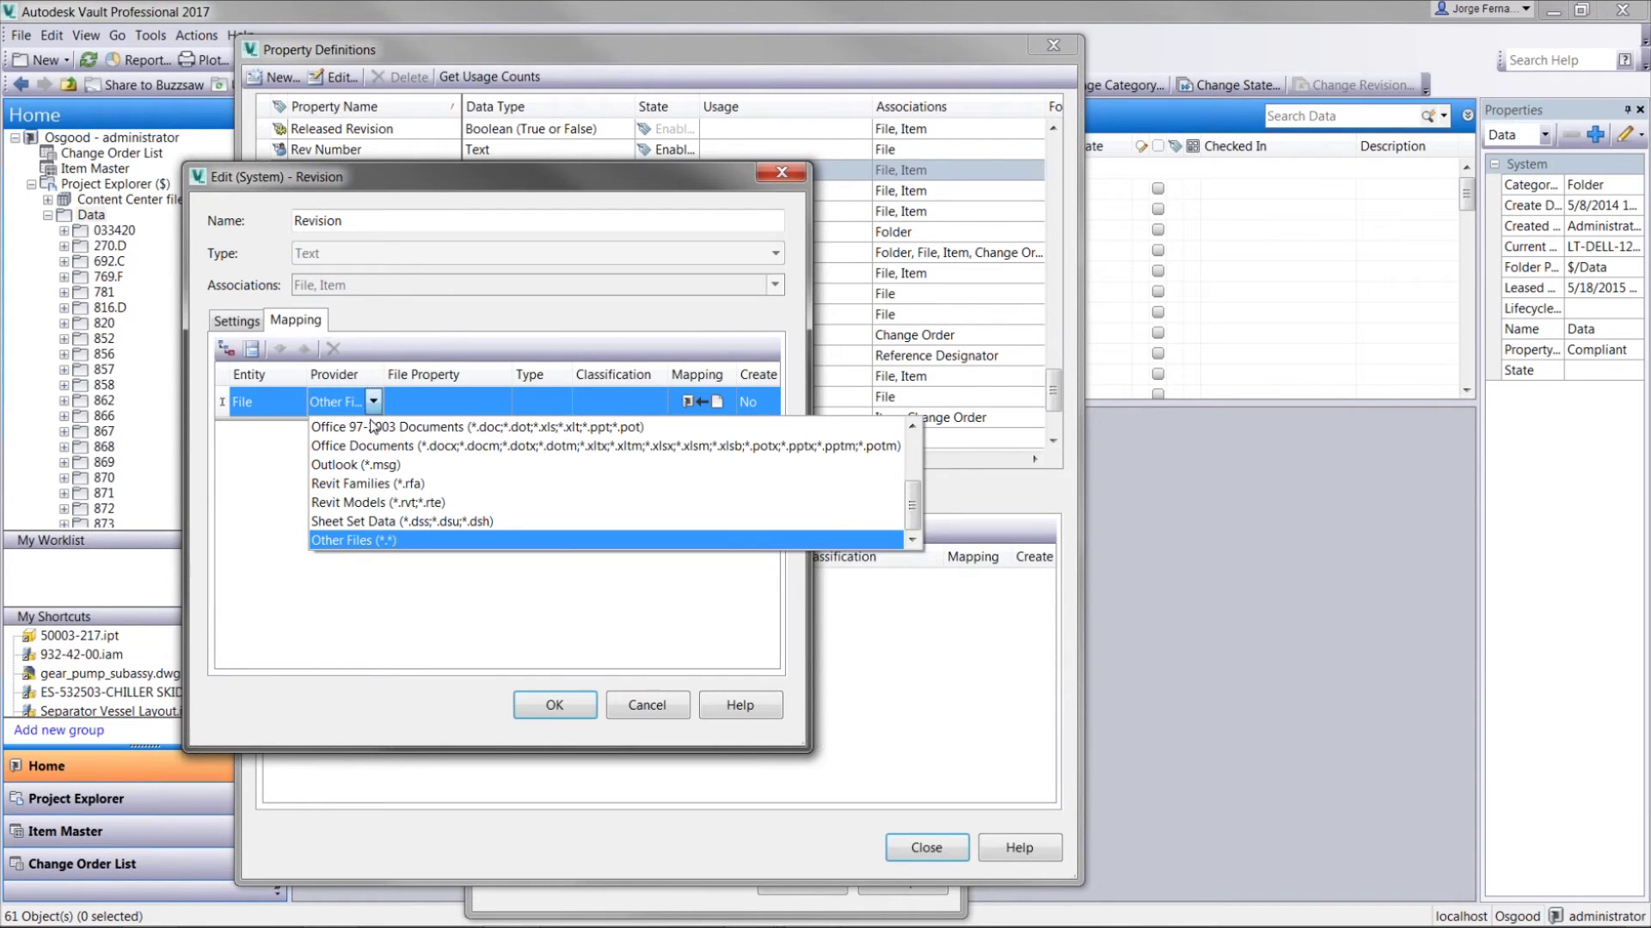
pyautogui.scroll(2, 381, 453)
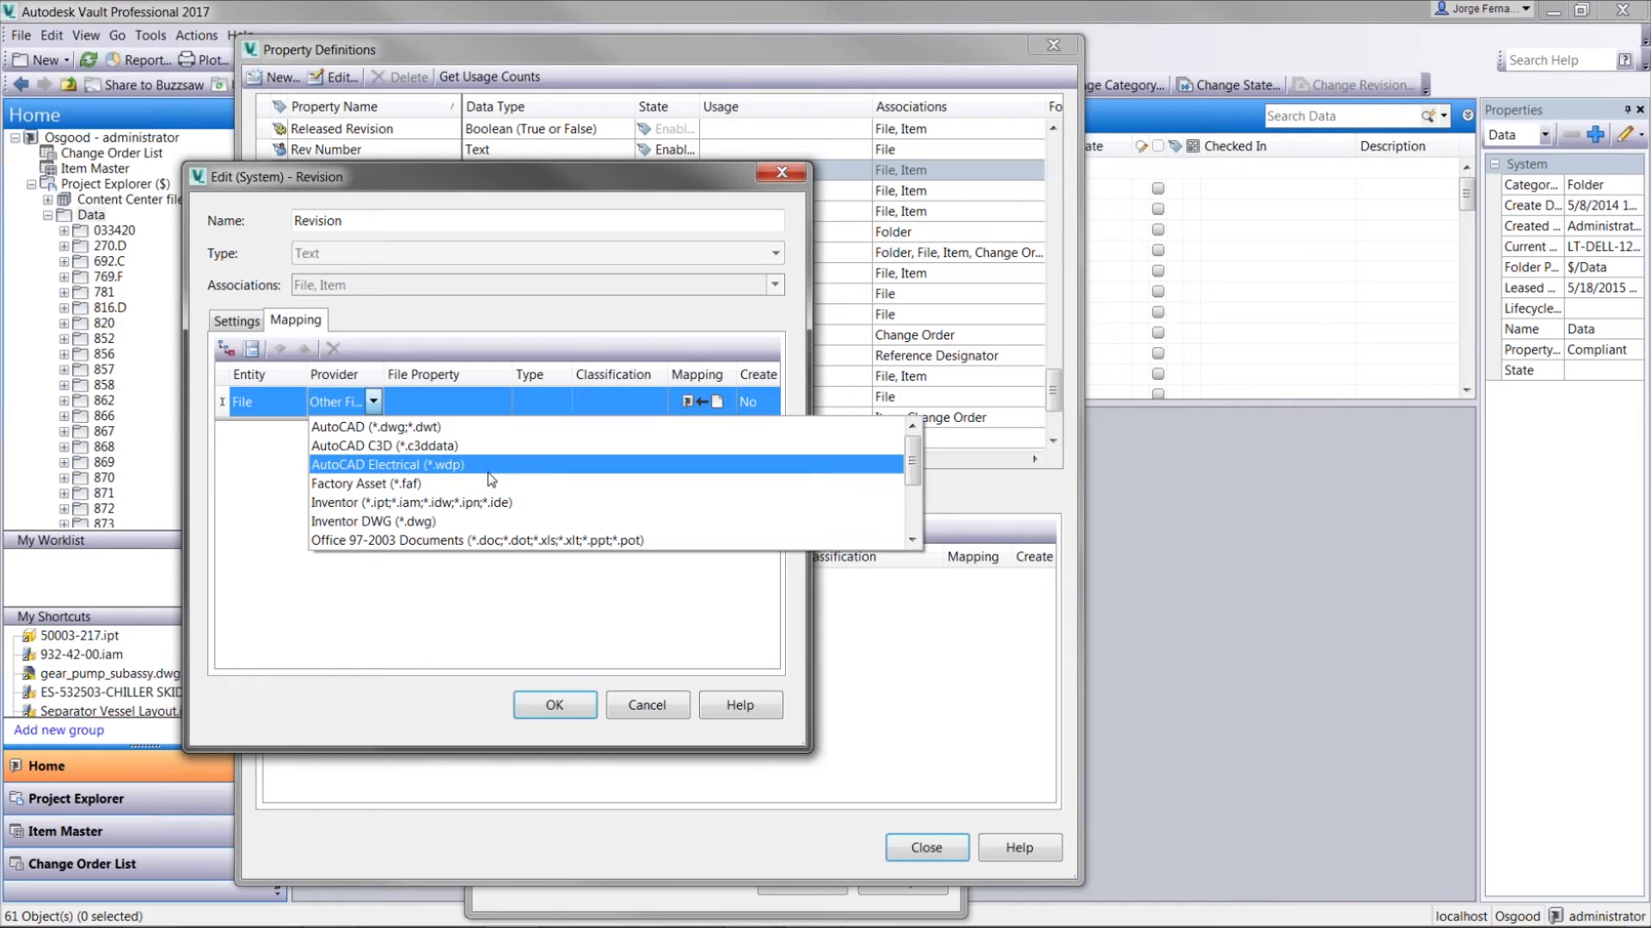
pyautogui.click(430, 503)
# - Import the file properties for the new mapping from 63621-357.ipt in the vault's Data folder
pyautogui.click(442, 398)
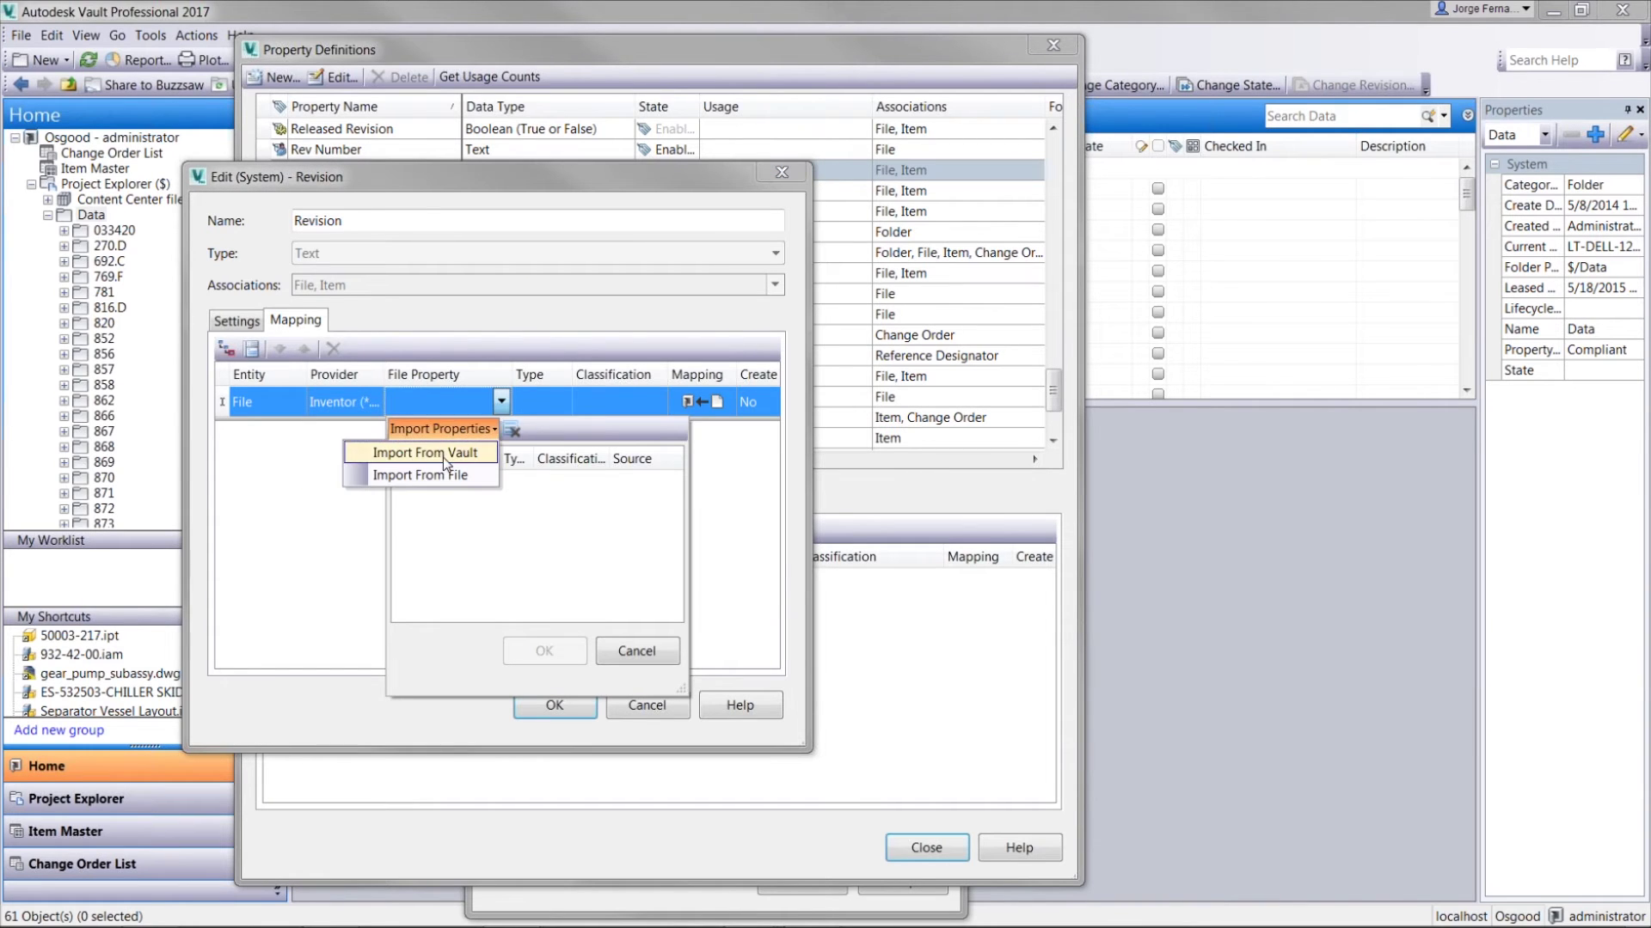
pyautogui.click(441, 456)
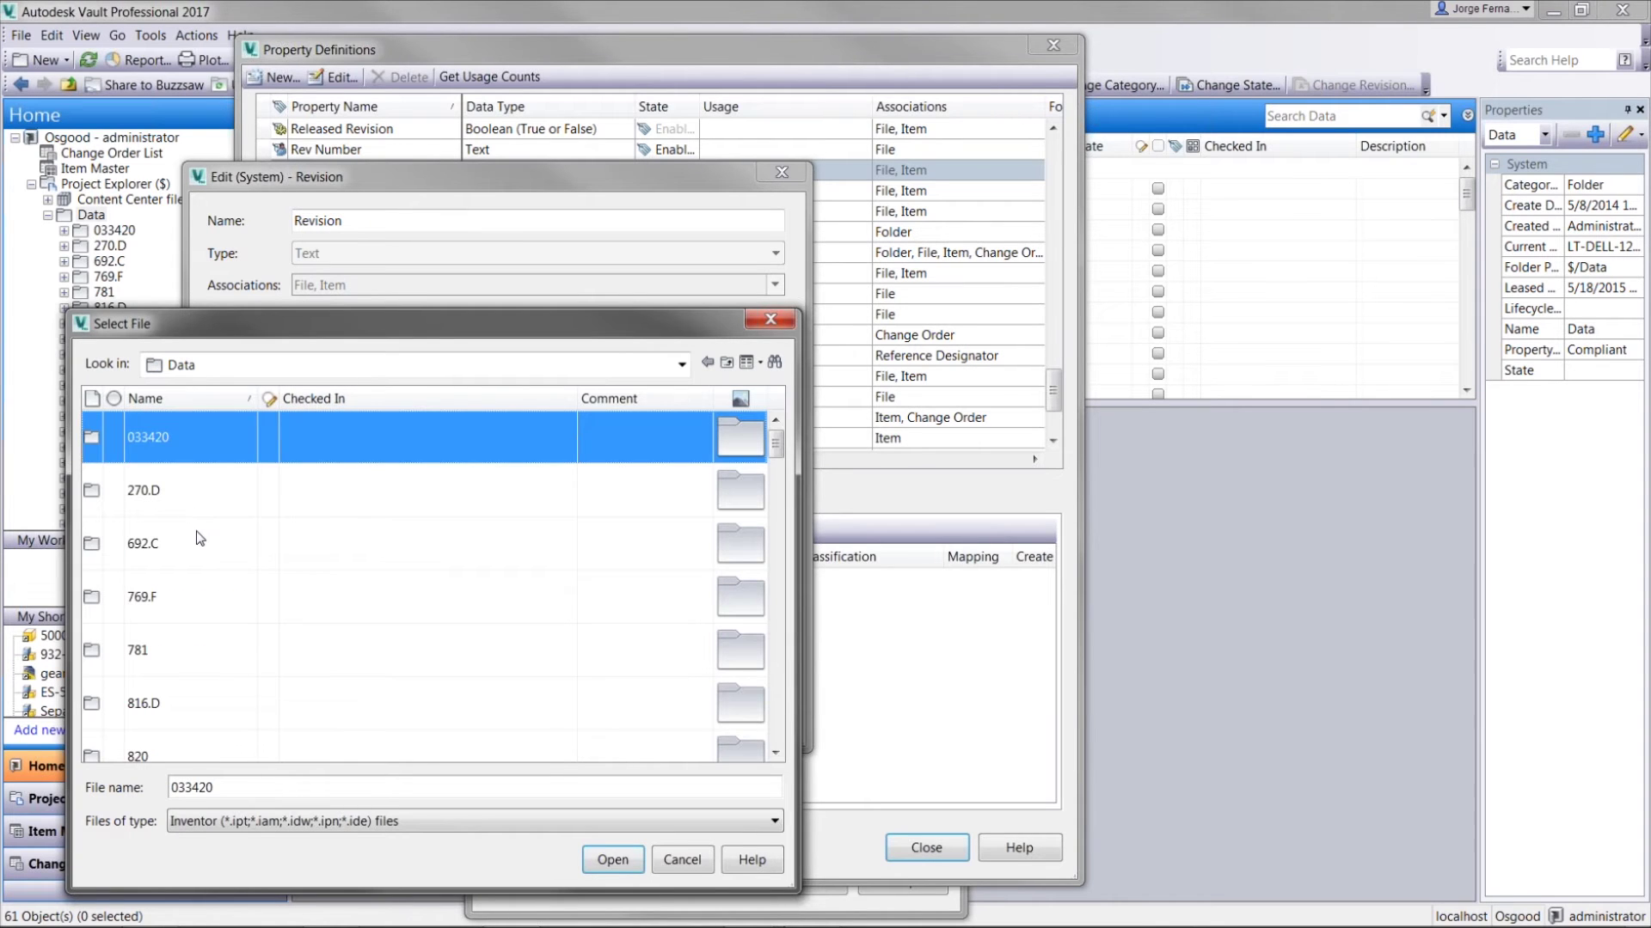
pyautogui.scroll(-5, 200, 535)
pyautogui.scroll(-2, 200, 534)
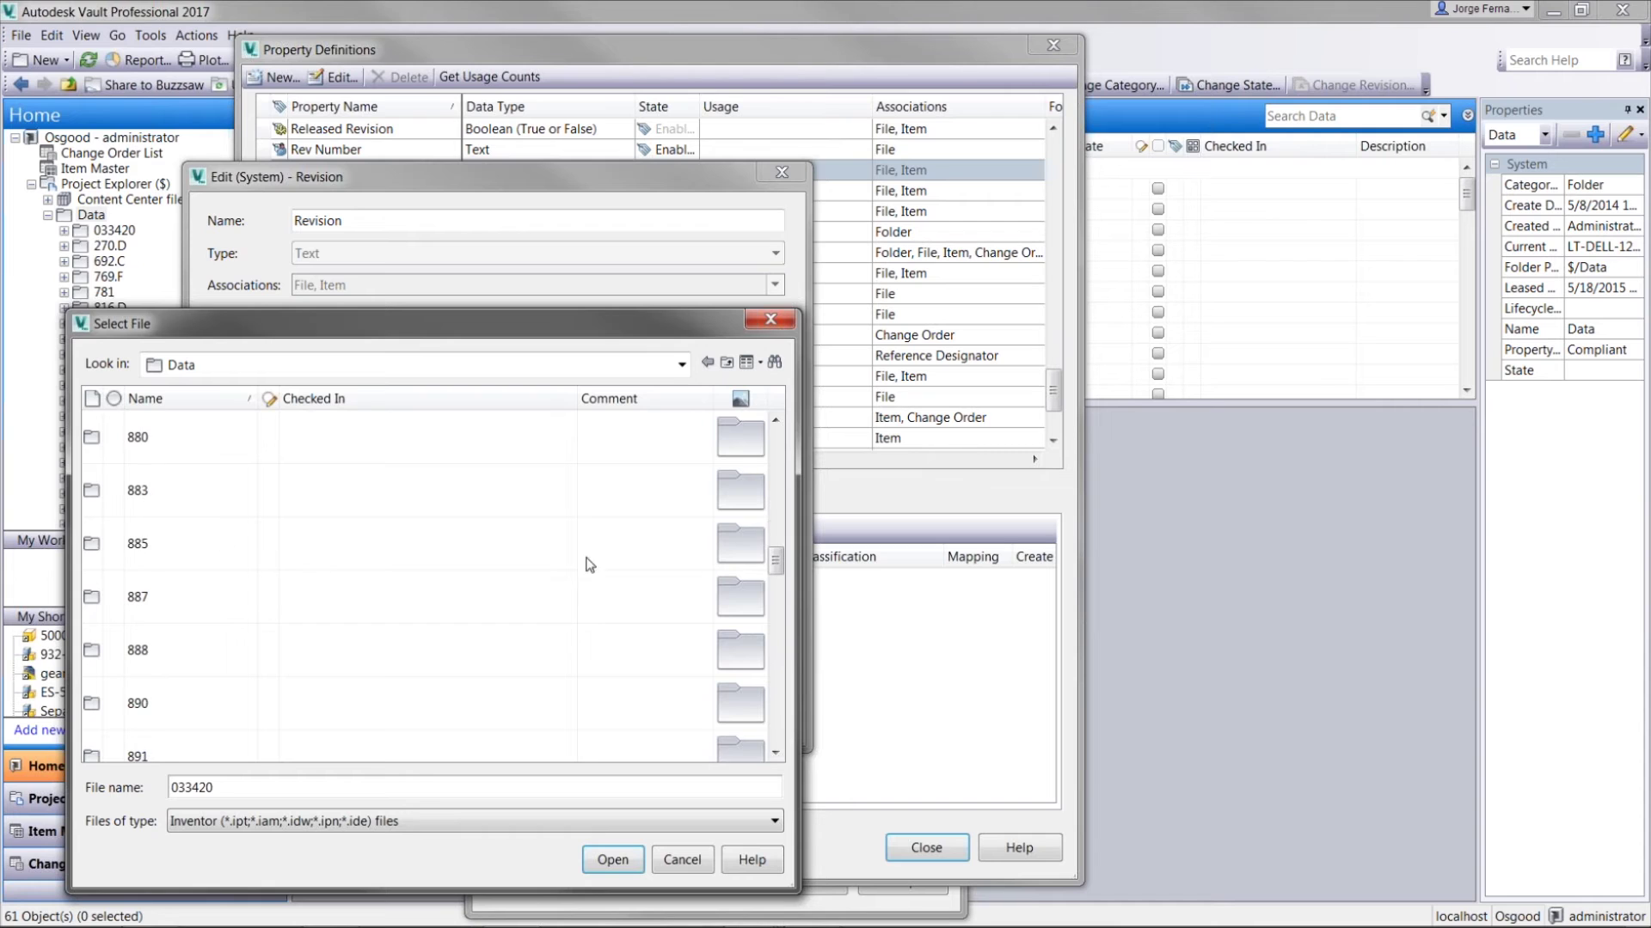
pyautogui.moveTo(774, 569); pyautogui.dragTo(773, 731)
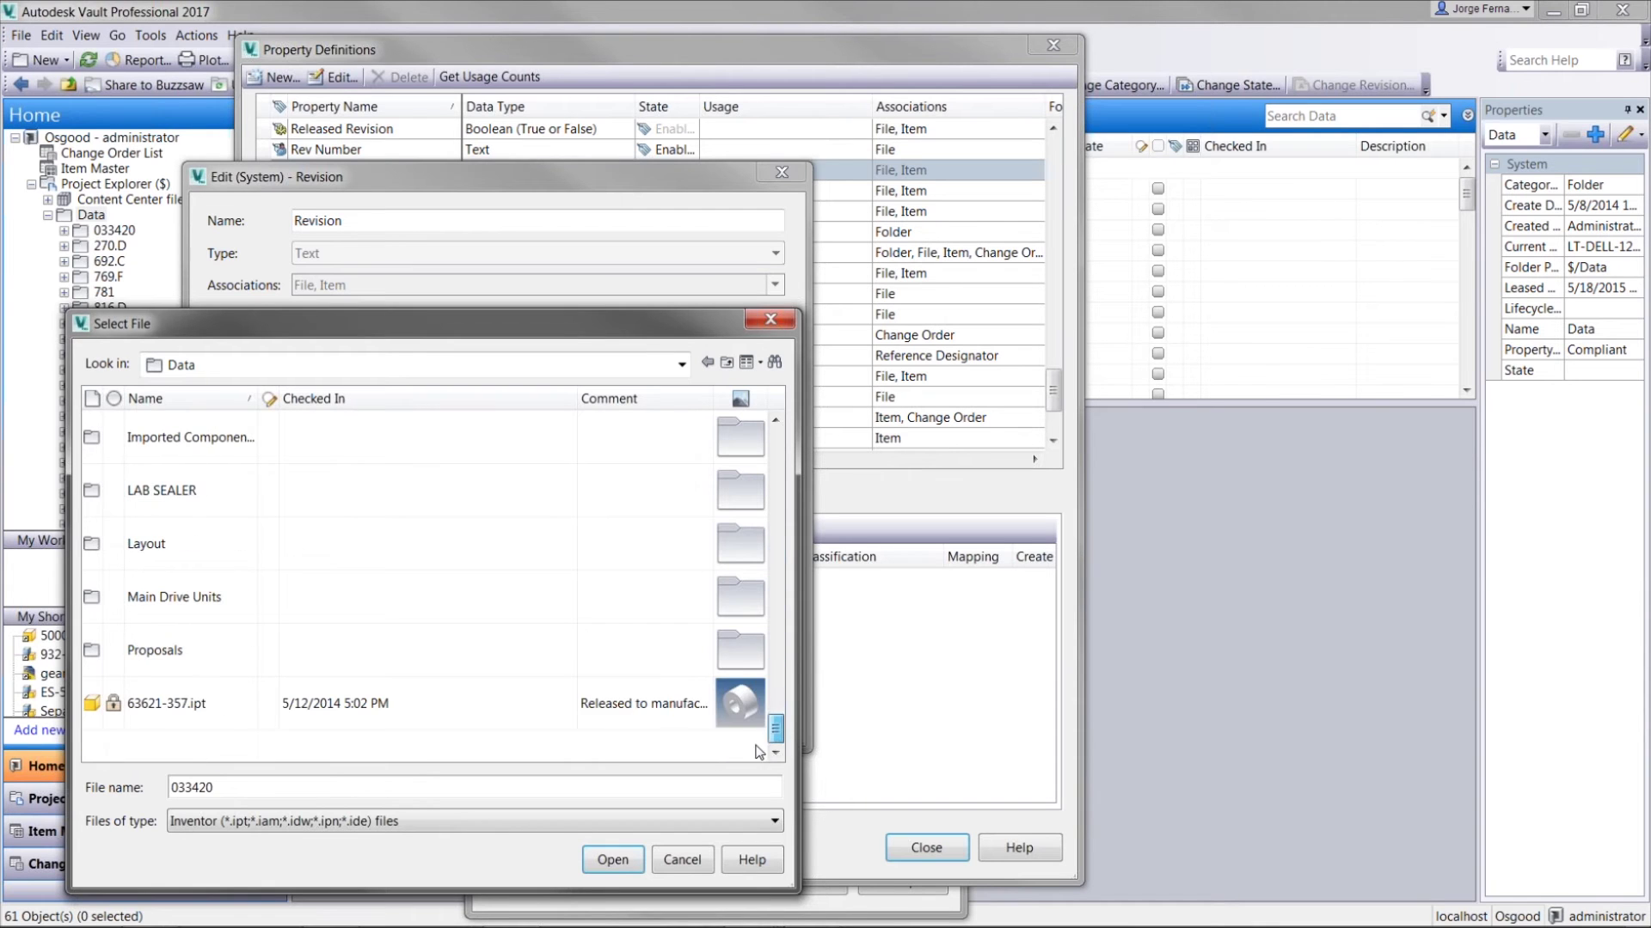
pyautogui.click(152, 703)
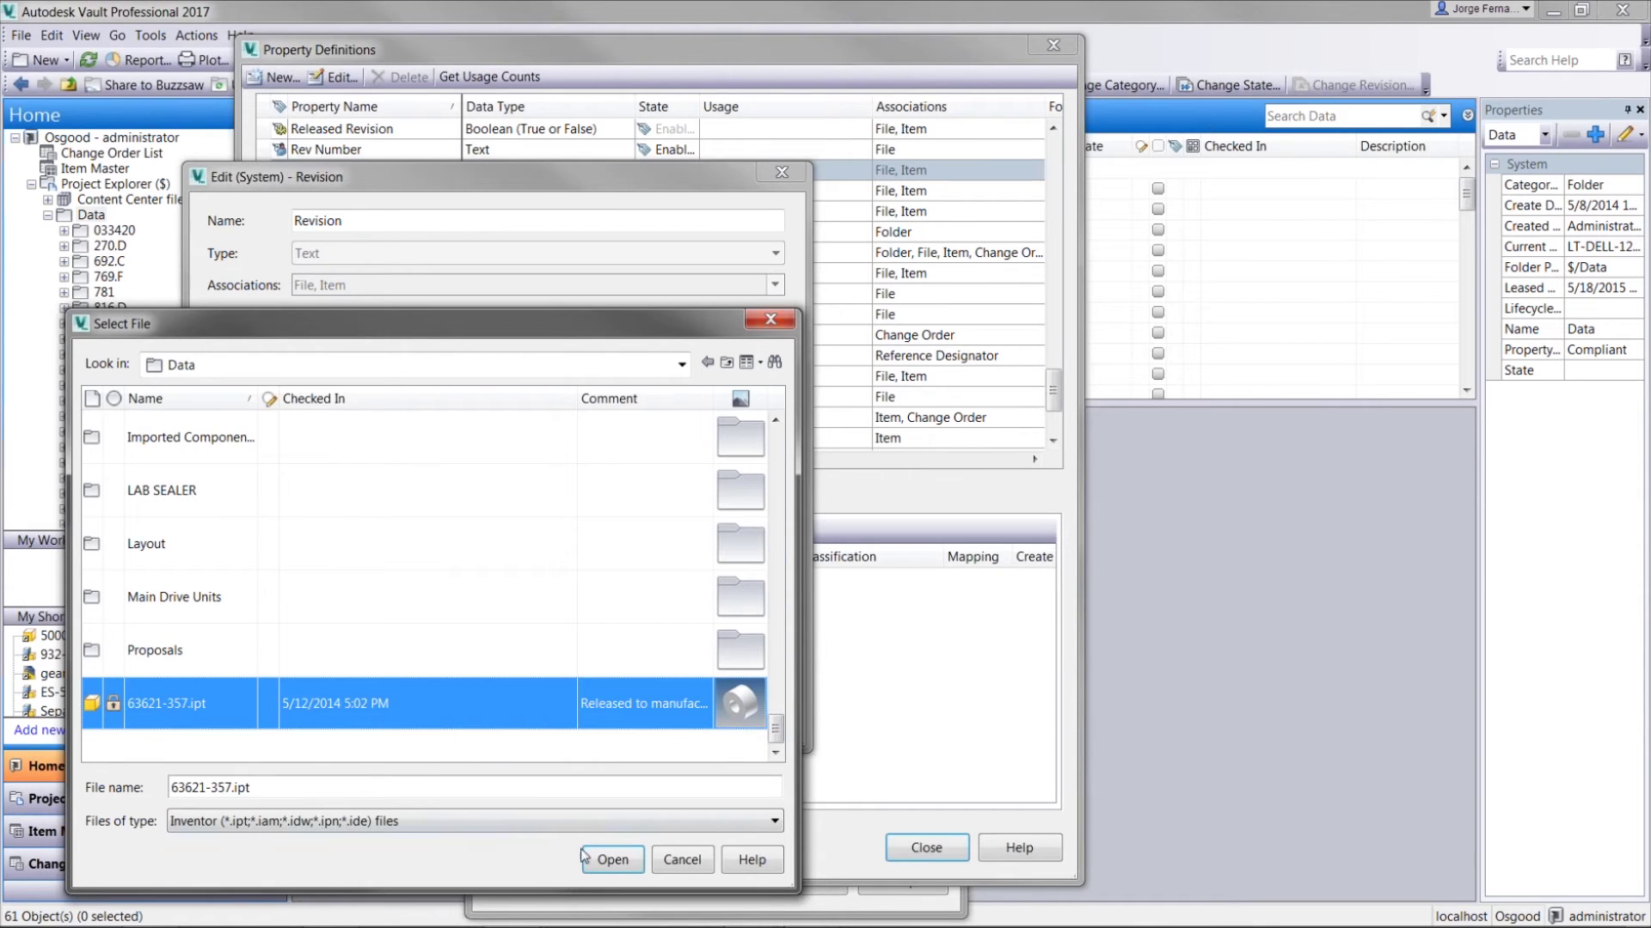
pyautogui.click(606, 860)
pyautogui.moveTo(465, 458); pyautogui.dragTo(517, 458)
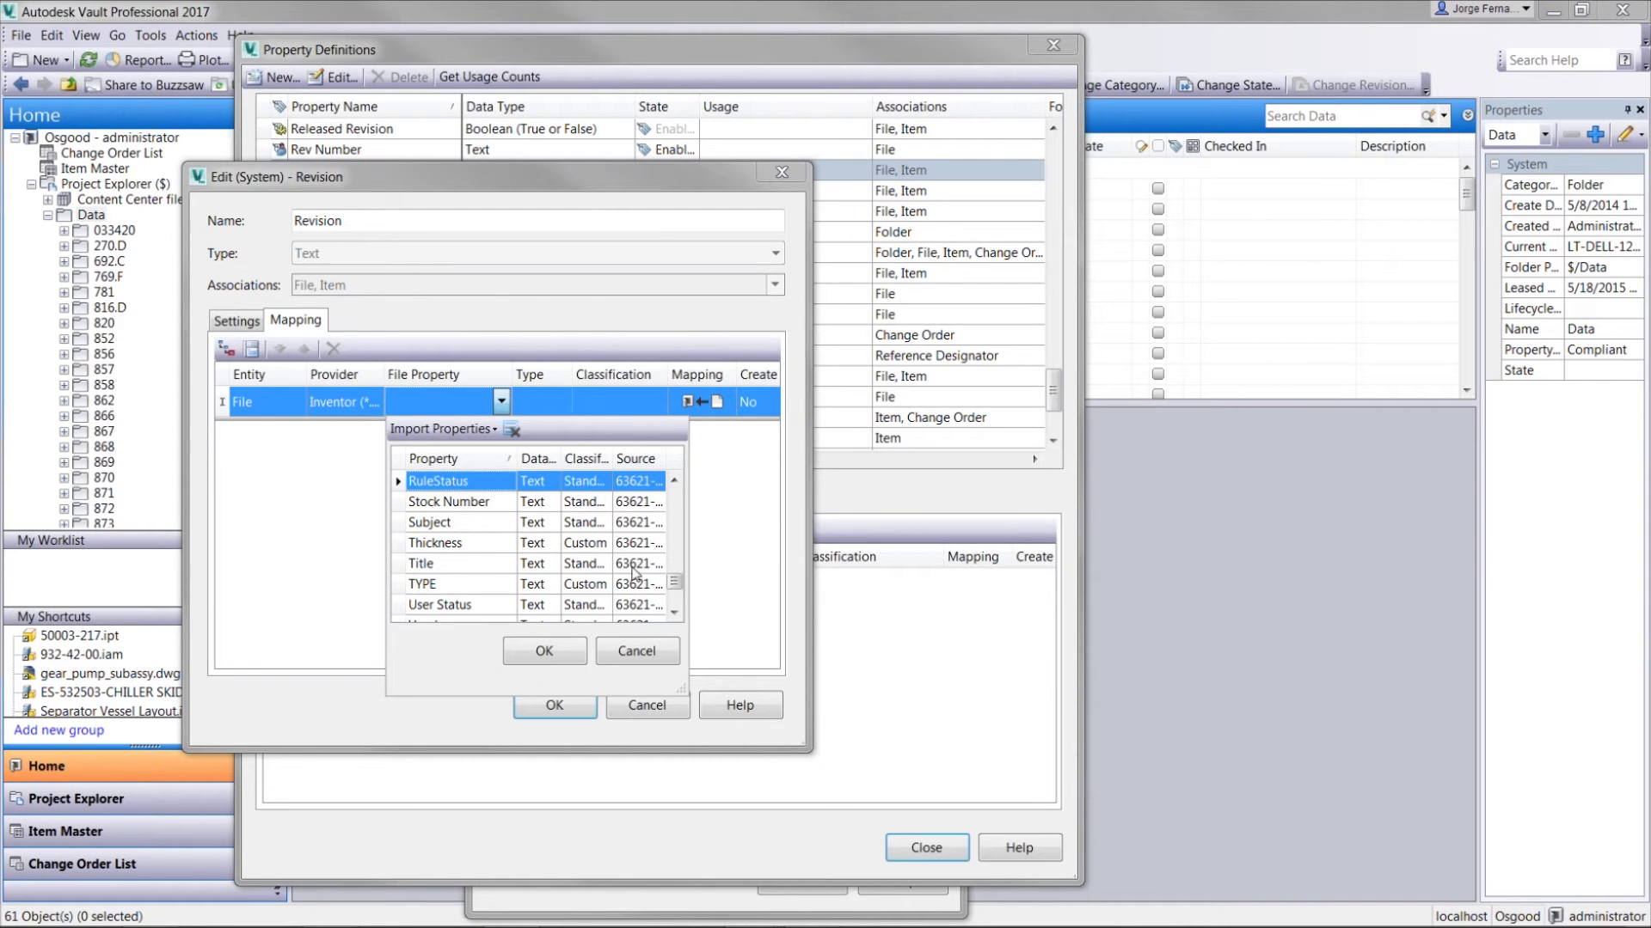
# - Map the Revision property to the Rev Number file property, writing from Vault to the file
pyautogui.scroll(1, 677, 586)
pyautogui.scroll(2, 677, 585)
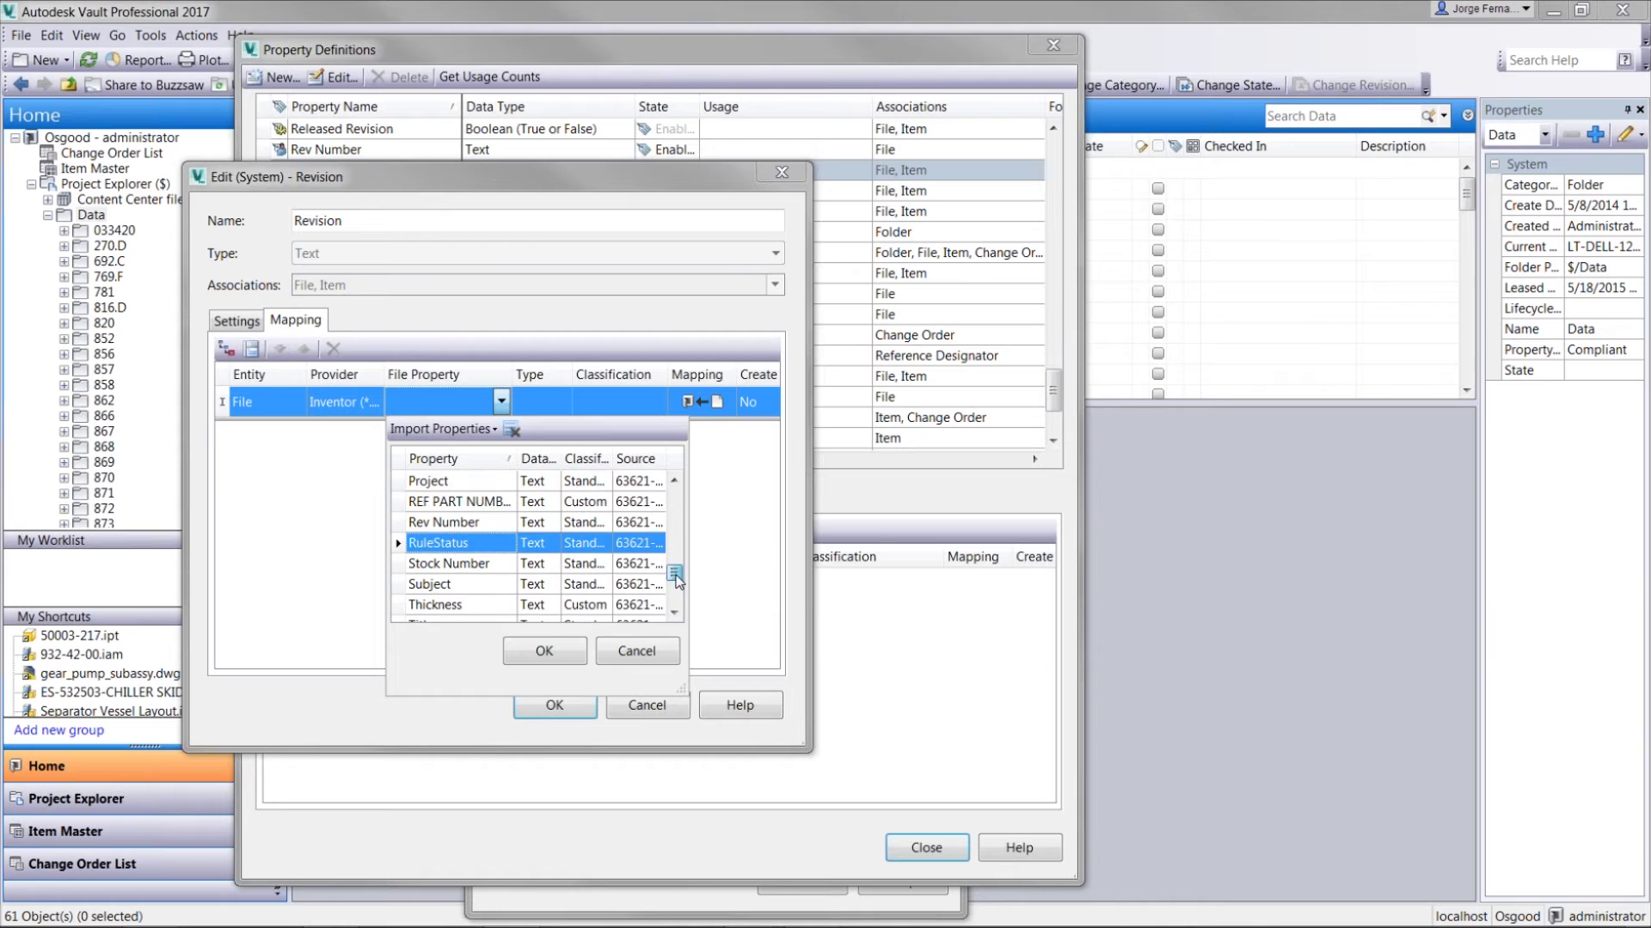
pyautogui.click(473, 526)
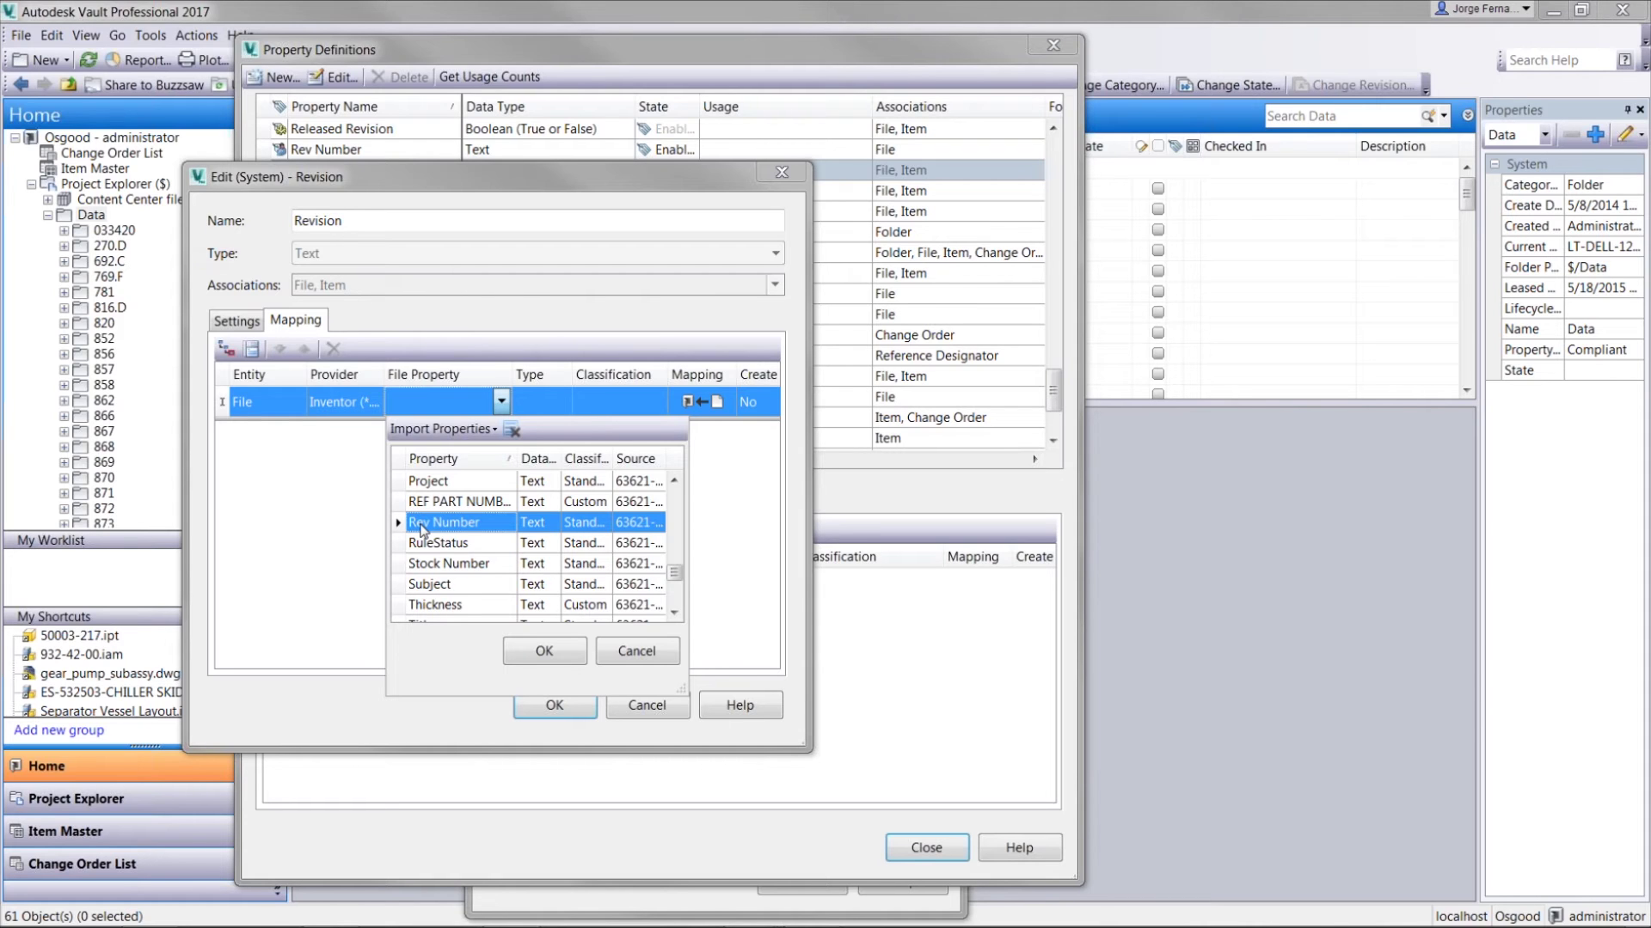
pyautogui.click(548, 656)
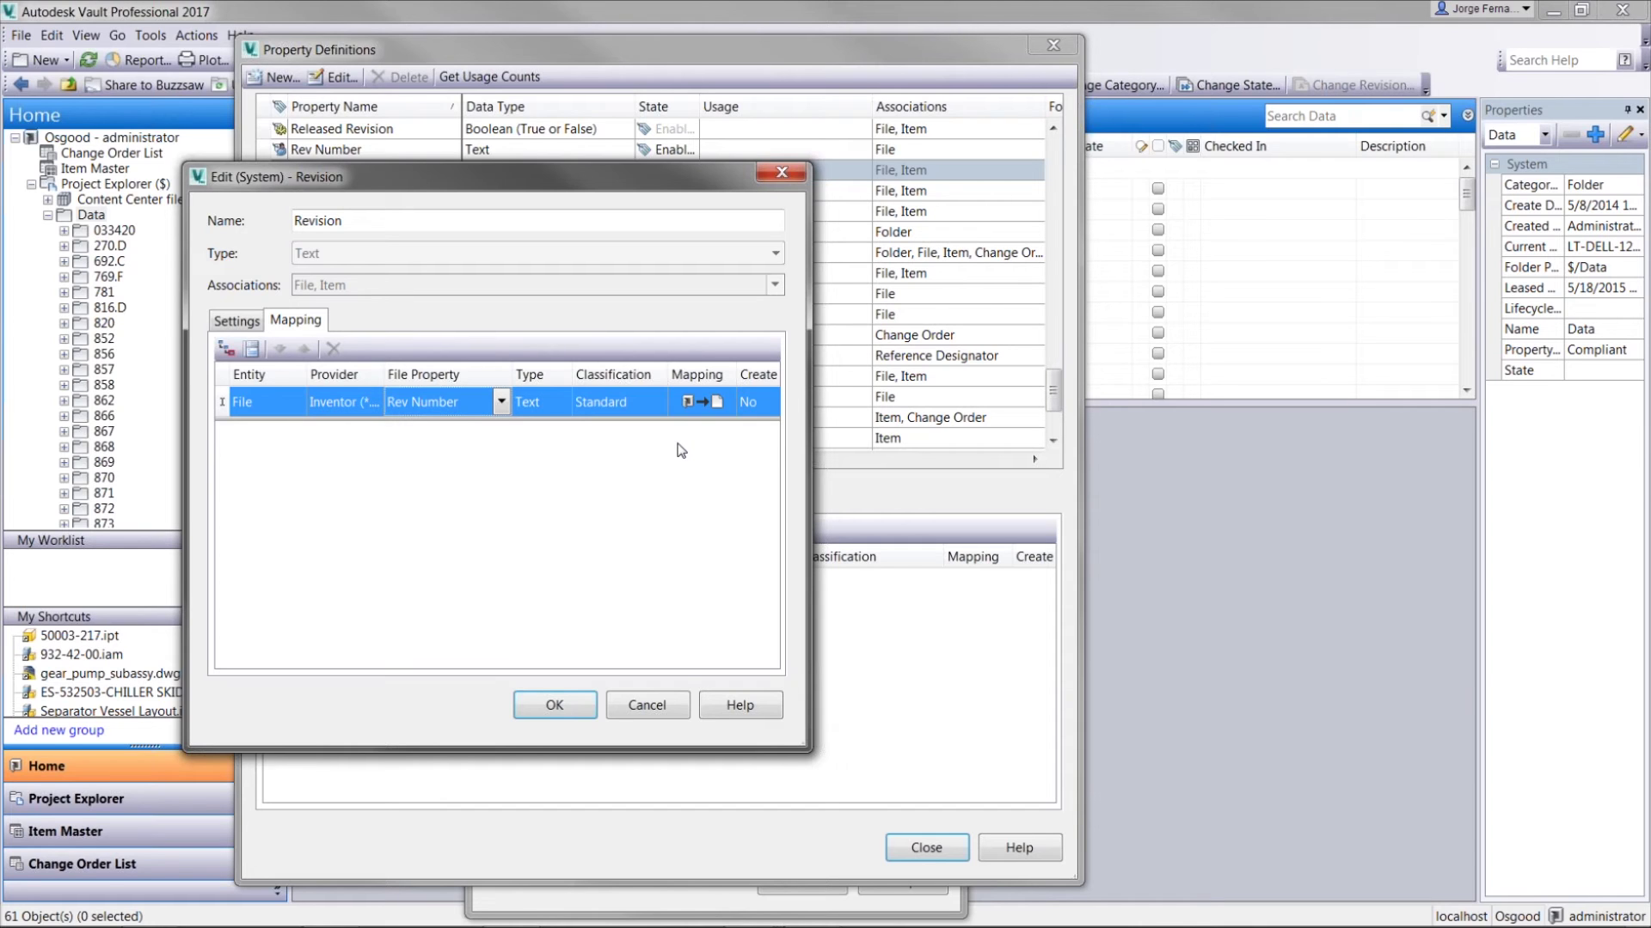
pyautogui.click(710, 406)
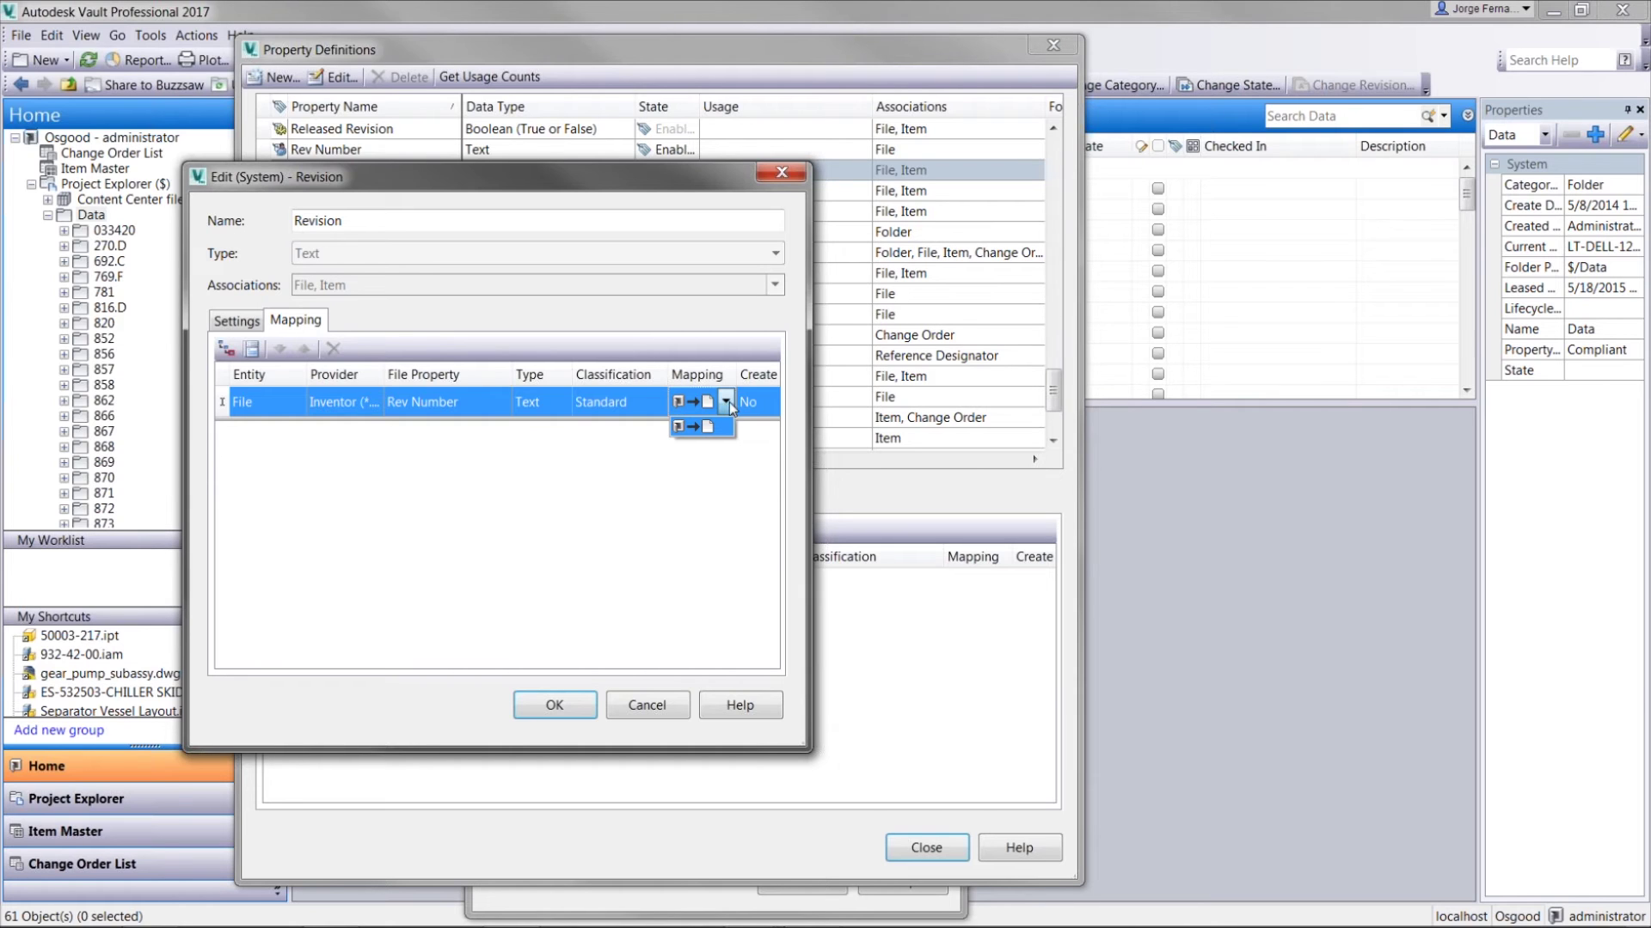
pyautogui.click(595, 555)
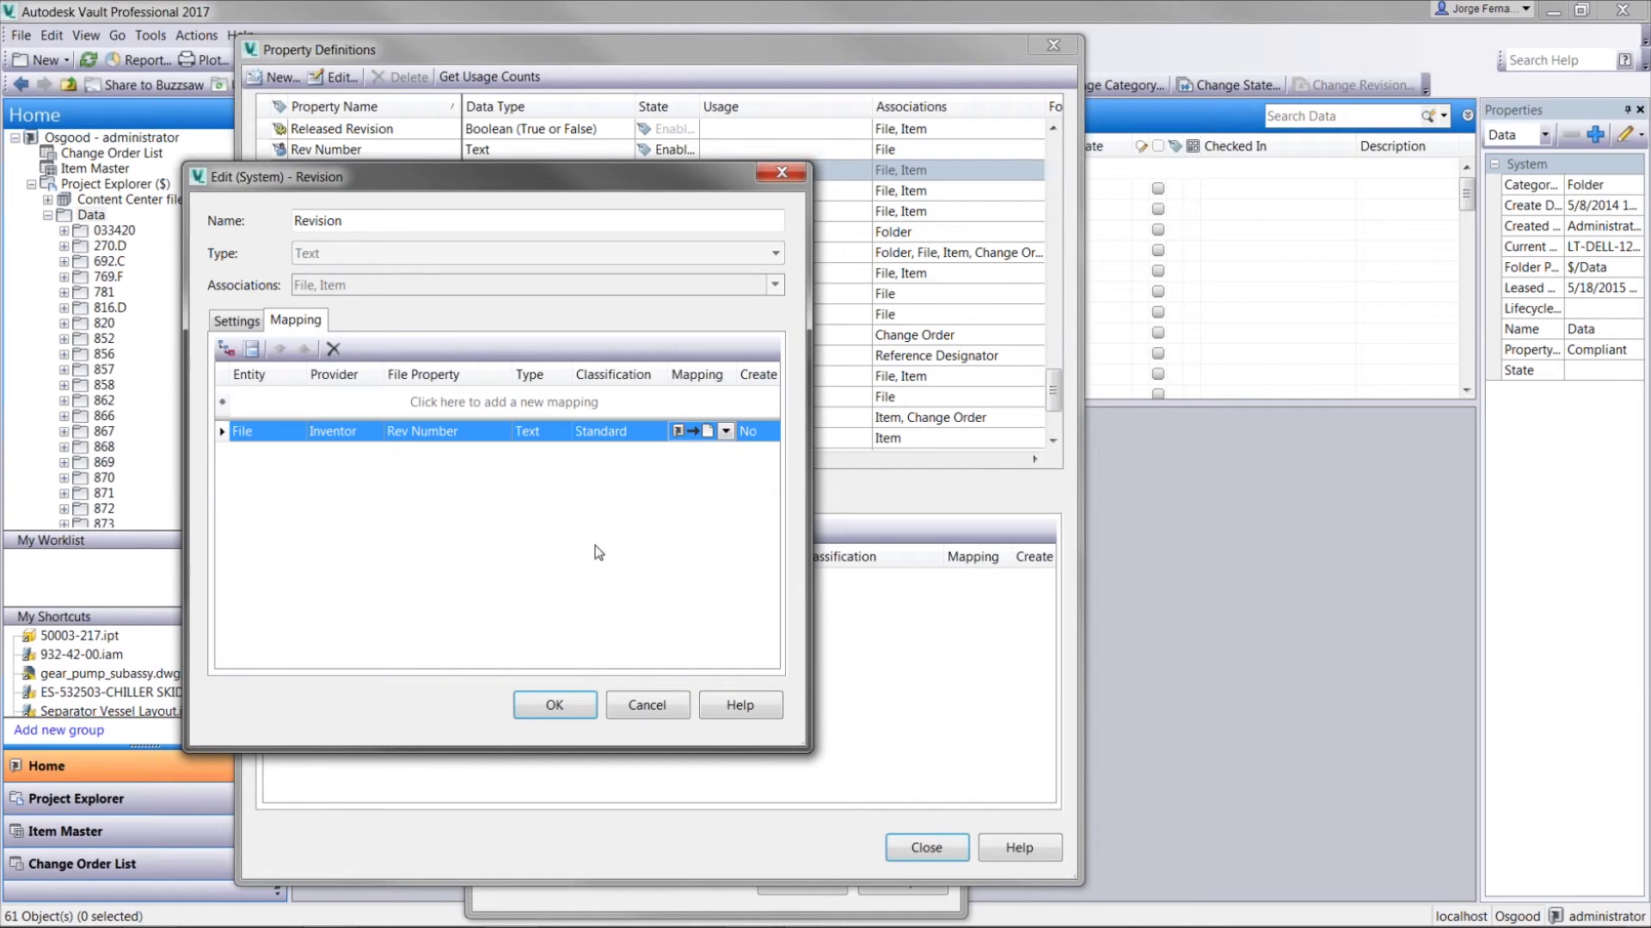
# - Save the Revision property mapping, then close the property definitions and the Vault settings
pyautogui.click(554, 706)
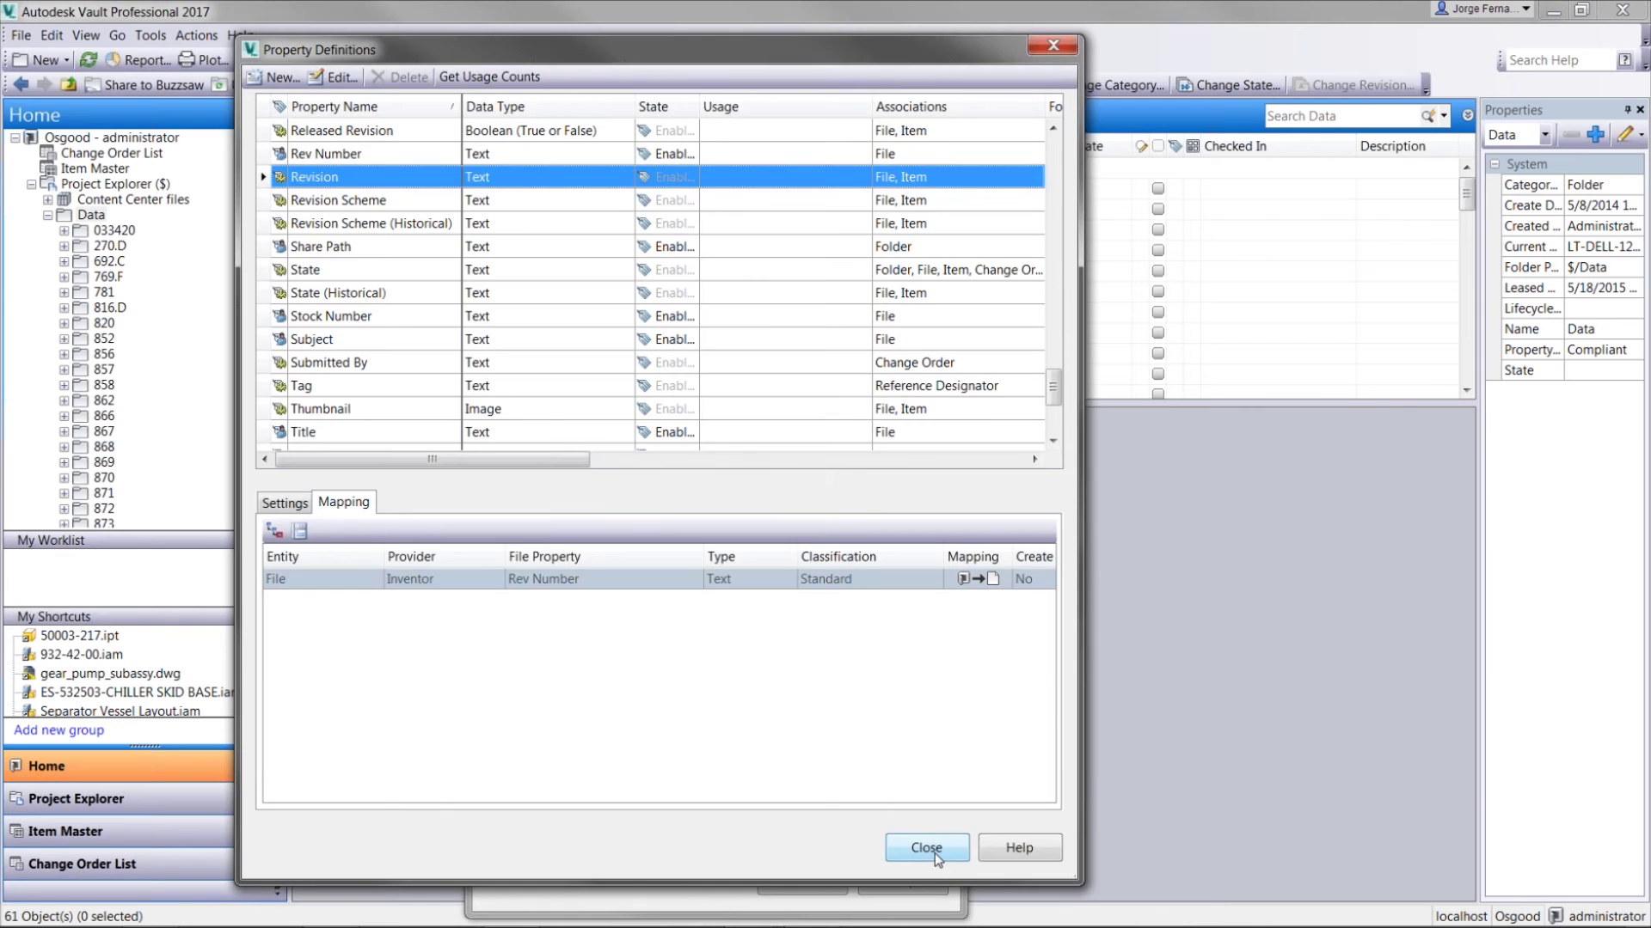
pyautogui.click(927, 849)
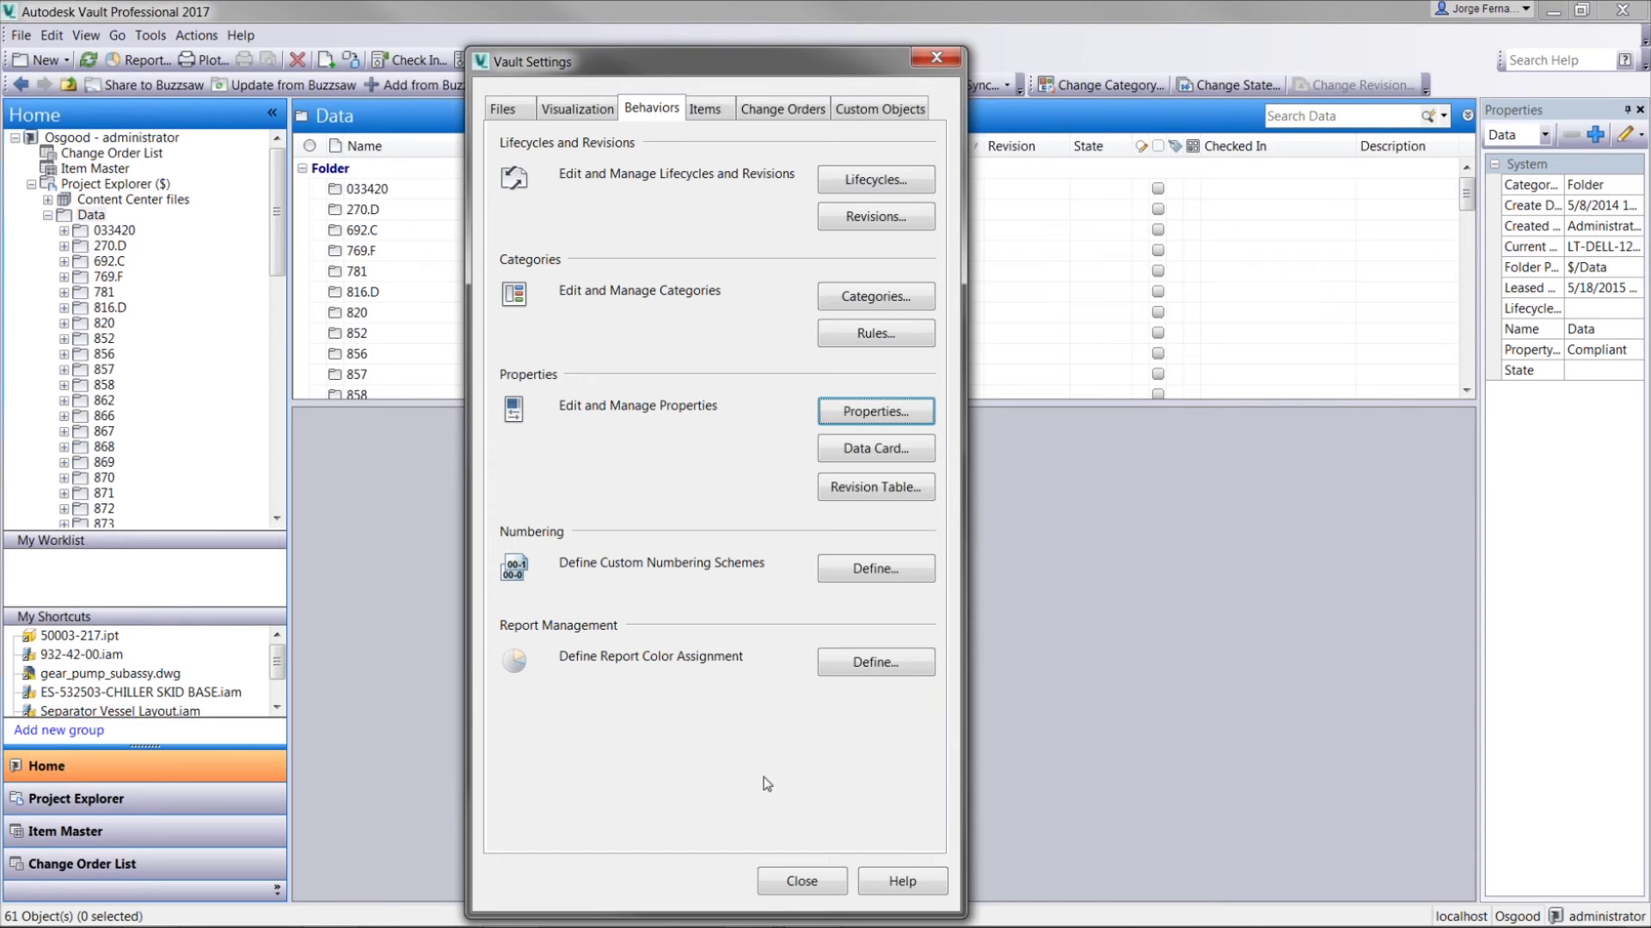
pyautogui.click(889, 509)
pyautogui.click(889, 500)
pyautogui.click(809, 886)
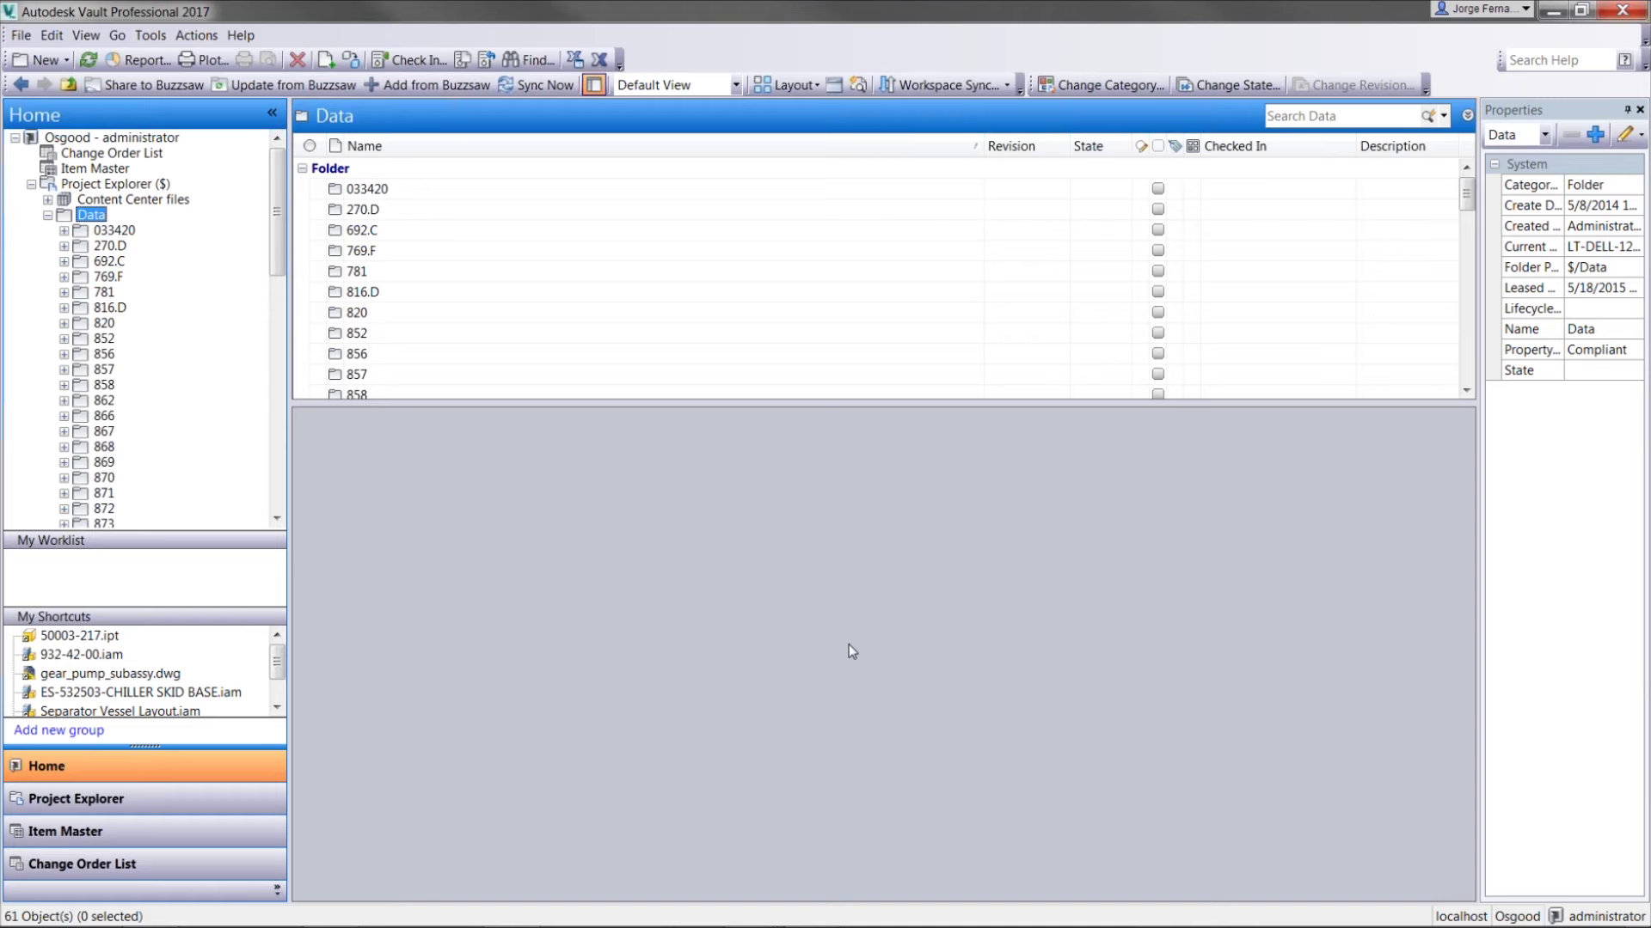
# - Switch to Autodesk Inventor and bring up the Exhaust.ipt part
pyautogui.moveTo(746, 927)
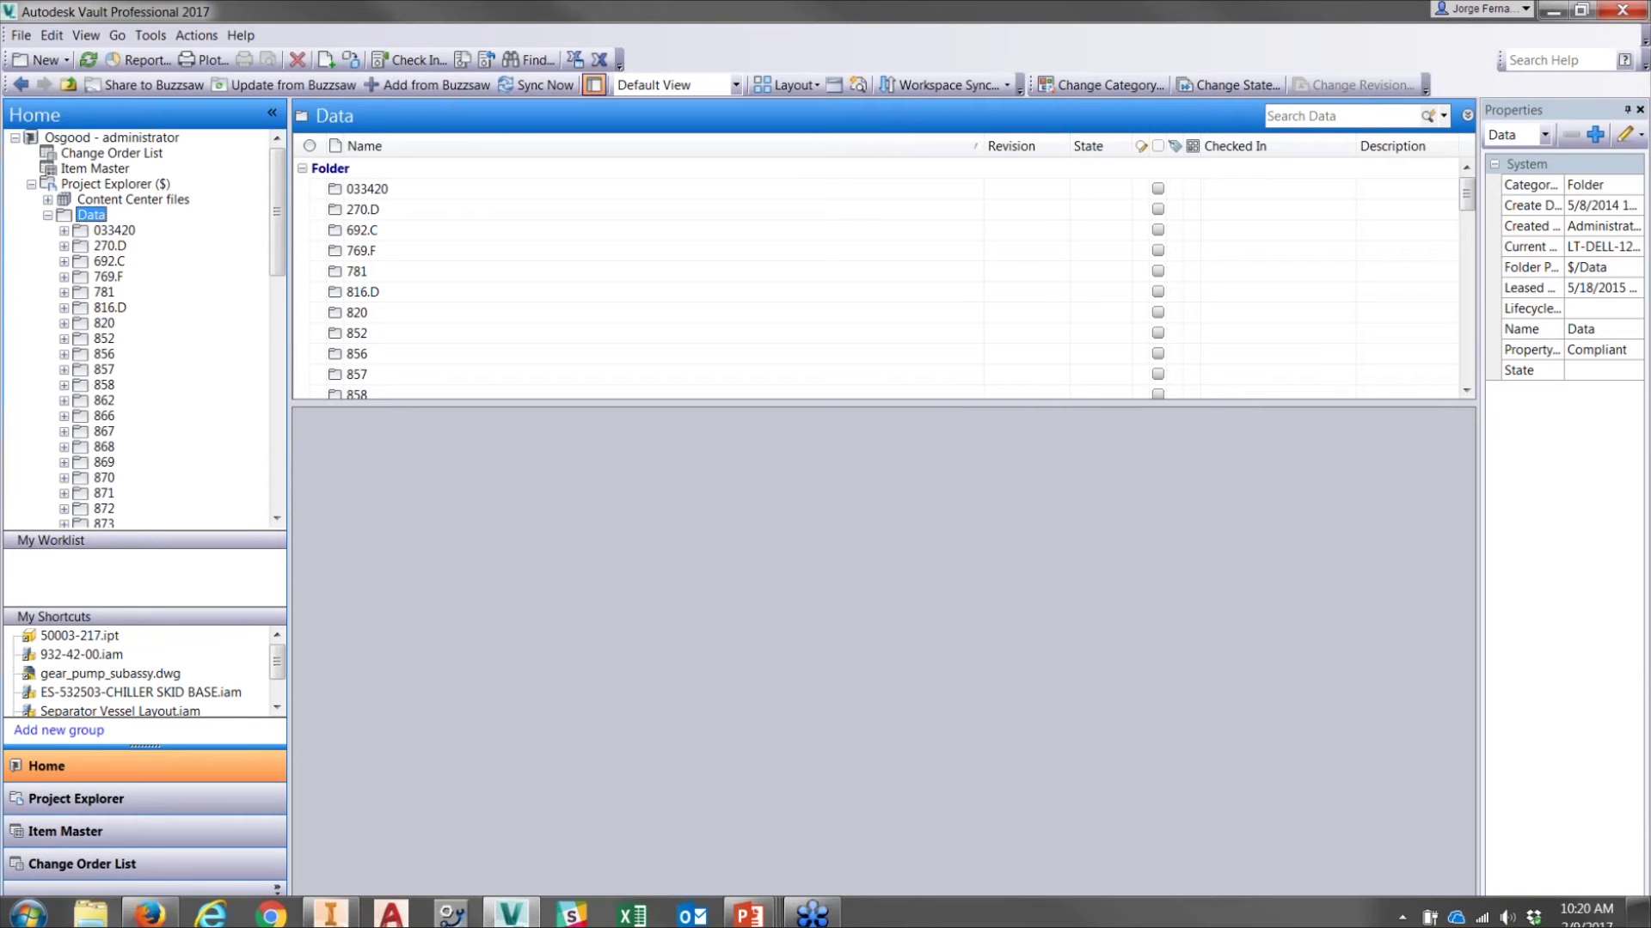
pyautogui.click(331, 913)
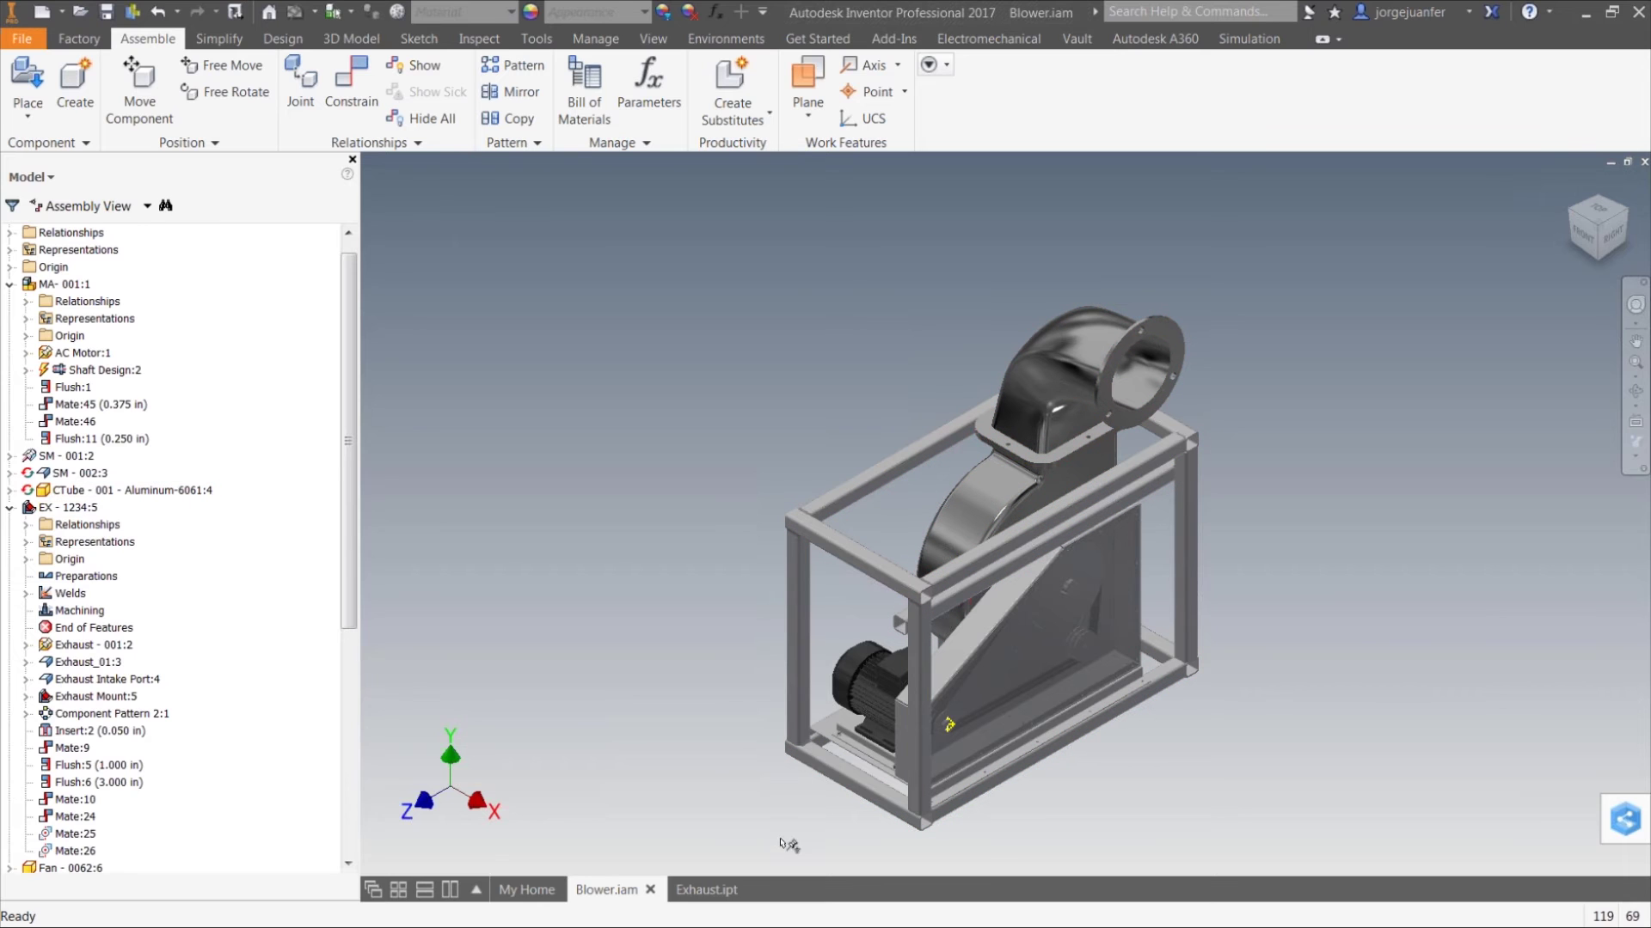
pyautogui.click(988, 477)
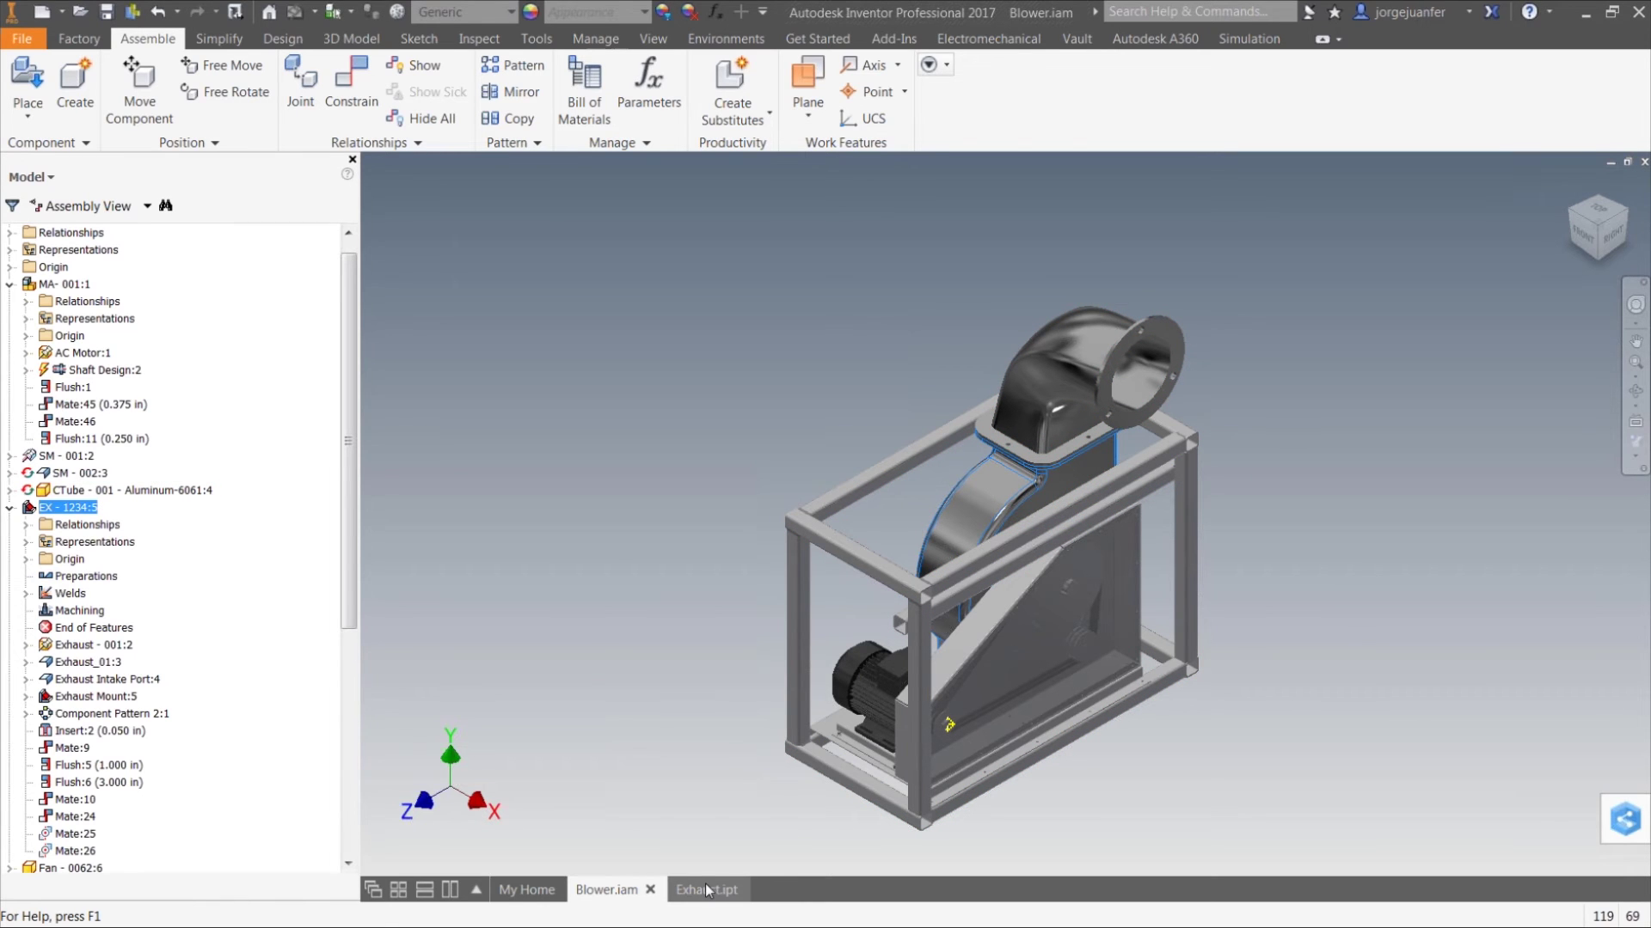
pyautogui.click(707, 891)
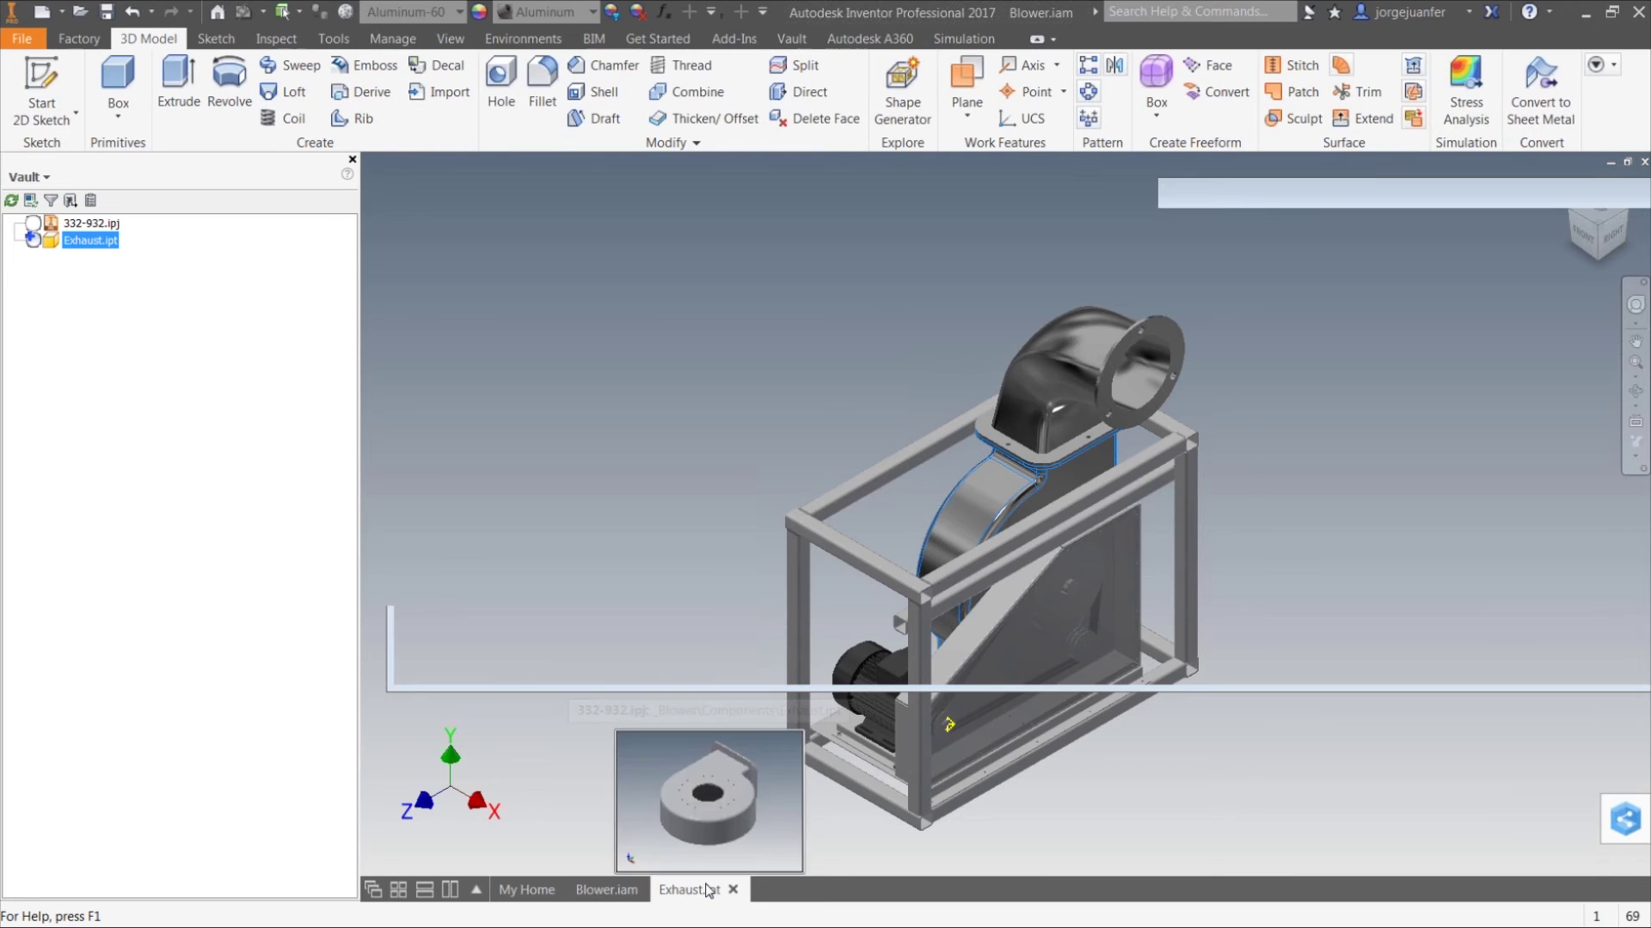
# - Check Exhaust.ipt into the vault with an initial check-in comment and switch back to Autodesk Vault Professional
pyautogui.rightClick(100, 248)
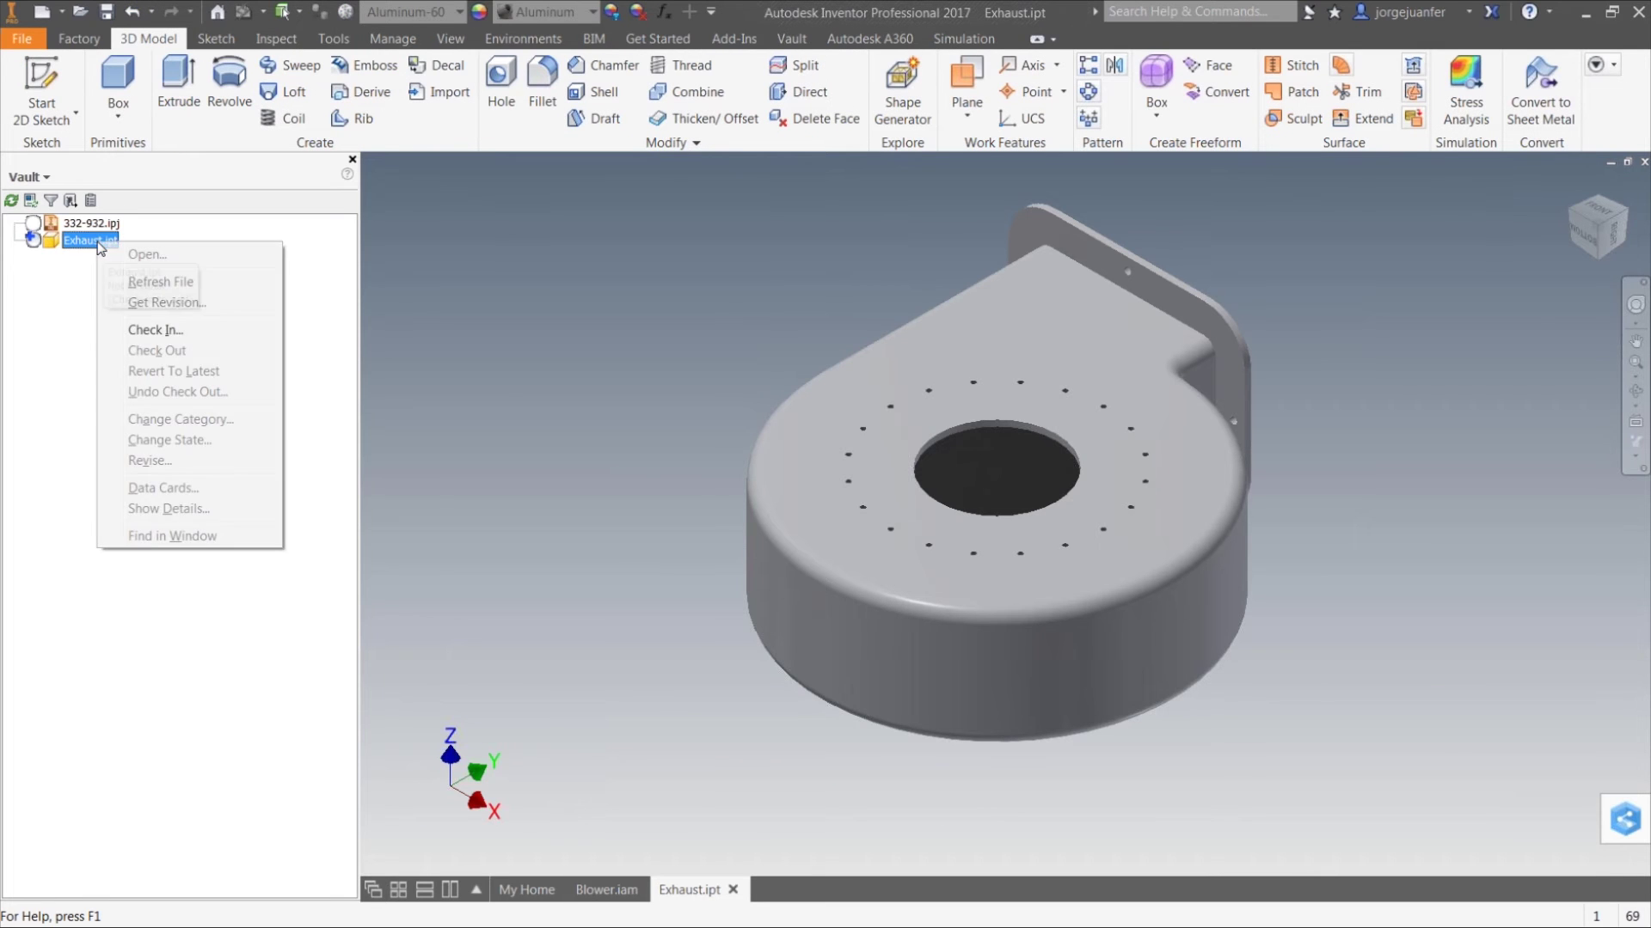
pyautogui.click(159, 330)
pyautogui.write('Initial Check i')
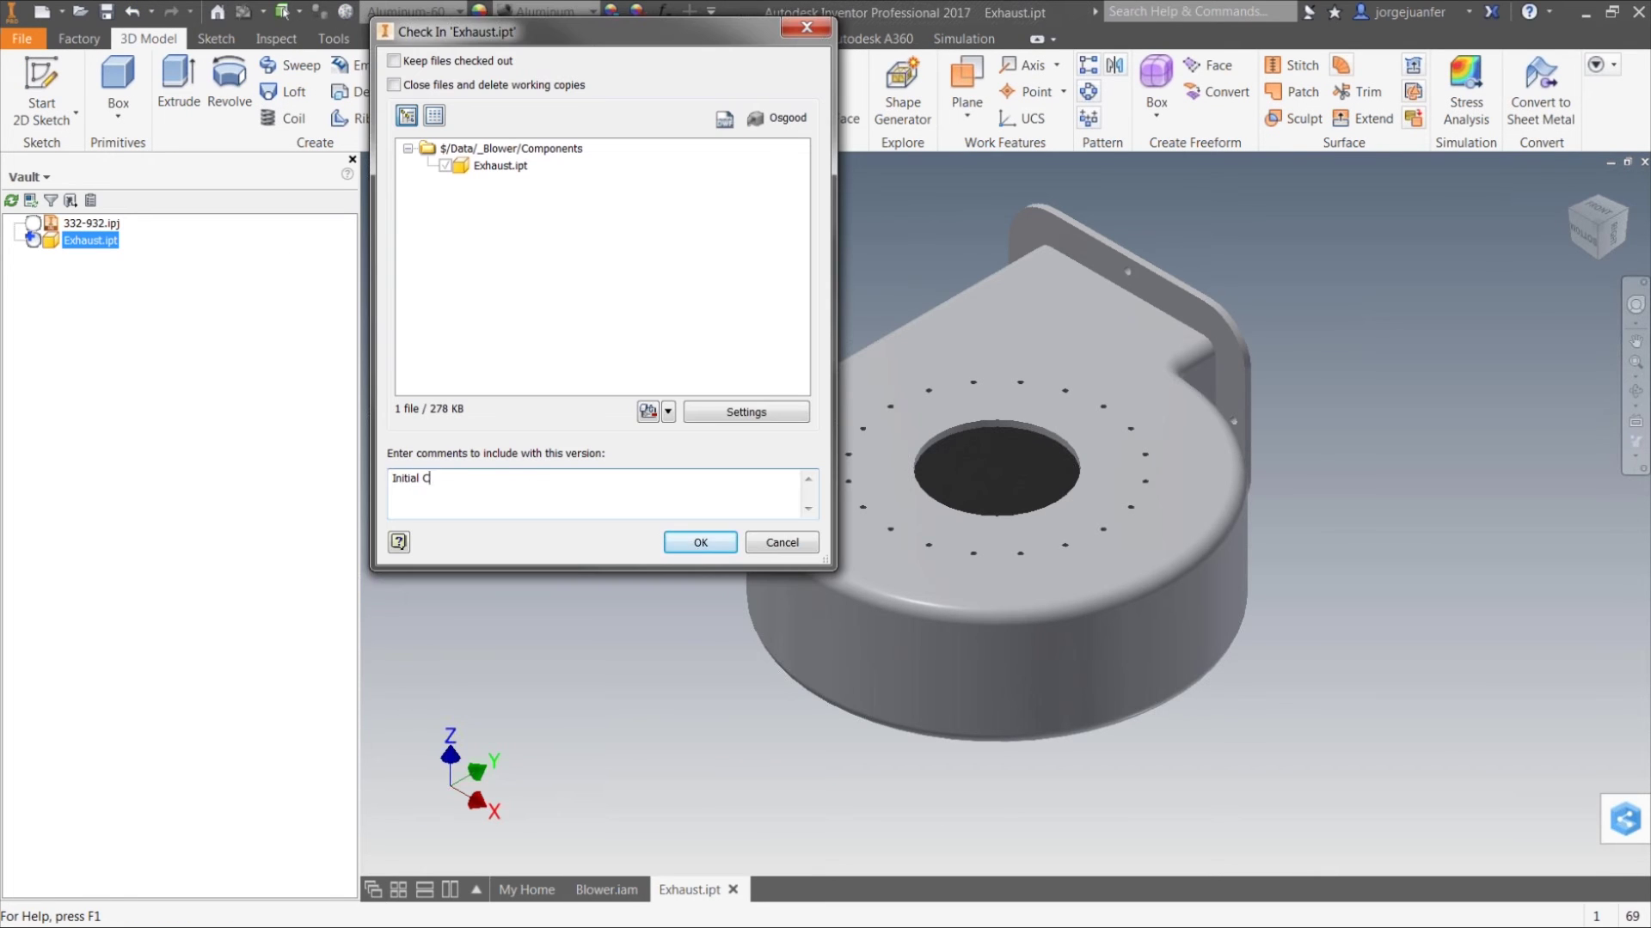
pyautogui.click(702, 544)
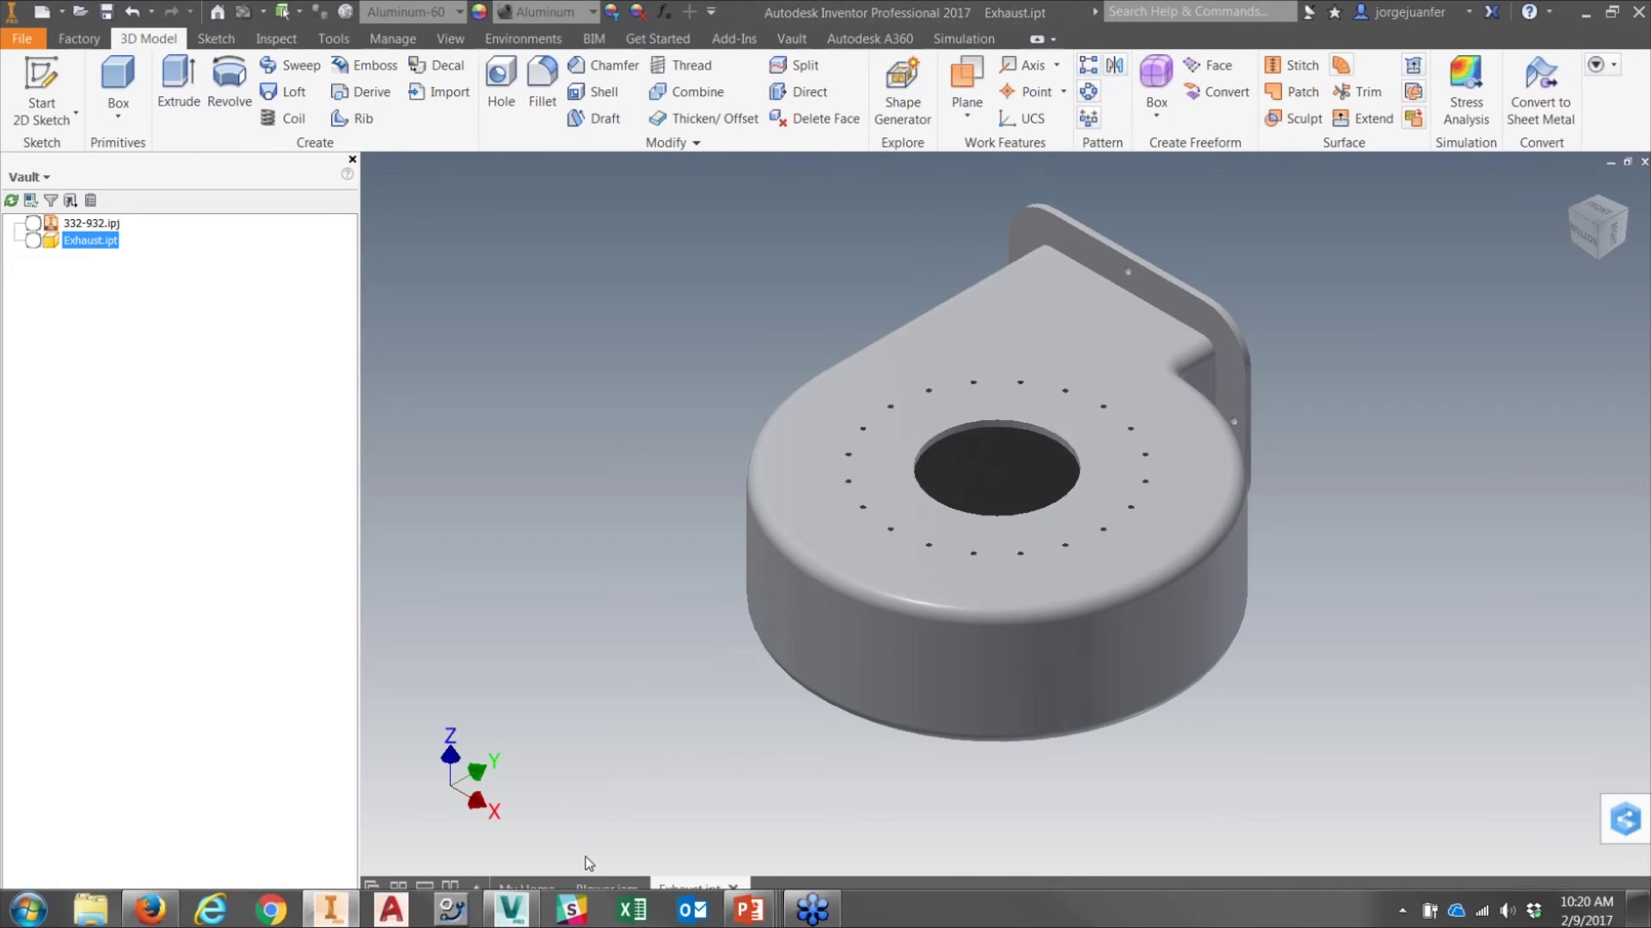
pyautogui.click(510, 919)
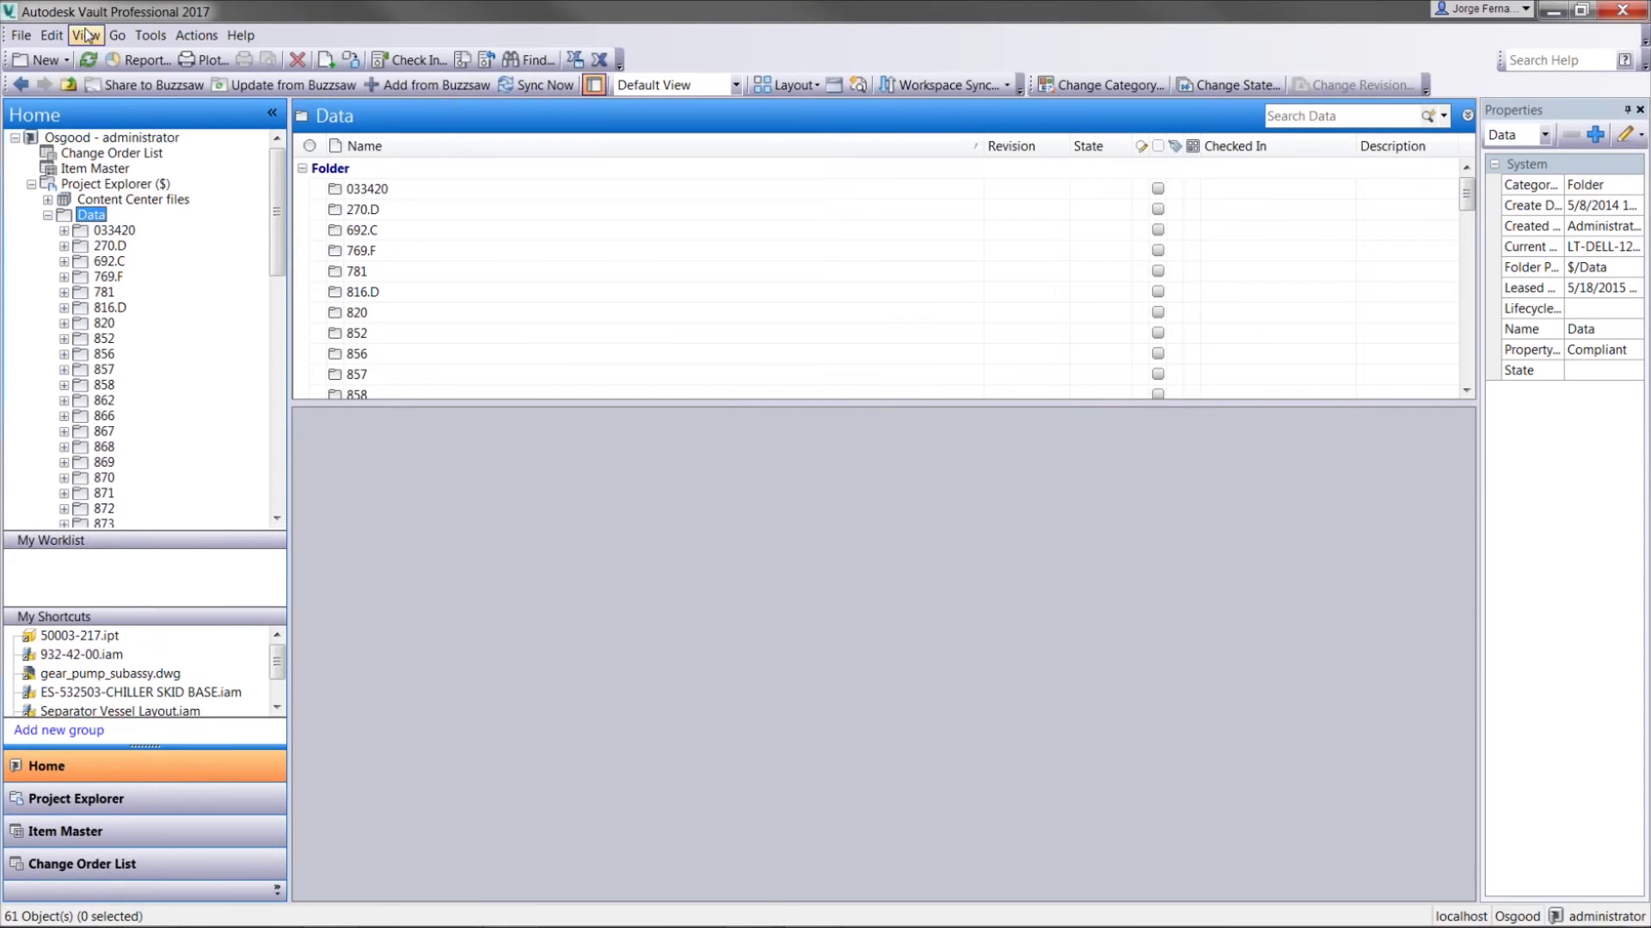
# - Refresh the vault view, browse to the Components folder under Data/_Blower, and select Exhaust.ipt
pyautogui.click(88, 60)
pyautogui.doubleClick(119, 231)
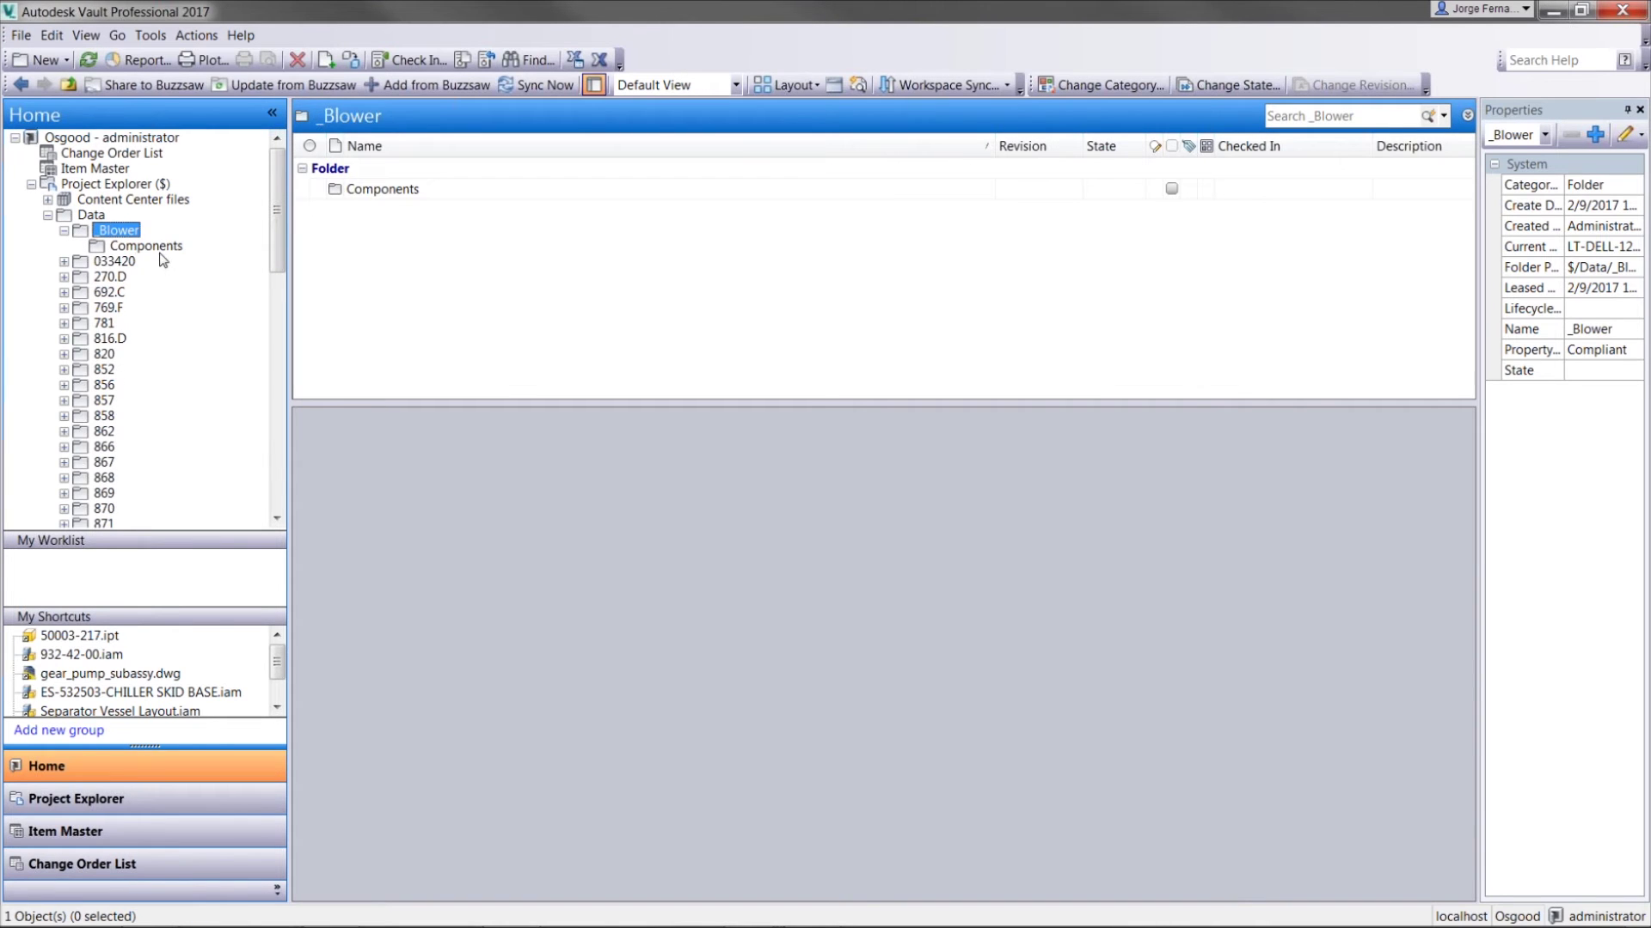
pyautogui.click(160, 248)
pyautogui.click(379, 190)
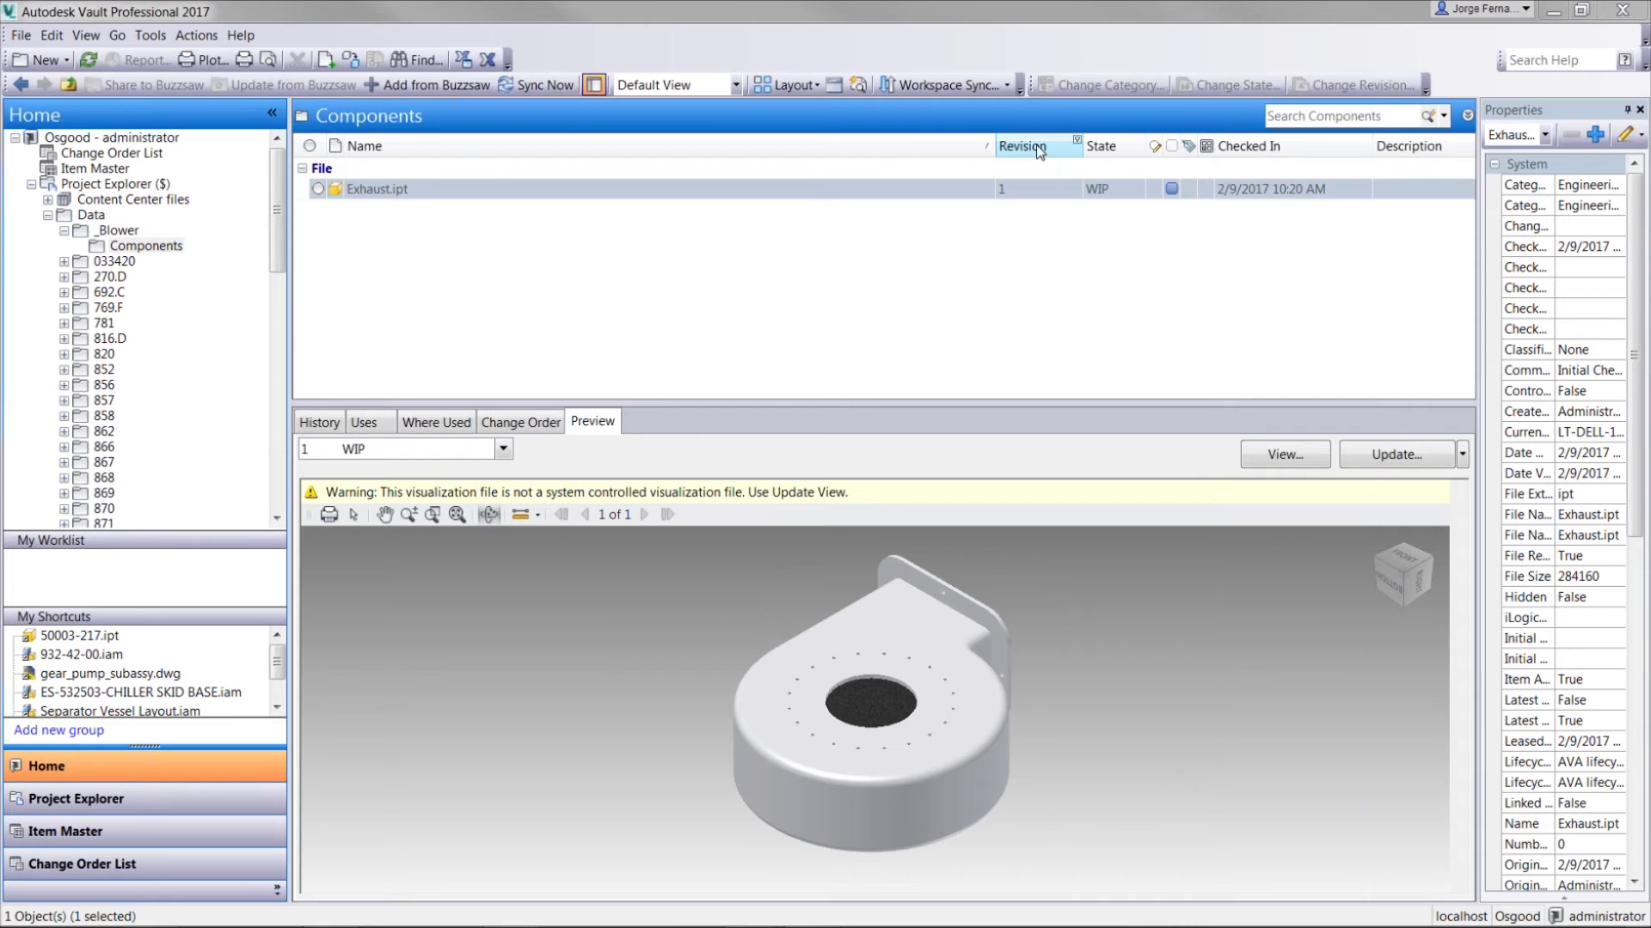
# - Check that Revision is among the fields shown in the file list, then close the view customization without changes
pyautogui.click(843, 151)
pyautogui.rightClick(844, 150)
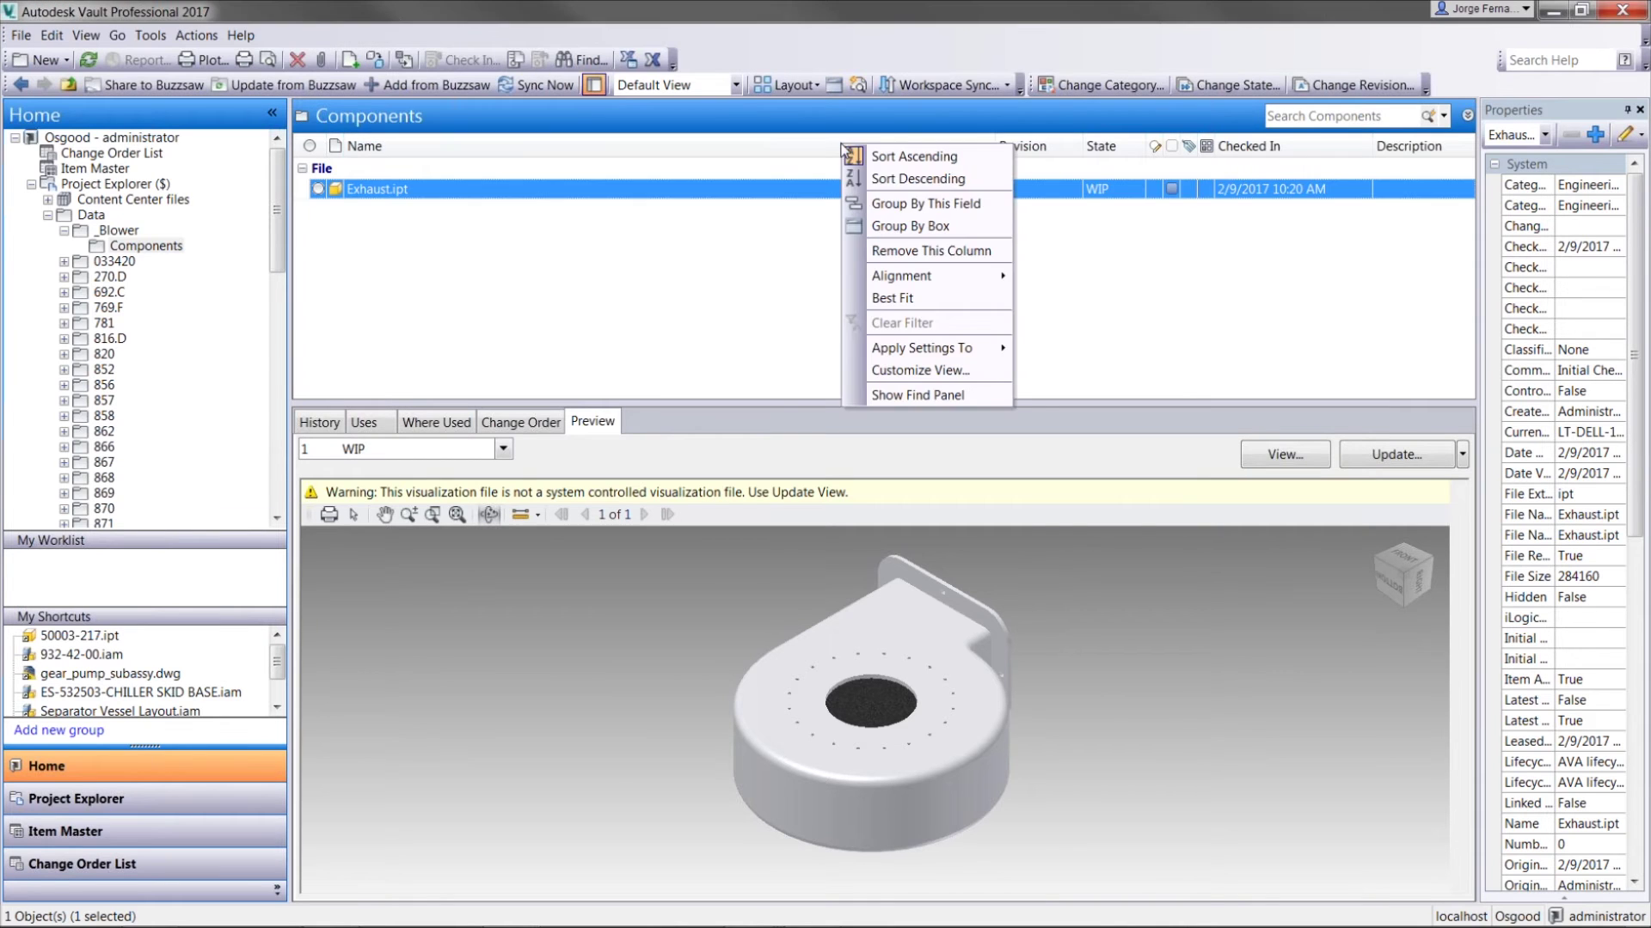
pyautogui.click(932, 370)
pyautogui.click(700, 413)
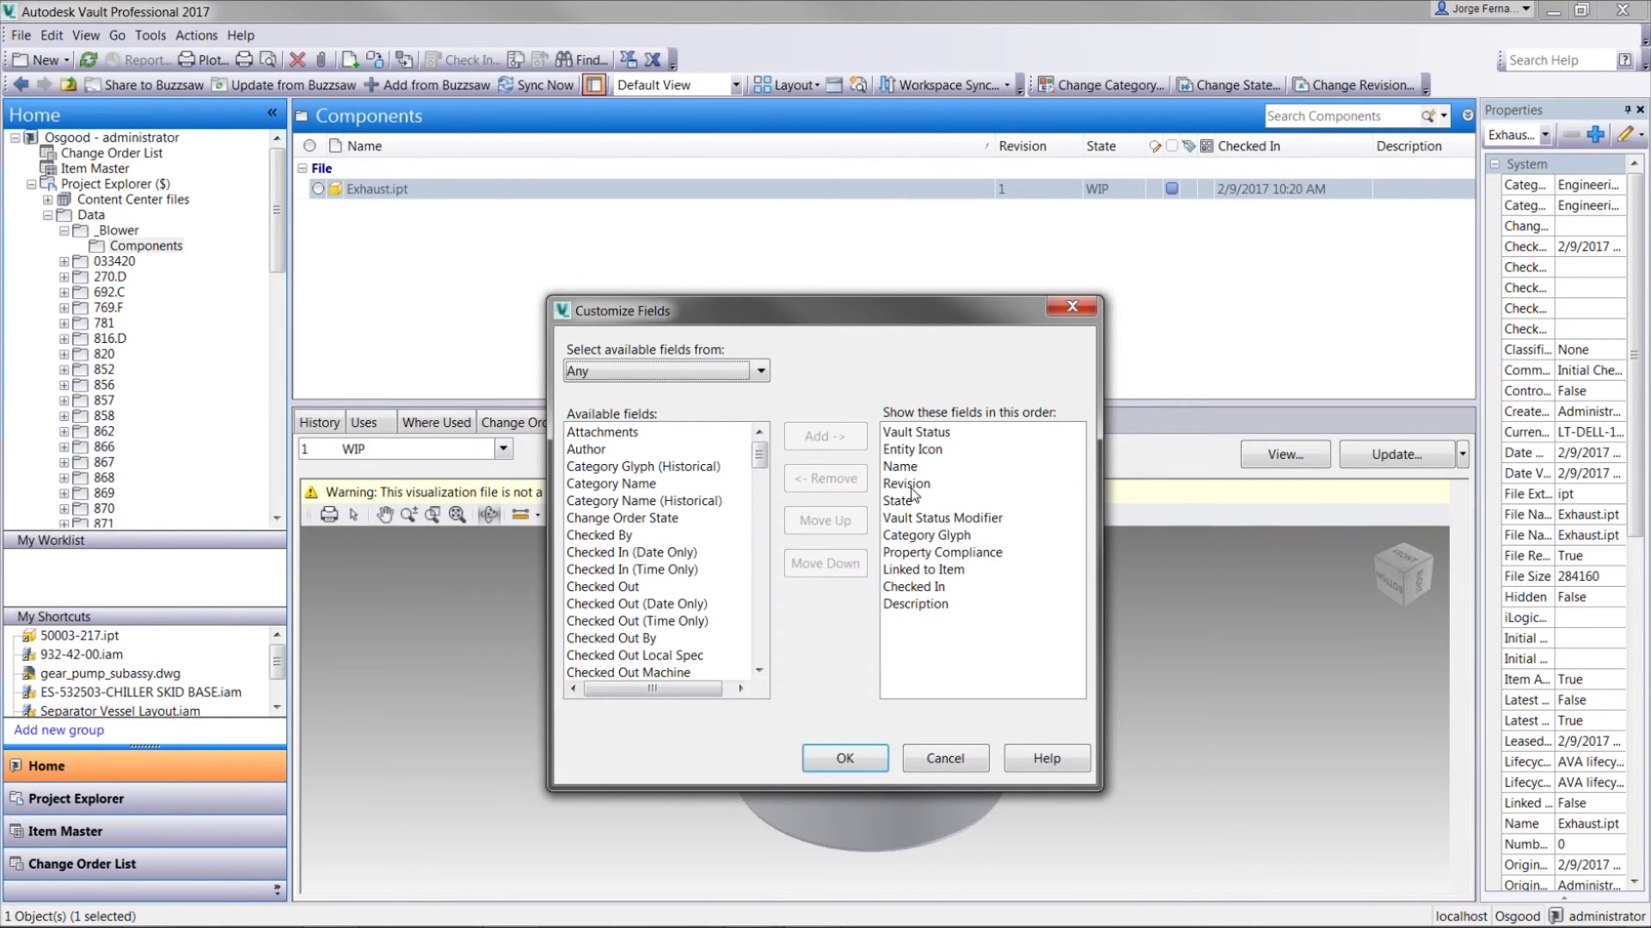
pyautogui.click(910, 488)
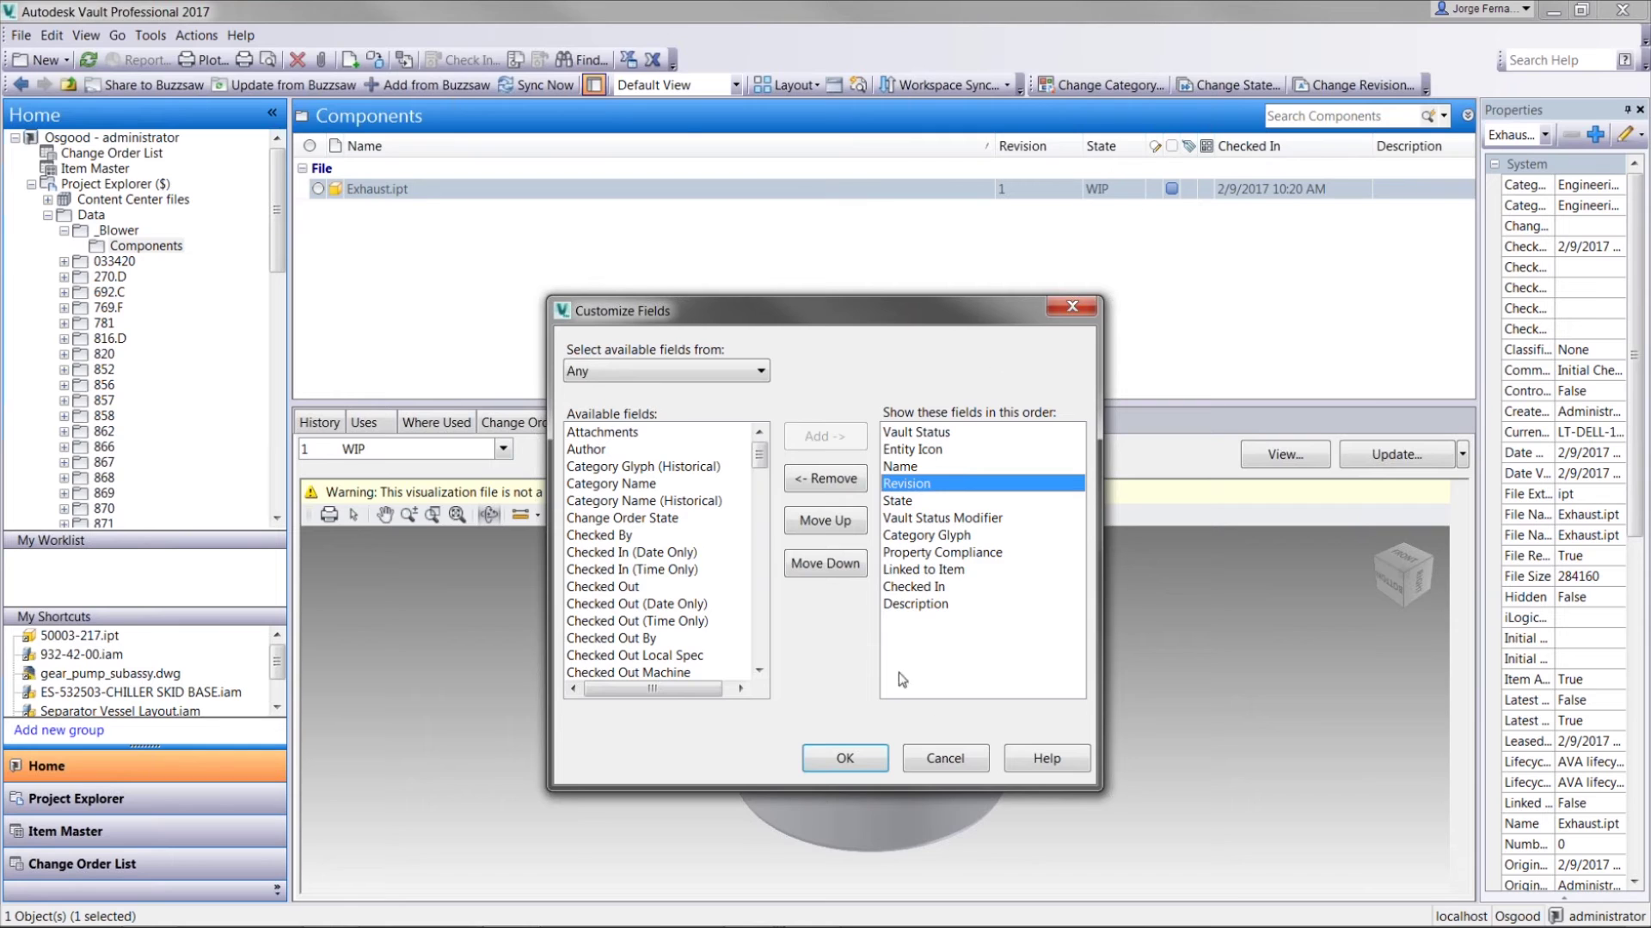
pyautogui.click(940, 760)
pyautogui.click(913, 651)
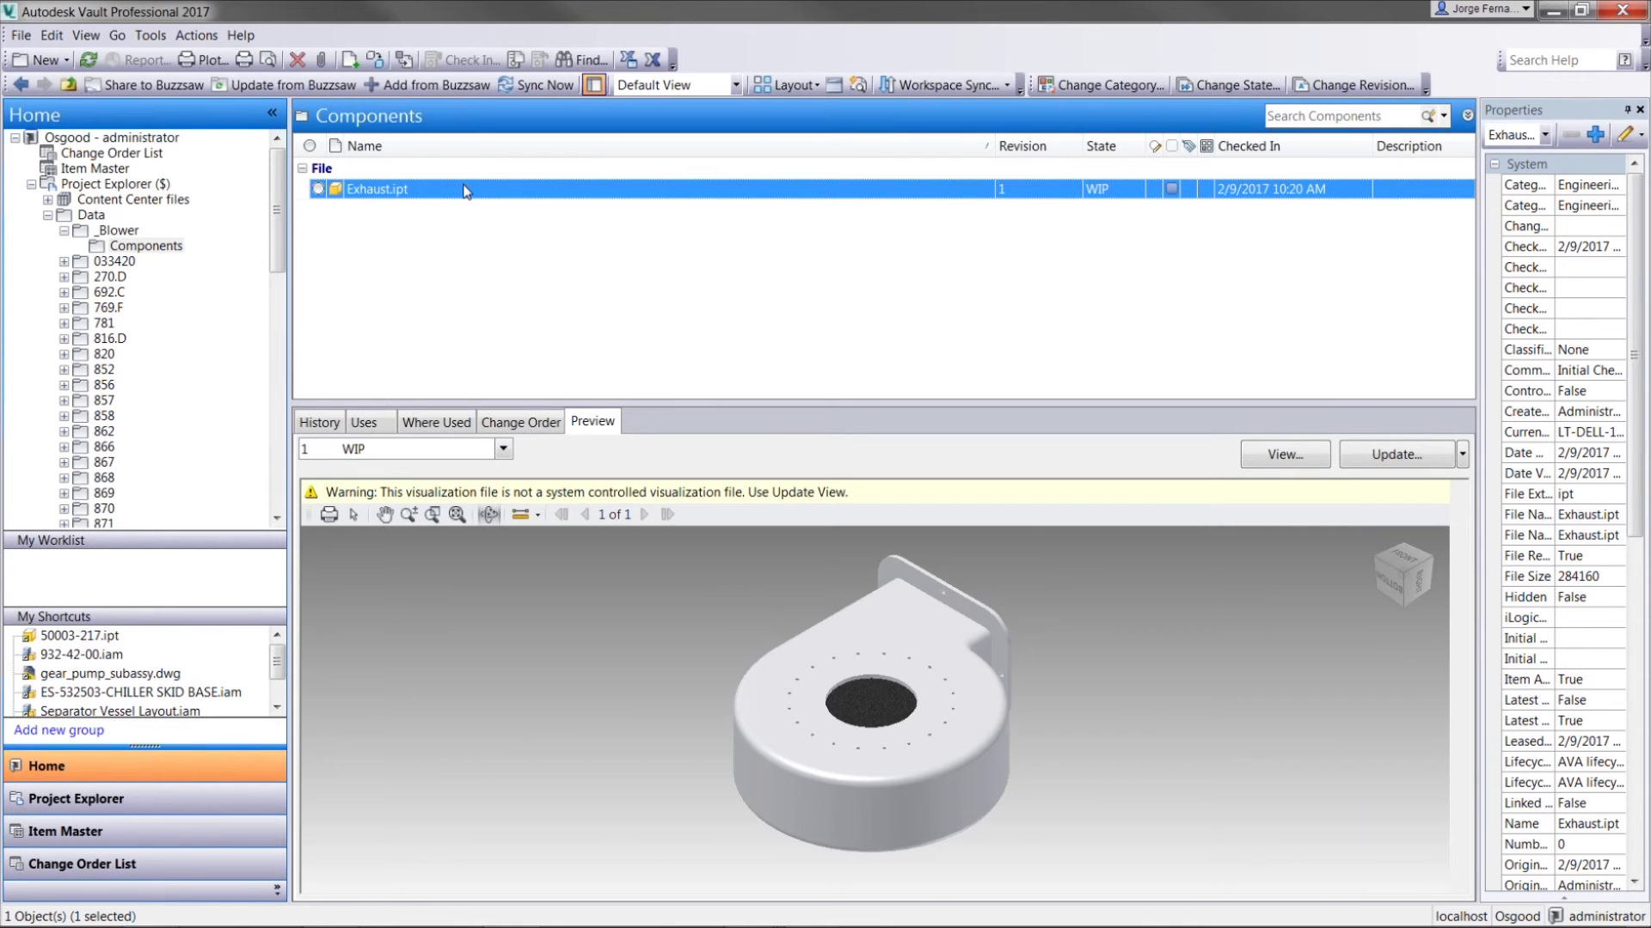
# - Change the lifecycle state of Exhaust.ipt to Approved in the AVA lifecycle, without a comment
pyautogui.click(1241, 90)
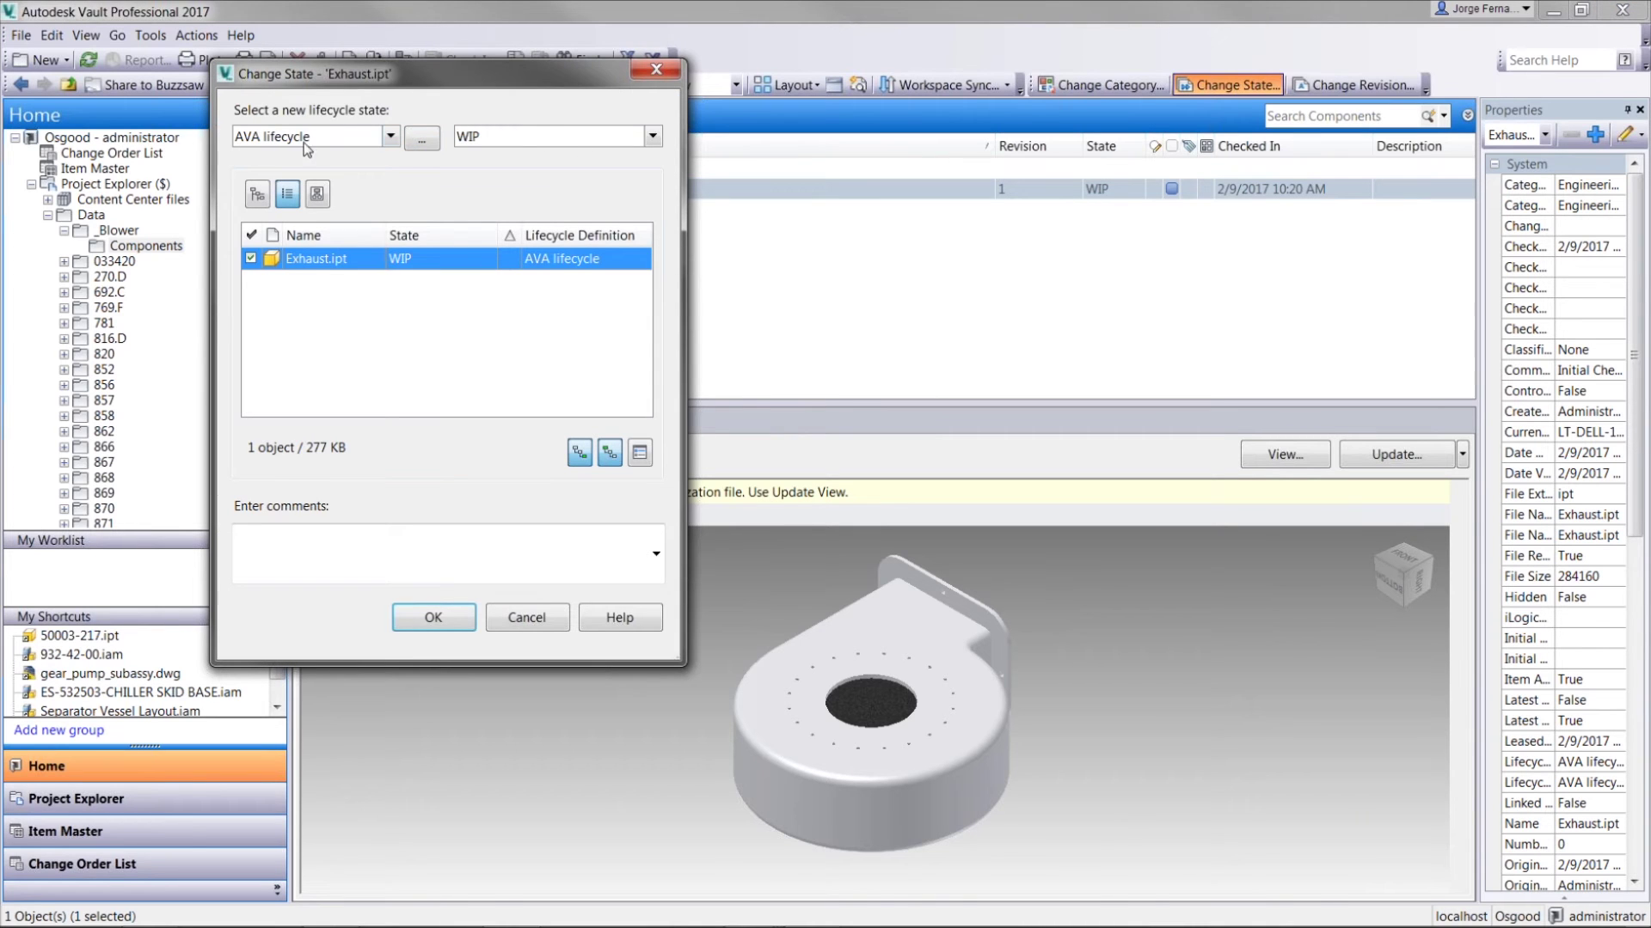
pyautogui.click(559, 139)
pyautogui.click(512, 179)
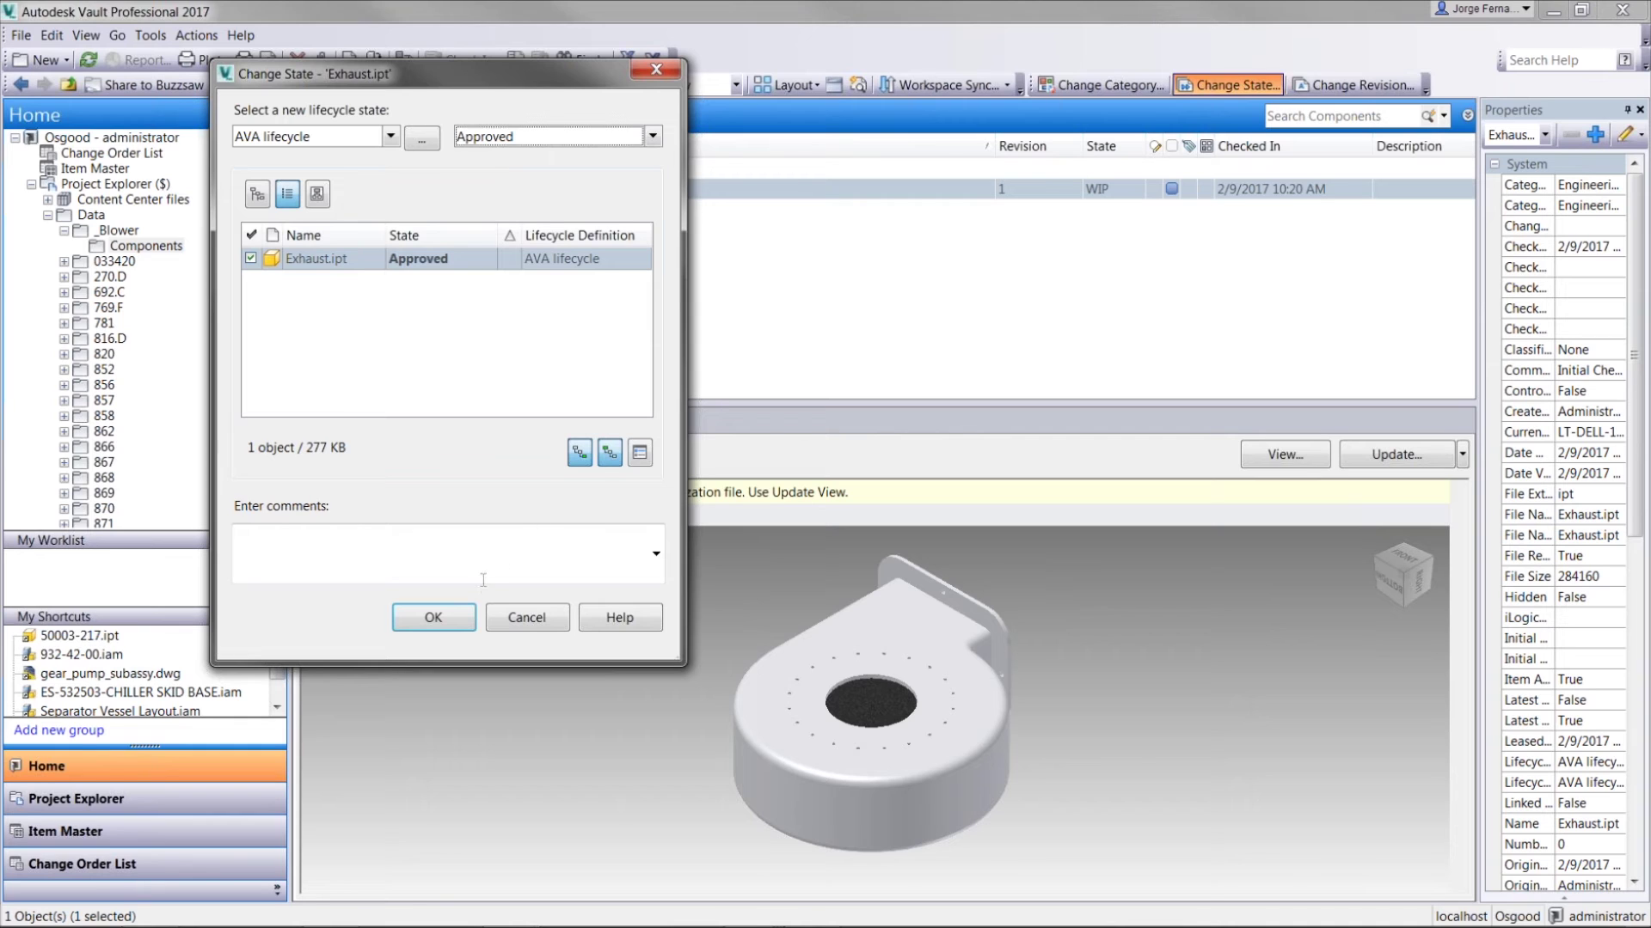
pyautogui.click(436, 619)
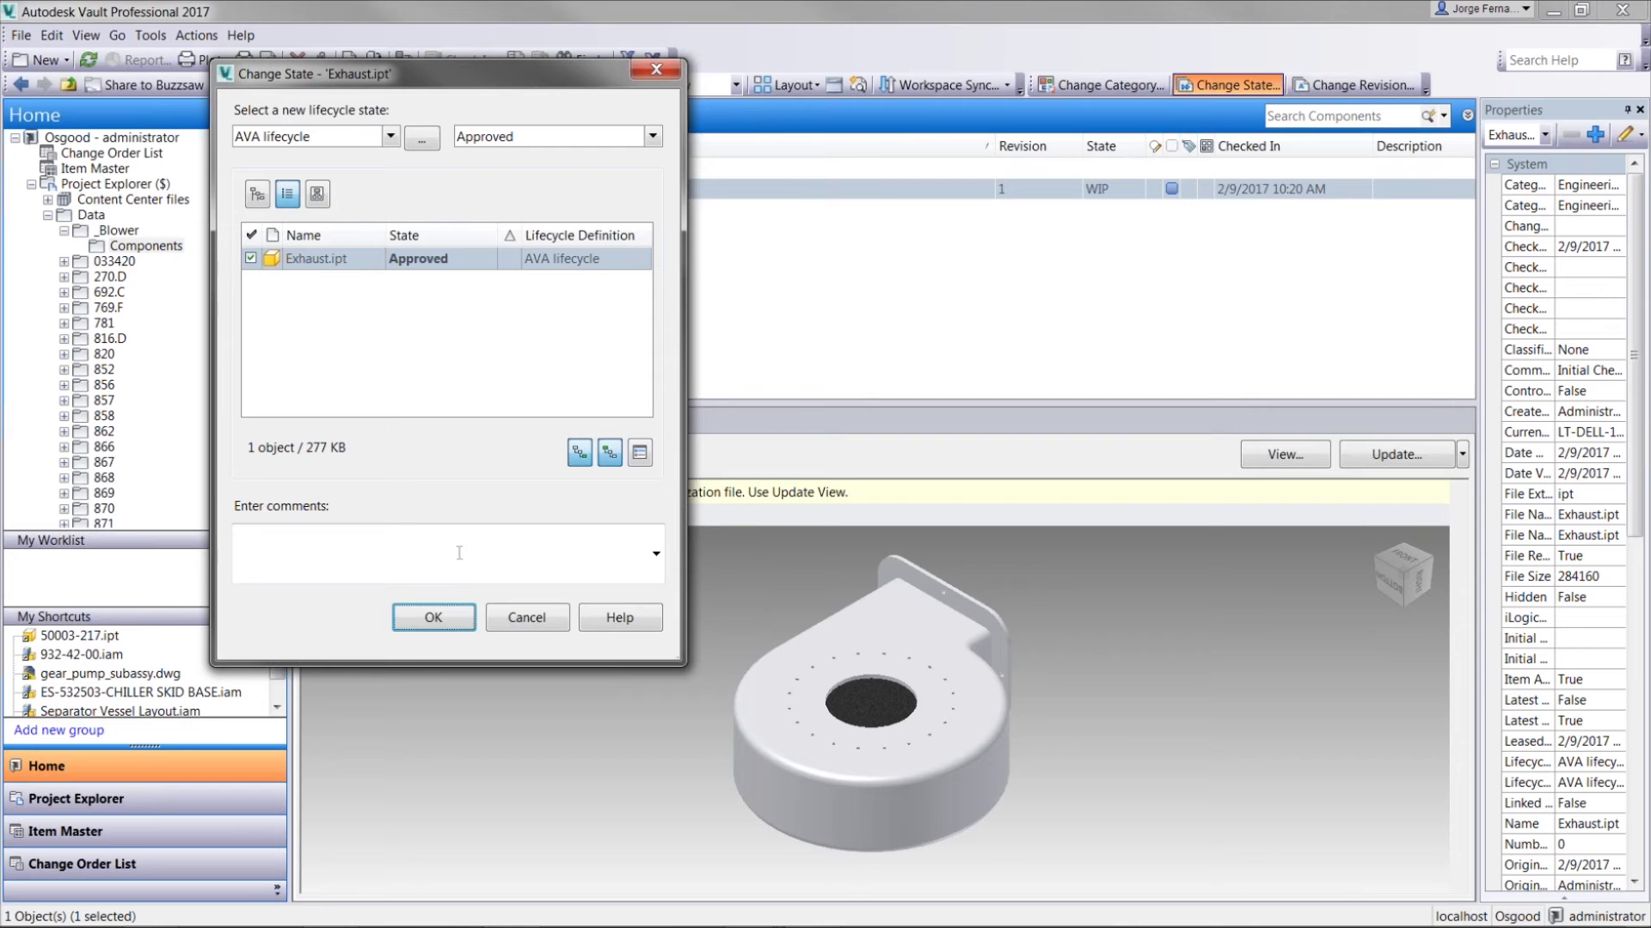
pyautogui.click(447, 615)
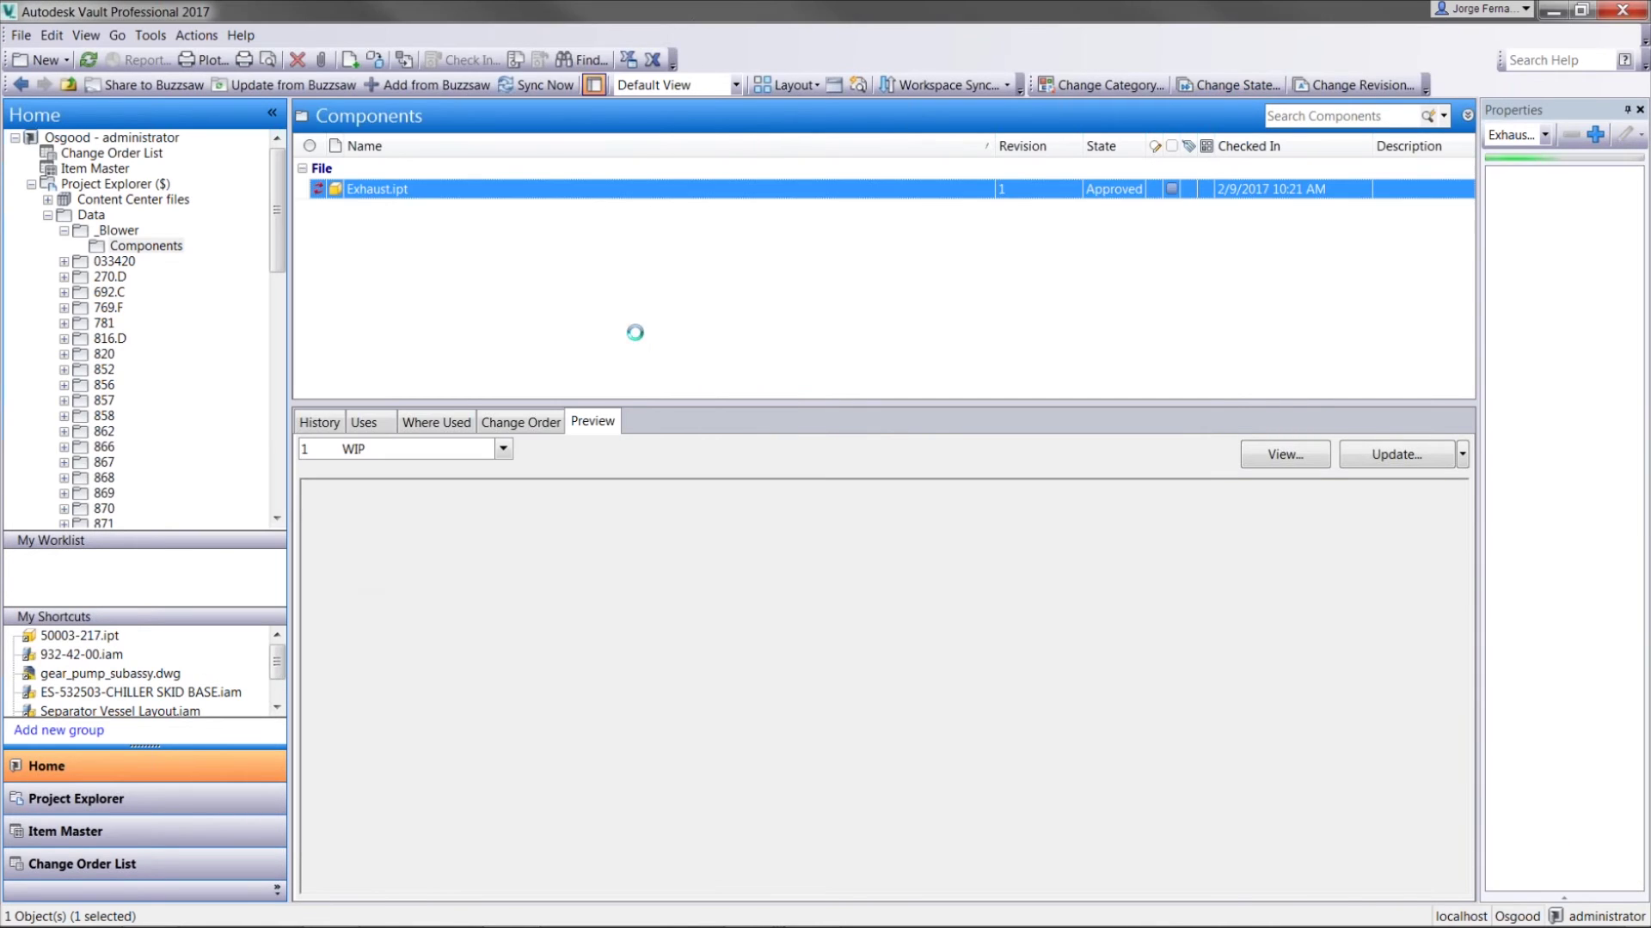
# - Get the approved version of Exhaust.ipt from the vault to update the local copy
pyautogui.moveTo(318, 195)
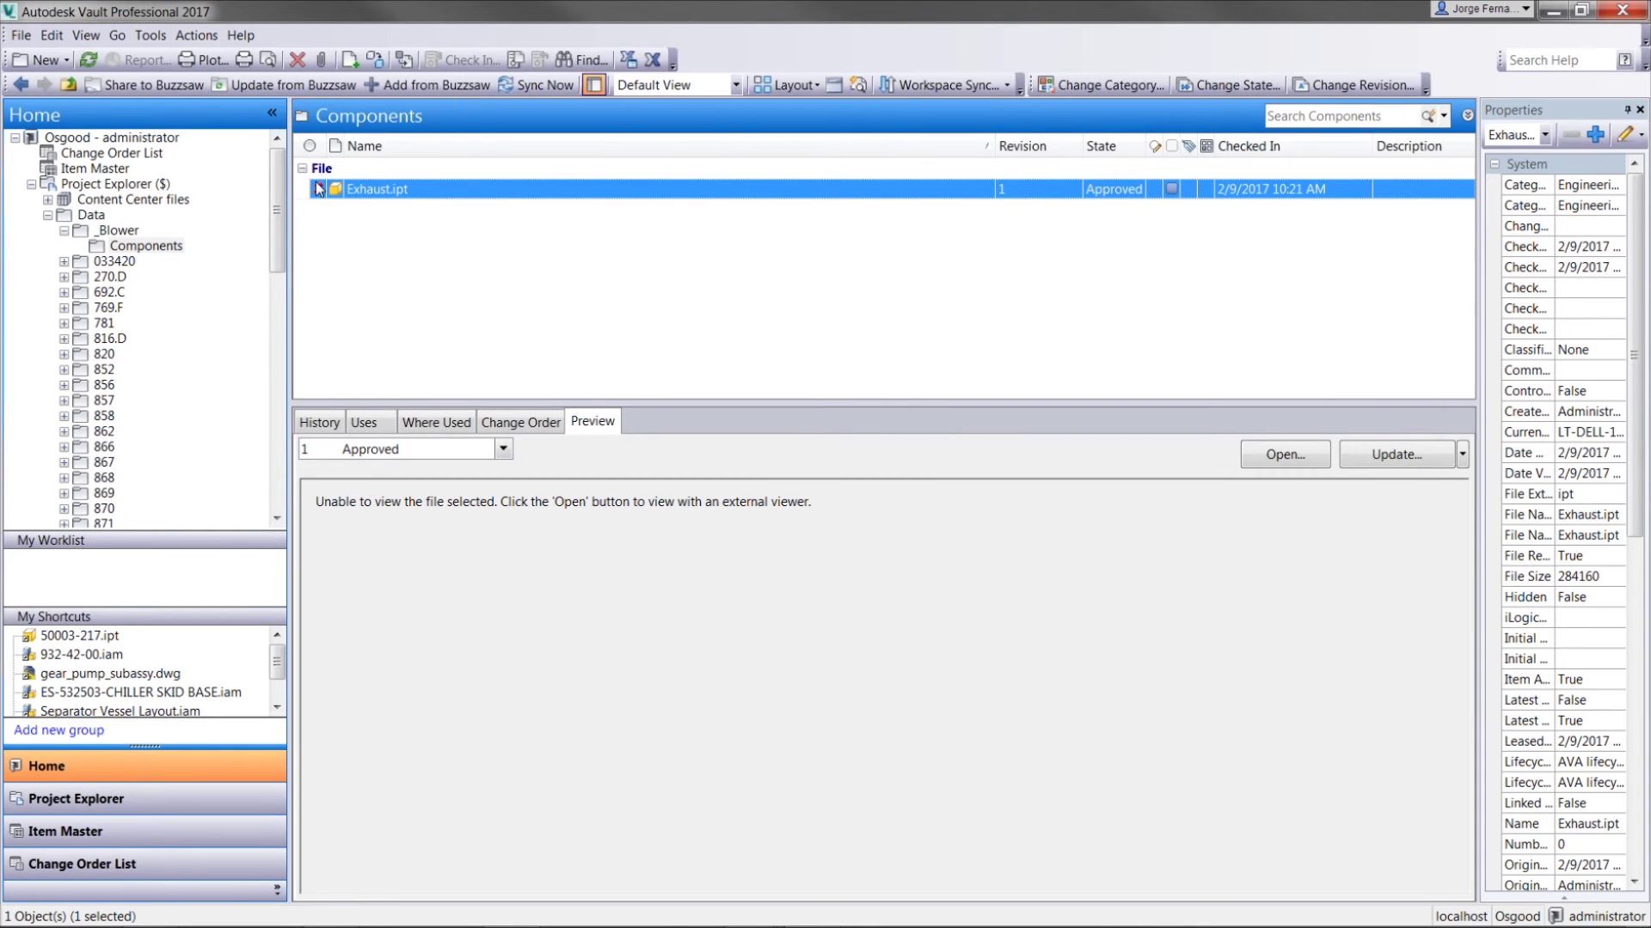
pyautogui.rightClick(361, 199)
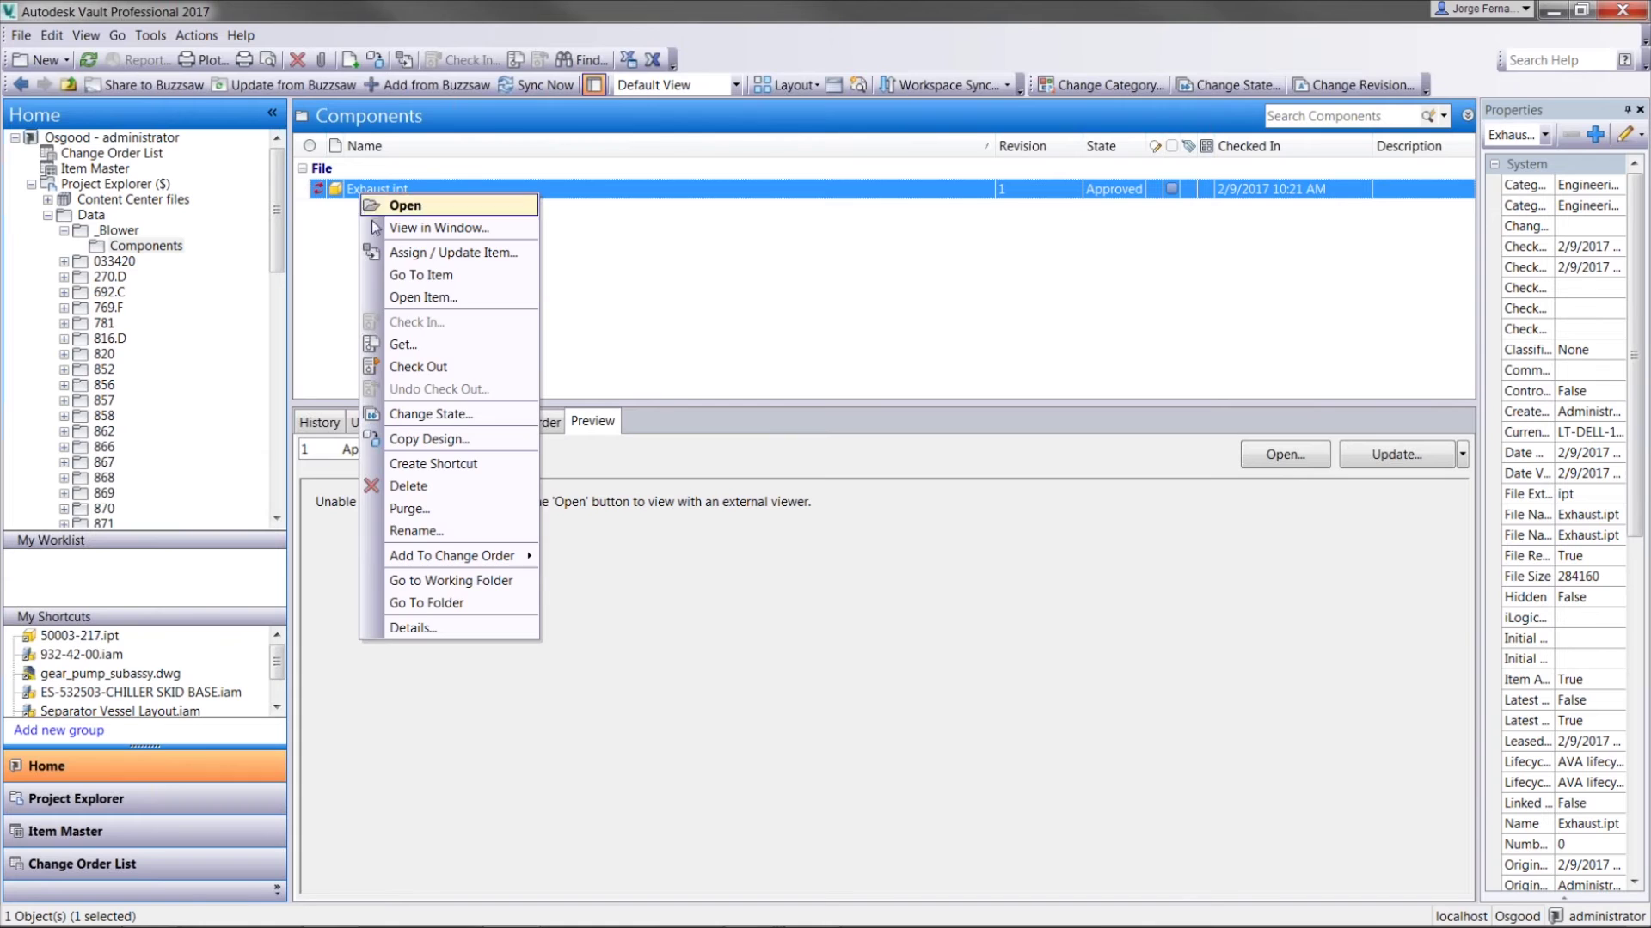
pyautogui.click(430, 347)
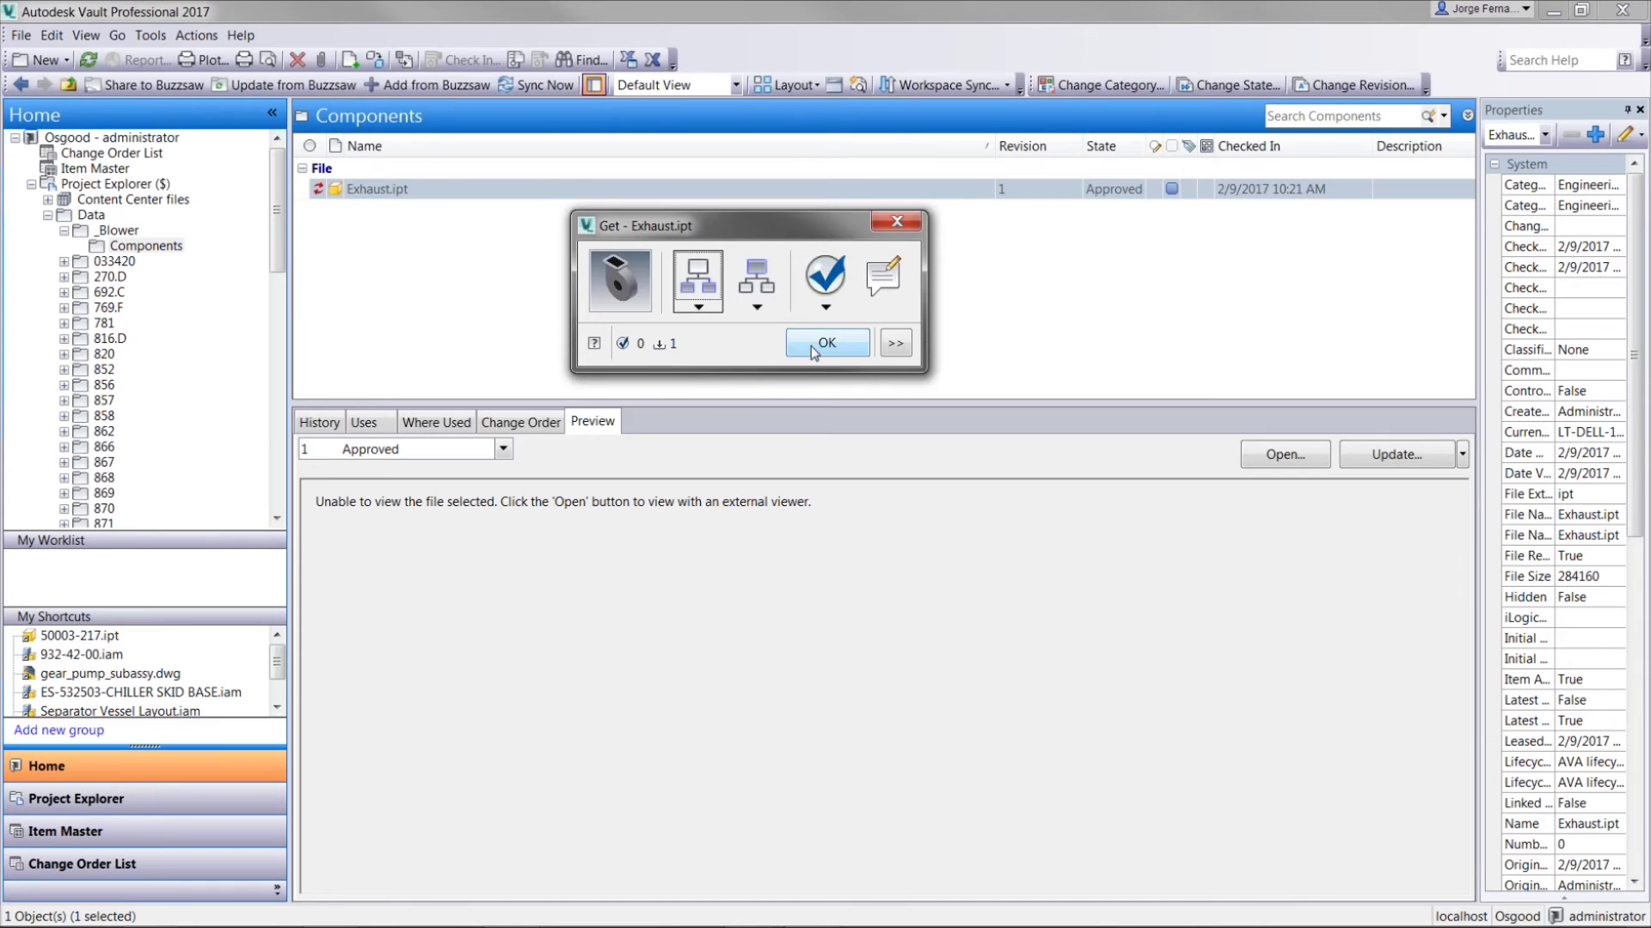
pyautogui.click(811, 346)
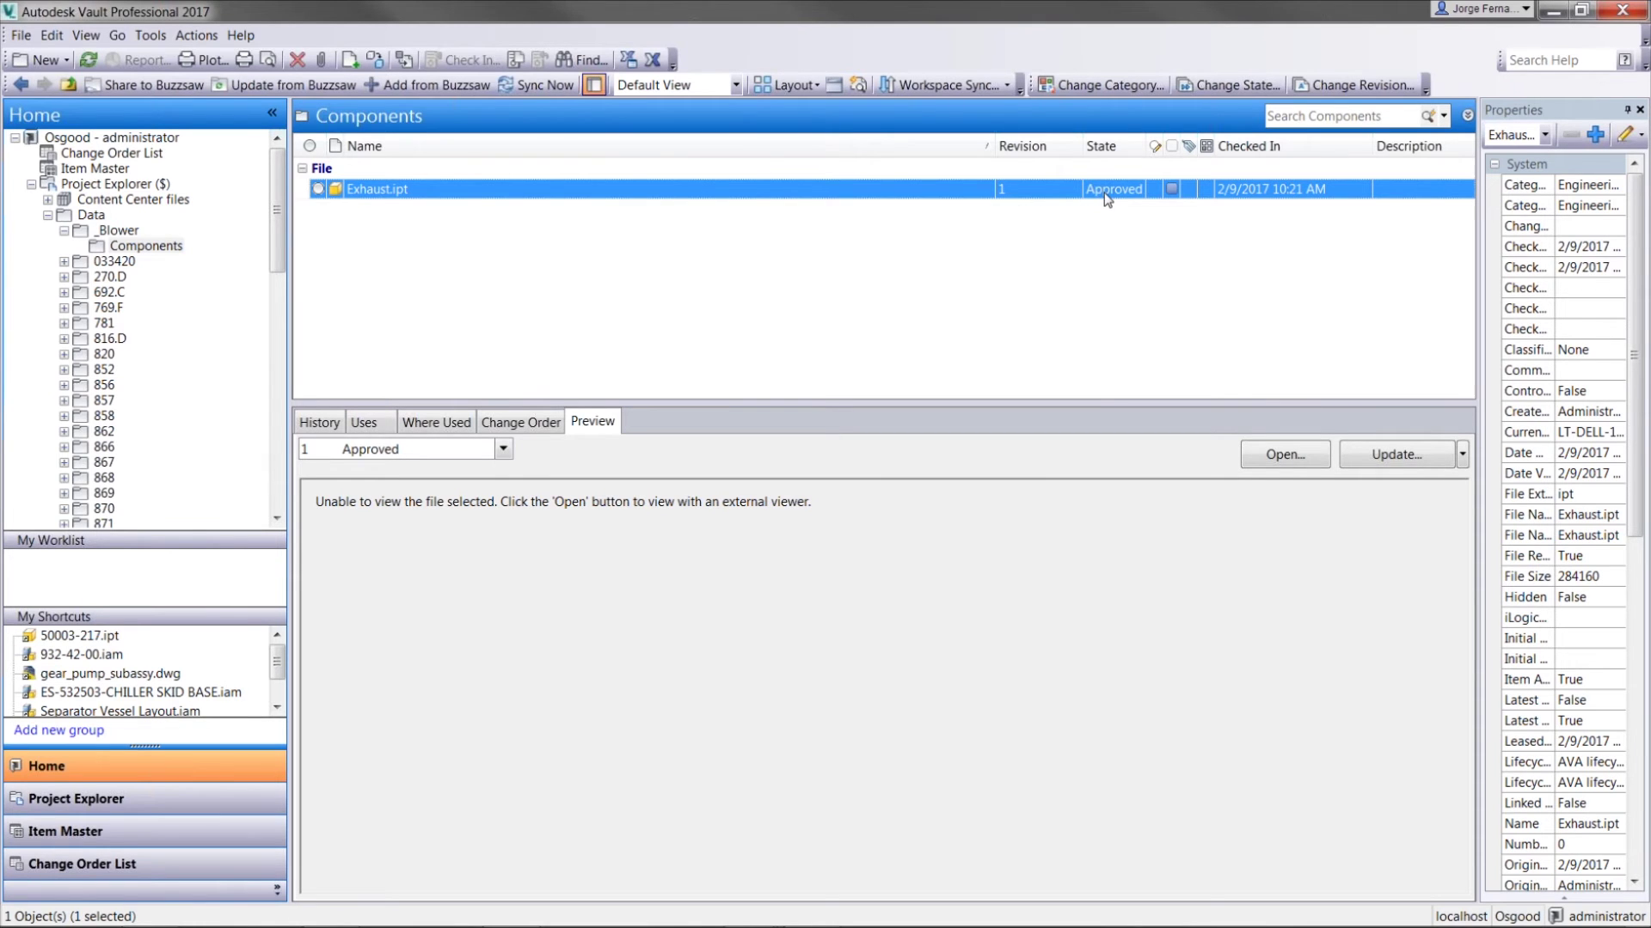
# - Change the lifecycle state of Exhaust.ipt from Approved back to WIP
pyautogui.click(1229, 84)
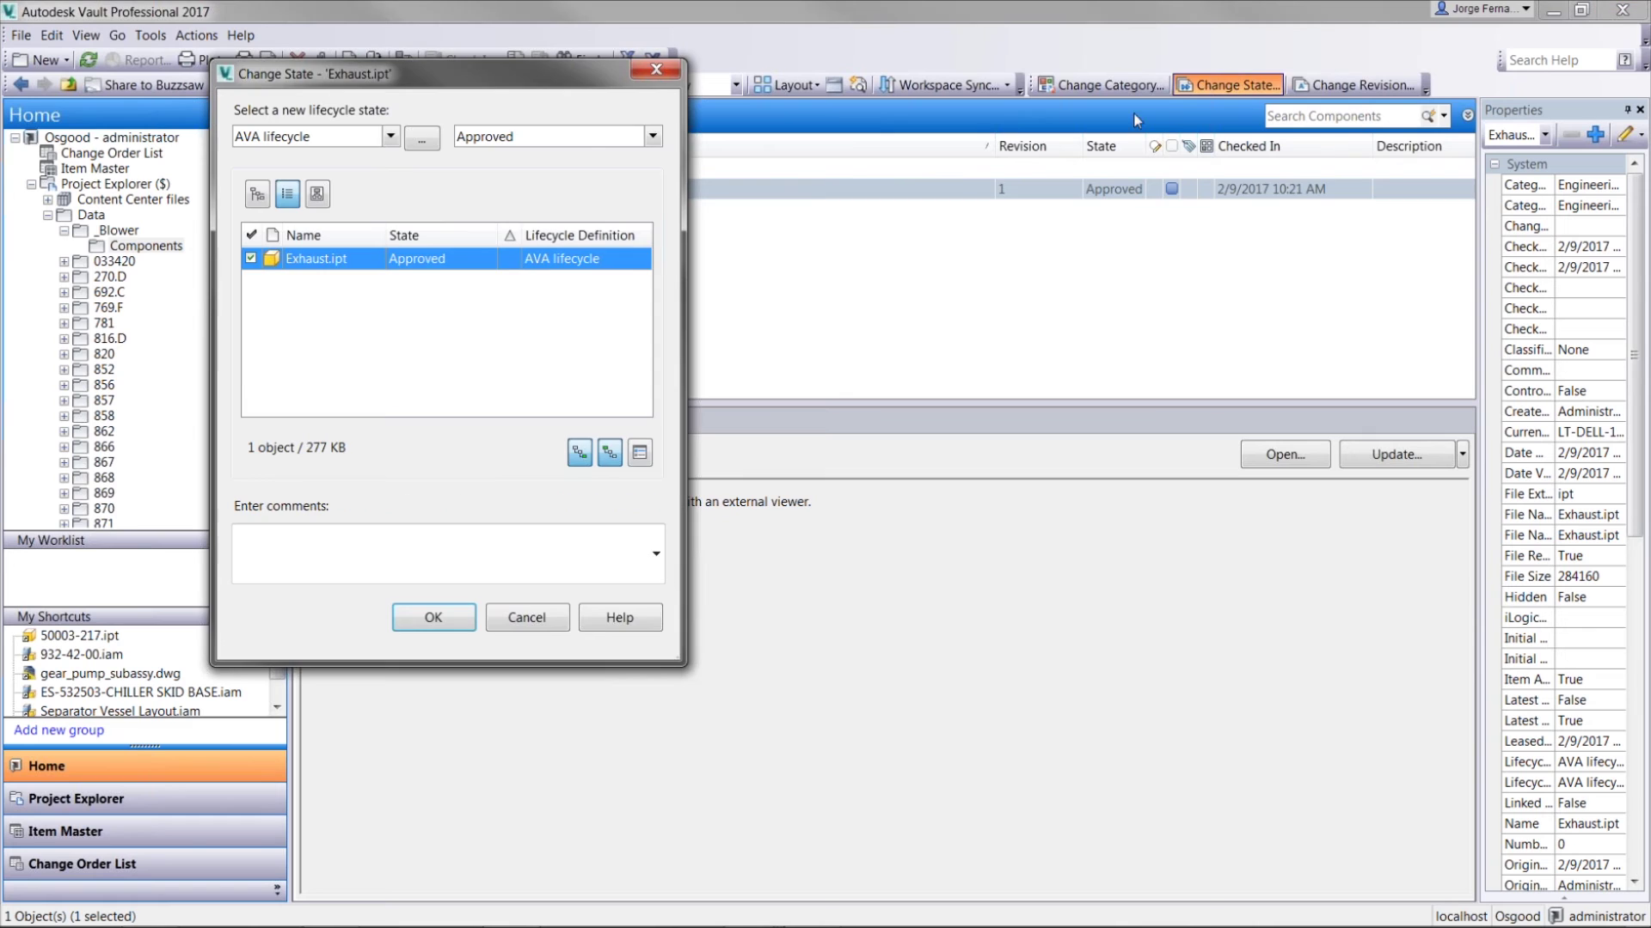
pyautogui.click(585, 138)
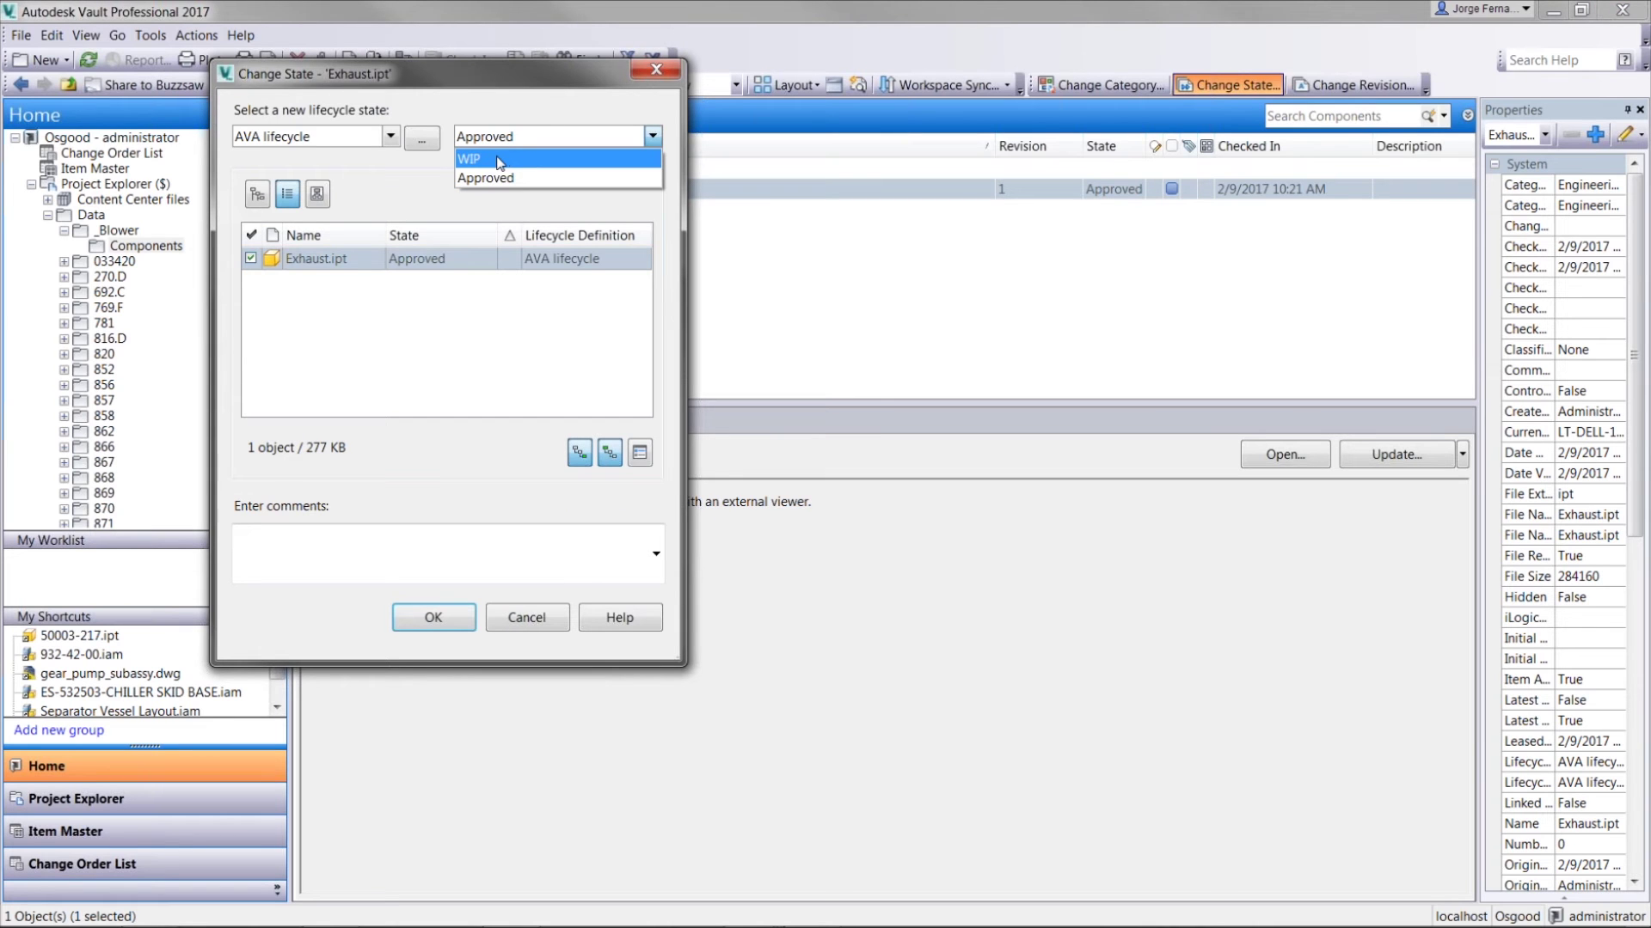
pyautogui.click(498, 160)
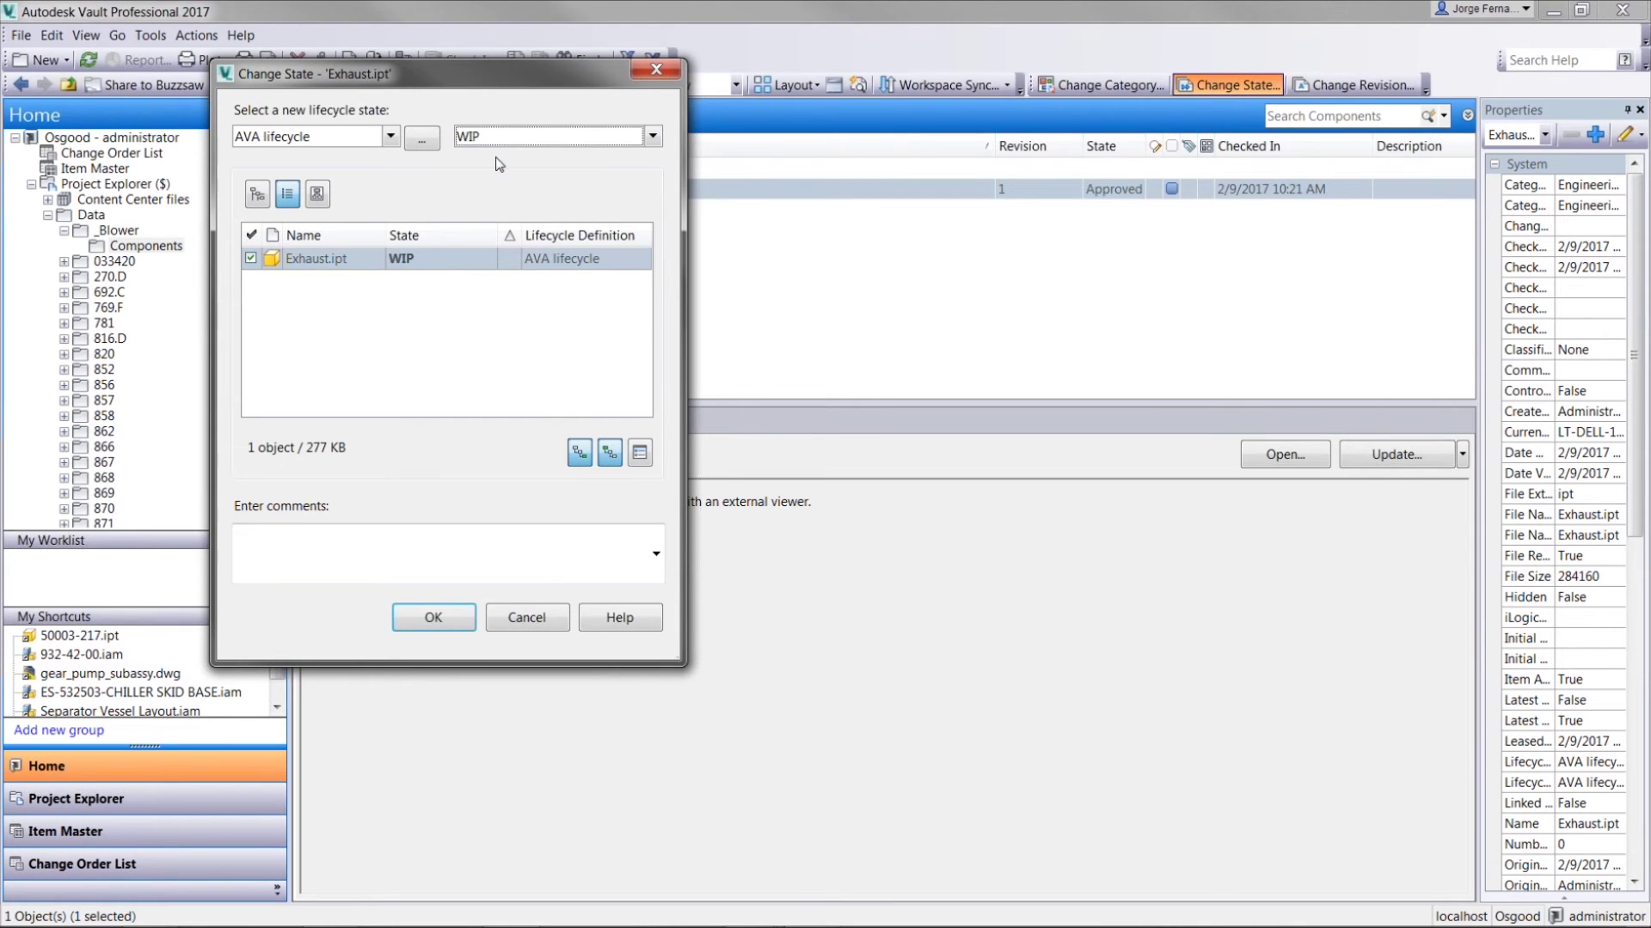
pyautogui.click(462, 611)
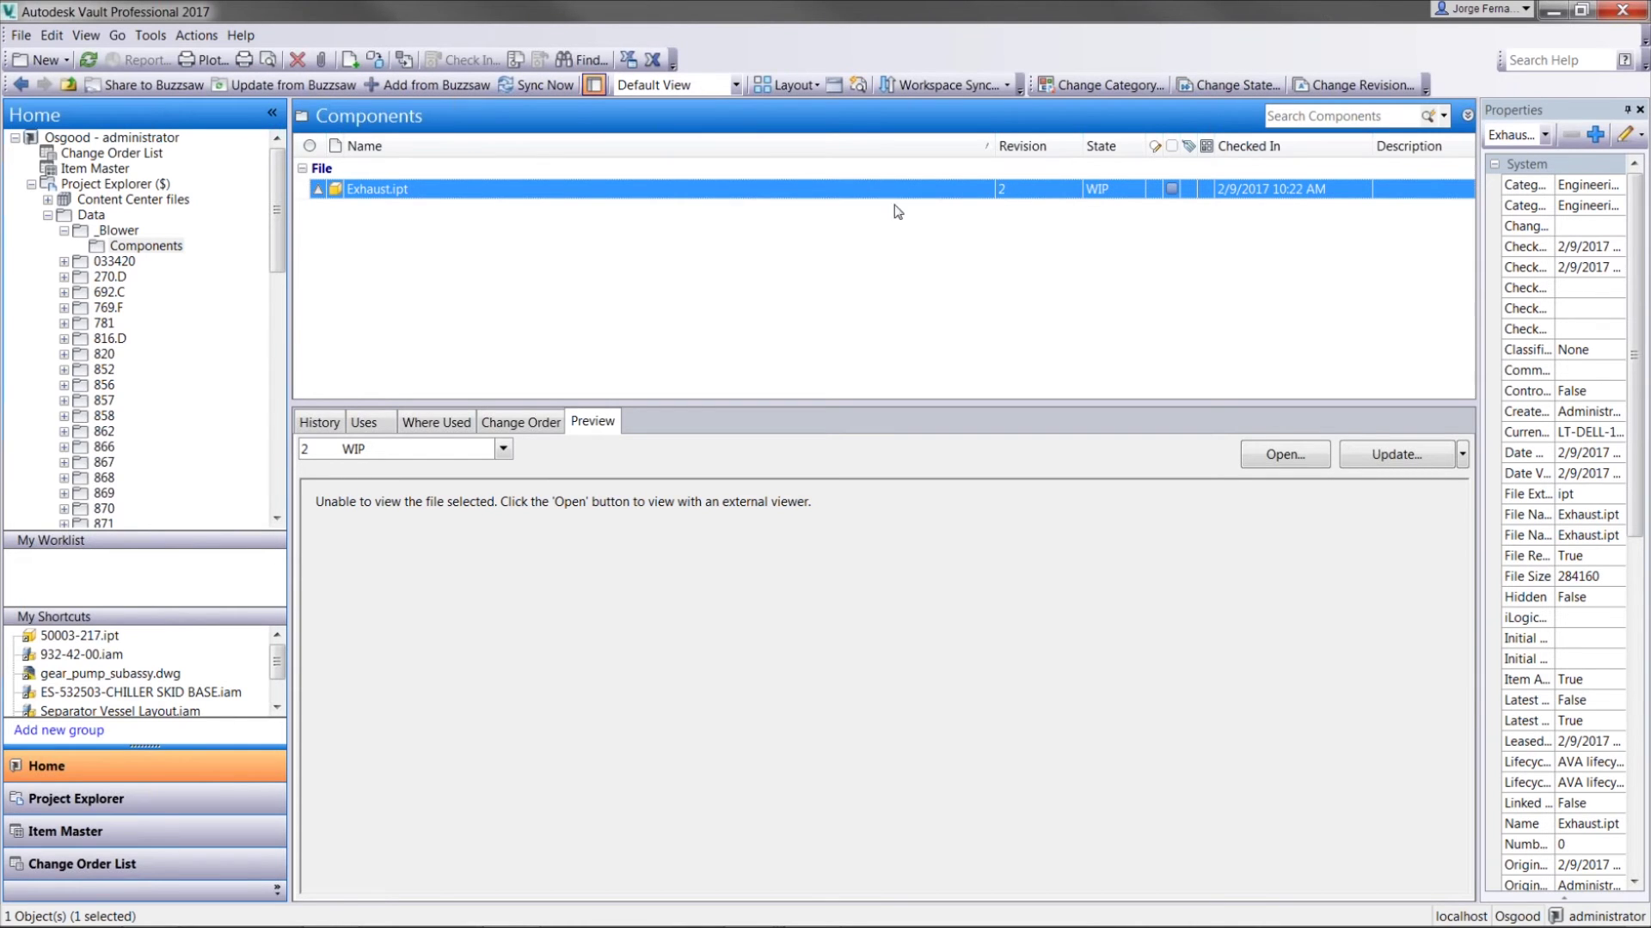
# - Get the latest WIP version of Exhaust.ipt from the vault to update the local copy
pyautogui.moveTo(316, 193)
pyautogui.rightClick(344, 190)
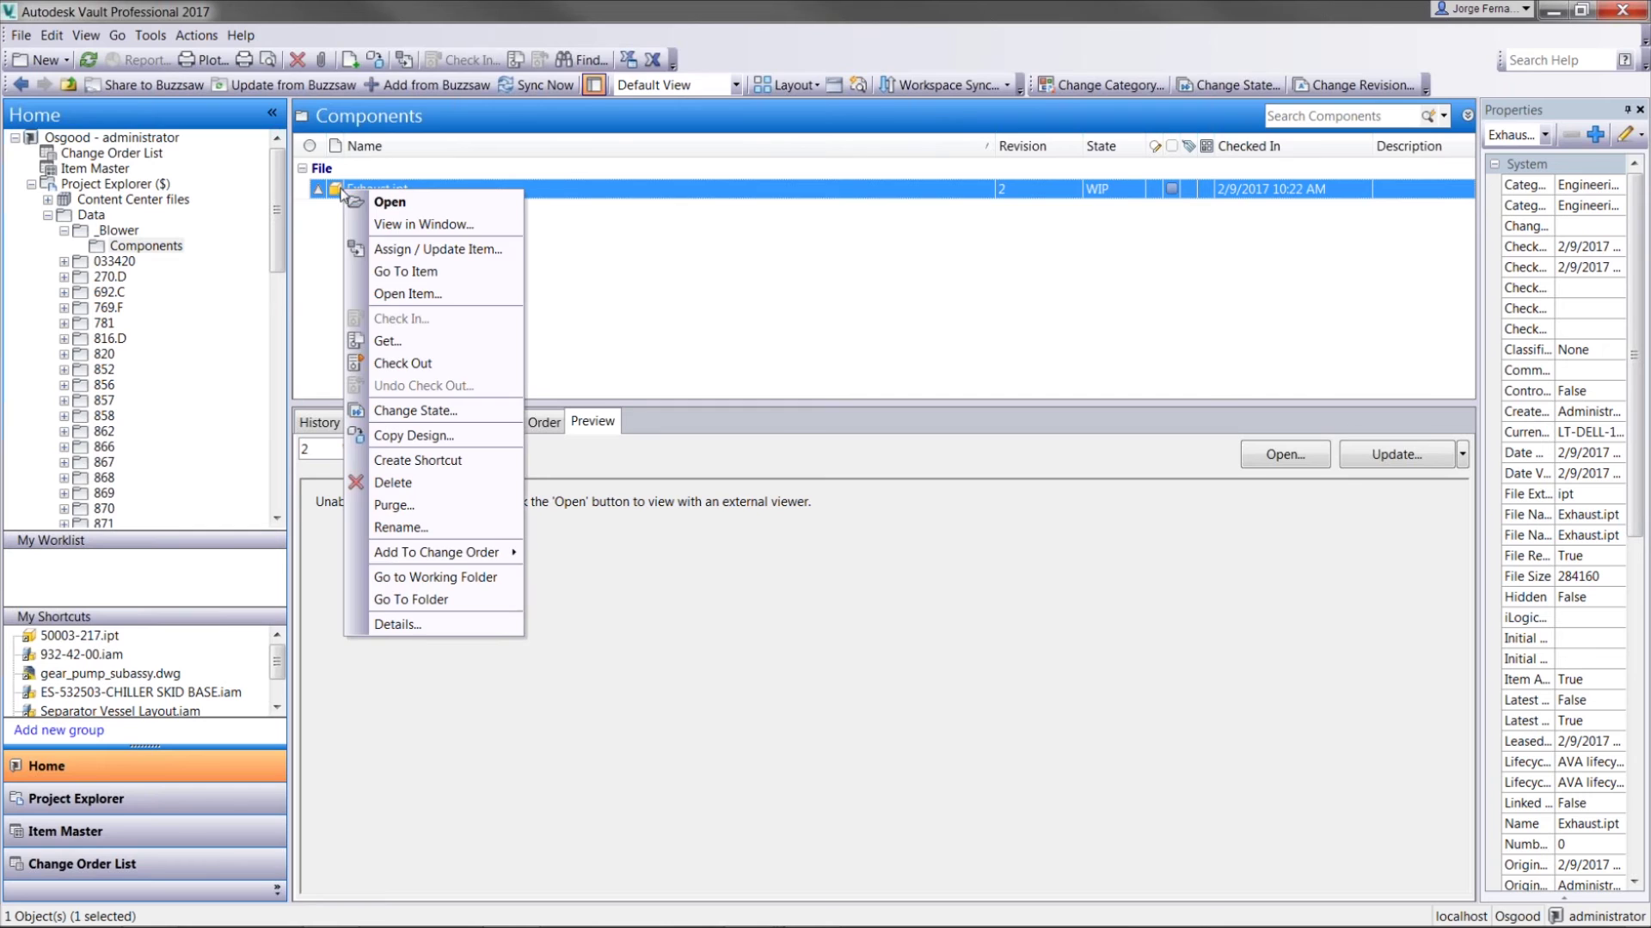
pyautogui.click(411, 341)
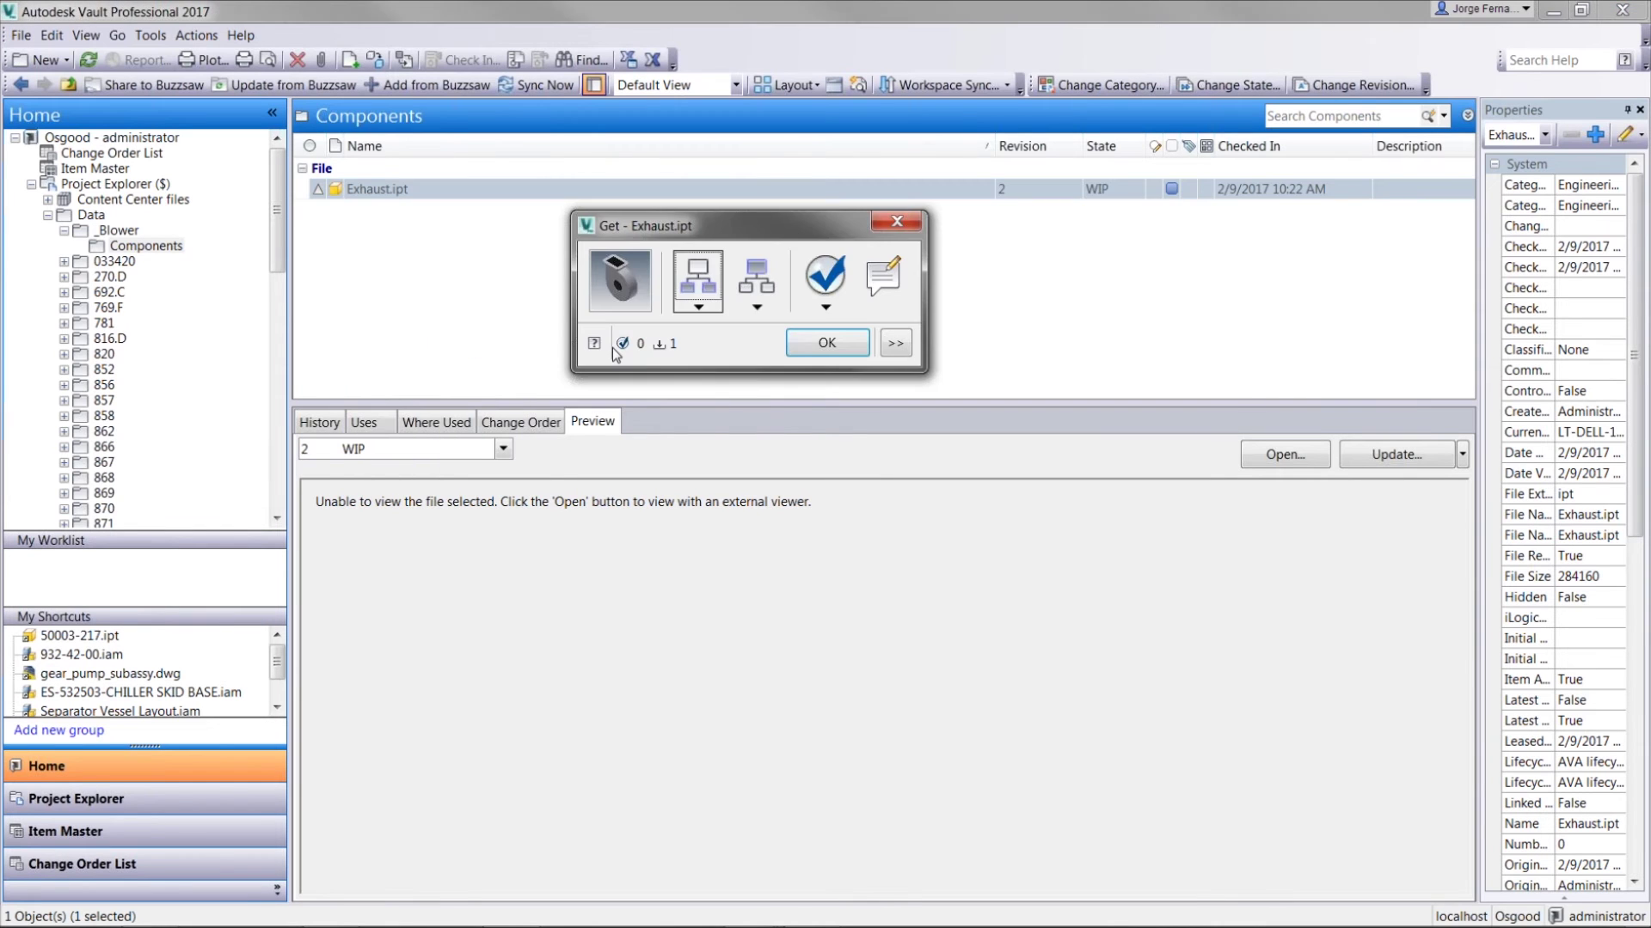
pyautogui.click(815, 346)
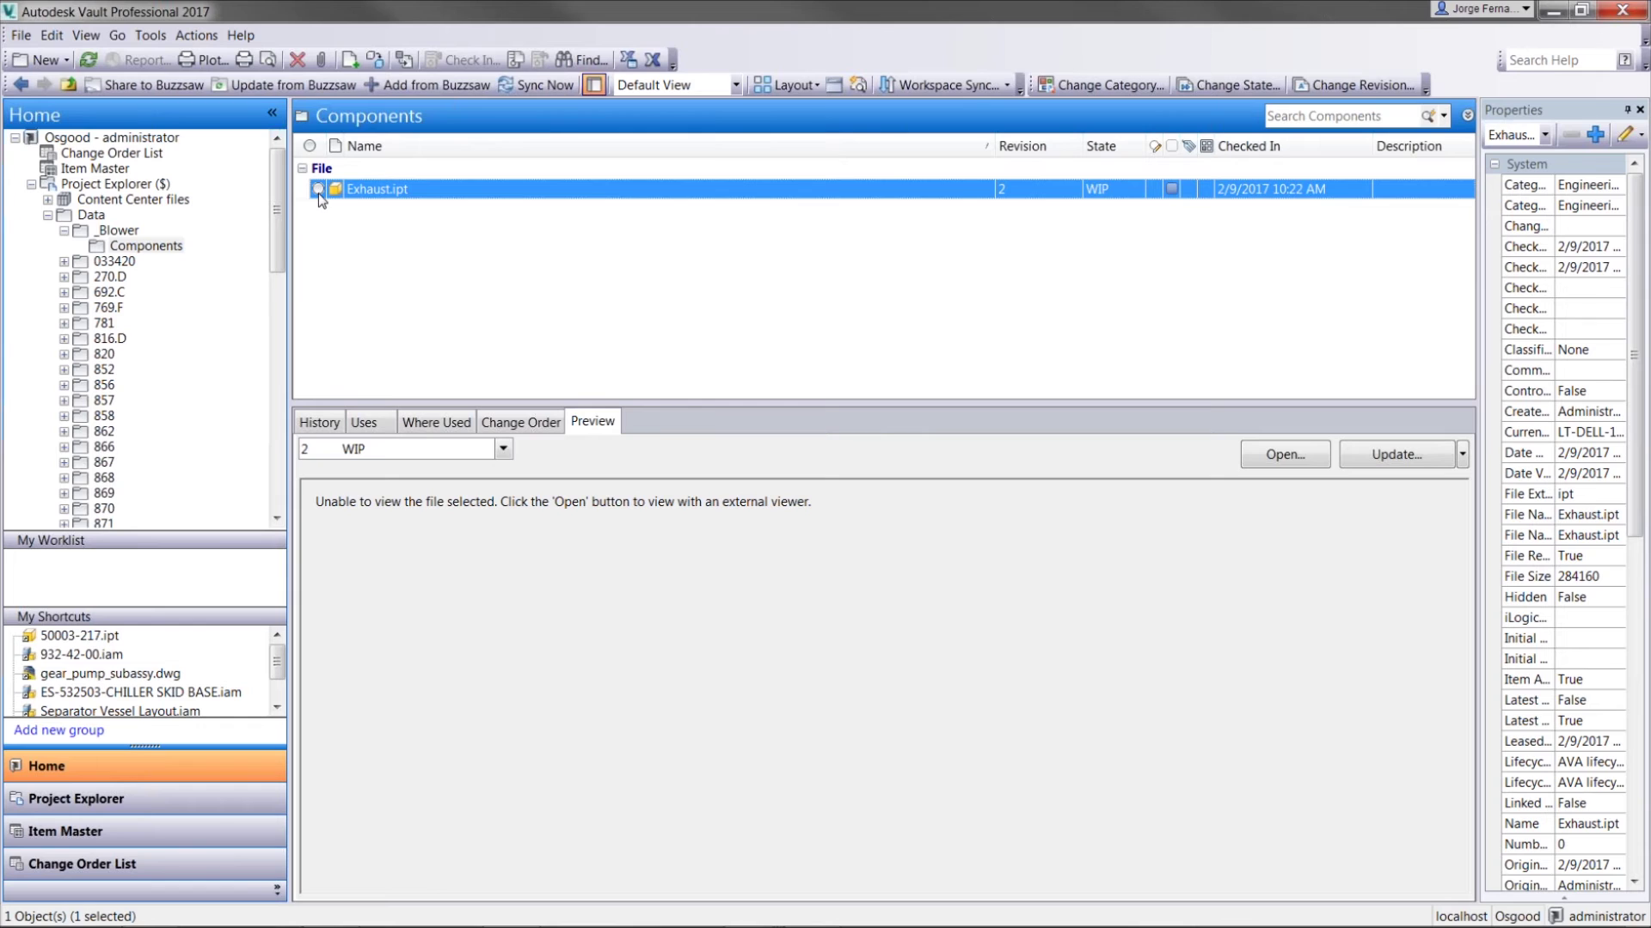
# - Revise Exhaust.ipt to the next Primary revision, 3, keeping the Standard Numeric Format comment
pyautogui.moveTo(326, 194)
pyautogui.click(1348, 86)
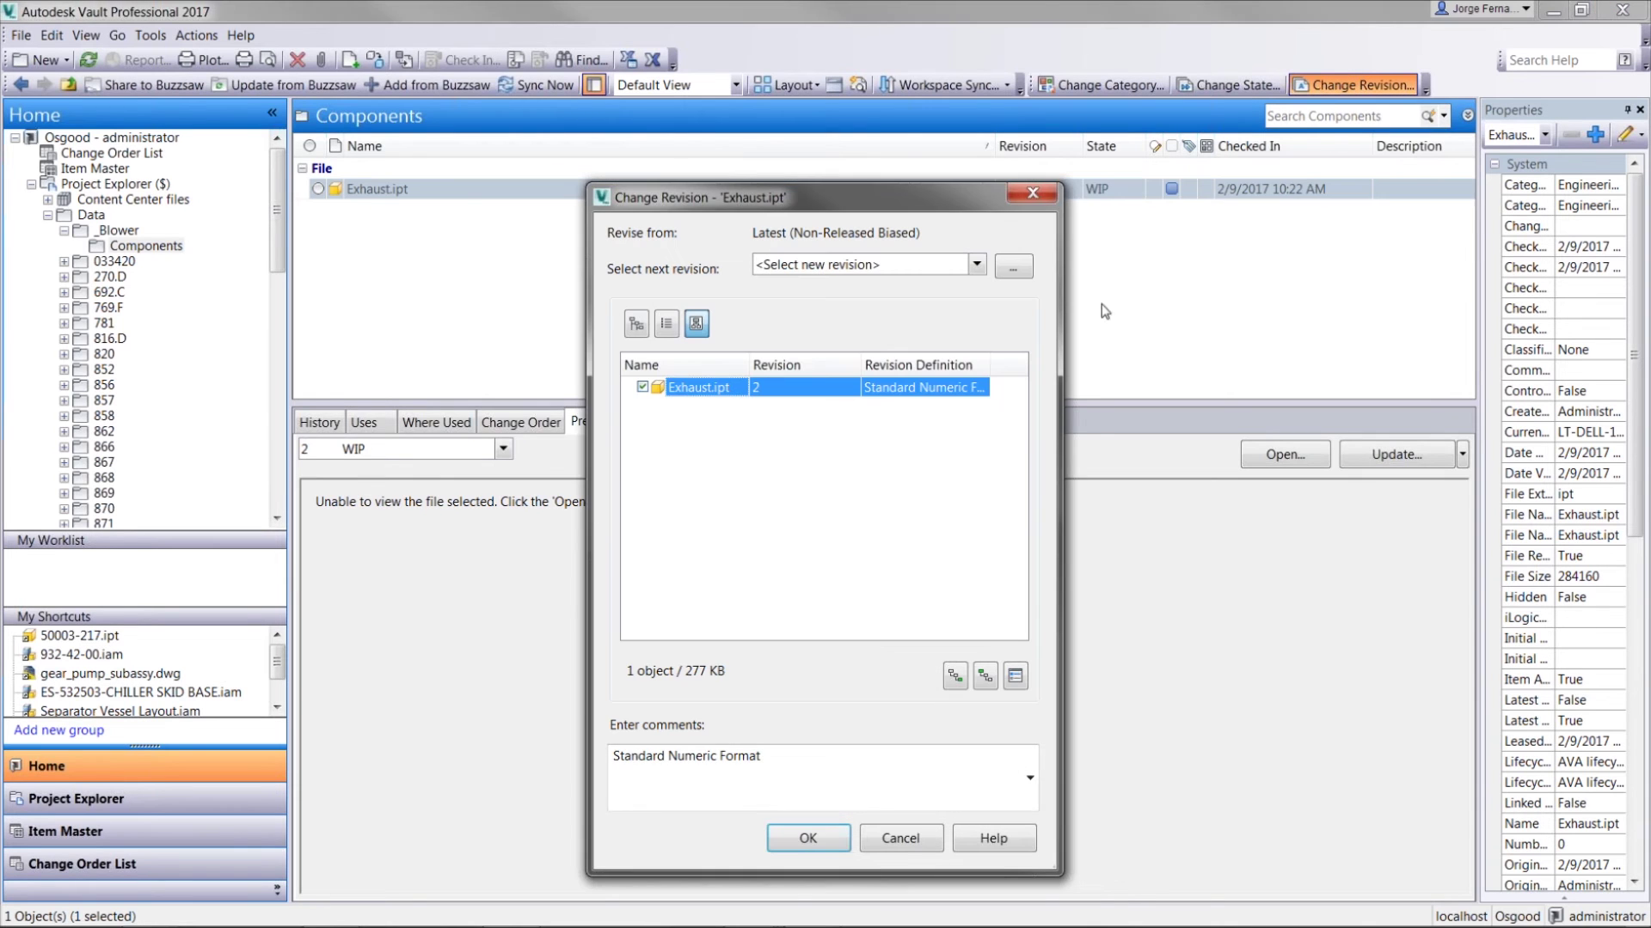
pyautogui.click(960, 272)
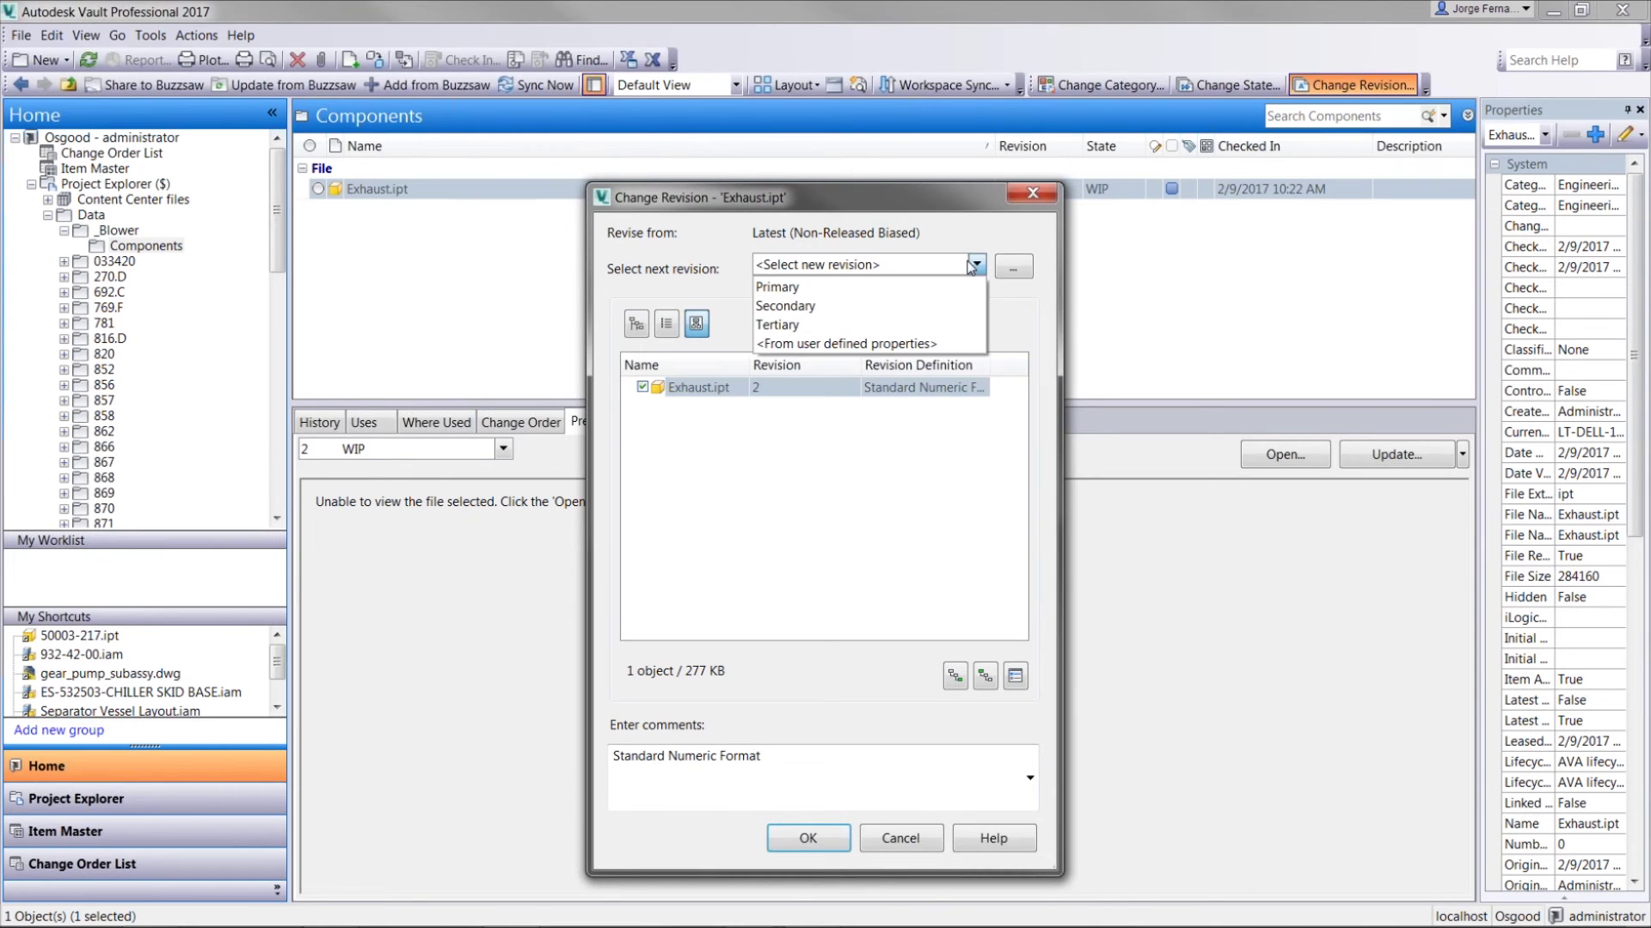
pyautogui.click(830, 287)
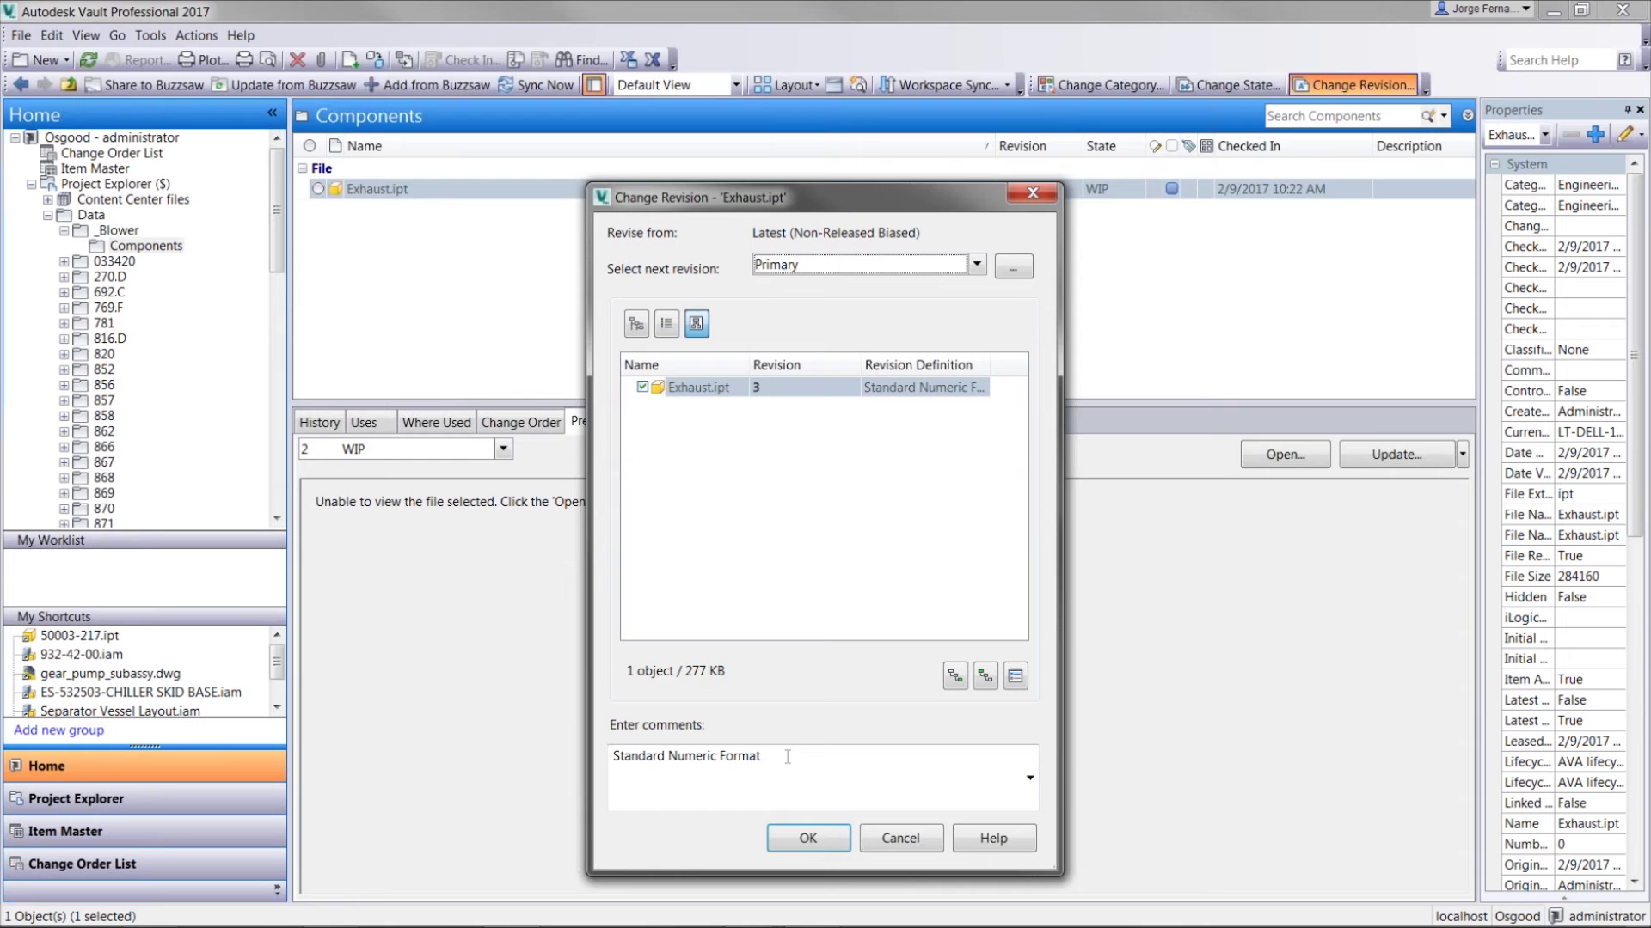
pyautogui.click(807, 838)
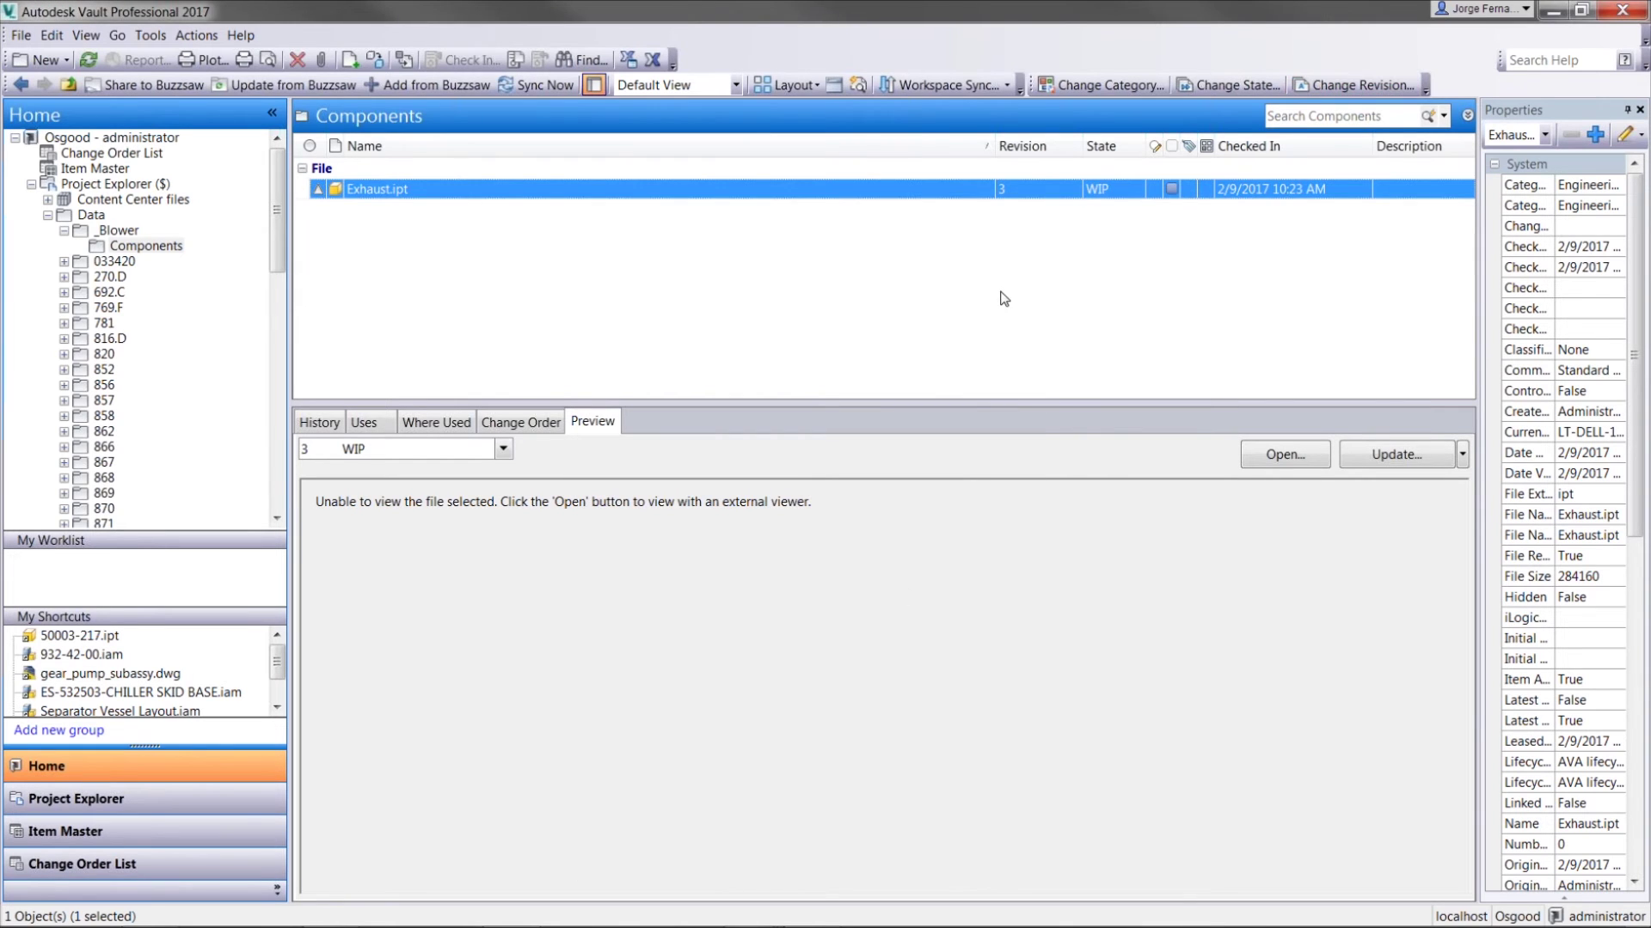